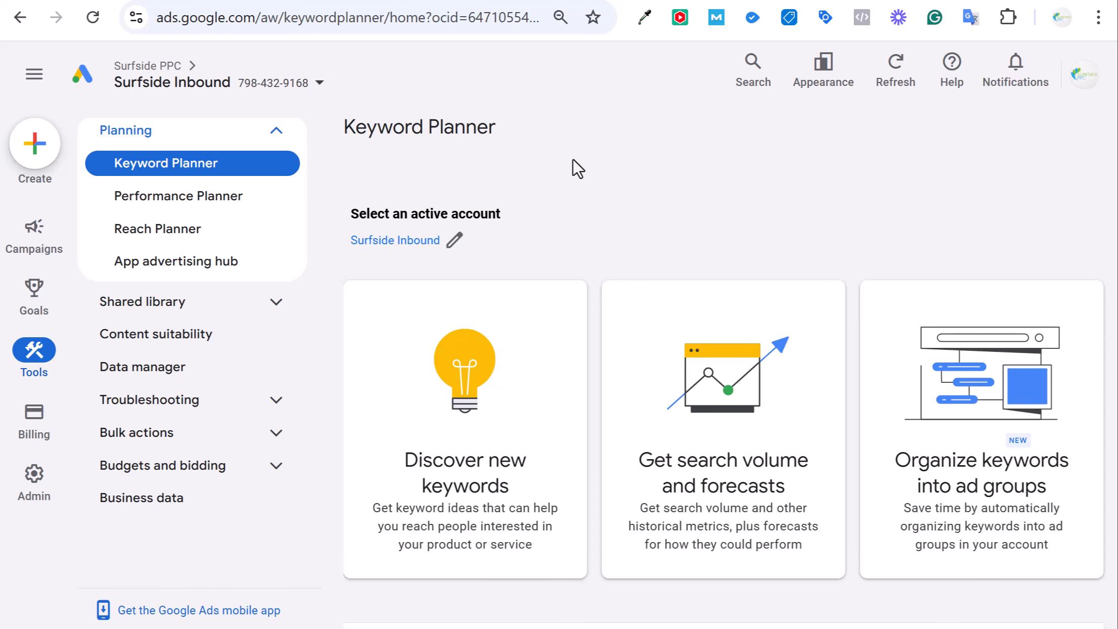
Switch to the Bark website and look through the service categories and popular services it offers
{"action": "left_click", "coordinate": [253, 1]}
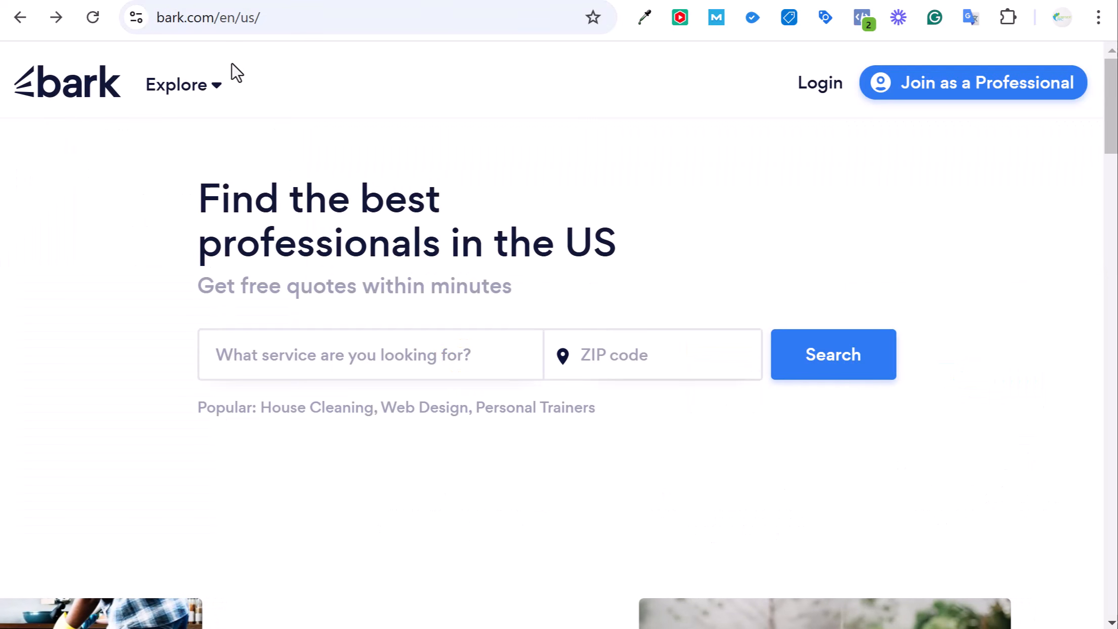
{"action": "left_click", "coordinate": [217, 87]}
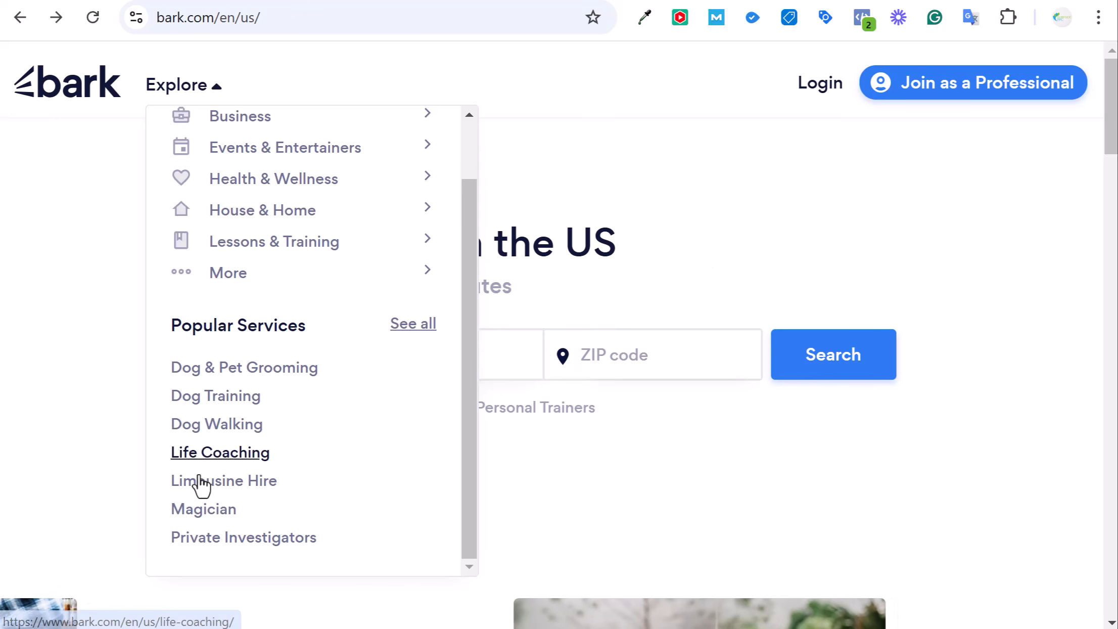
{"action": "left_click", "coordinate": [698, 242]}
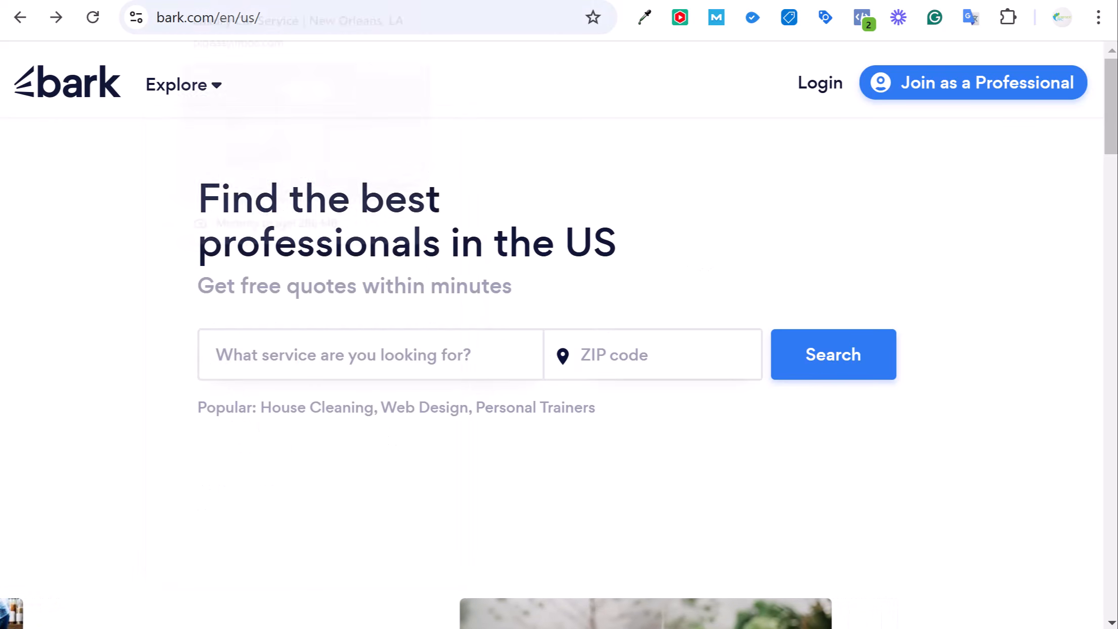
{"action": "left_click", "coordinate": [223, 2]}
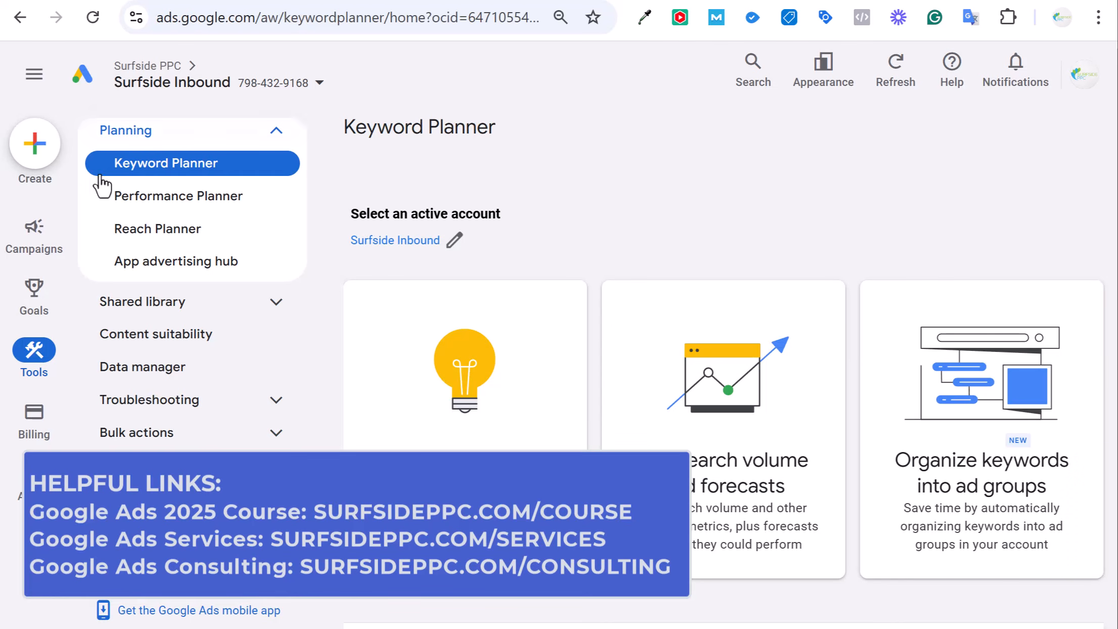
Return to Google Ads and look at the Conversions section under Goals
{"action": "mouse_move", "coordinate": [34, 306]}
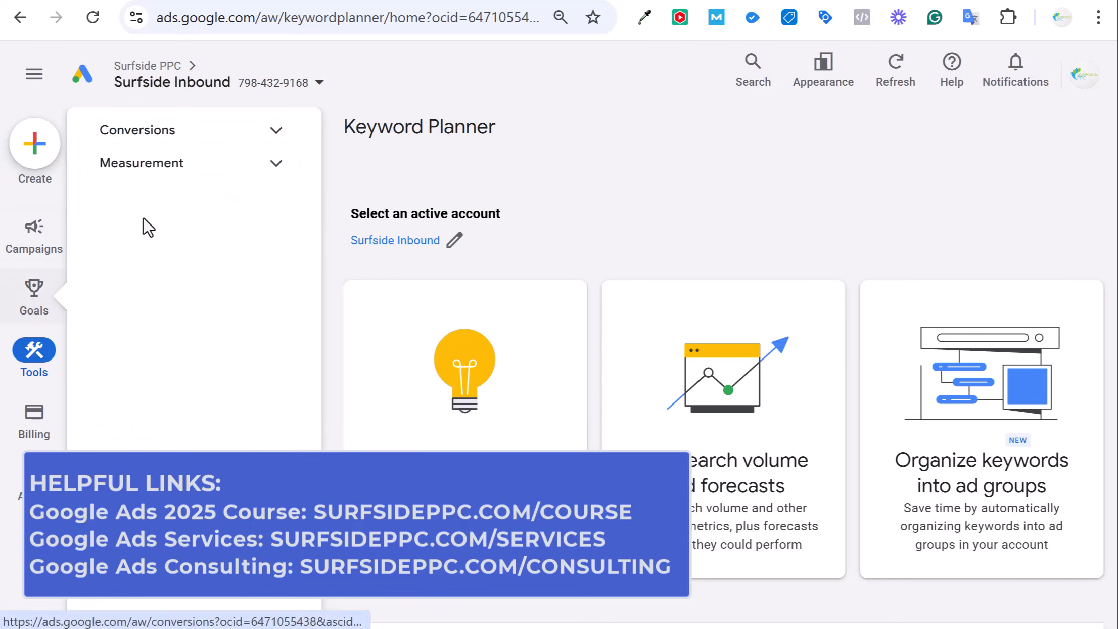
{"action": "left_click", "coordinate": [203, 133]}
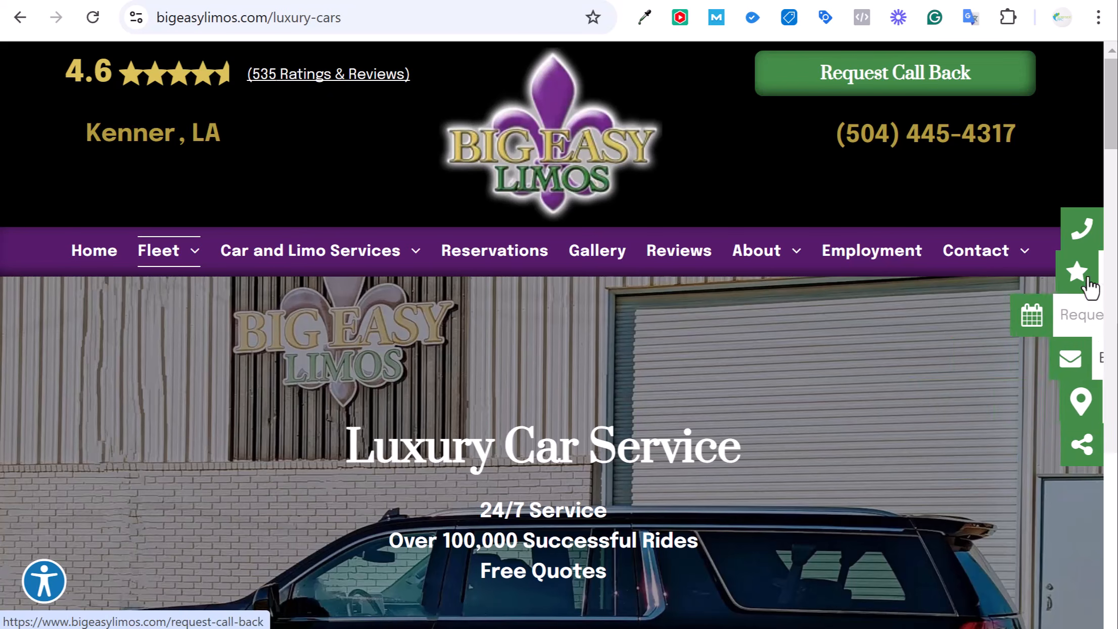
Examine the Big Easy Limos luxury car page and the booking form on its Reservations page
{"action": "scroll", "coordinate": [719, 337], "scroll_direction": "down", "scroll_amount": 10}
{"action": "scroll", "coordinate": [692, 339], "scroll_direction": "up", "scroll_amount": 10}
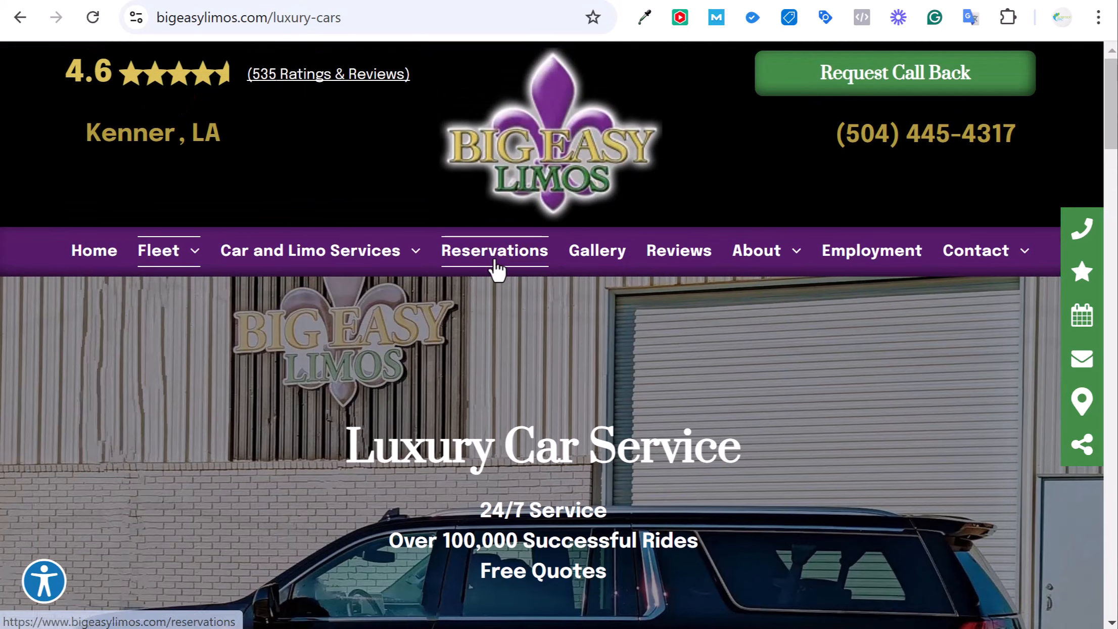
{"action": "left_click", "coordinate": [501, 271]}
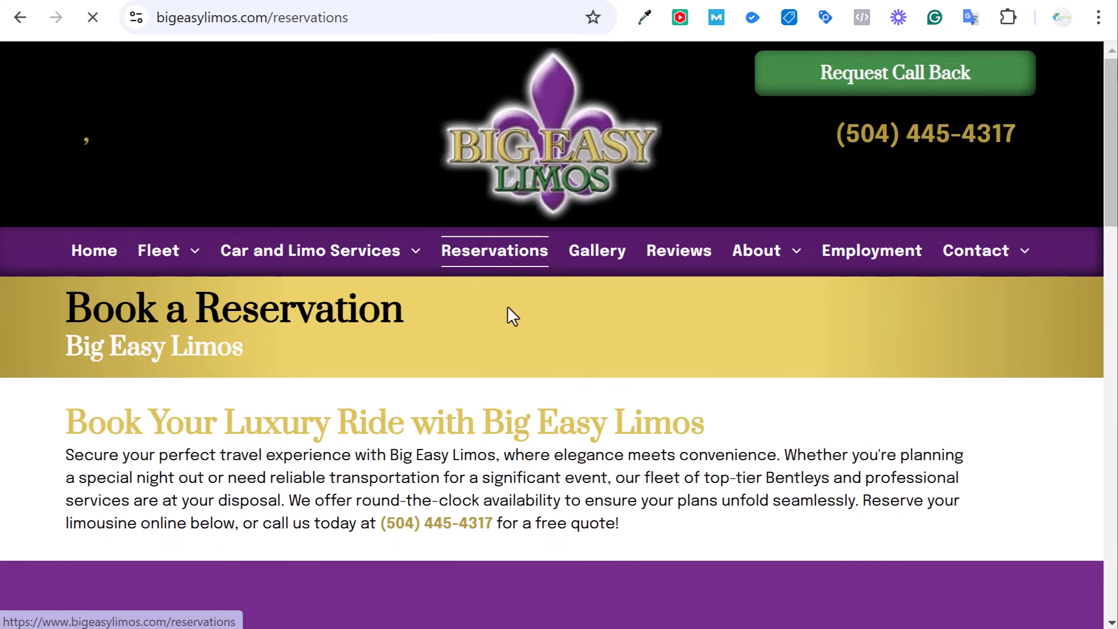
{"action": "scroll", "coordinate": [509, 315], "scroll_direction": "down", "scroll_amount": 4}
{"action": "scroll", "coordinate": [728, 337], "scroll_direction": "down", "scroll_amount": 4}
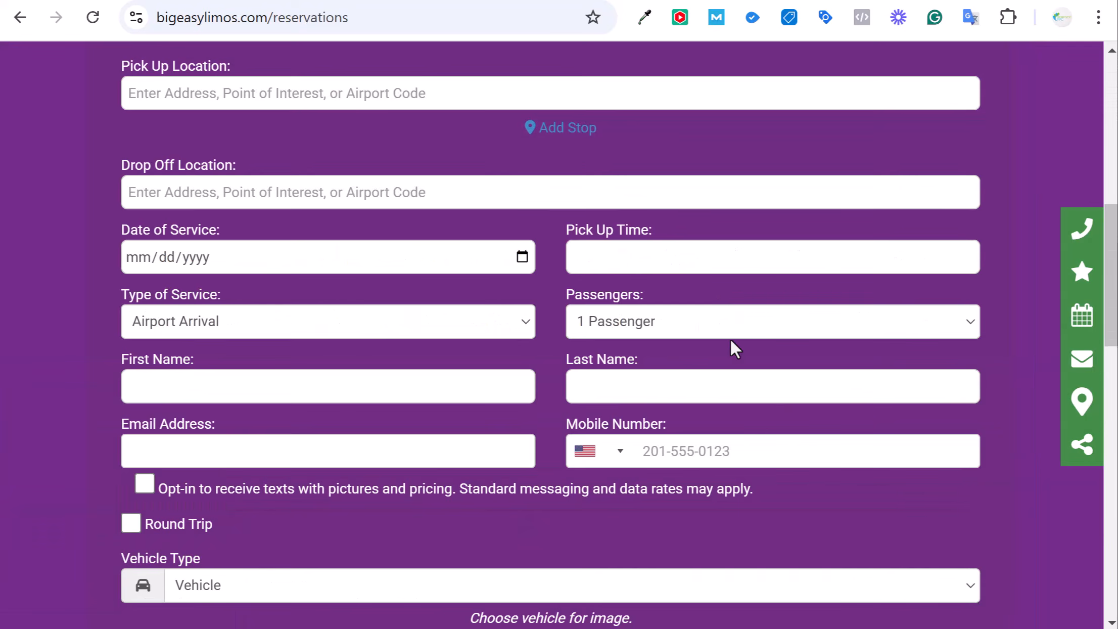
{"action": "scroll", "coordinate": [758, 340], "scroll_direction": "up", "scroll_amount": 4}
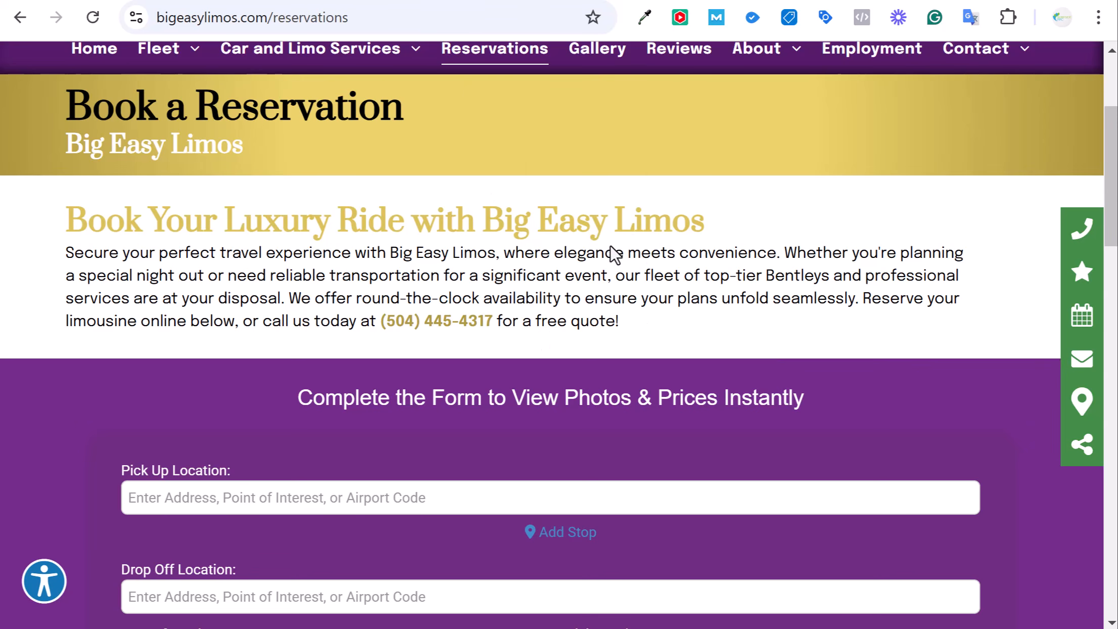
{"action": "scroll", "coordinate": [378, 152], "scroll_direction": "up", "scroll_amount": 4}
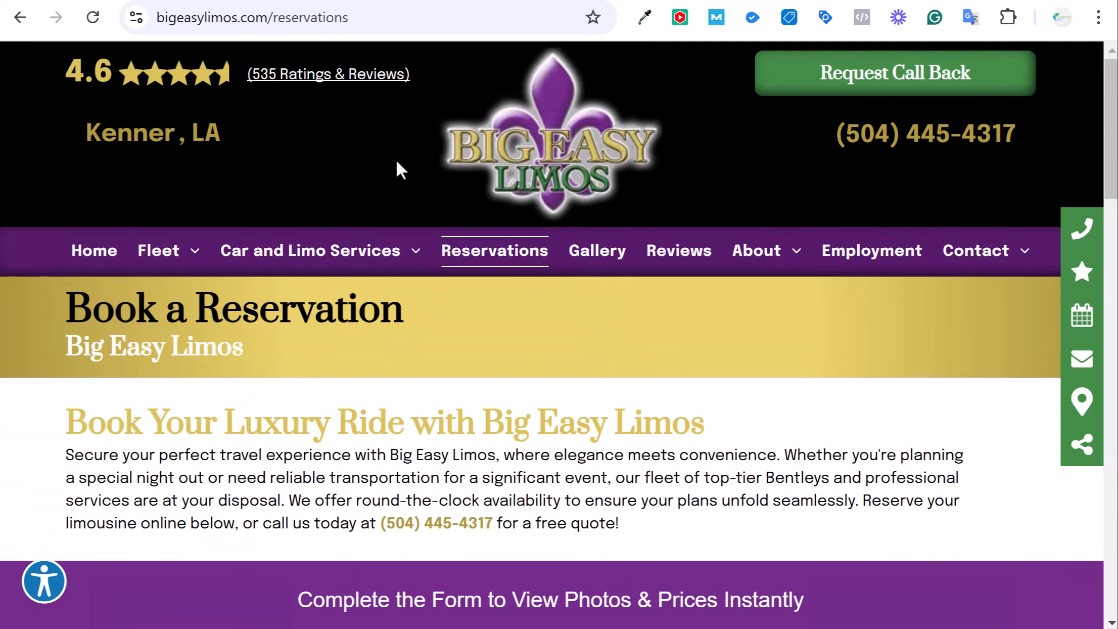
Look over the Fleet and the Car and Limo Services offerings in the Big Easy Limos site navigation
{"action": "left_click", "coordinate": [147, 1]}
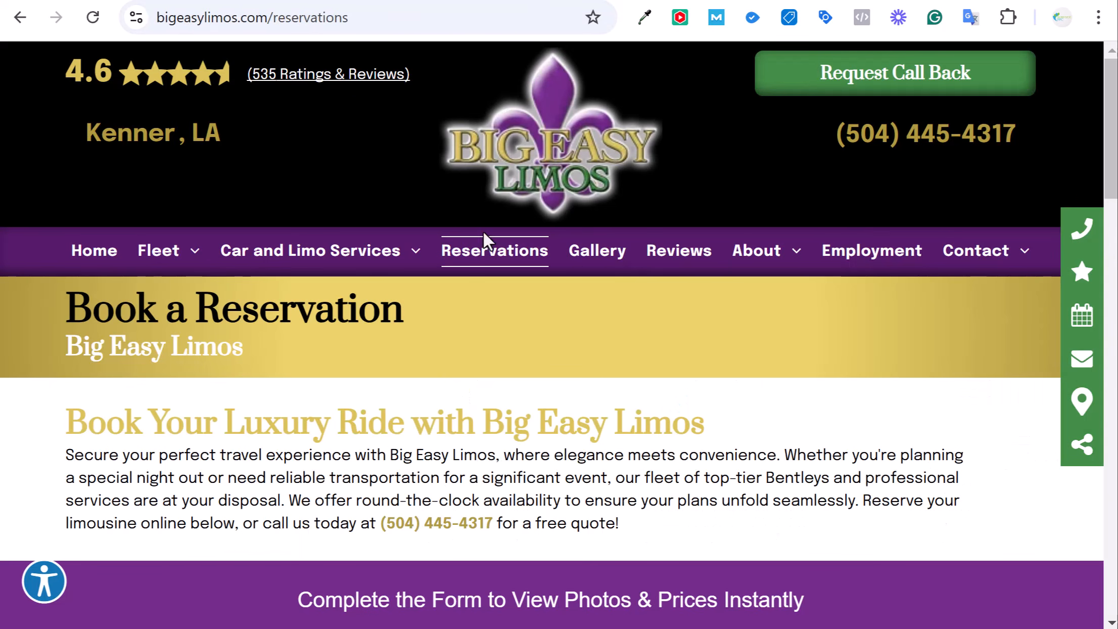
{"action": "mouse_move", "coordinate": [168, 267]}
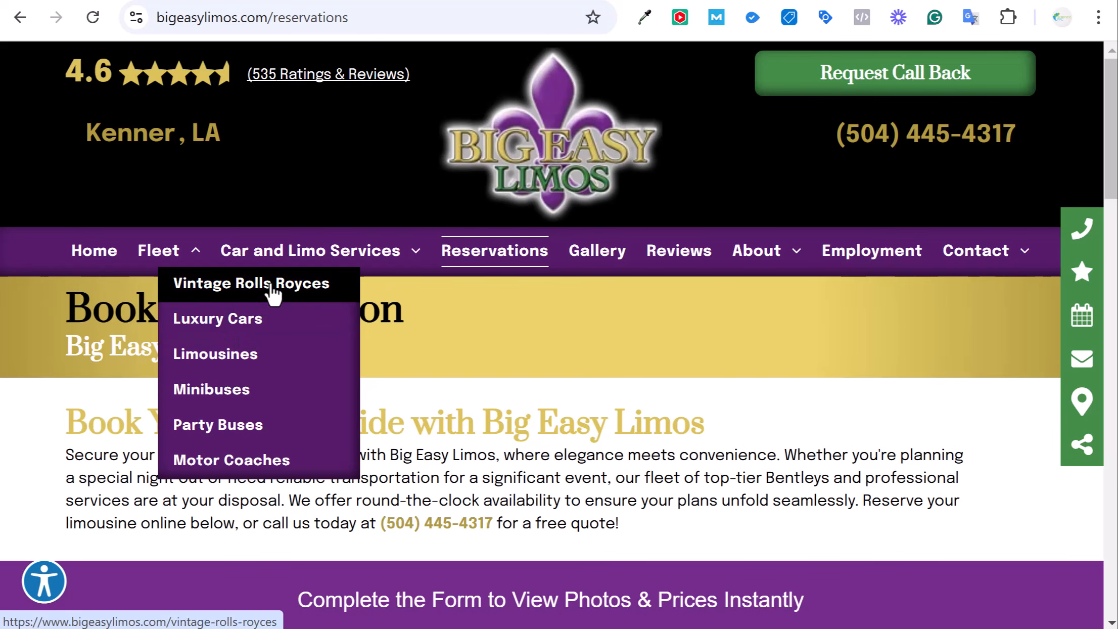
{"action": "mouse_move", "coordinate": [297, 249]}
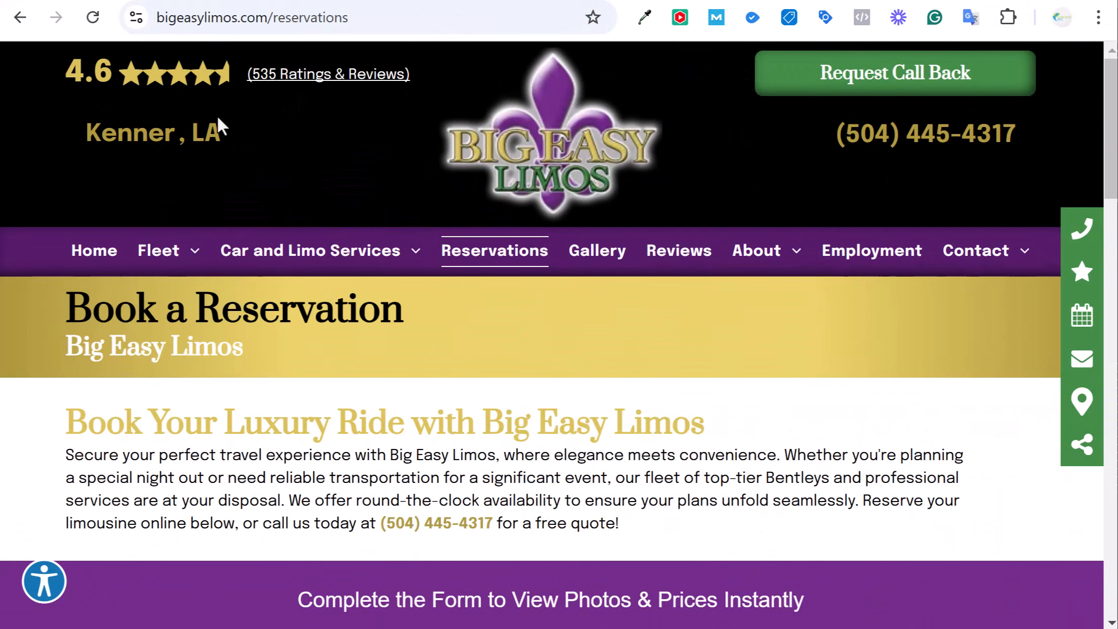
{"action": "left_click_drag", "start_coordinate": [268, 18], "coordinate": [152, 20]}
{"action": "key", "text": "ctrl+c"}
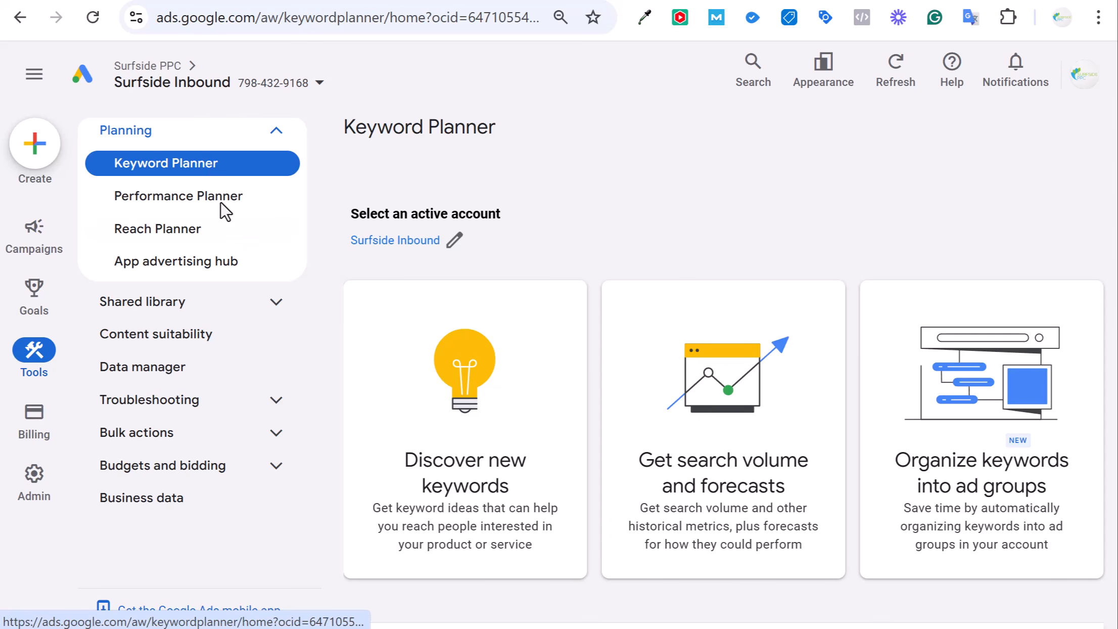
{"action": "left_click", "coordinate": [461, 396]}
{"action": "left_click", "coordinate": [739, 365]}
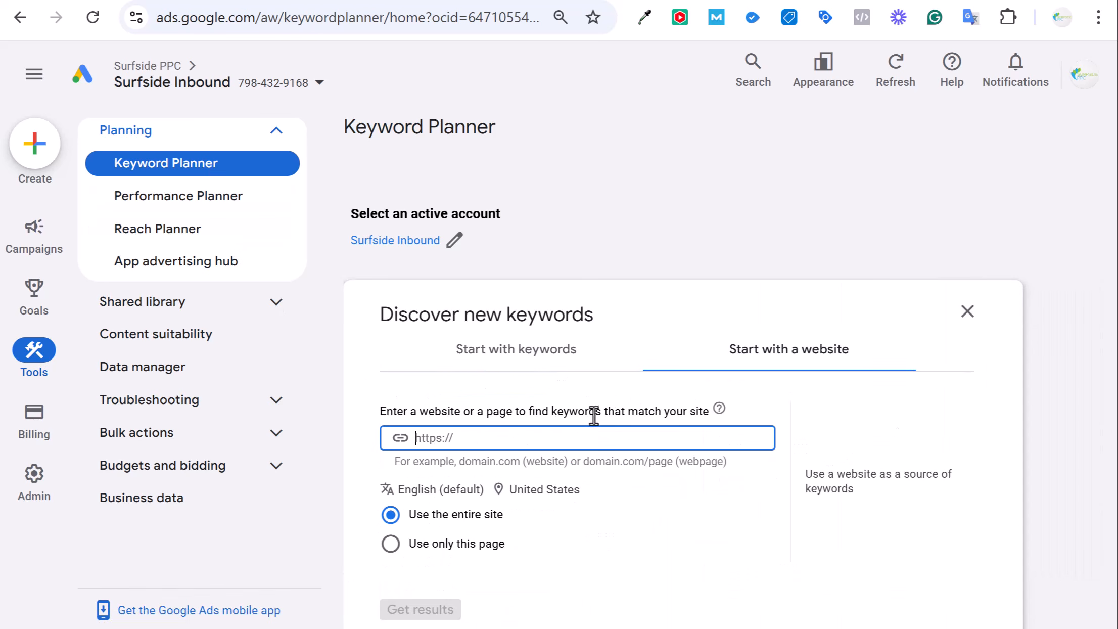
{"action": "key", "text": "ctrl+v"}
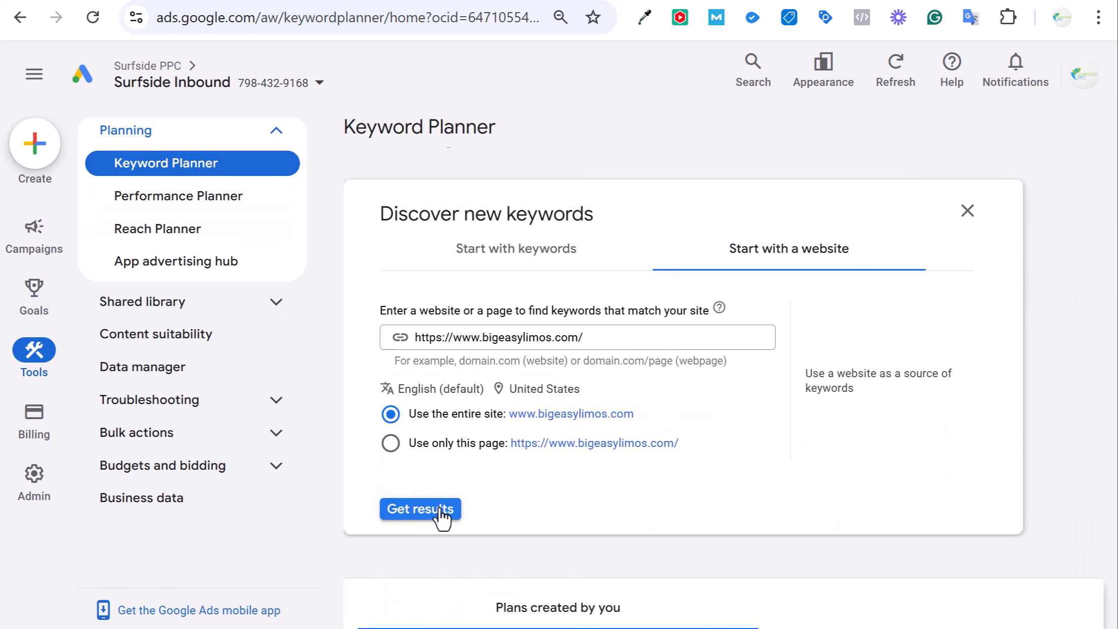
{"action": "left_click", "coordinate": [436, 509]}
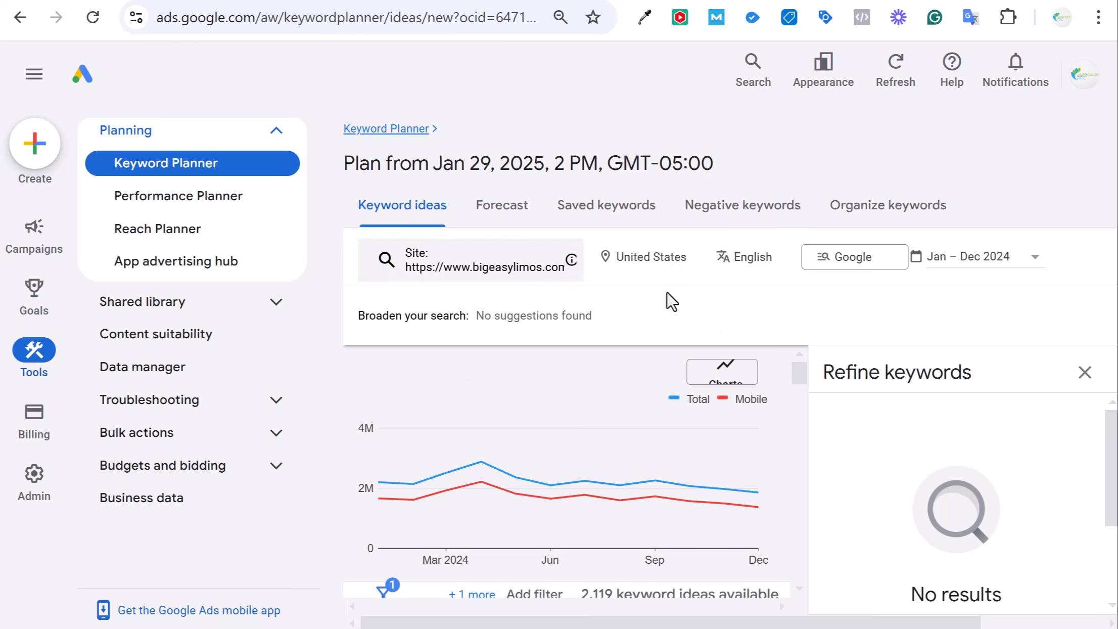
Filter the keyword ideas to those whose text contains "new orleans, near me", using Text Match
{"action": "mouse_move", "coordinate": [741, 479]}
{"action": "scroll", "coordinate": [743, 480], "scroll_direction": "down", "scroll_amount": 5}
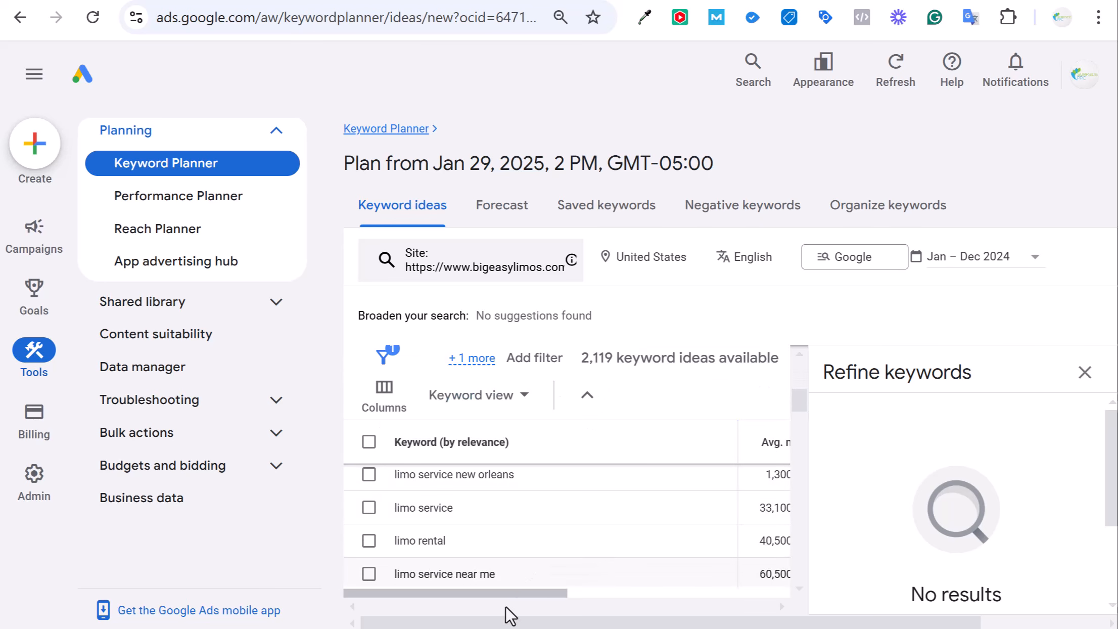
{"action": "left_click_drag", "start_coordinate": [515, 597], "coordinate": [468, 535]}
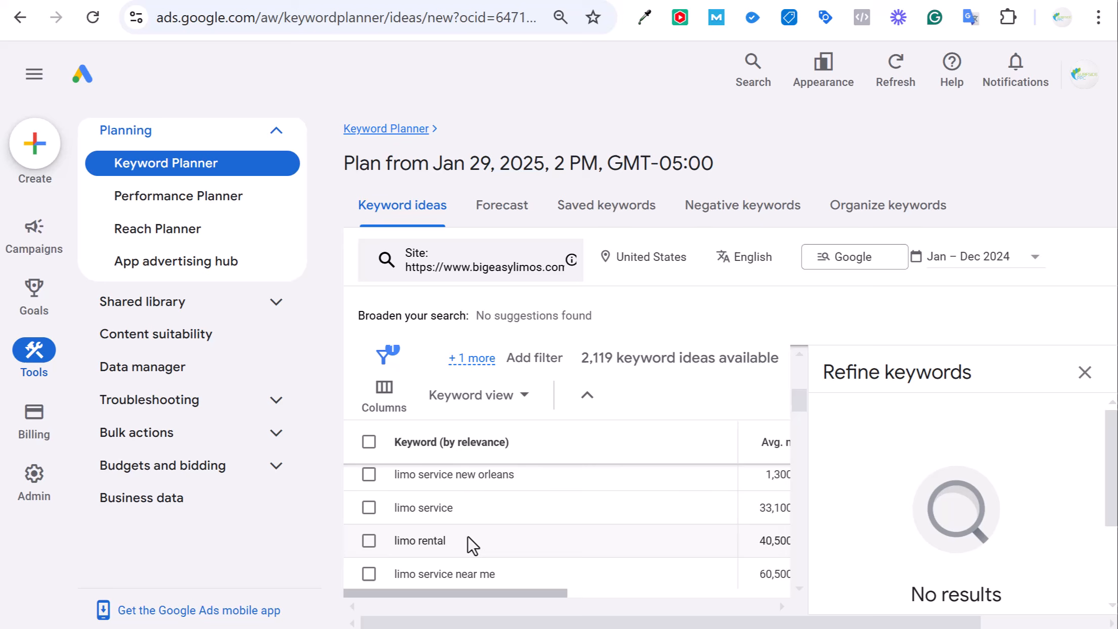
{"action": "left_click", "coordinate": [517, 362]}
{"action": "scroll", "coordinate": [531, 313], "scroll_direction": "down", "scroll_amount": 5}
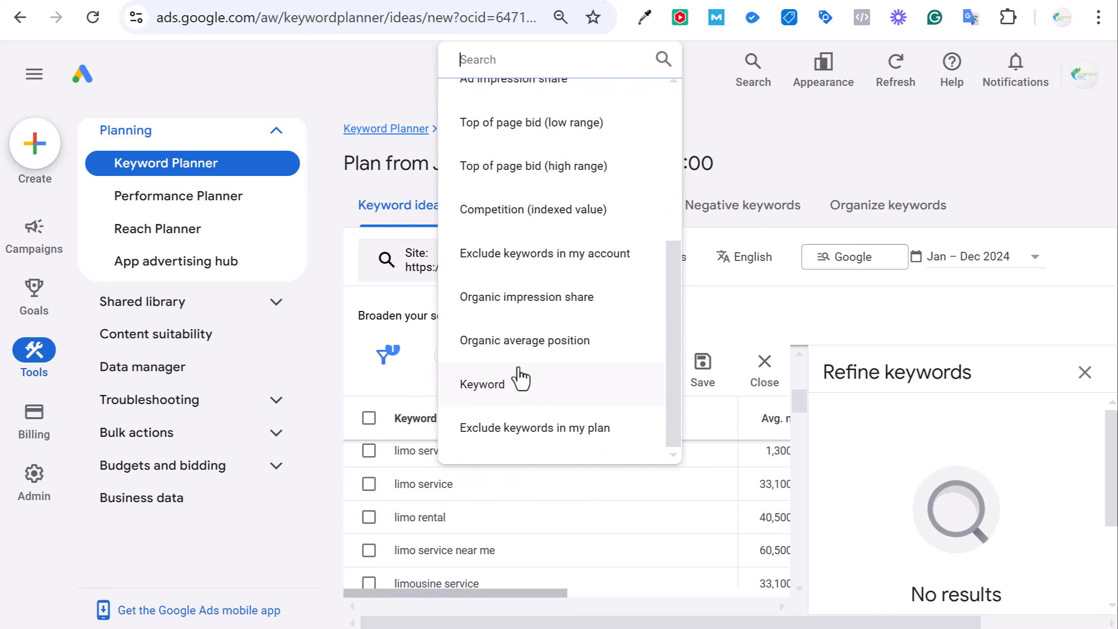
{"action": "left_click", "coordinate": [521, 383]}
{"action": "left_click", "coordinate": [507, 465]}
{"action": "type", "text": "ne"}
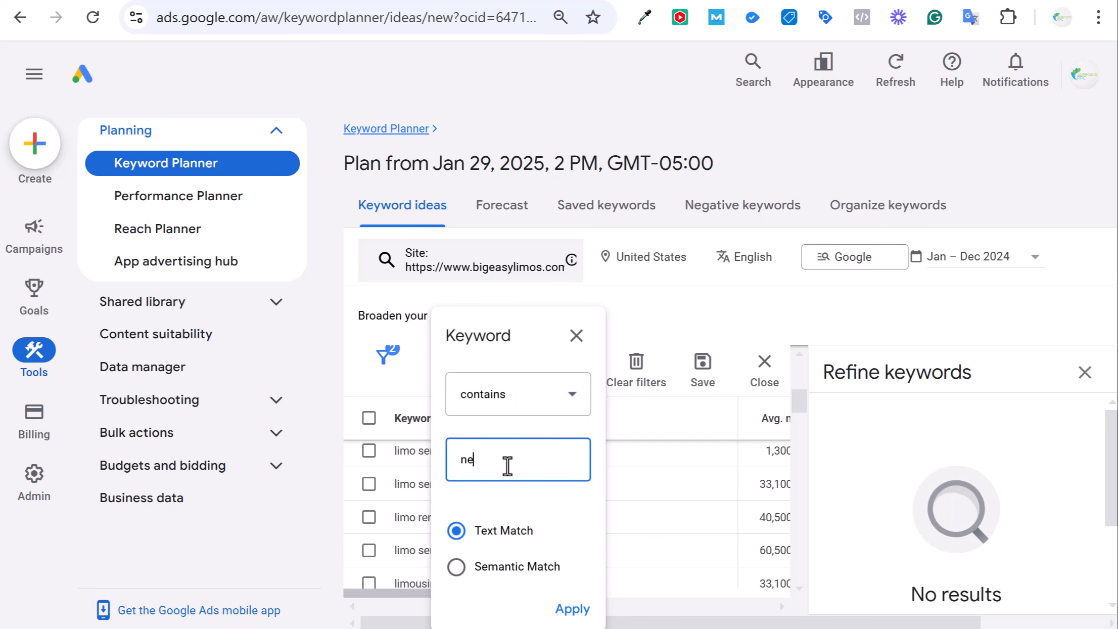
{"action": "type", "text": "w orleans, near me"}
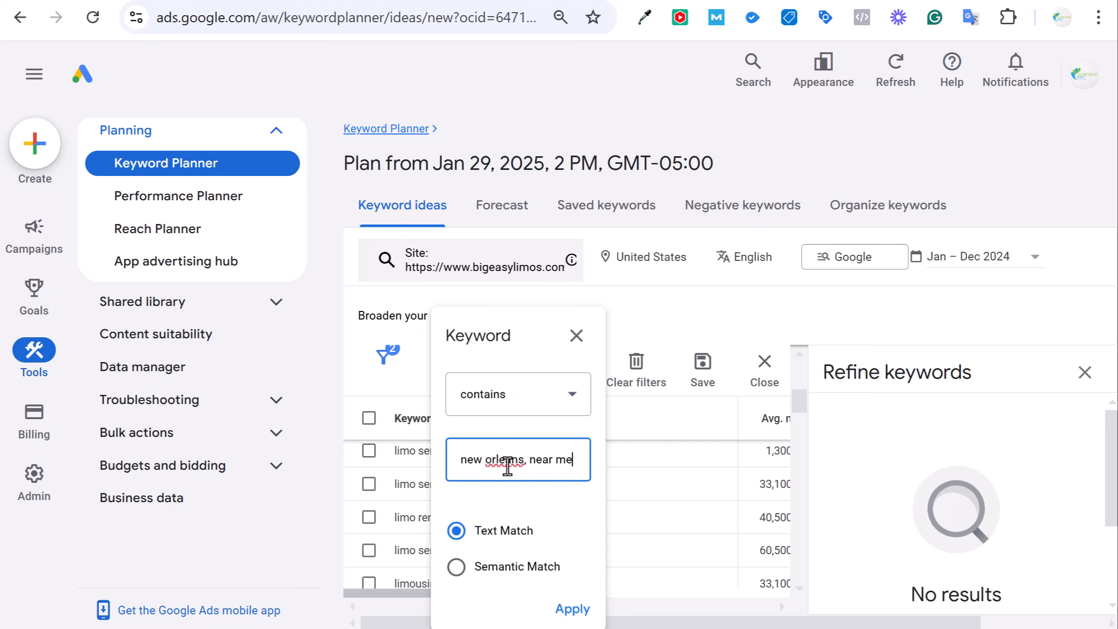
{"action": "left_click", "coordinate": [564, 607]}
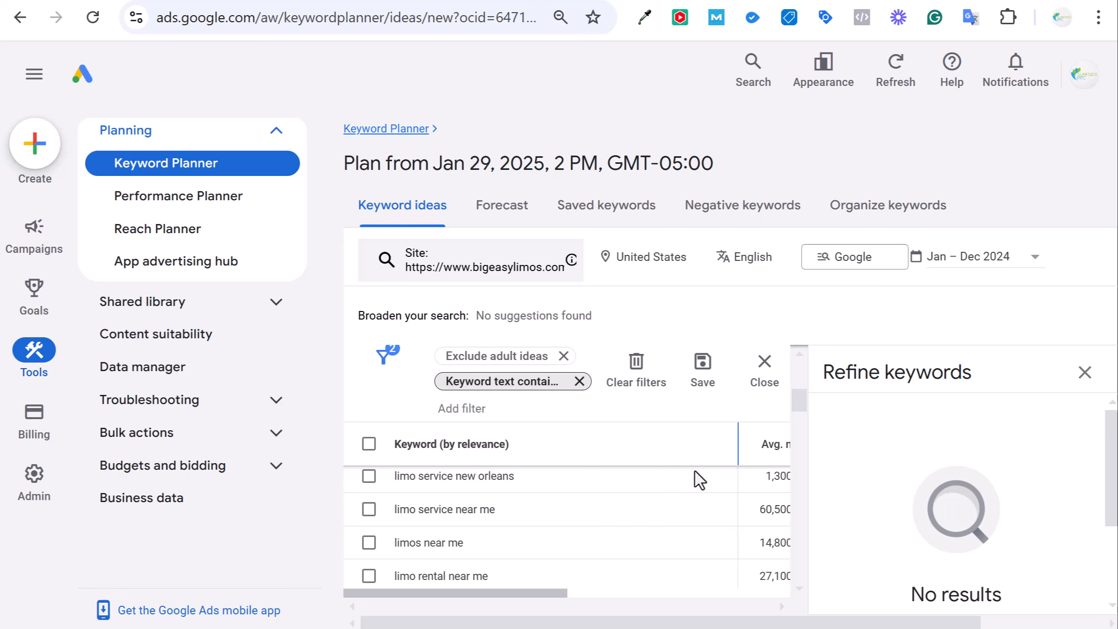
{"action": "left_click", "coordinate": [851, 153]}
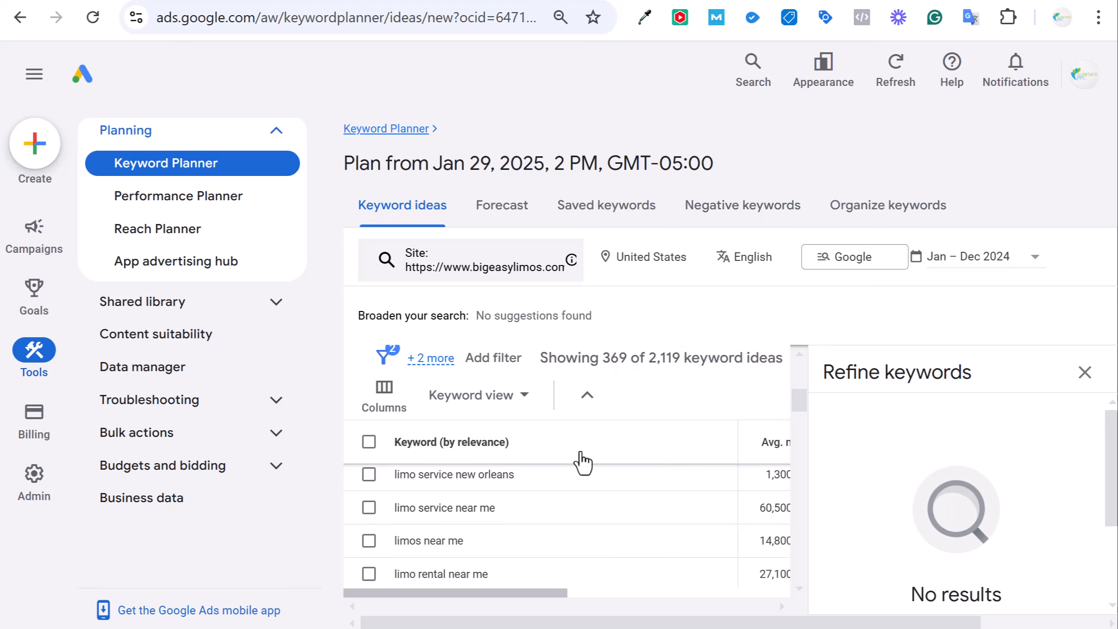
Add a filter that sets a minimum number of average monthly searches for the keyword ideas
{"action": "left_click_drag", "start_coordinate": [524, 595], "coordinate": [679, 593]}
{"action": "scroll", "coordinate": [689, 515], "scroll_direction": "up", "scroll_amount": 1}
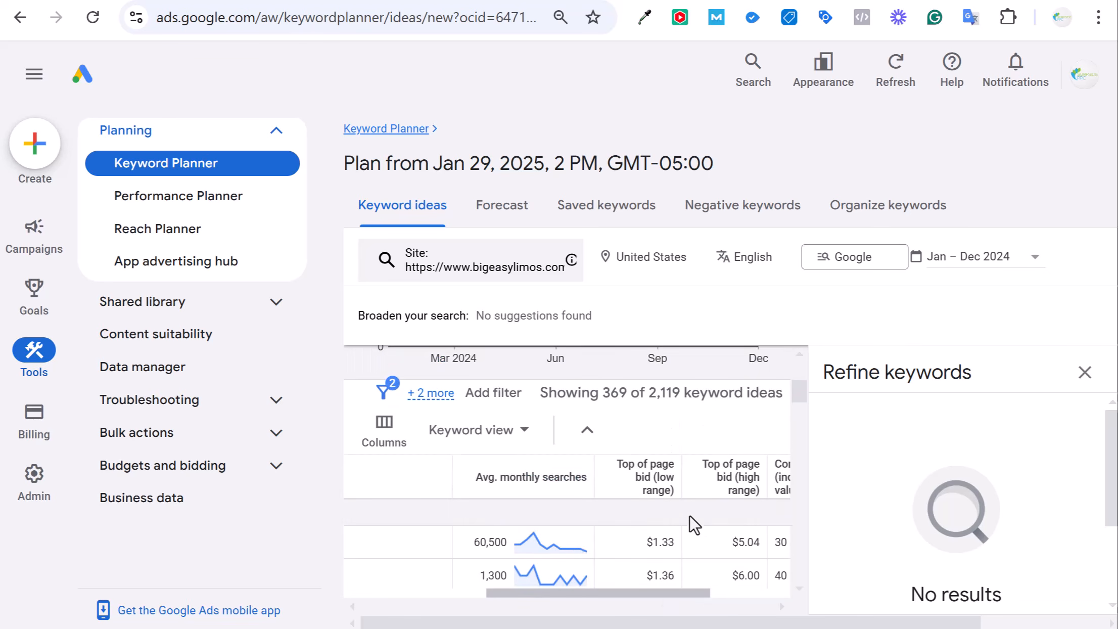
{"action": "left_click", "coordinate": [508, 395]}
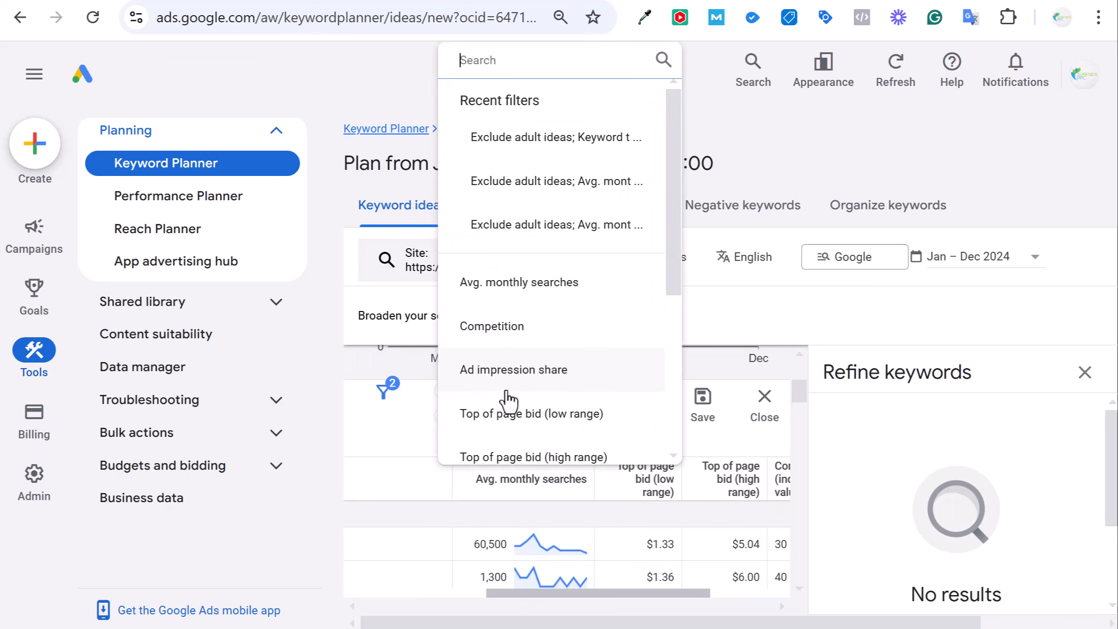
{"action": "left_click", "coordinate": [540, 283]}
{"action": "left_click", "coordinate": [572, 548]}
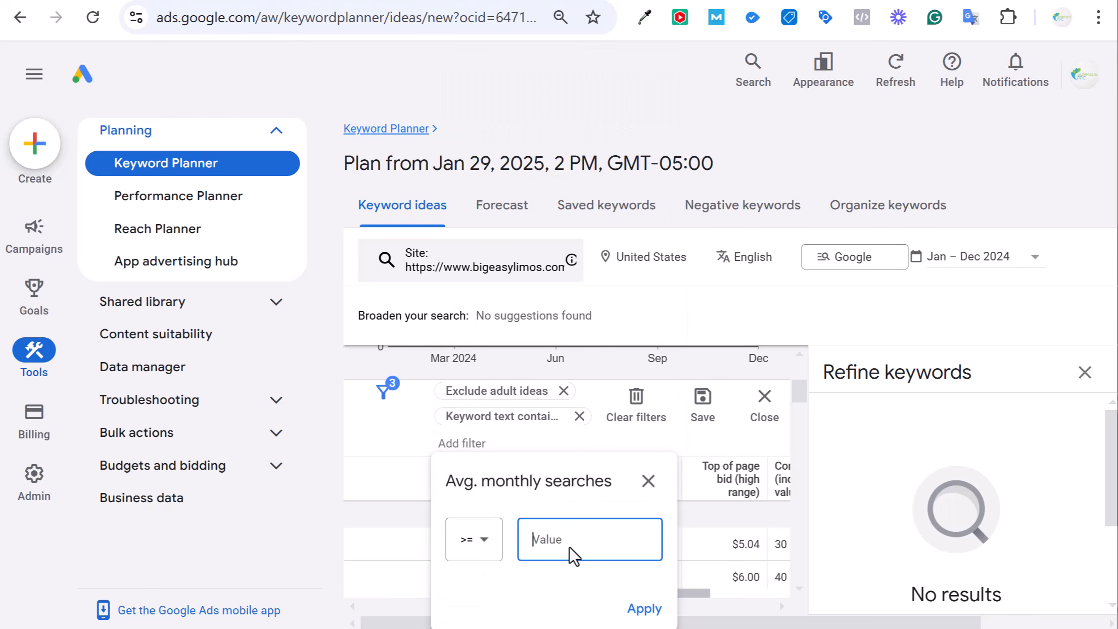
{"action": "type", "text": "3"}
{"action": "left_click", "coordinate": [629, 607]}
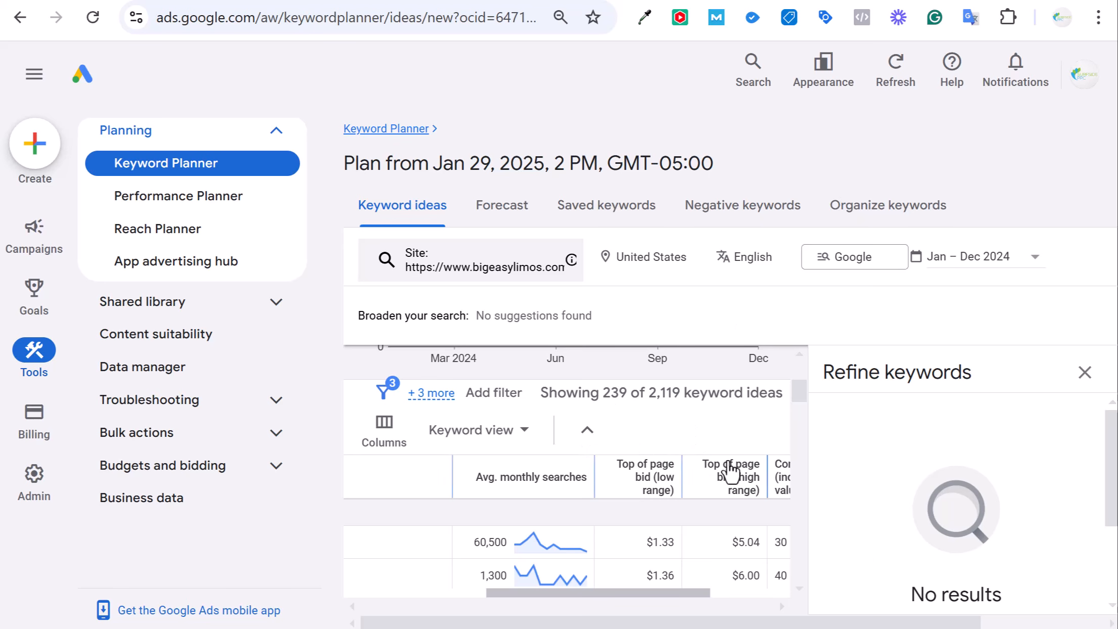
Sort the keyword ideas by high-range top of page bid, highest first, and review the keywords
{"action": "left_click", "coordinate": [728, 482]}
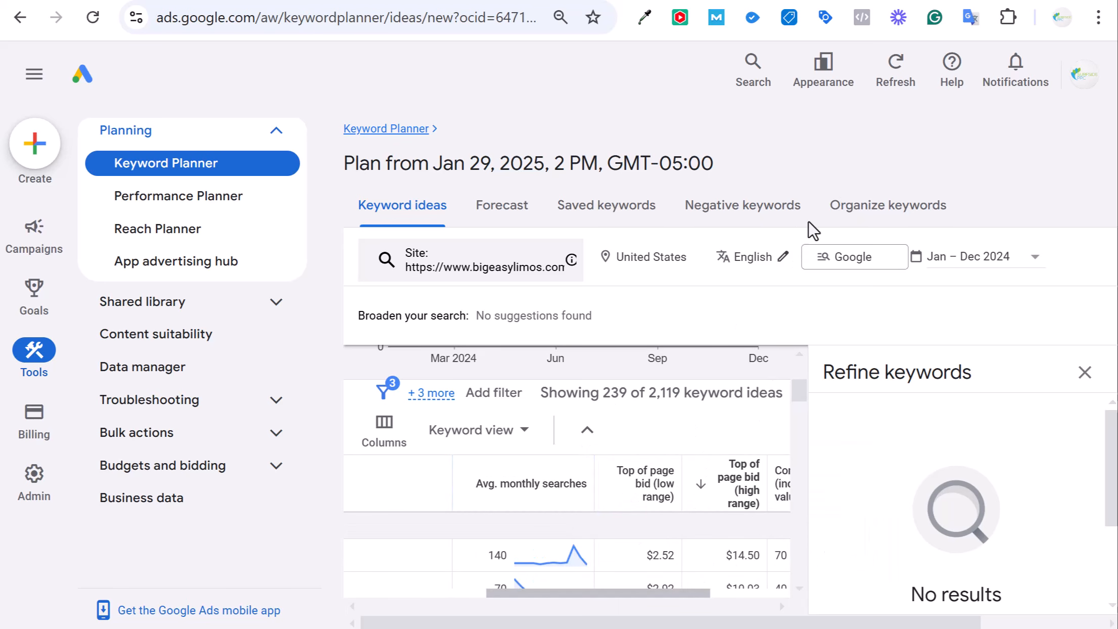
{"action": "left_click_drag", "start_coordinate": [662, 590], "coordinate": [487, 596]}
{"action": "scroll", "coordinate": [586, 525], "scroll_direction": "down", "scroll_amount": 2}
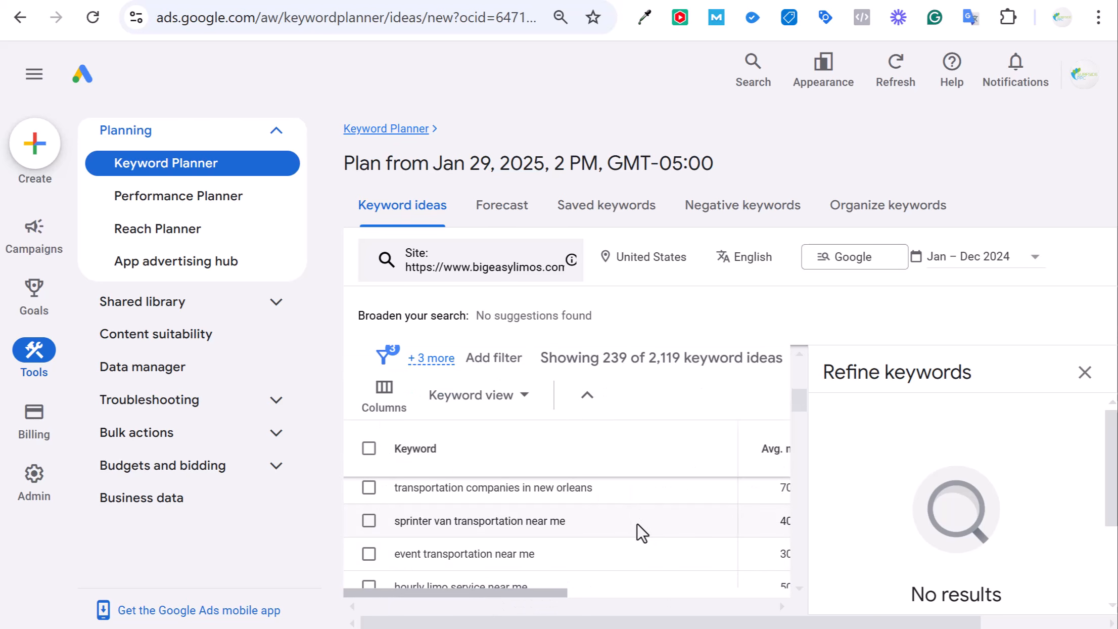
{"action": "scroll", "coordinate": [646, 524], "scroll_direction": "down", "scroll_amount": 2}
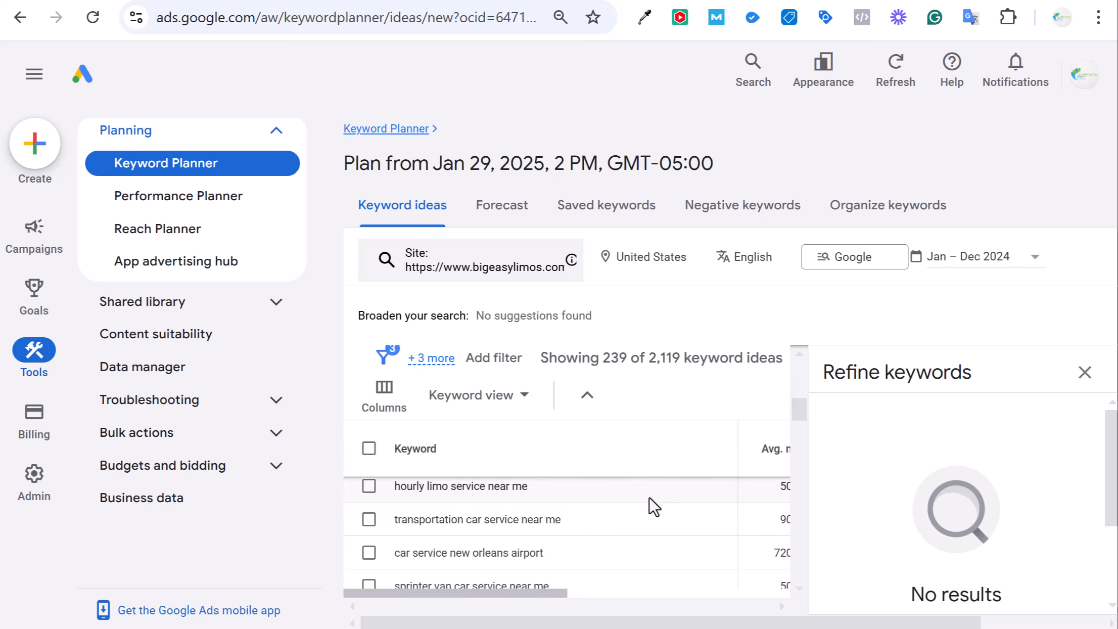
{"action": "mouse_move", "coordinate": [529, 597]}
{"action": "left_mouse_down"}
{"action": "mouse_move", "coordinate": [612, 605]}
{"action": "mouse_move", "coordinate": [523, 606]}
{"action": "mouse_move", "coordinate": [523, 615]}
{"action": "left_mouse_up"}
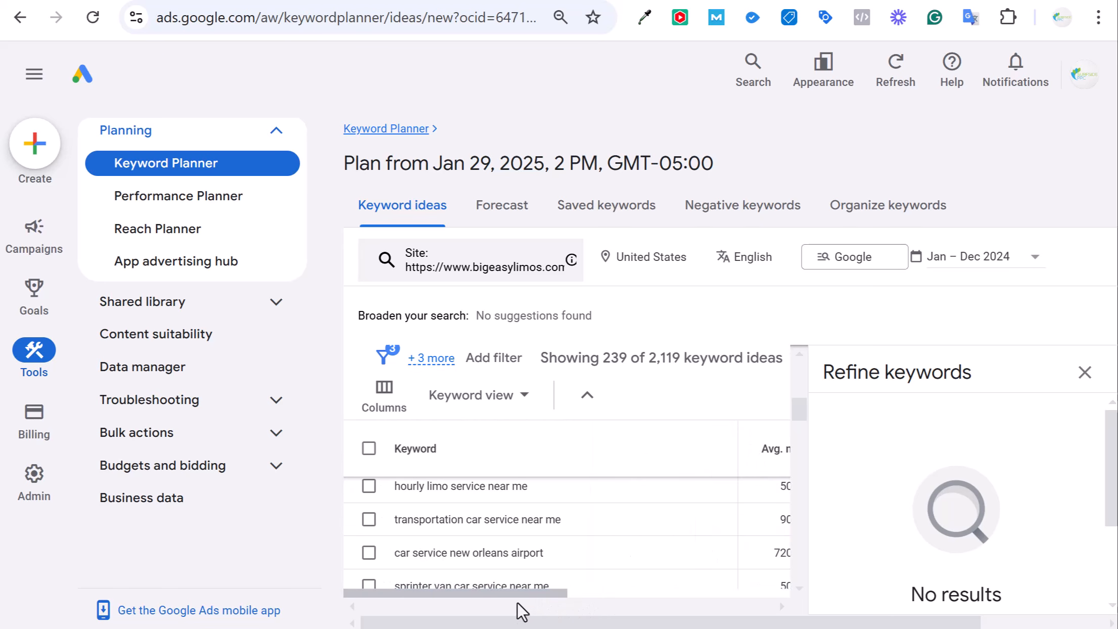
{"action": "scroll", "coordinate": [537, 549], "scroll_direction": "down", "scroll_amount": 2}
{"action": "scroll", "coordinate": [555, 537], "scroll_direction": "down", "scroll_amount": 2}
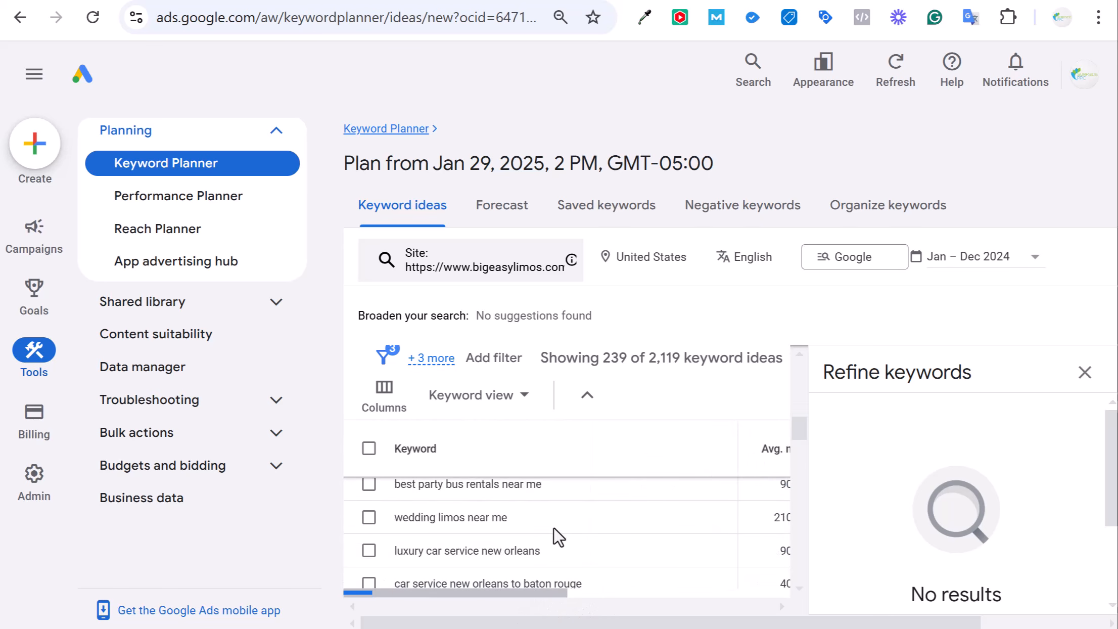
Sort the keyword ideas by relevance
{"action": "left_click", "coordinate": [489, 443]}
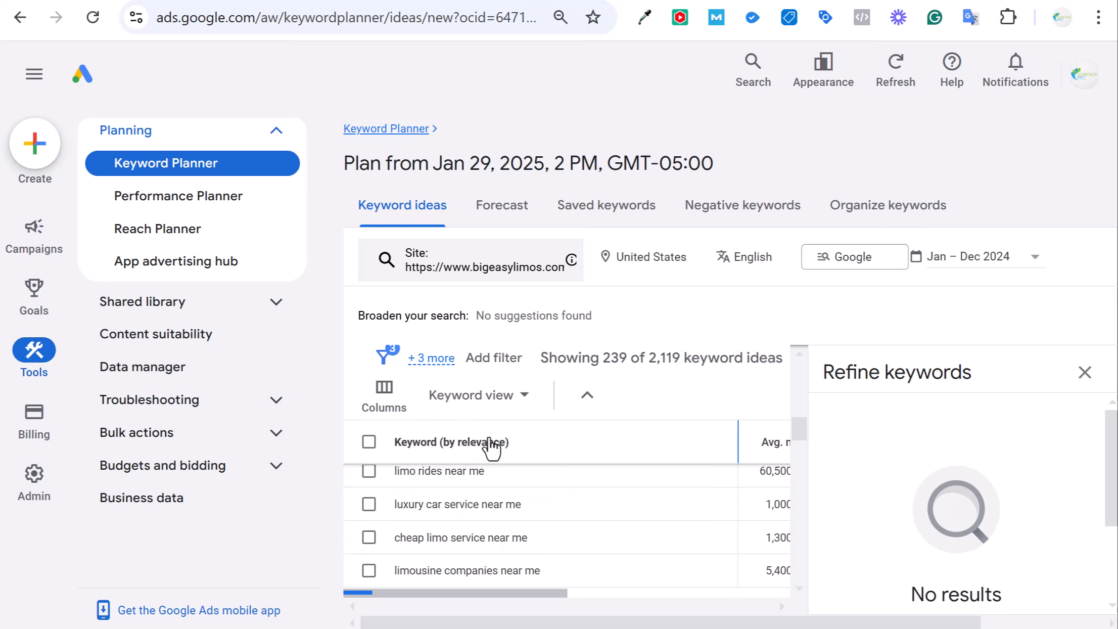
Change the keyword text filter to contain "limo new orleans, limousine new orleans, limo near me, limousine near me"
{"action": "scroll", "coordinate": [556, 506], "scroll_direction": "up", "scroll_amount": 5}
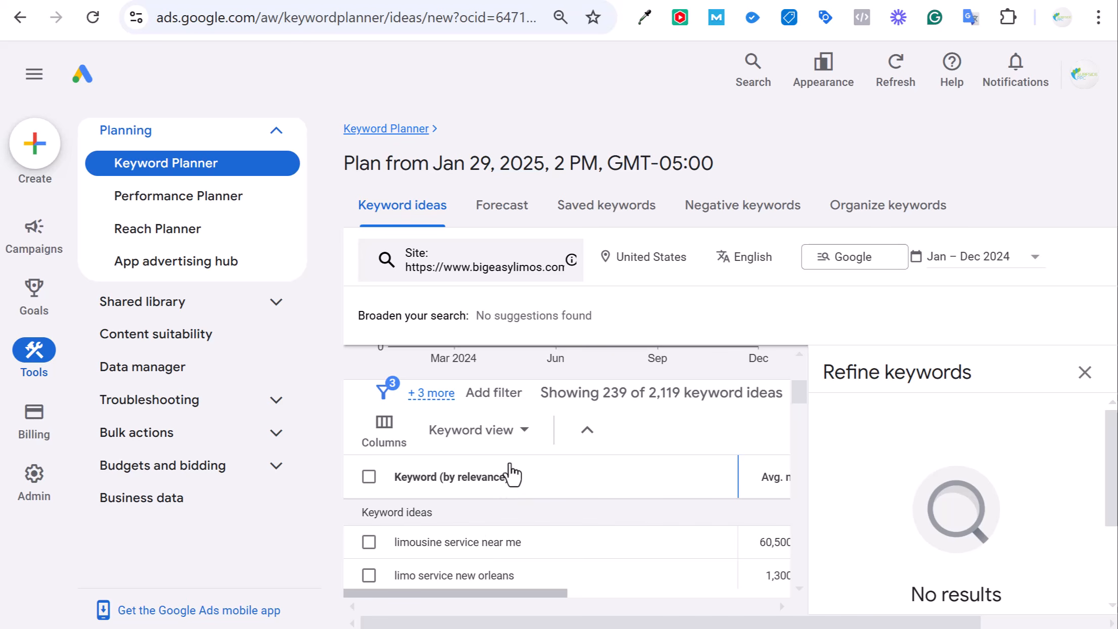
{"action": "mouse_move", "coordinate": [429, 394]}
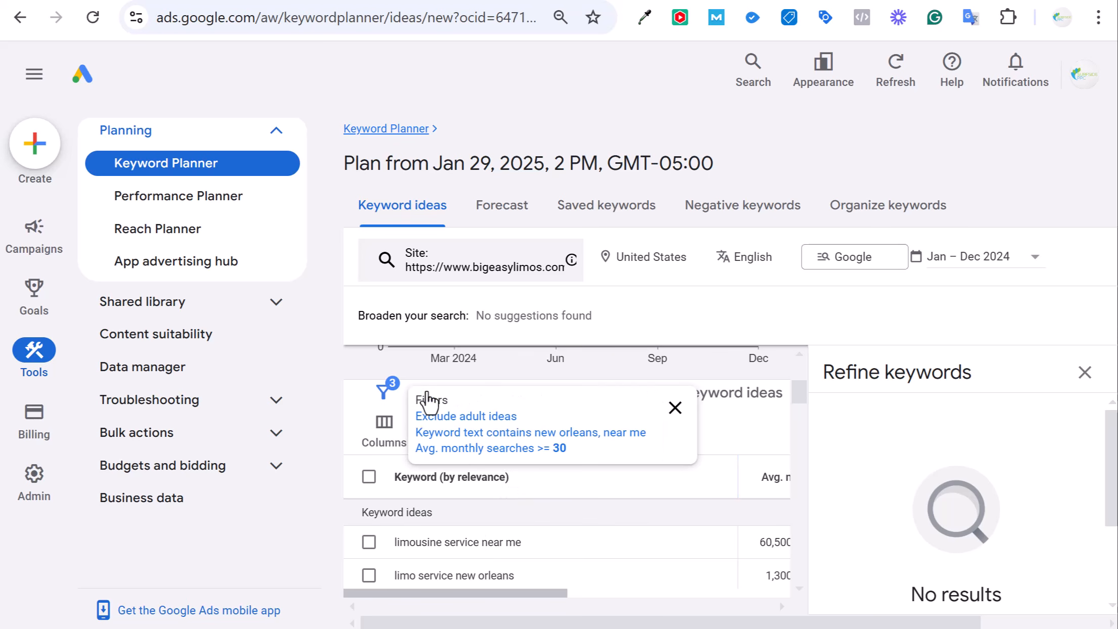
{"action": "left_click", "coordinate": [502, 433]}
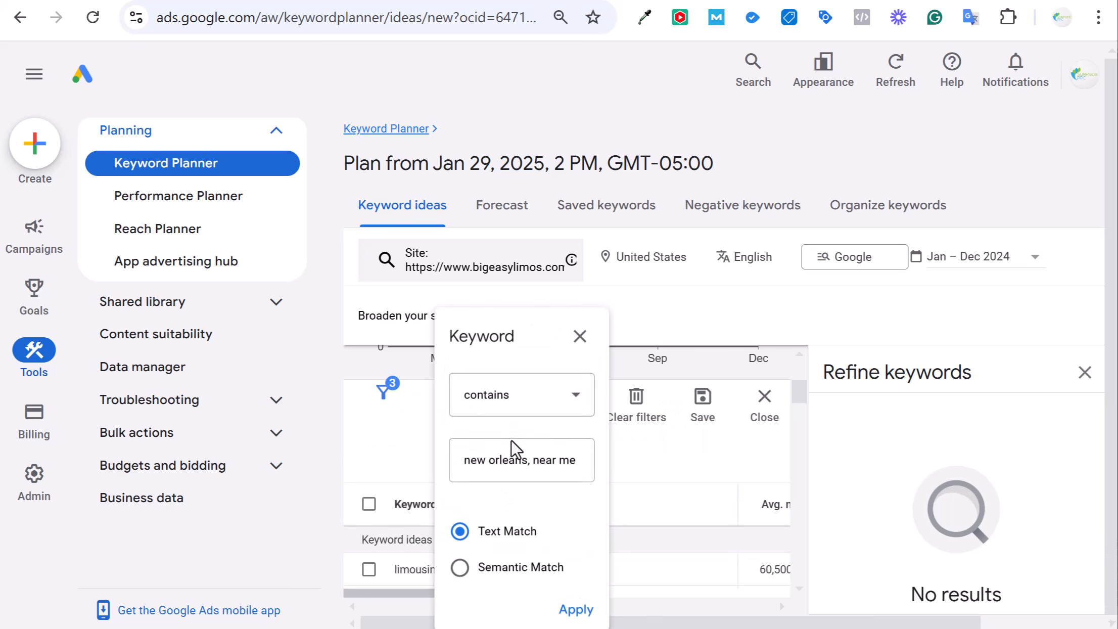
{"action": "left_click", "coordinate": [468, 466]}
{"action": "type", "text": "limo"}
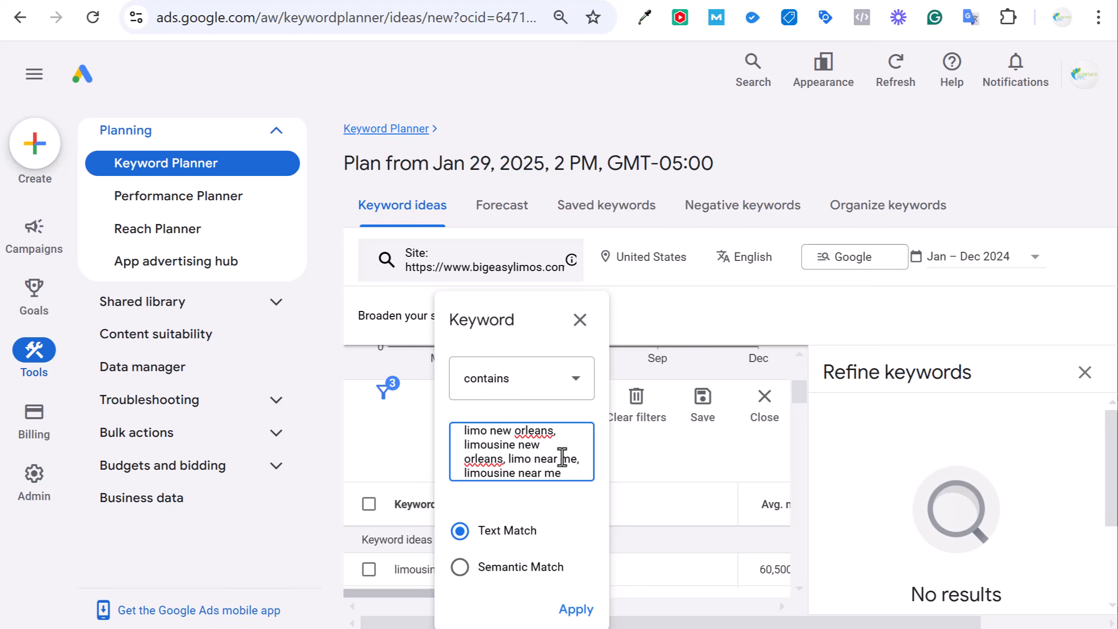
{"action": "left_click", "coordinate": [574, 611]}
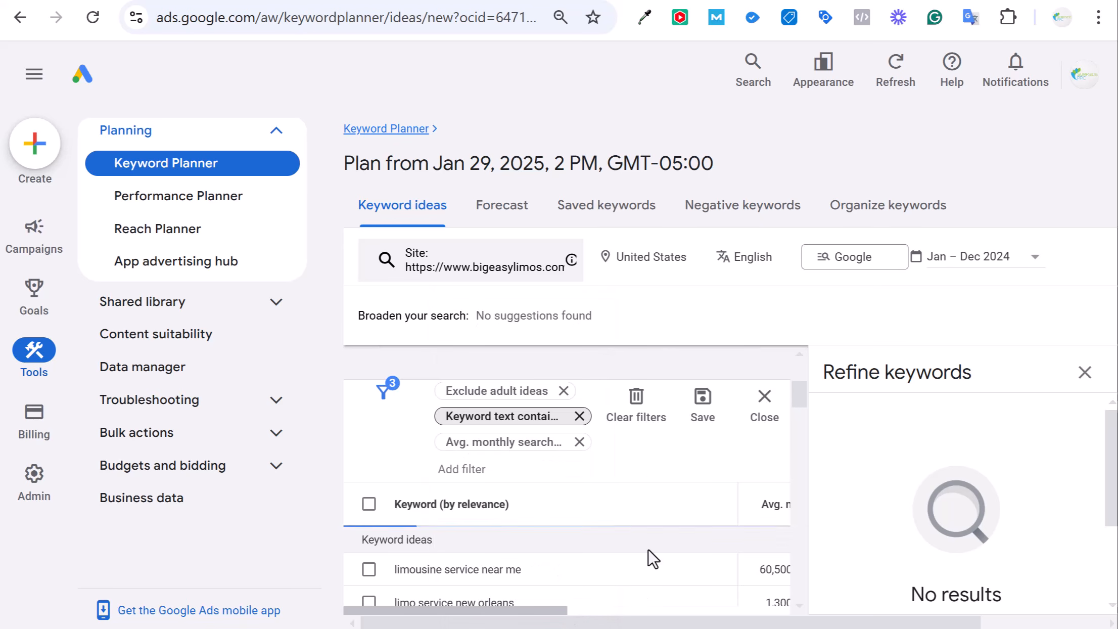
{"action": "left_click", "coordinate": [846, 158]}
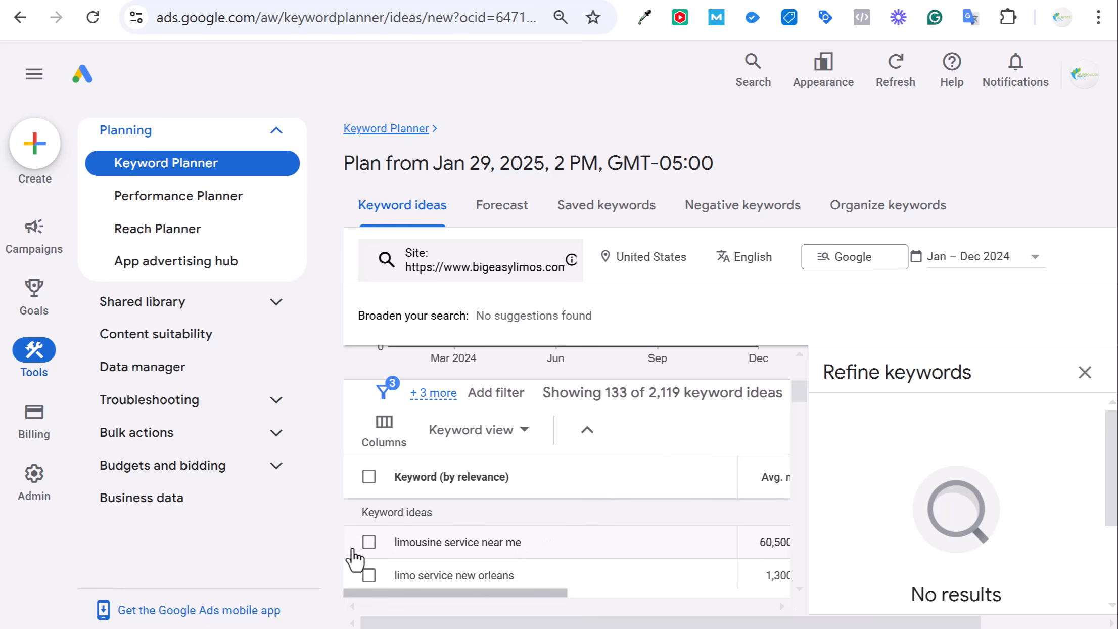
Select "limousine service near me" and "limo service new orleans", and sort the keyword ideas by average monthly searches, highest first
{"action": "left_click", "coordinate": [367, 544]}
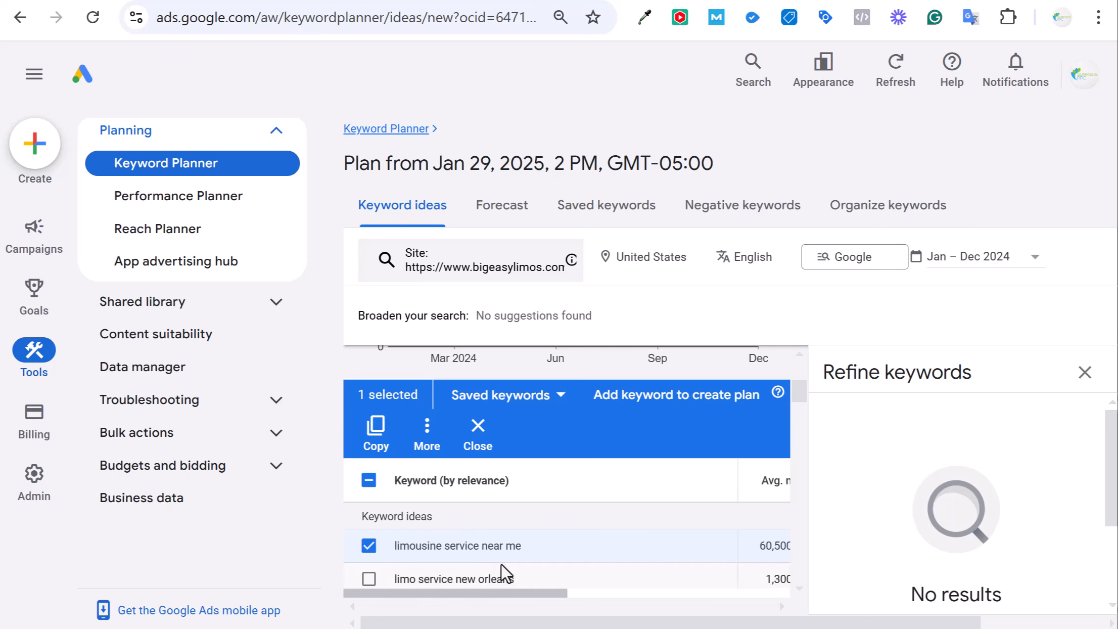
{"action": "left_click", "coordinate": [369, 579]}
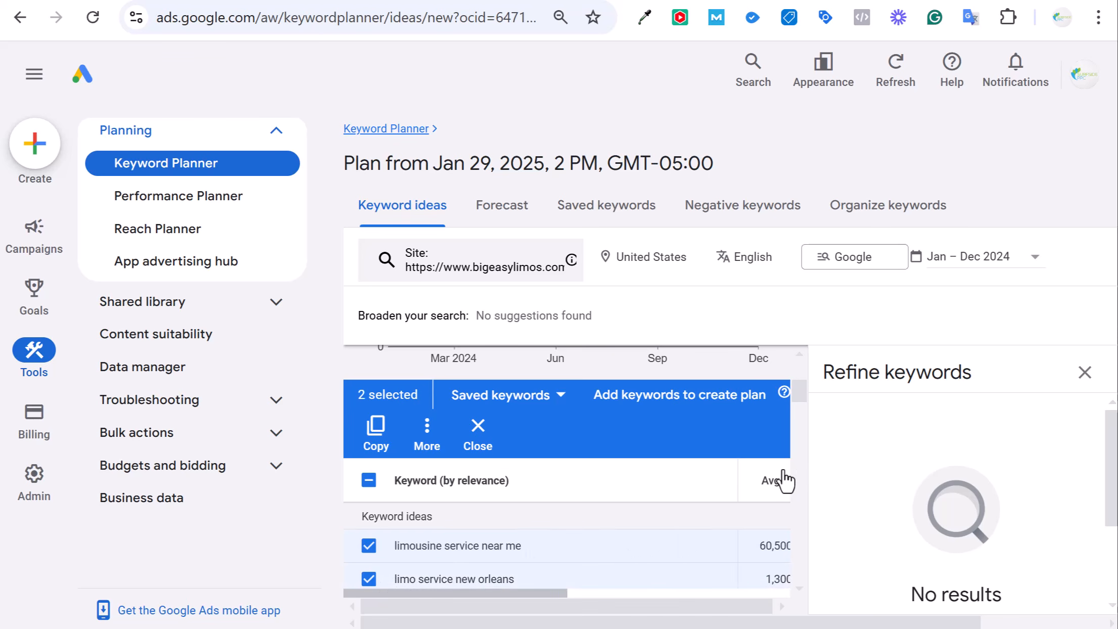
{"action": "left_click", "coordinate": [776, 481]}
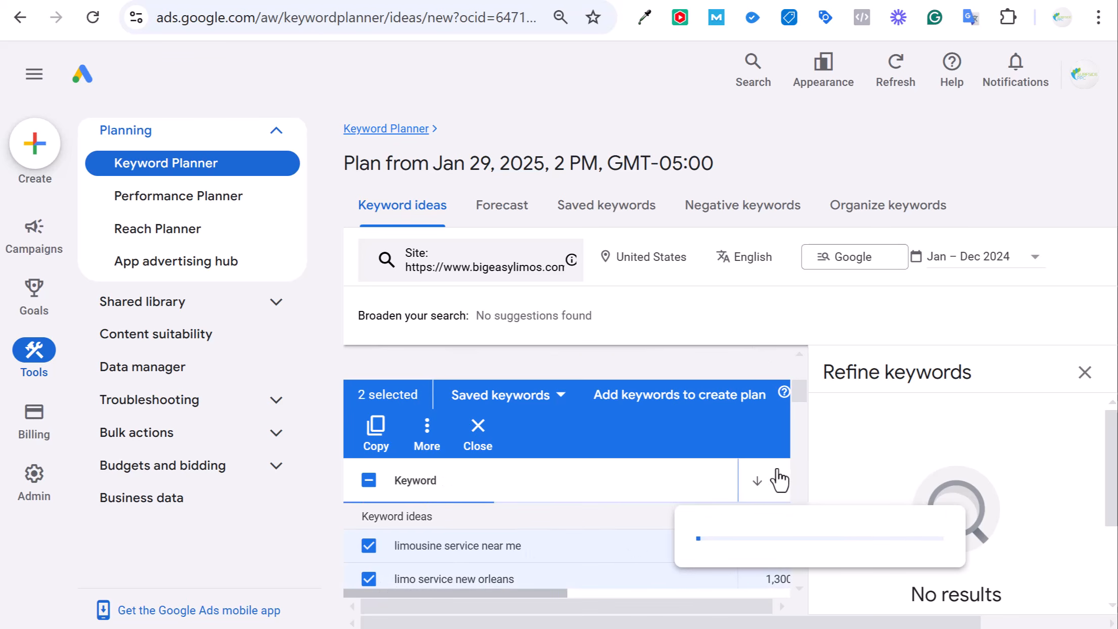
{"action": "left_click", "coordinate": [1084, 373]}
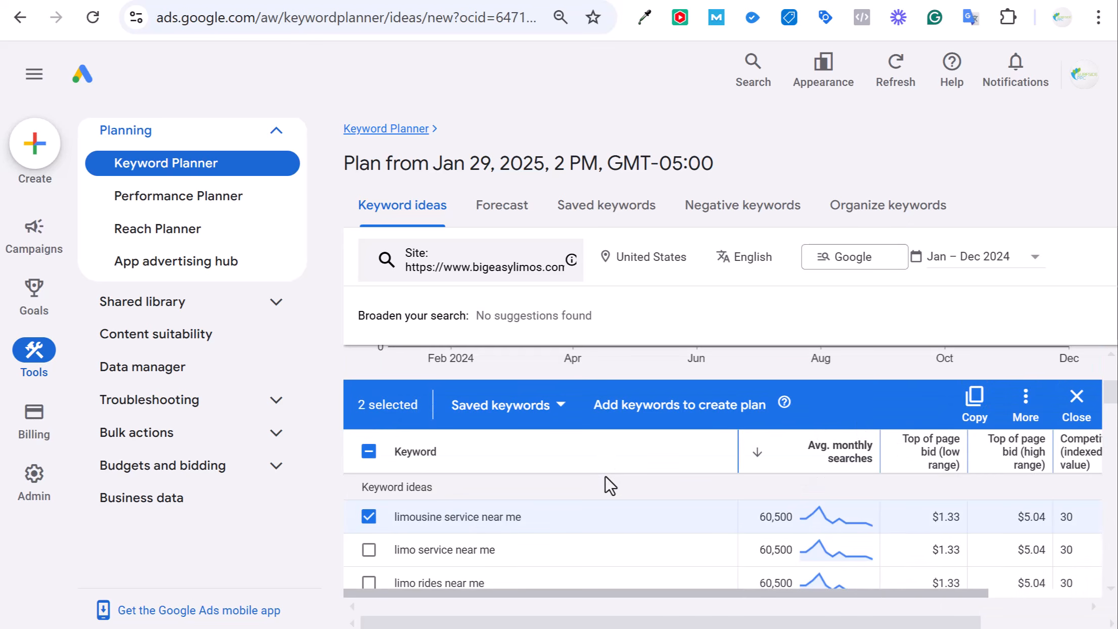
Add "limo service near me", "limo rental near me" and "limousine rental near me" to the selected keywords
{"action": "left_click", "coordinate": [369, 550]}
{"action": "scroll", "coordinate": [521, 536], "scroll_direction": "down", "scroll_amount": 5}
{"action": "scroll", "coordinate": [529, 538], "scroll_direction": "up", "scroll_amount": 5}
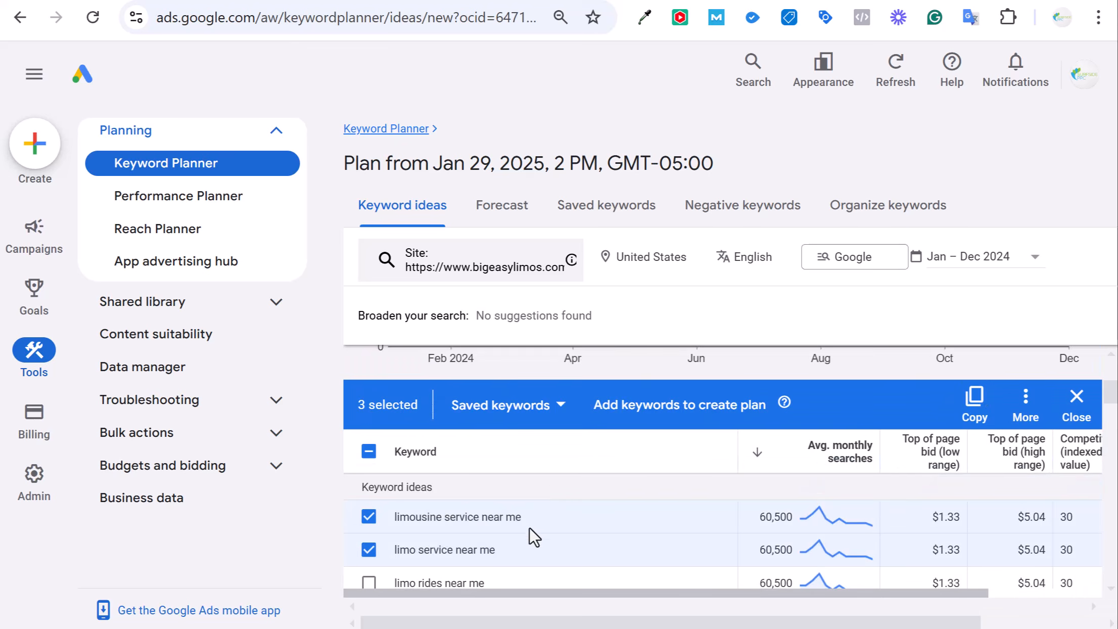
{"action": "scroll", "coordinate": [506, 511], "scroll_direction": "down", "scroll_amount": 2}
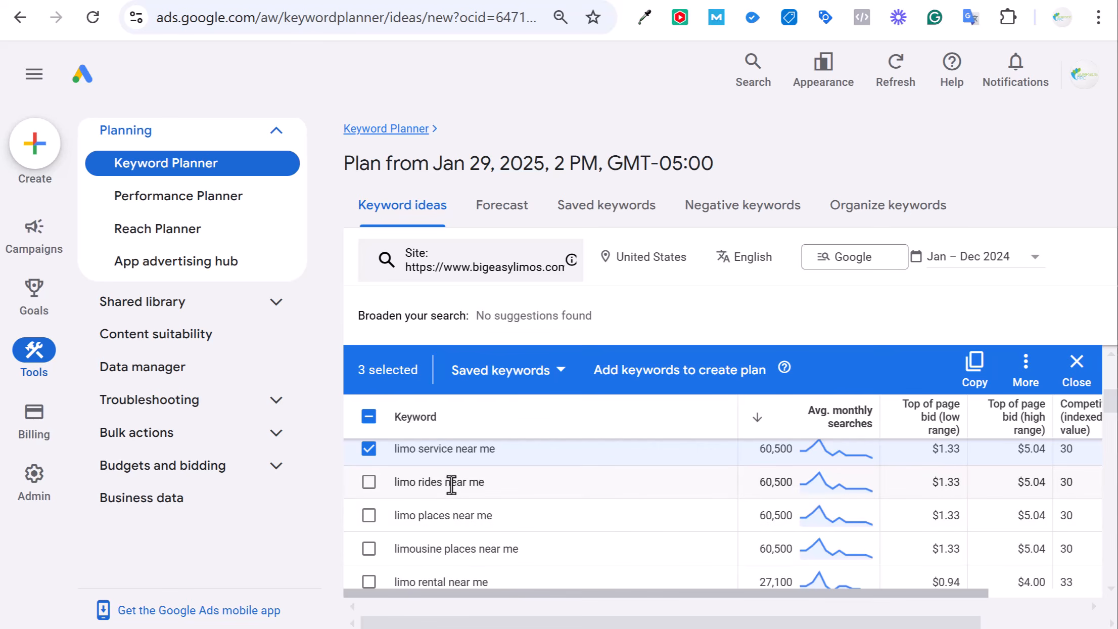
{"action": "scroll", "coordinate": [447, 501], "scroll_direction": "up", "scroll_amount": 2}
{"action": "scroll", "coordinate": [453, 480], "scroll_direction": "down", "scroll_amount": 2}
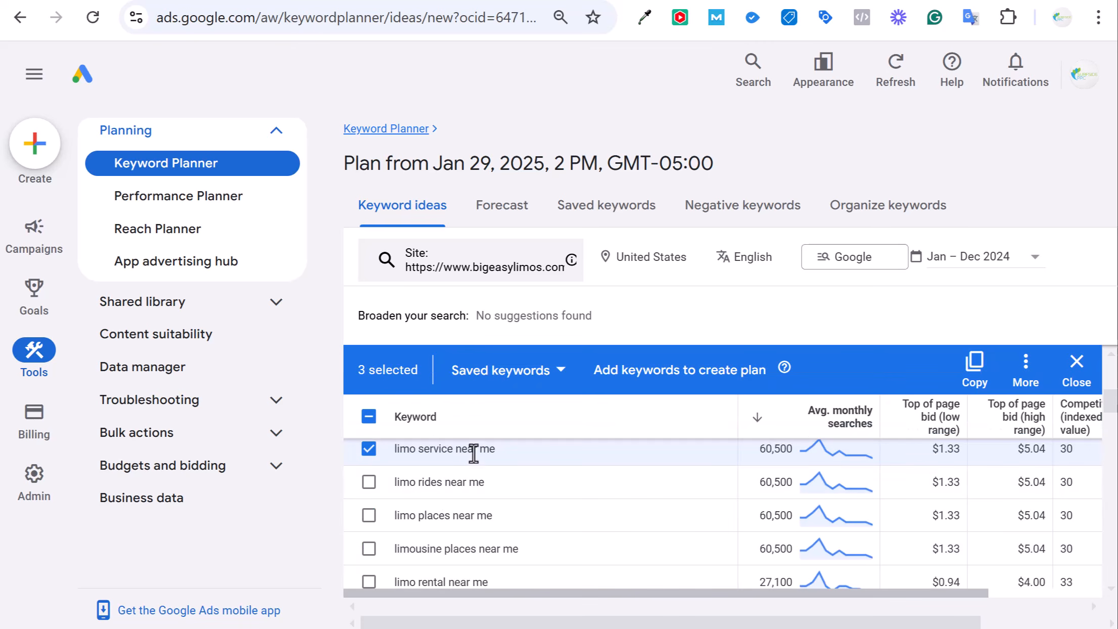
{"action": "scroll", "coordinate": [480, 485], "scroll_direction": "up", "scroll_amount": 2}
{"action": "scroll", "coordinate": [506, 528], "scroll_direction": "down", "scroll_amount": 2}
{"action": "scroll", "coordinate": [541, 509], "scroll_direction": "down", "scroll_amount": 2}
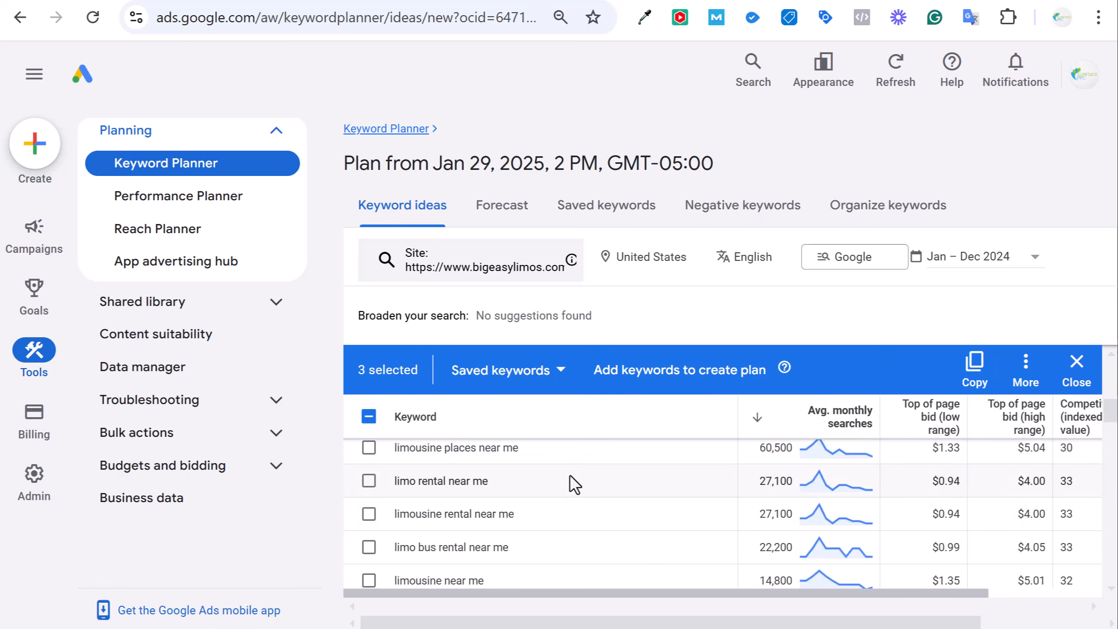
{"action": "left_click", "coordinate": [369, 481]}
{"action": "left_click", "coordinate": [369, 514]}
Add "limousine companies near me", "limo companies near me" and "limousine service new orleans" to the selected keywords
{"action": "scroll", "coordinate": [595, 508], "scroll_direction": "down", "scroll_amount": 2}
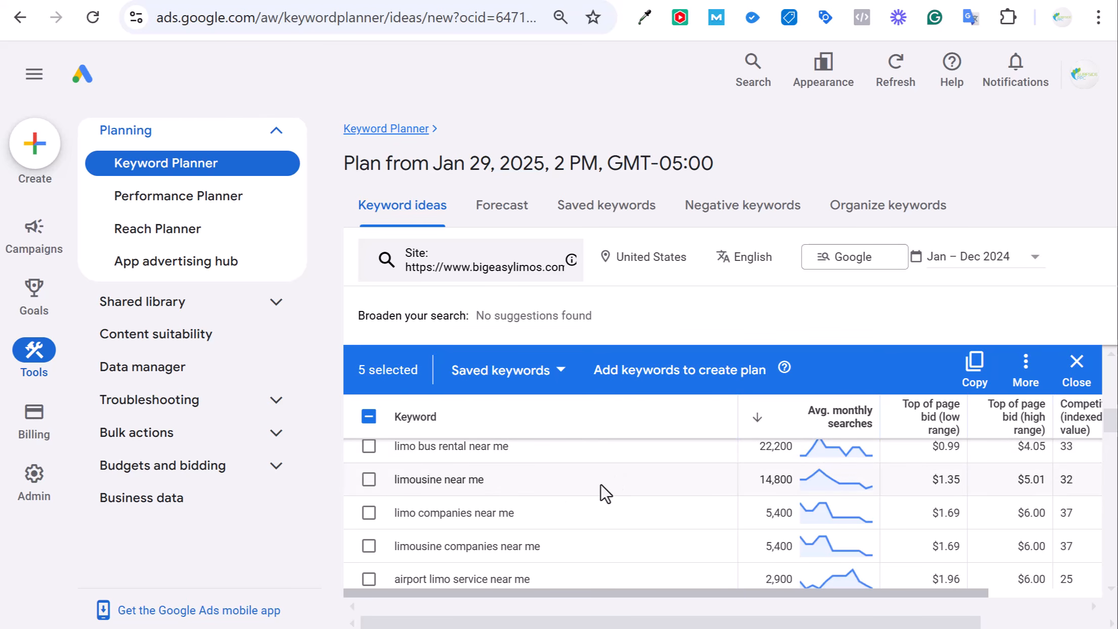
{"action": "left_click", "coordinate": [369, 546]}
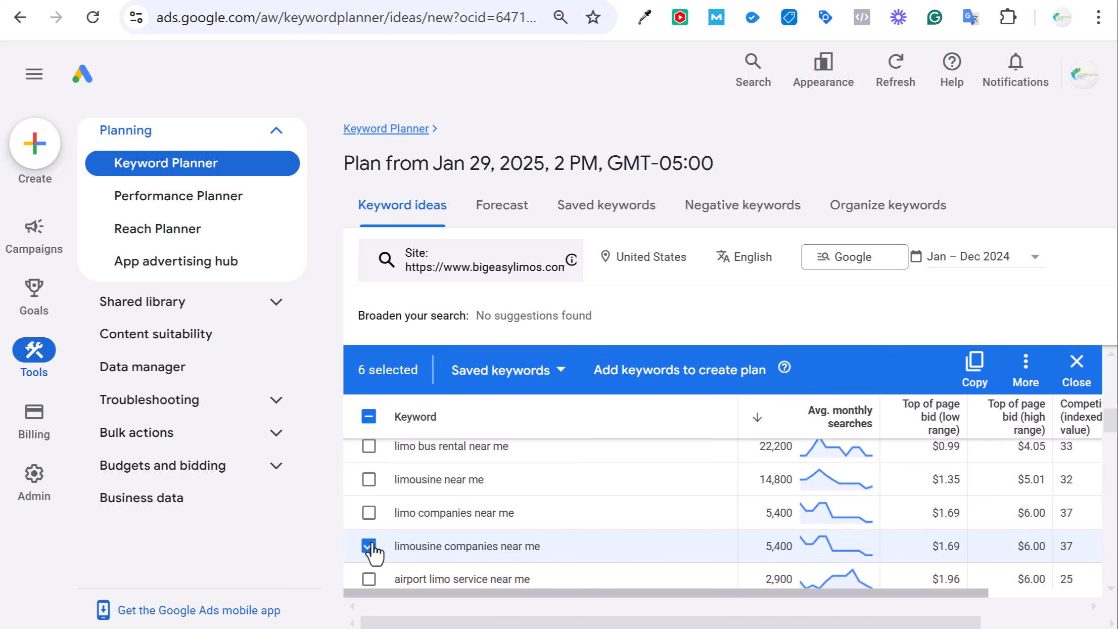
{"action": "left_click", "coordinate": [369, 513]}
{"action": "scroll", "coordinate": [455, 503], "scroll_direction": "down", "scroll_amount": 2}
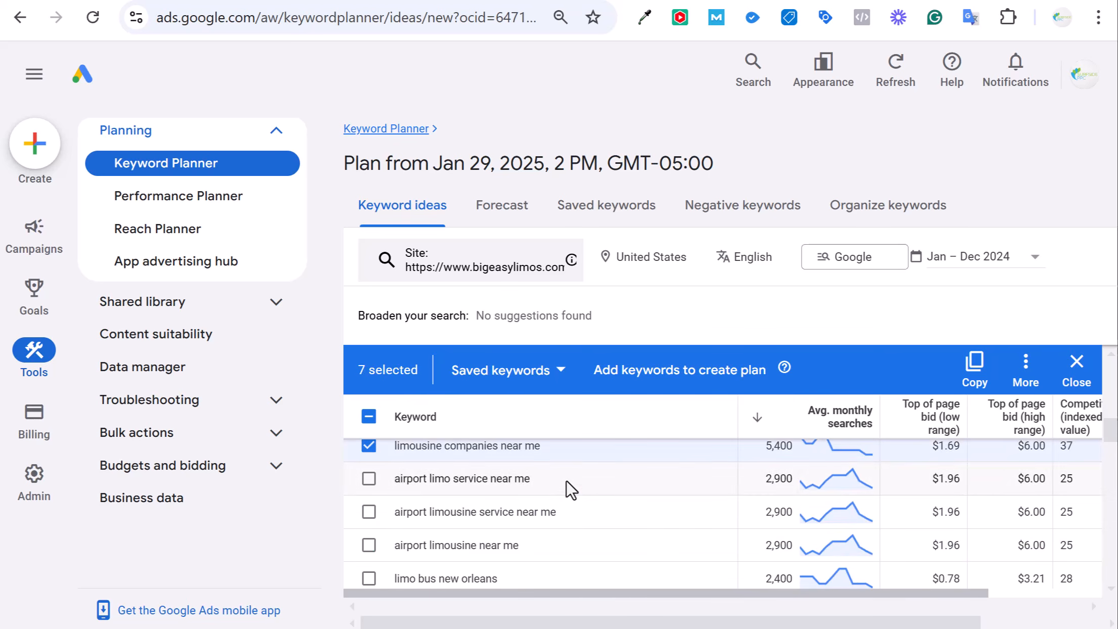
{"action": "scroll", "coordinate": [541, 486], "scroll_direction": "down", "scroll_amount": 2}
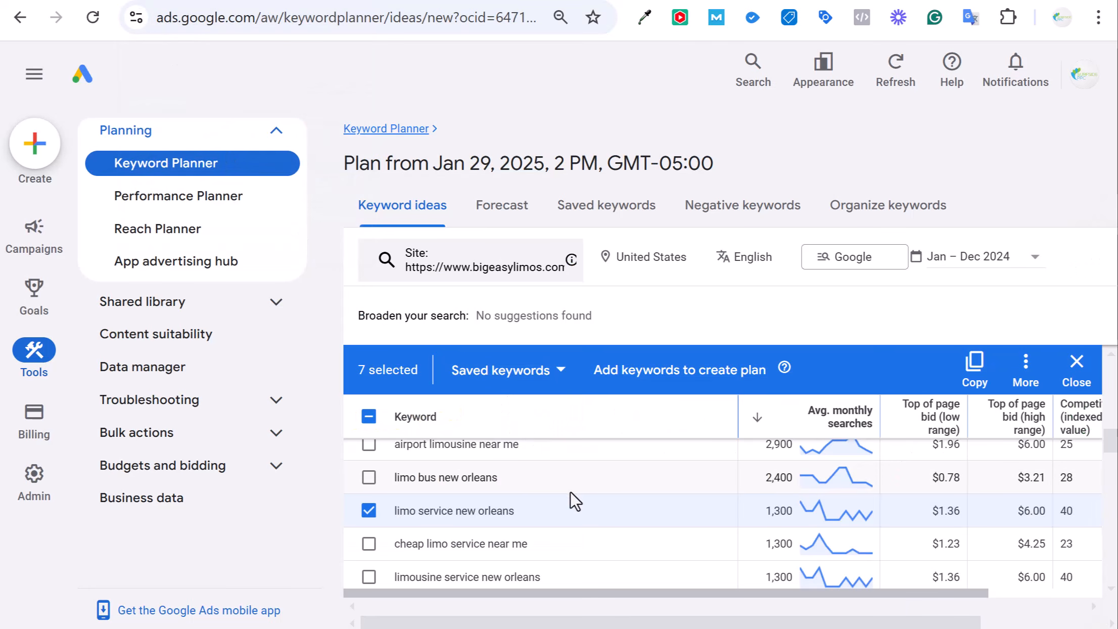
{"action": "scroll", "coordinate": [571, 491], "scroll_direction": "down", "scroll_amount": 3}
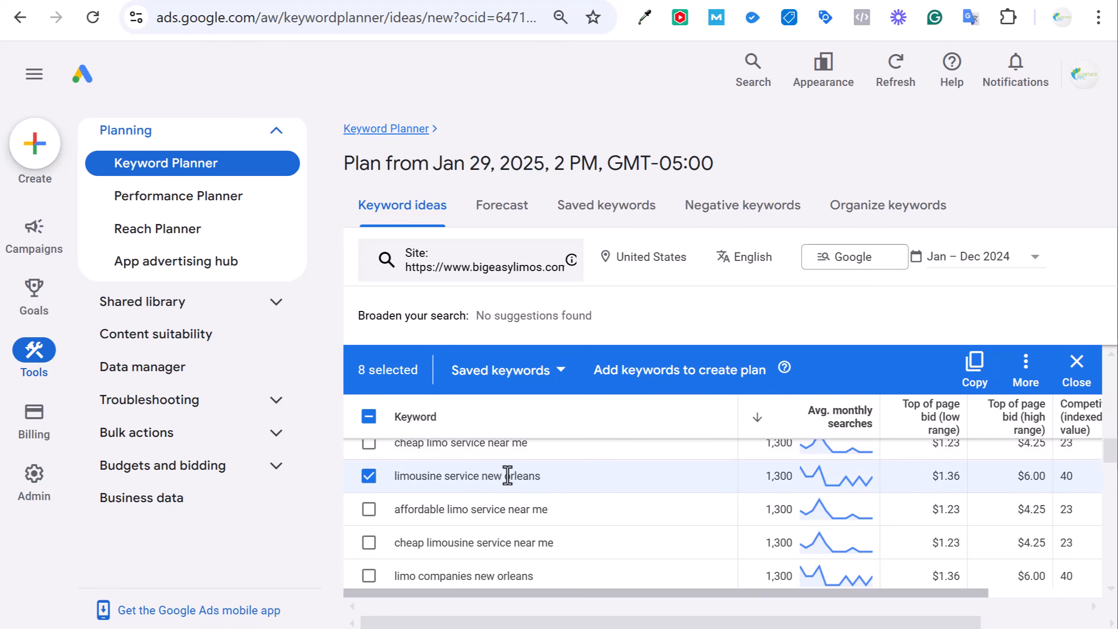
Add "limo companies new orleans", "limousine service new orleans louisiana" and "limousine companies in new orleans" to the selected keywords
{"action": "scroll", "coordinate": [584, 493], "scroll_direction": "down", "scroll_amount": 3}
{"action": "left_click", "coordinate": [369, 475]}
{"action": "left_click", "coordinate": [369, 508]}
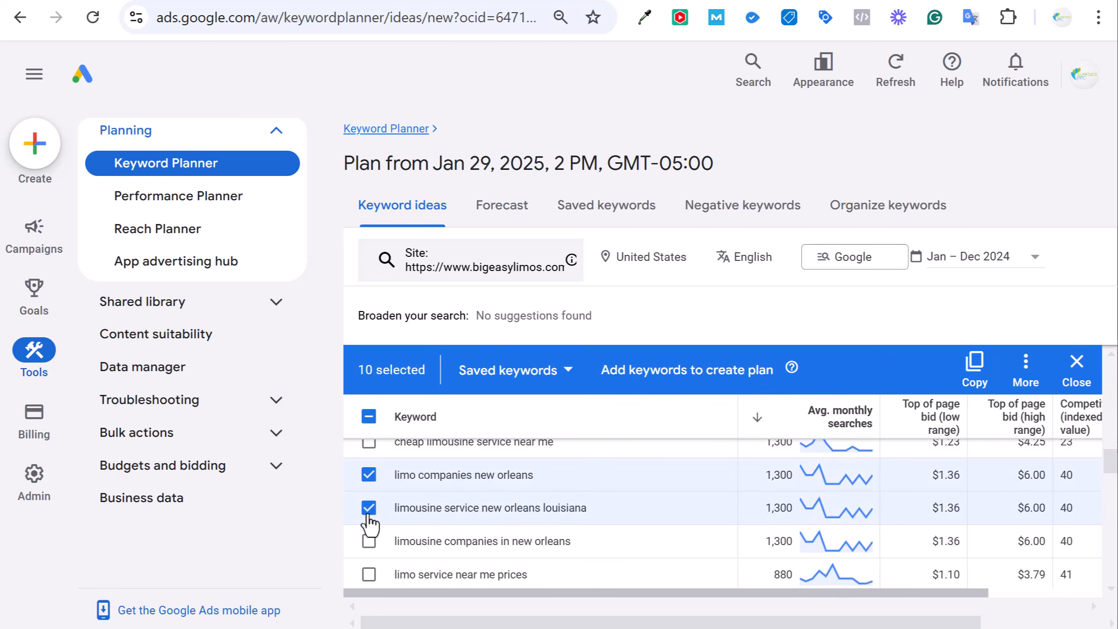
{"action": "left_click", "coordinate": [369, 541]}
Add "best limo service near me" and "best limousine service near me" to the selected keywords
{"action": "scroll", "coordinate": [417, 518], "scroll_direction": "down", "scroll_amount": 3}
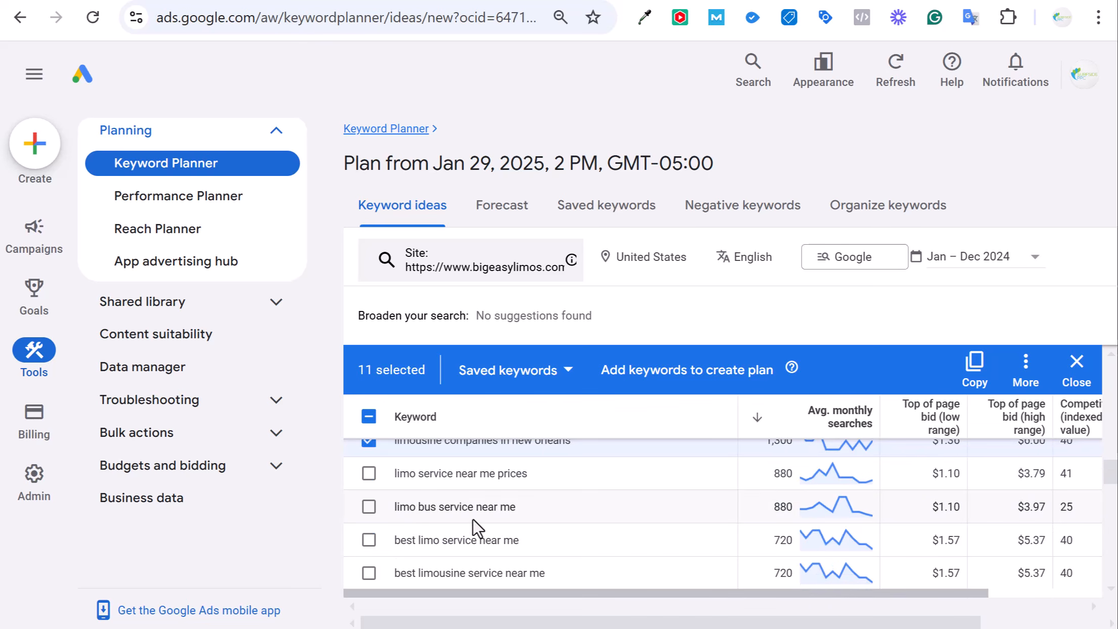
{"action": "left_click", "coordinate": [369, 540]}
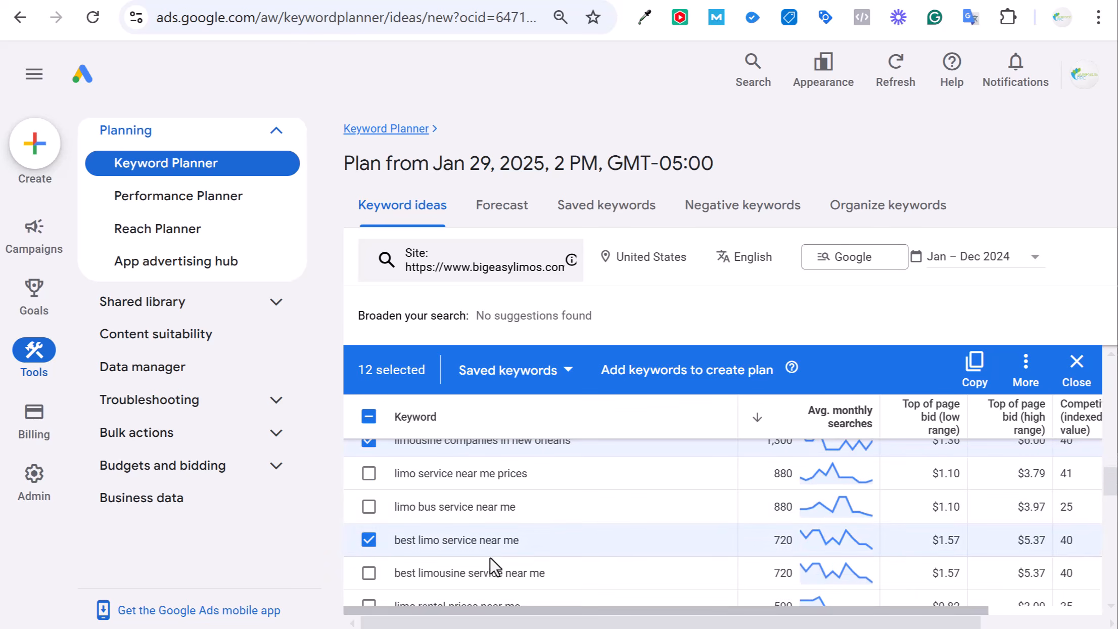
{"action": "scroll", "coordinate": [556, 526], "scroll_direction": "down", "scroll_amount": 3}
{"action": "left_click", "coordinate": [369, 472]}
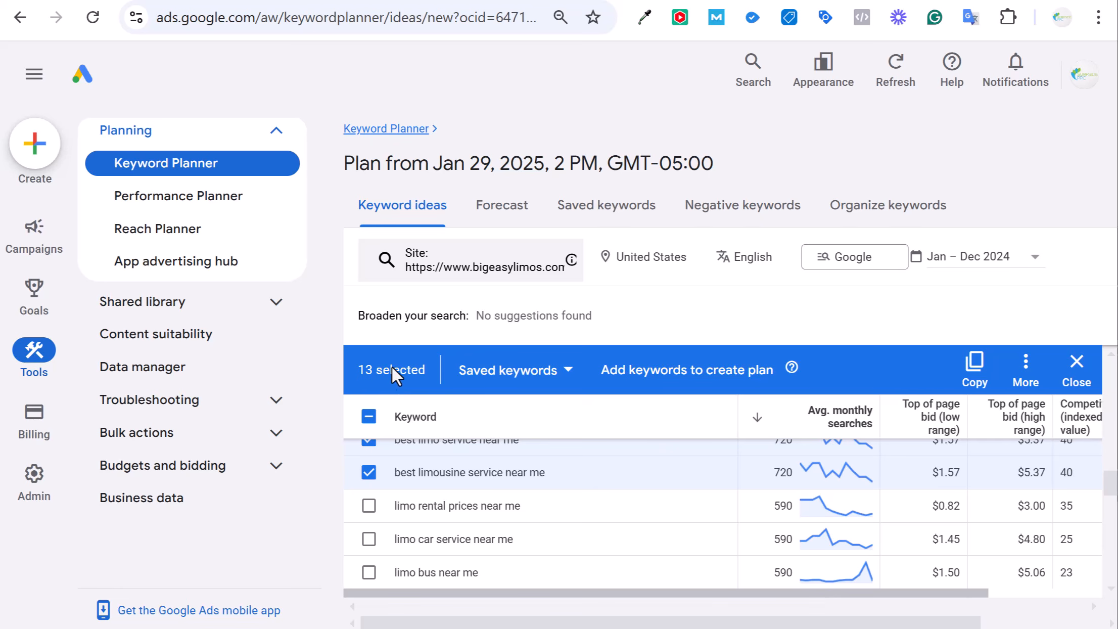
Copy the selected keywords and paste them into the Notepad document, followed by blank lines
{"action": "left_click", "coordinate": [983, 385]}
{"action": "key", "text": "alt+Tab"}
{"action": "key", "text": "ctrl+v"}
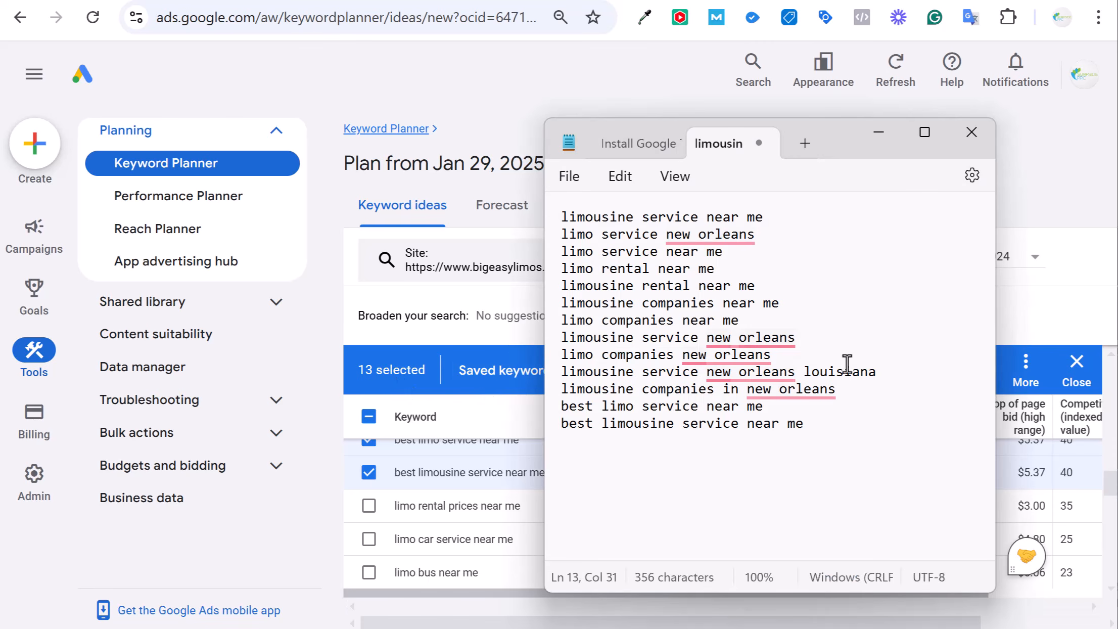
{"action": "key", "text": "Return"}
{"action": "key", "text": "Return"}
Return to Keyword Planner in the browser and clear the keyword selection
{"action": "left_click", "coordinate": [507, 95]}
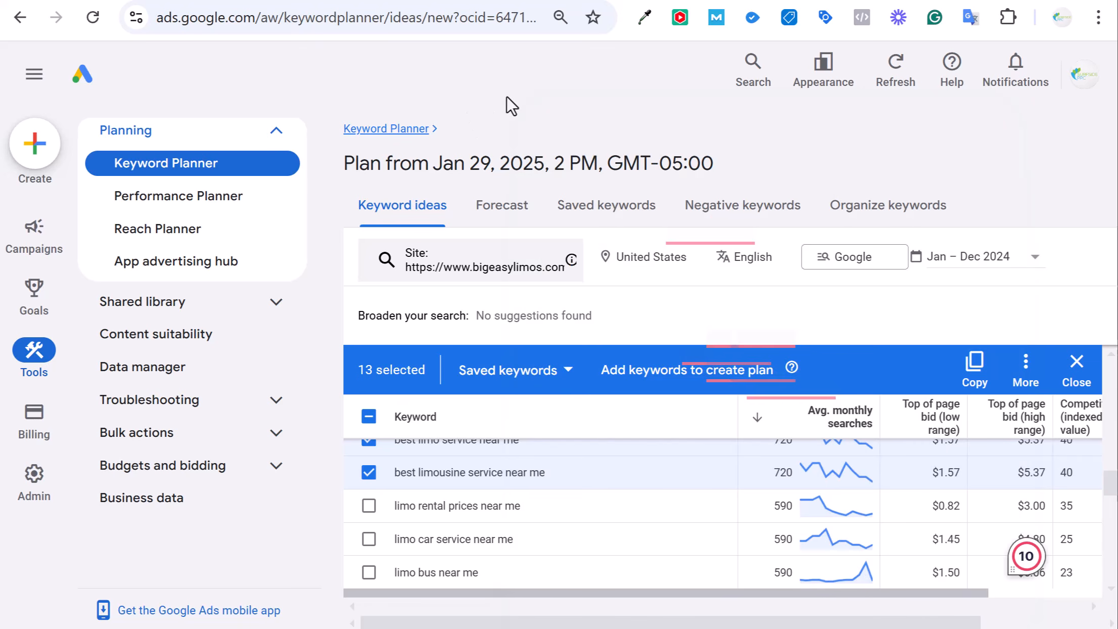
{"action": "scroll", "coordinate": [607, 455], "scroll_direction": "up", "scroll_amount": 5}
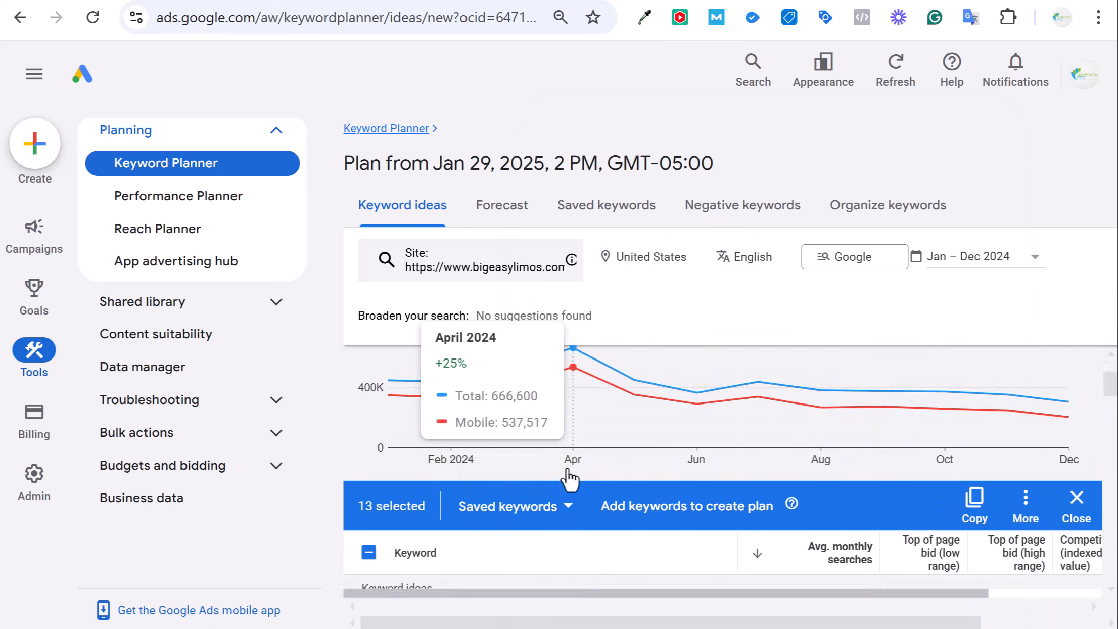
{"action": "left_click", "coordinate": [1076, 394]}
Change the keyword text filter to contain "wedding new orleans, wedding near me"
{"action": "left_click", "coordinate": [617, 393]}
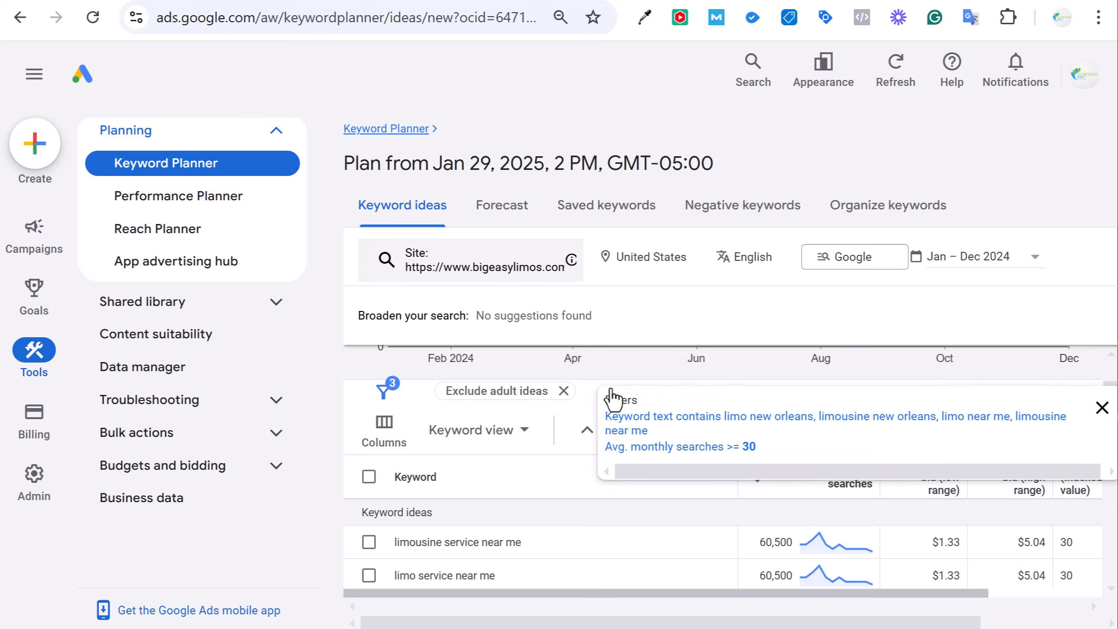
{"action": "left_click", "coordinate": [649, 427]}
{"action": "left_click", "coordinate": [477, 432]}
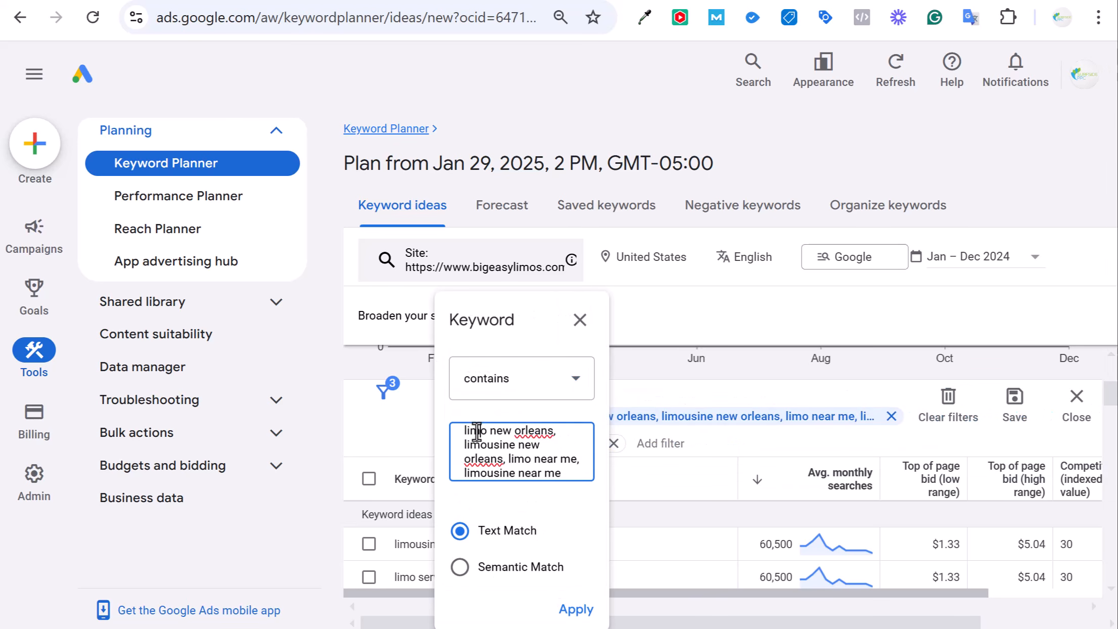
{"action": "type", "text": "wedding"}
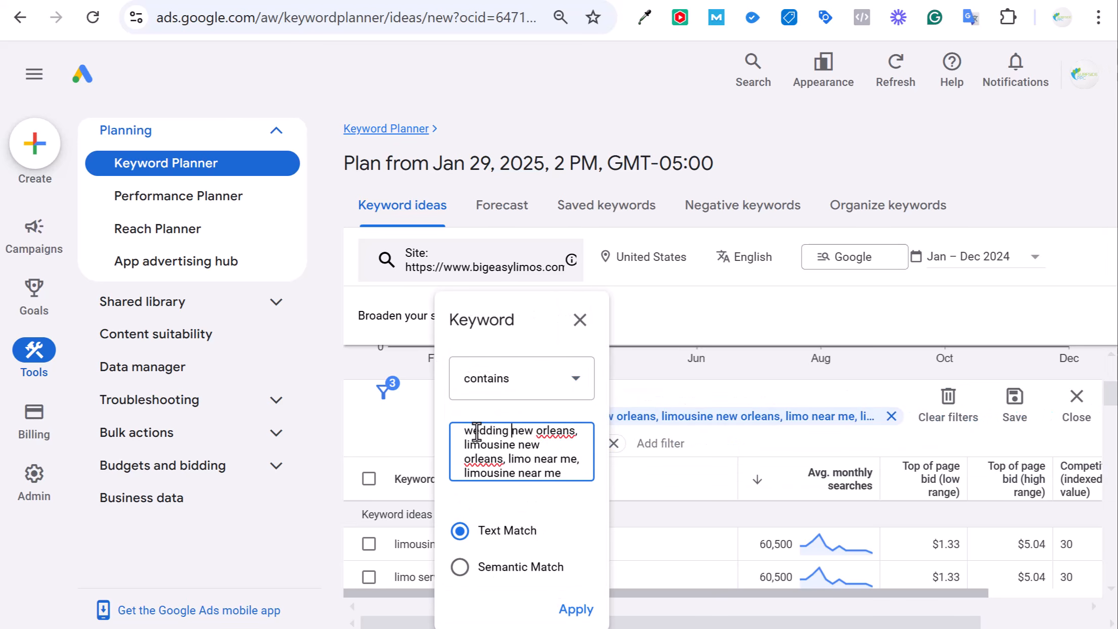
{"action": "left_click_drag", "start_coordinate": [549, 444], "coordinate": [581, 438]}
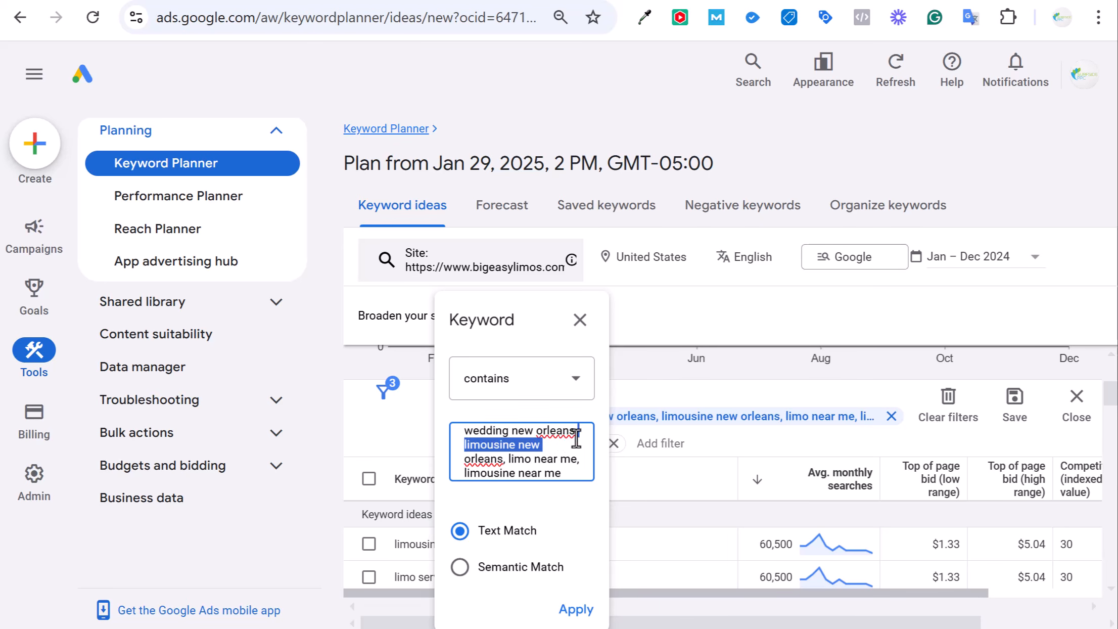
{"action": "key", "text": "BackSpace"}
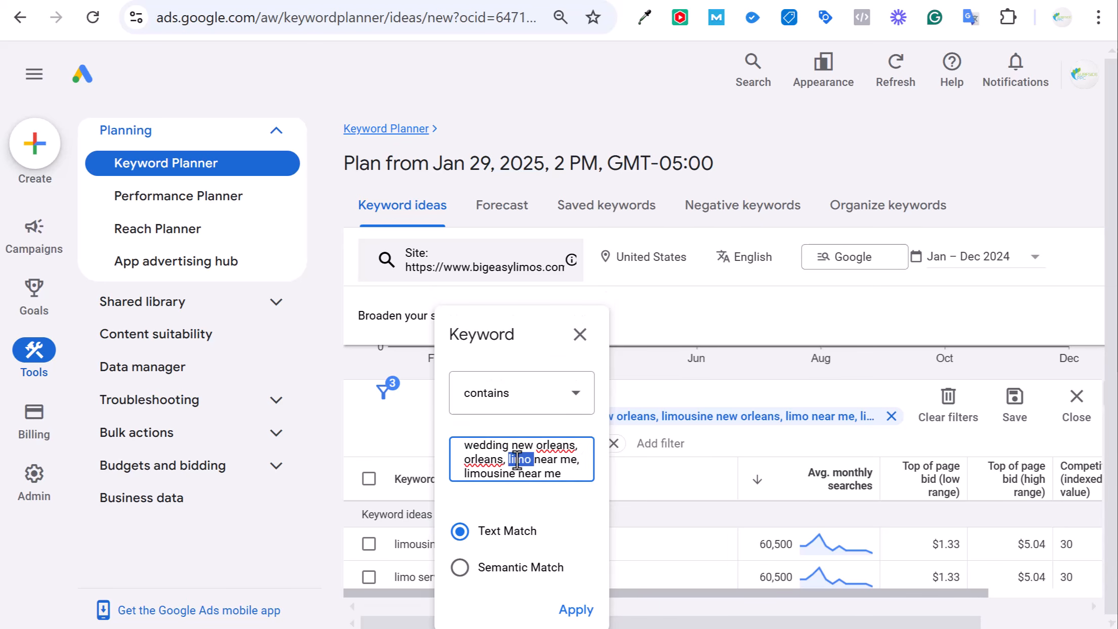
{"action": "type", "text": "wedding"}
{"action": "left_click_drag", "start_coordinate": [508, 445], "coordinate": [464, 446]}
{"action": "key", "text": "BackSpace"}
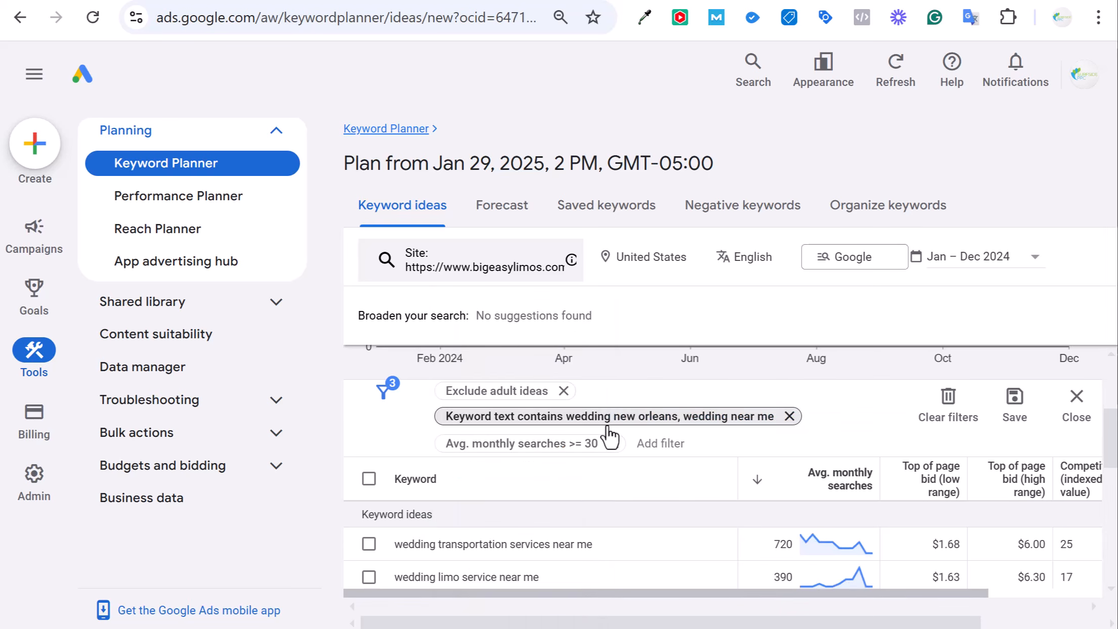
Select the keywords "wedding transportation services near me", "wedding limo service near me", "wedding limousine service near me" and "wedding limos near me"
{"action": "scroll", "coordinate": [606, 430], "scroll_direction": "down", "scroll_amount": 2}
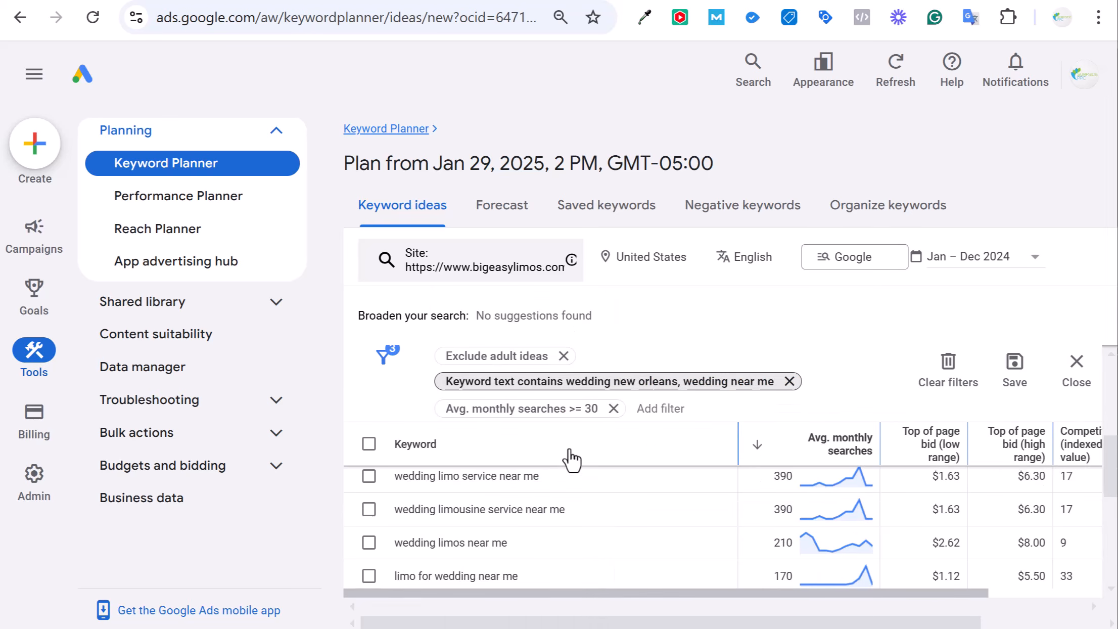
{"action": "scroll", "coordinate": [535, 537], "scroll_direction": "up", "scroll_amount": 1}
{"action": "left_click", "coordinate": [369, 542]}
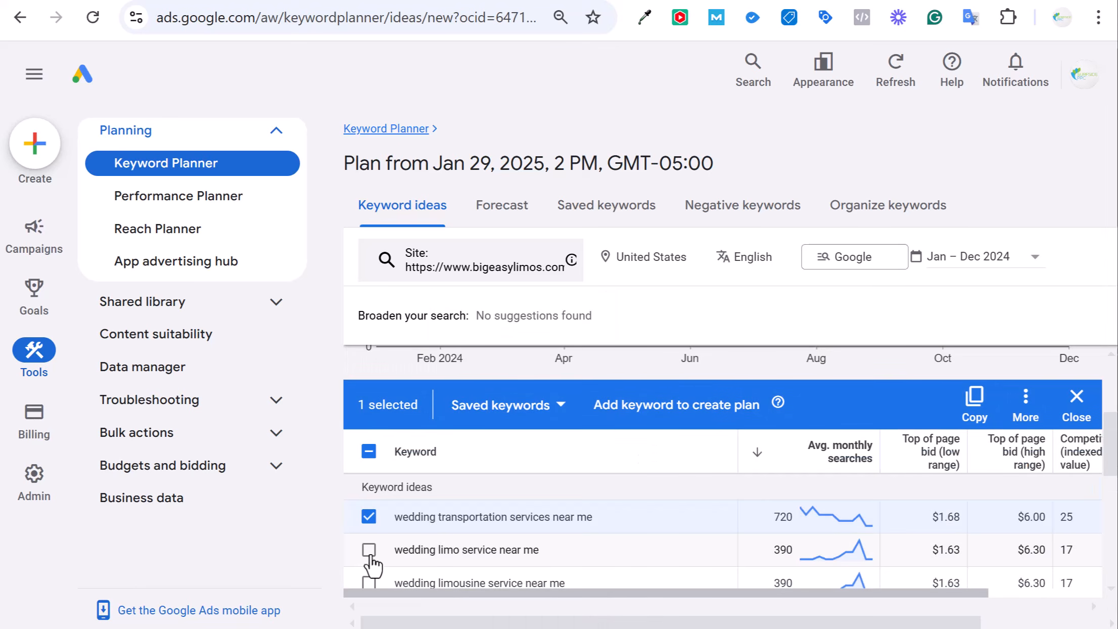
{"action": "left_click", "coordinate": [369, 550]}
{"action": "scroll", "coordinate": [385, 531], "scroll_direction": "down", "scroll_amount": 2}
{"action": "left_click", "coordinate": [369, 482]}
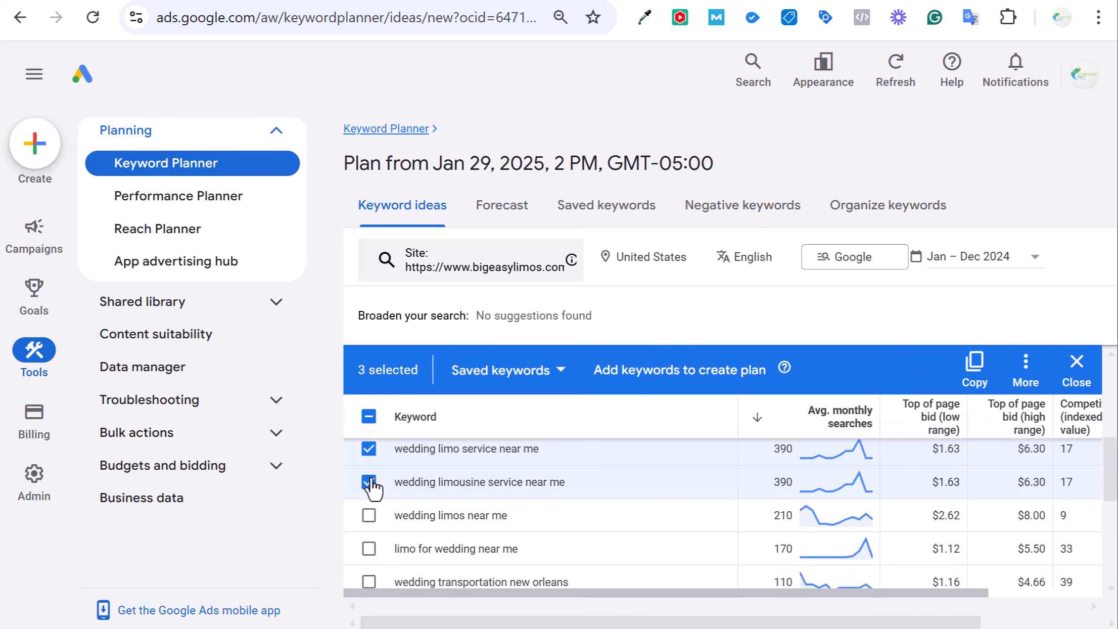
{"action": "left_click", "coordinate": [369, 515]}
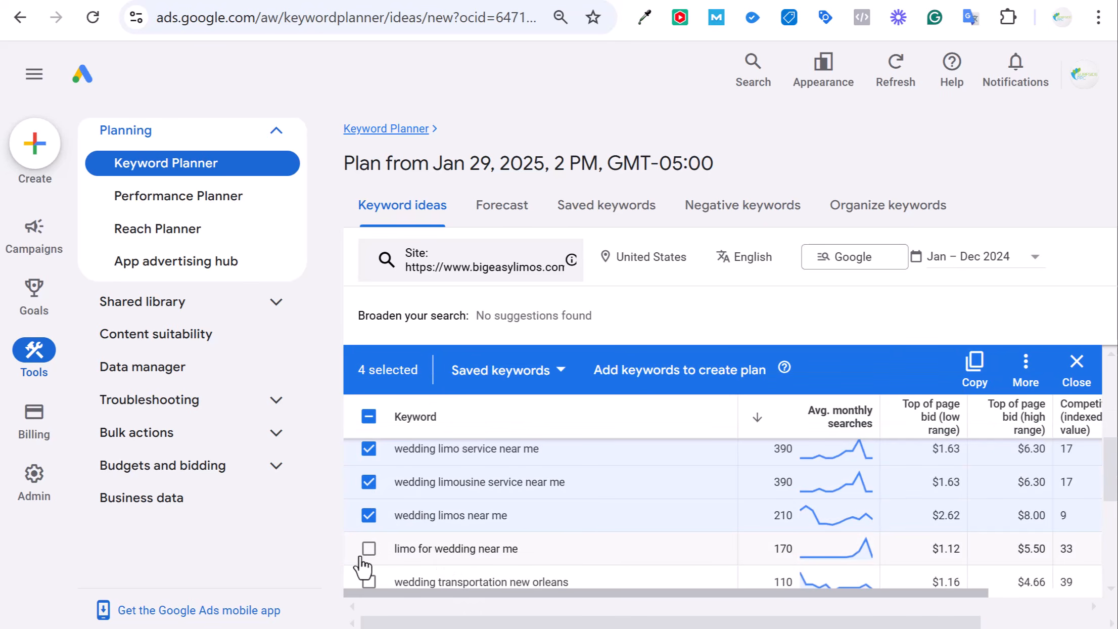
Add "limo for wedding near me", "wedding transportation new orleans", "wedding limo rental near me" and "wedding car service near me" to the selection
{"action": "left_click", "coordinate": [369, 549]}
{"action": "scroll", "coordinate": [385, 530], "scroll_direction": "down", "scroll_amount": 2}
{"action": "left_click", "coordinate": [370, 480]}
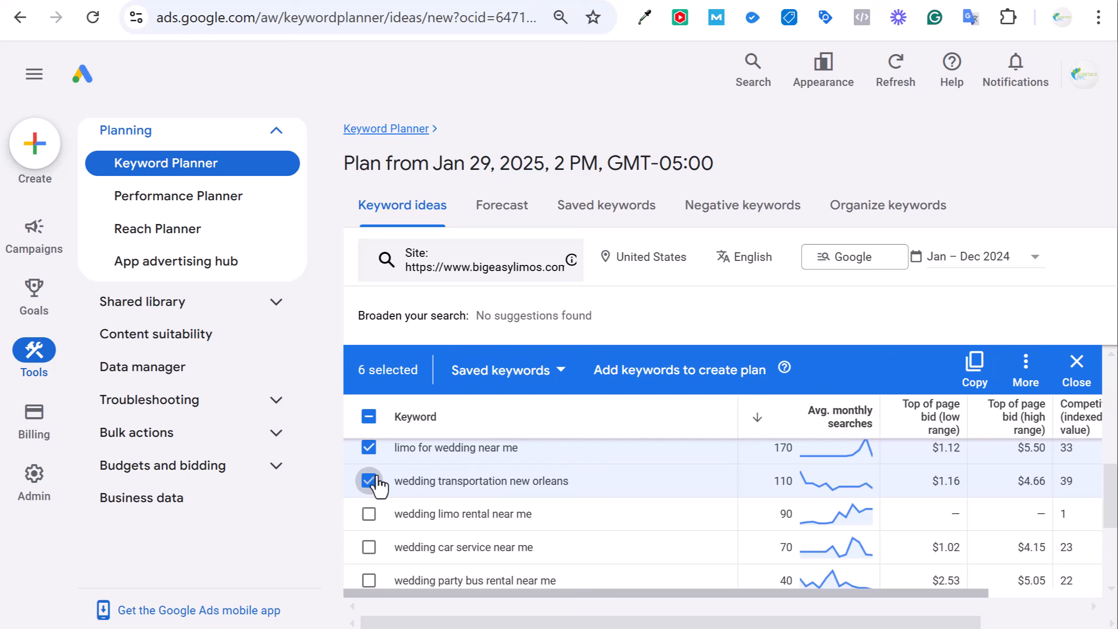
{"action": "left_click", "coordinate": [369, 514]}
{"action": "left_click", "coordinate": [369, 547]}
Add "wedding shuttles near me", "wedding party bus rental near me", "limo service near me for wedding" and "wedding party transportation near me" to the selection
{"action": "scroll", "coordinate": [468, 531], "scroll_direction": "down", "scroll_amount": 2}
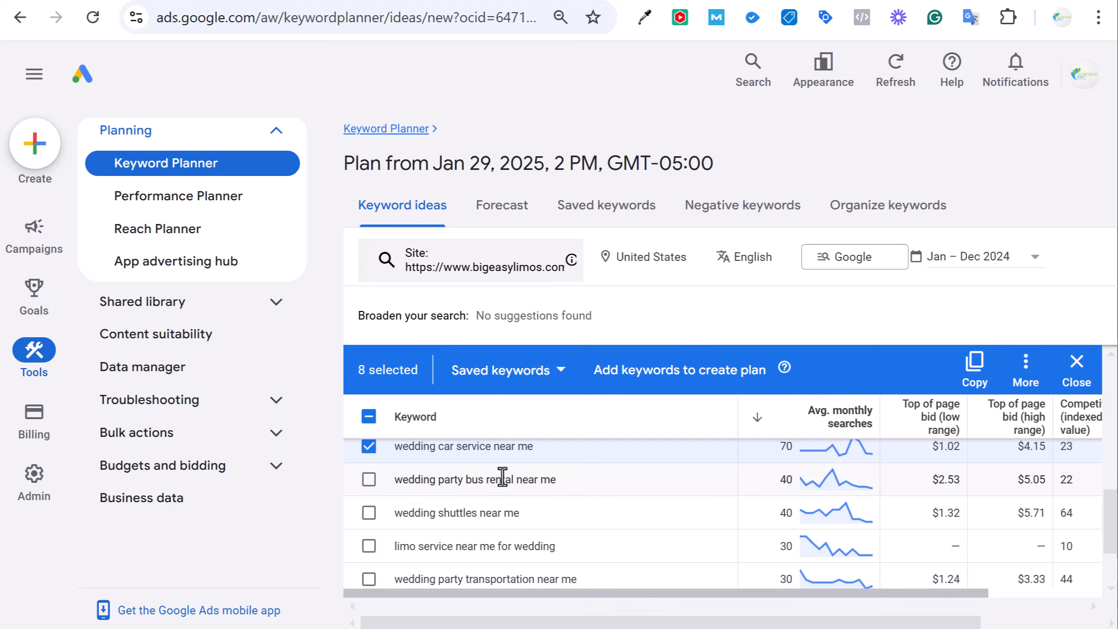
{"action": "left_click", "coordinate": [370, 513]}
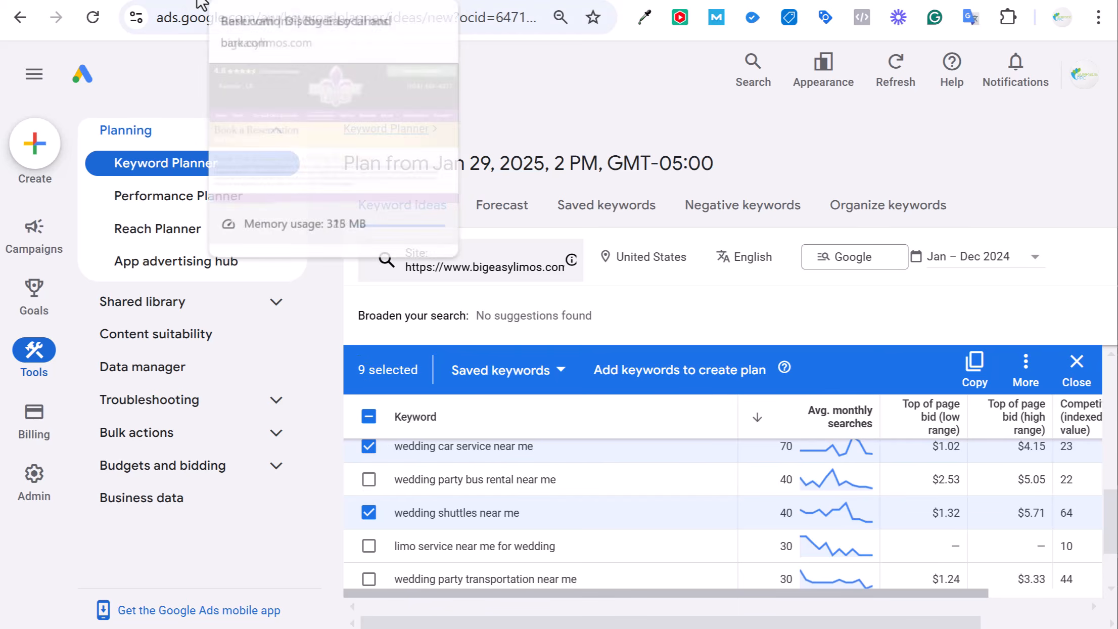
{"action": "left_click", "coordinate": [369, 479]}
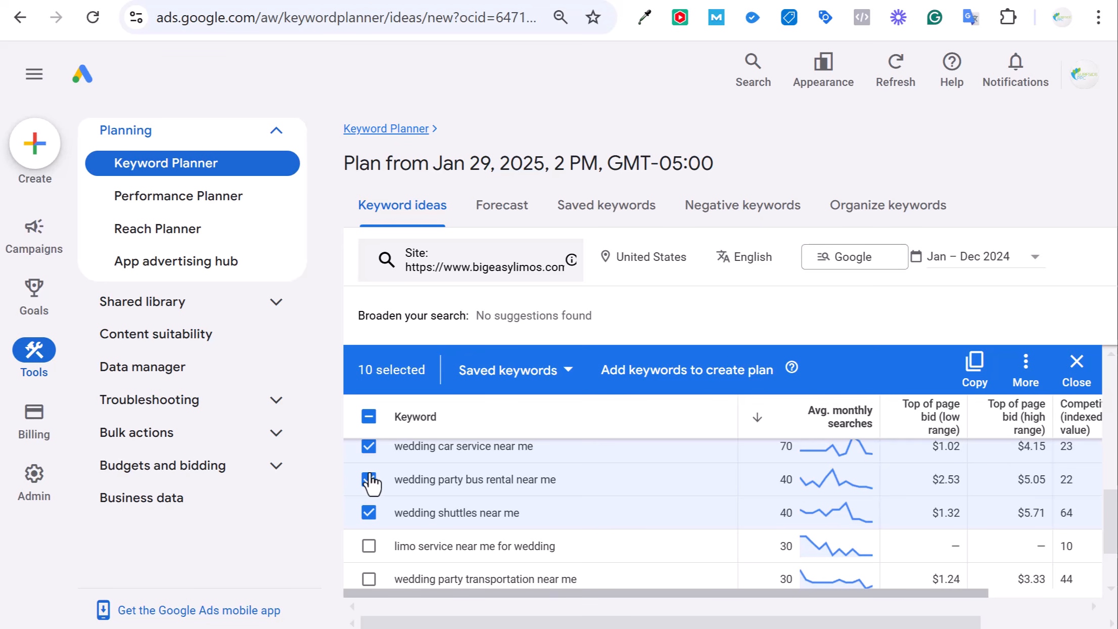
{"action": "left_click", "coordinate": [369, 547]}
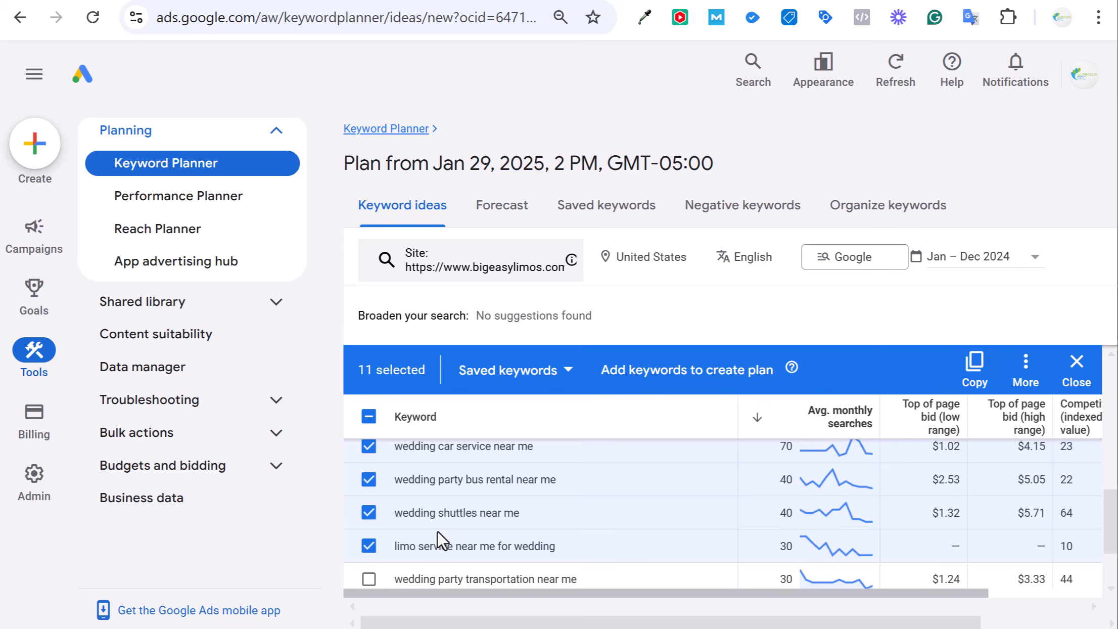
{"action": "scroll", "coordinate": [438, 532], "scroll_direction": "down", "scroll_amount": 2}
{"action": "scroll", "coordinate": [440, 466], "scroll_direction": "up", "scroll_amount": 2}
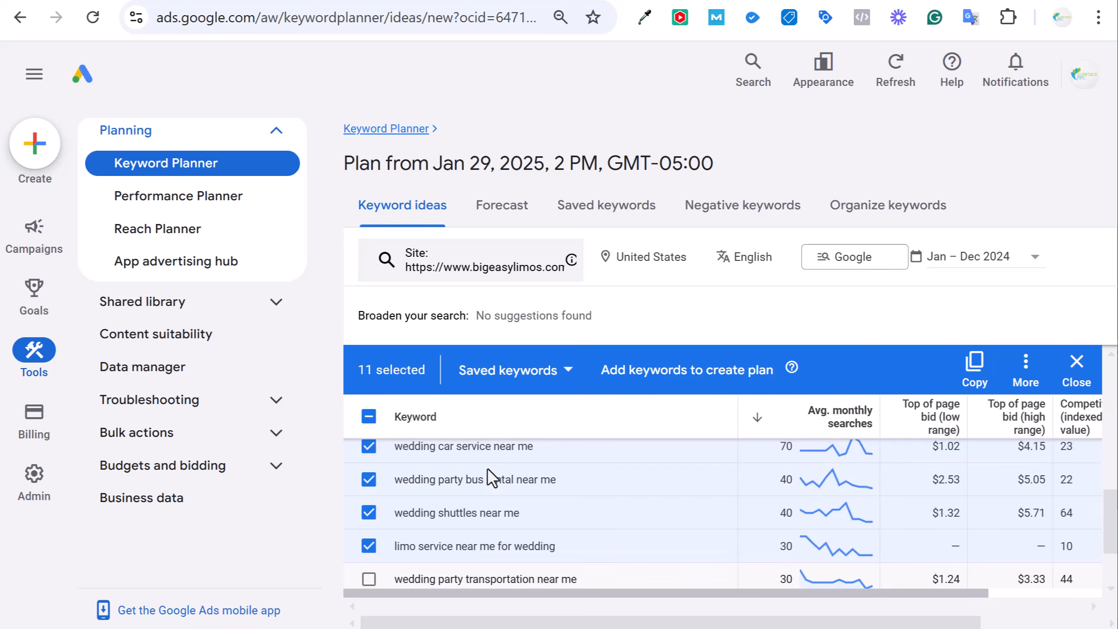
{"action": "left_click", "coordinate": [369, 580]}
{"action": "scroll", "coordinate": [760, 514], "scroll_direction": "up", "scroll_amount": 3}
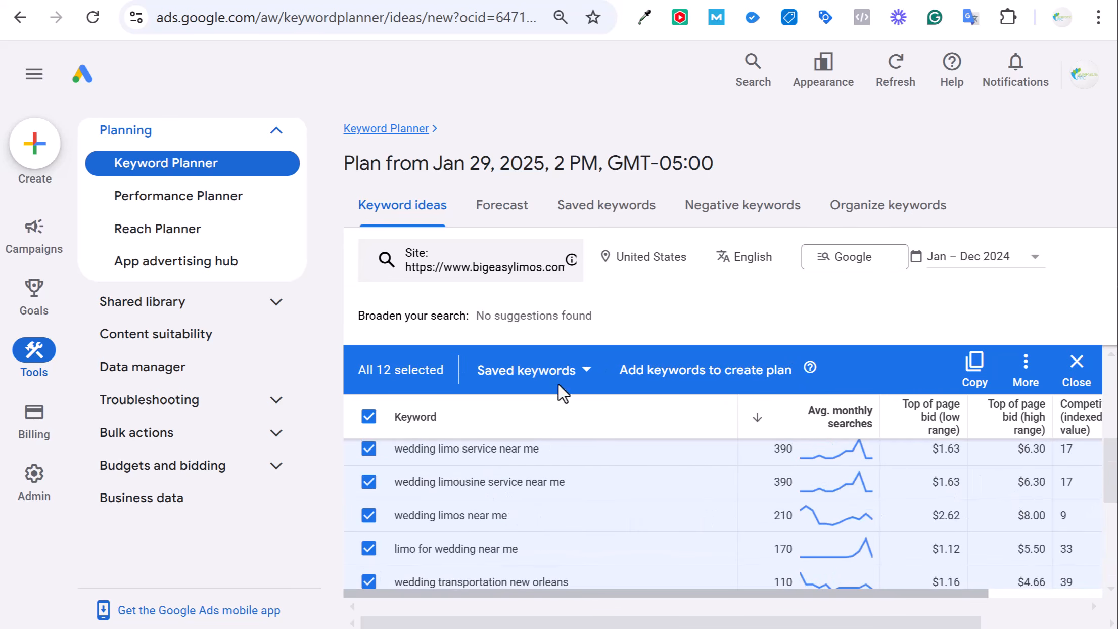
Copy the selected wedding keywords into the Notepad document below the existing list, and clear the selection back in Keyword Planner
{"action": "left_click", "coordinate": [983, 367]}
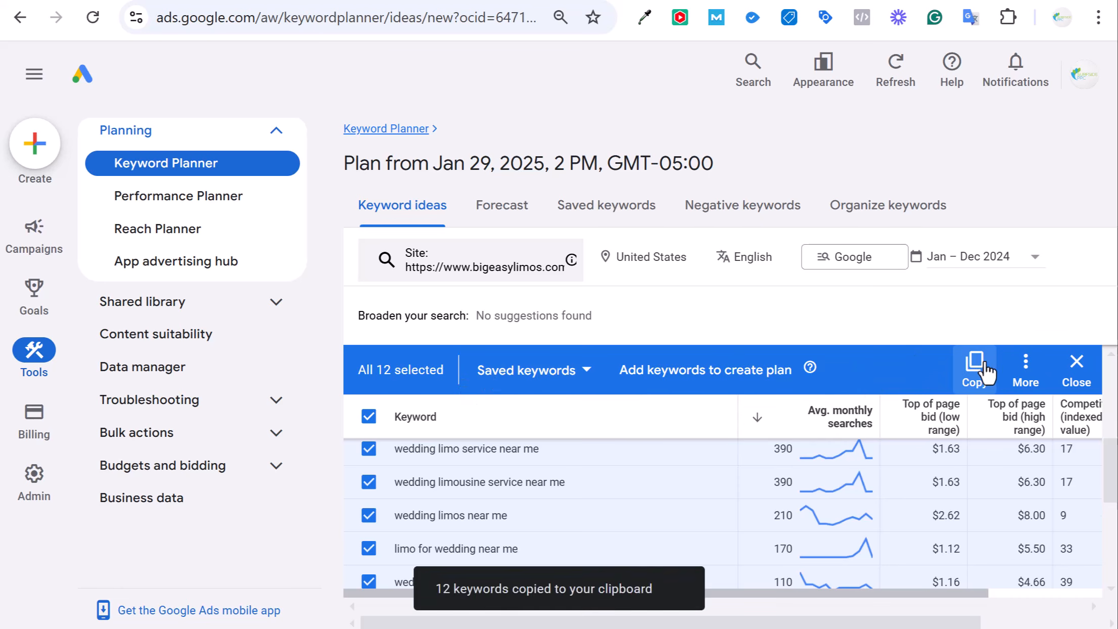
{"action": "key", "text": "alt+Tab"}
{"action": "scroll", "coordinate": [732, 406], "scroll_direction": "up", "scroll_amount": 2}
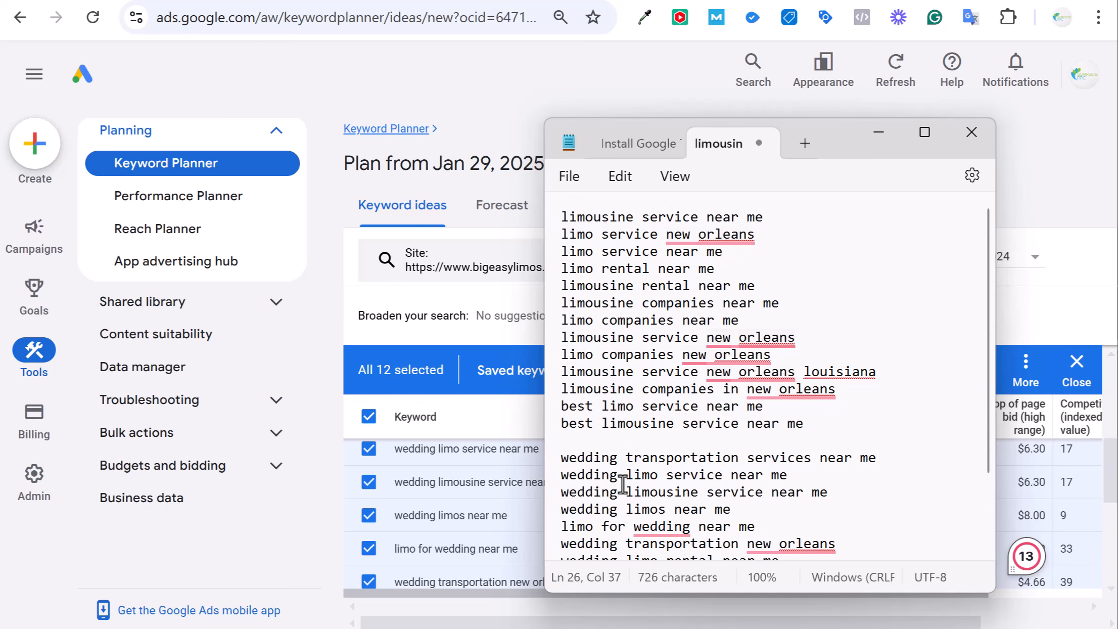
{"action": "left_click", "coordinate": [490, 106]}
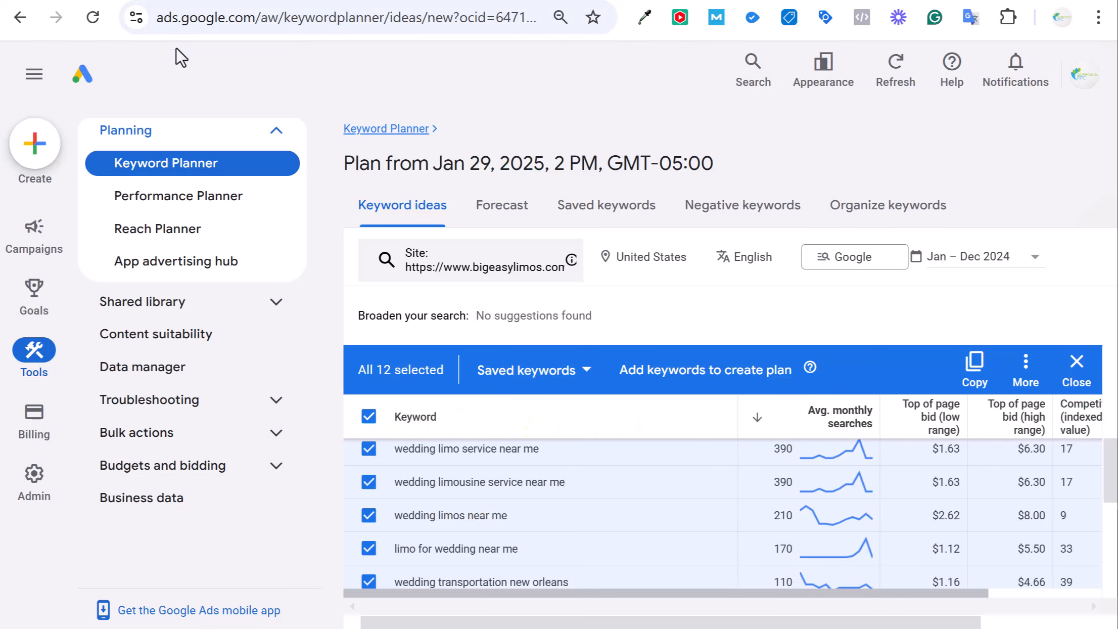
{"action": "left_click", "coordinate": [369, 416]}
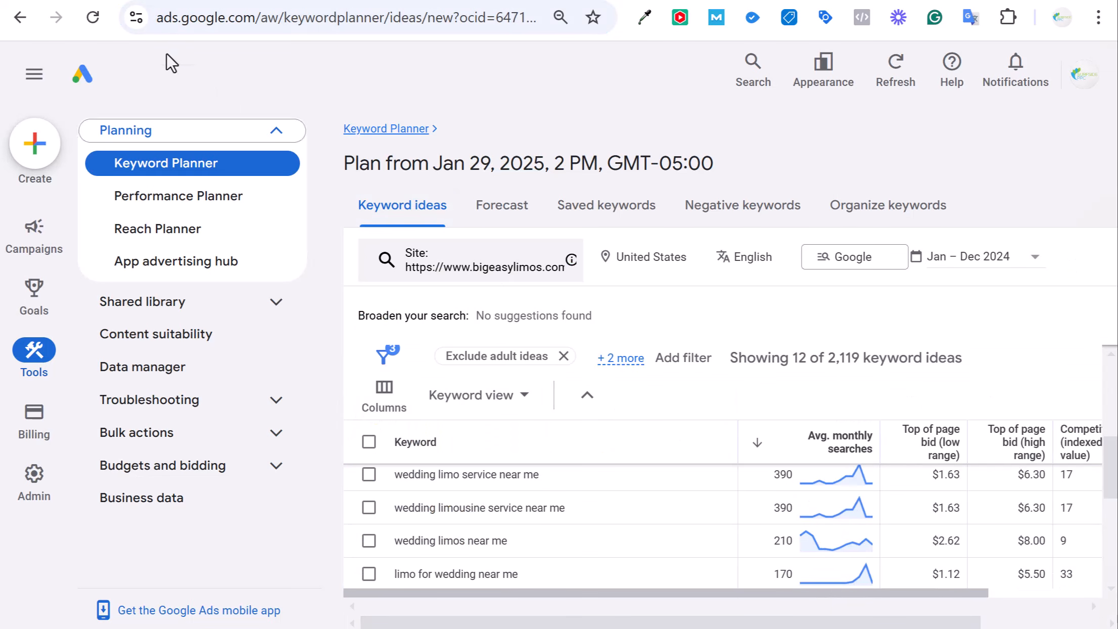
Open the account's campaign list and start a new campaign with Leads as its objective
{"action": "mouse_move", "coordinate": [42, 248]}
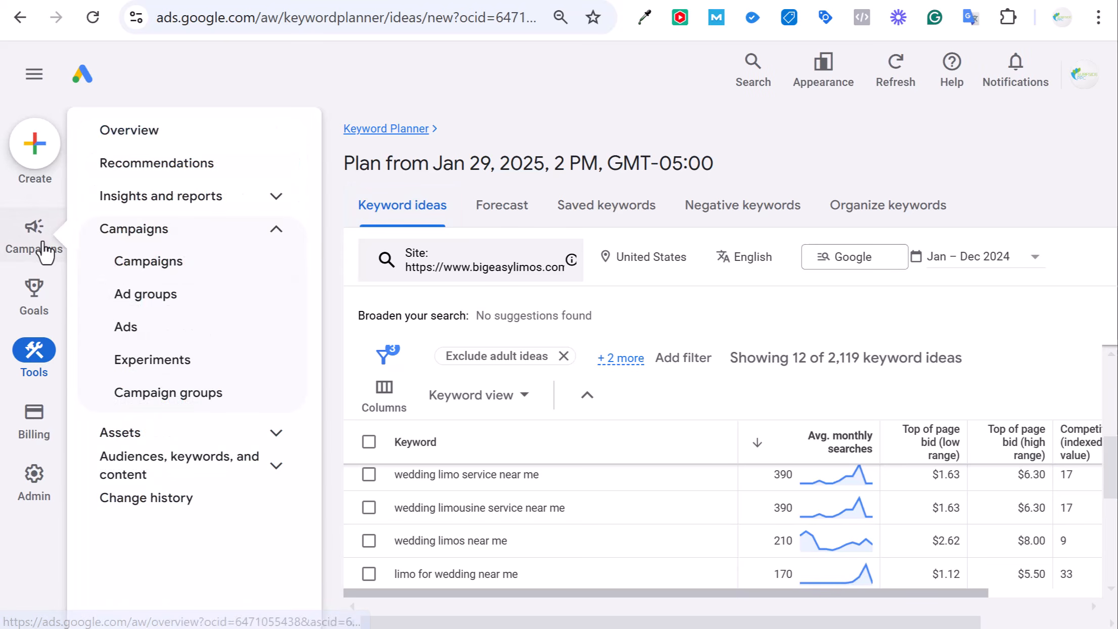
{"action": "left_click", "coordinate": [125, 263]}
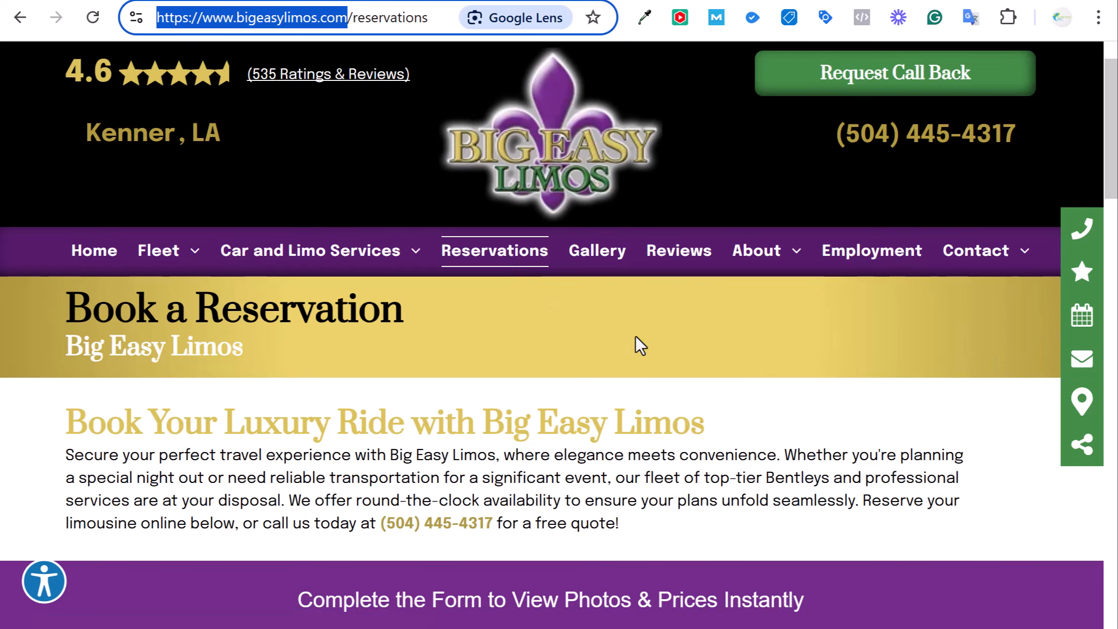
{"action": "left_click", "coordinate": [160, 2]}
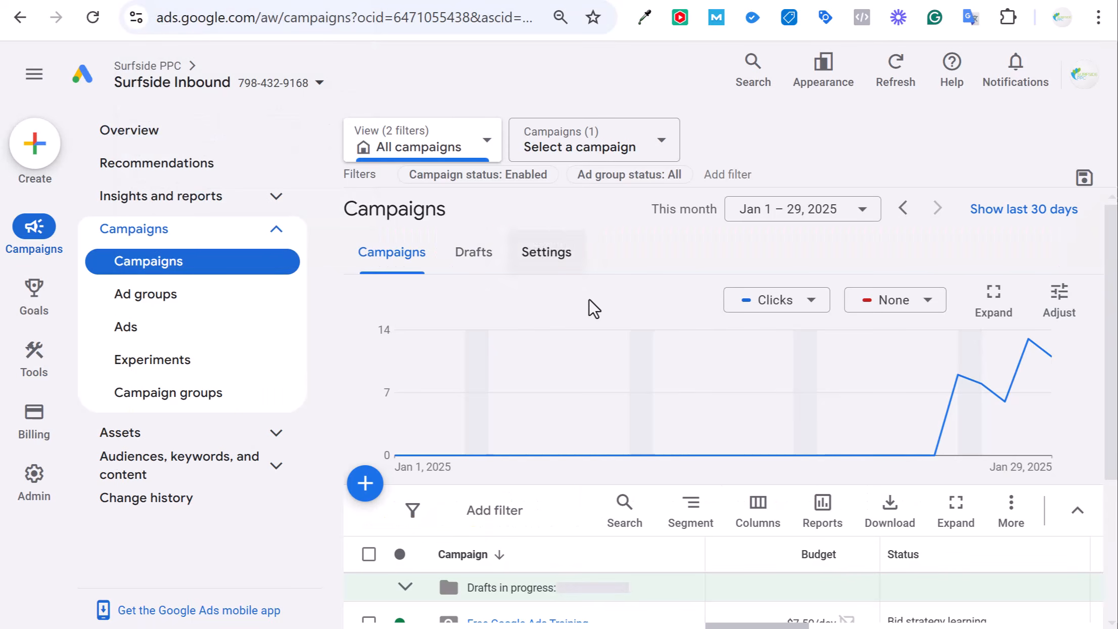
{"action": "scroll", "coordinate": [627, 297], "scroll_direction": "down", "scroll_amount": 2}
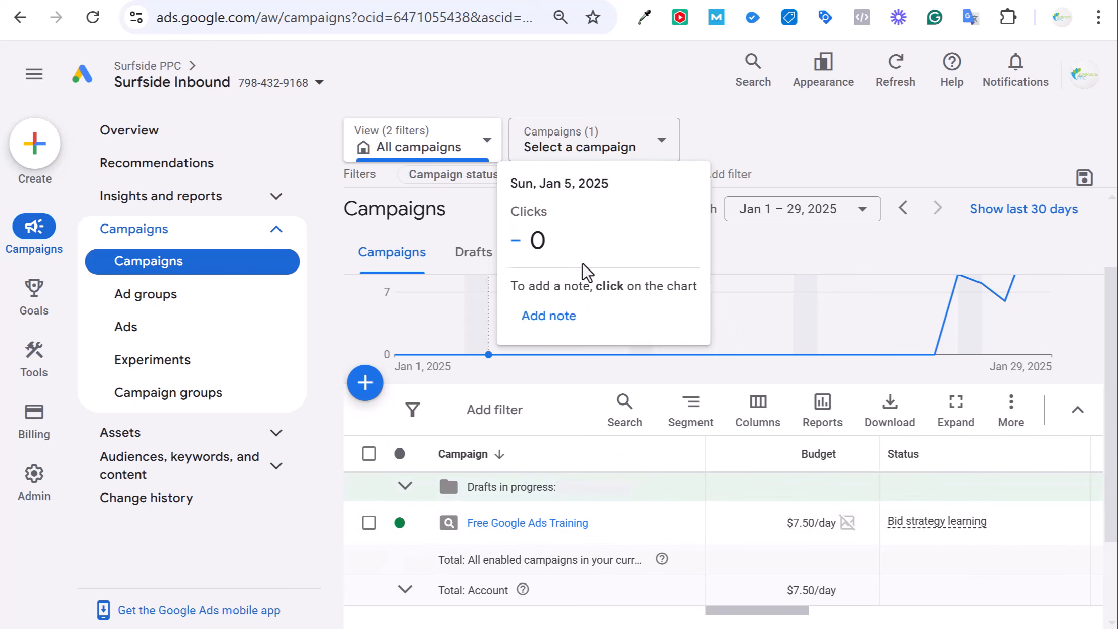
{"action": "left_click", "coordinate": [365, 383]}
{"action": "left_click", "coordinate": [383, 408]}
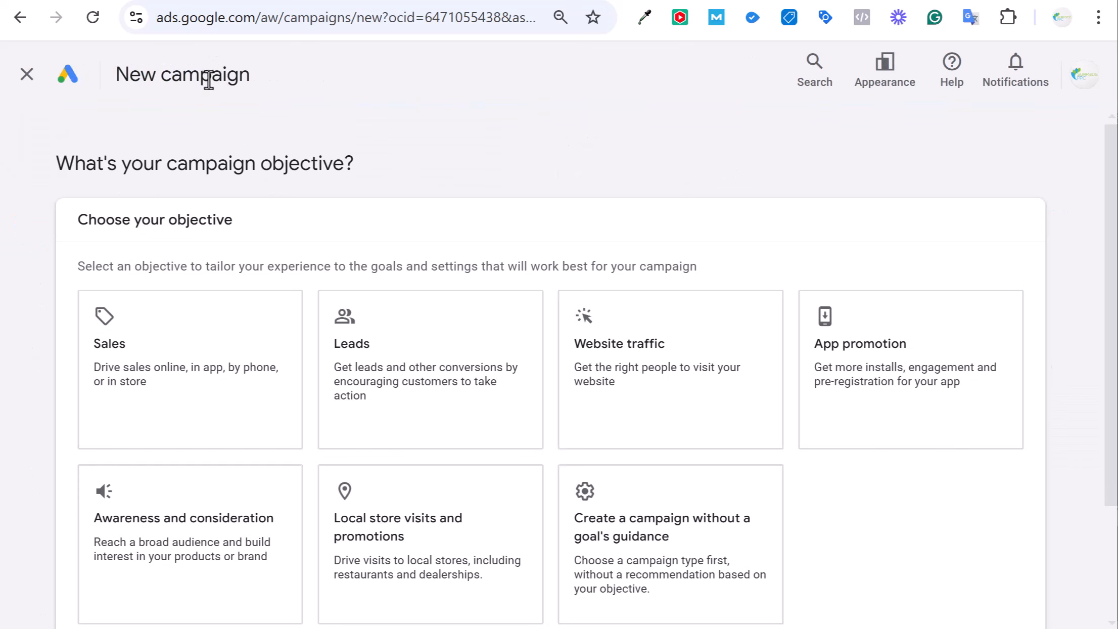
{"action": "left_click", "coordinate": [436, 358]}
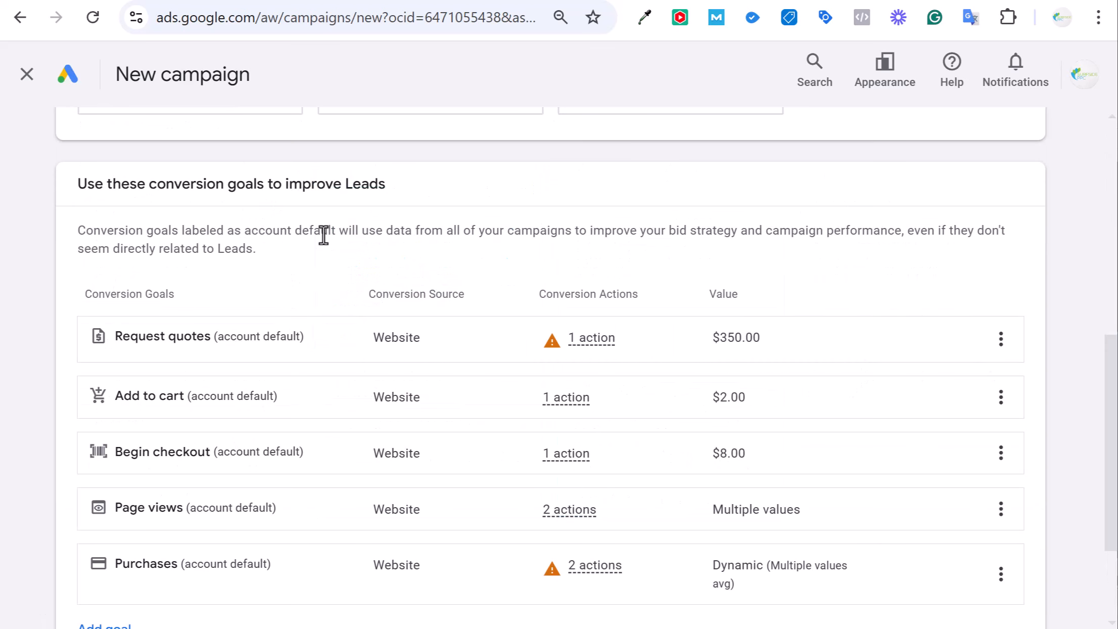
Remove the Add to cart, Purchases and Begin checkout conversion goals from the new campaign
{"action": "scroll", "coordinate": [338, 262], "scroll_direction": "down", "scroll_amount": 2}
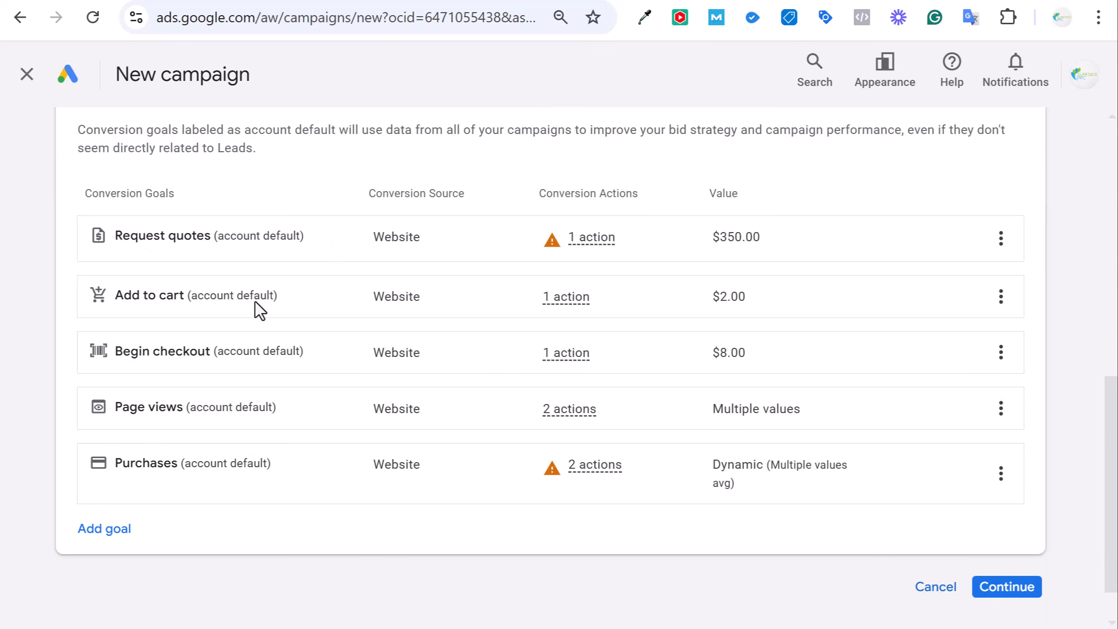
{"action": "left_click", "coordinate": [1000, 297]}
{"action": "left_click", "coordinate": [996, 323]}
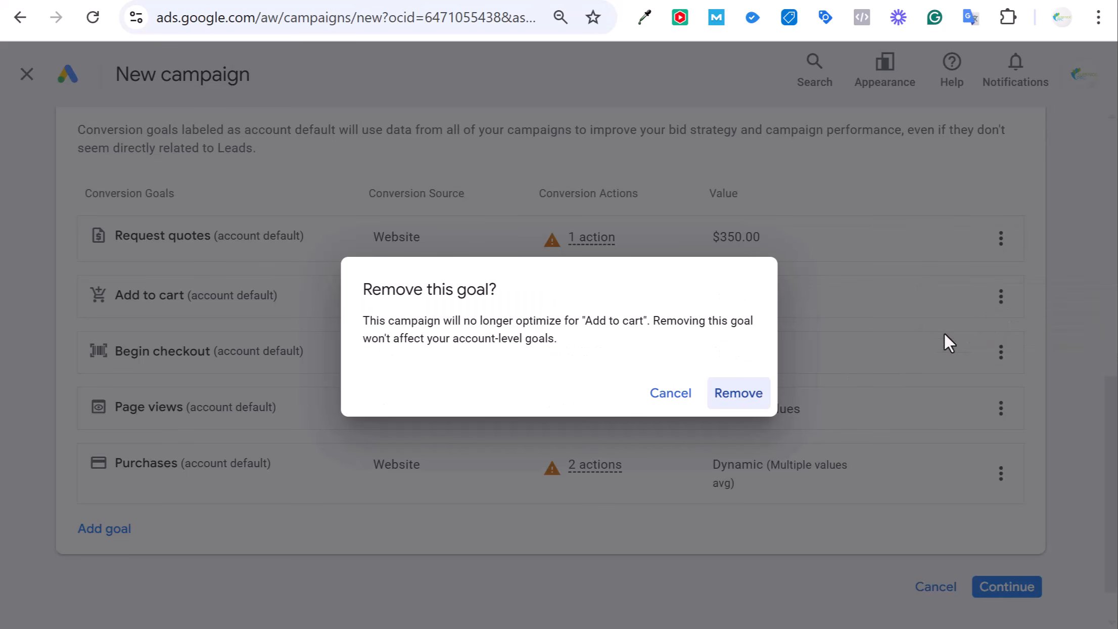
{"action": "left_click", "coordinate": [755, 400]}
{"action": "left_click", "coordinate": [1006, 426]}
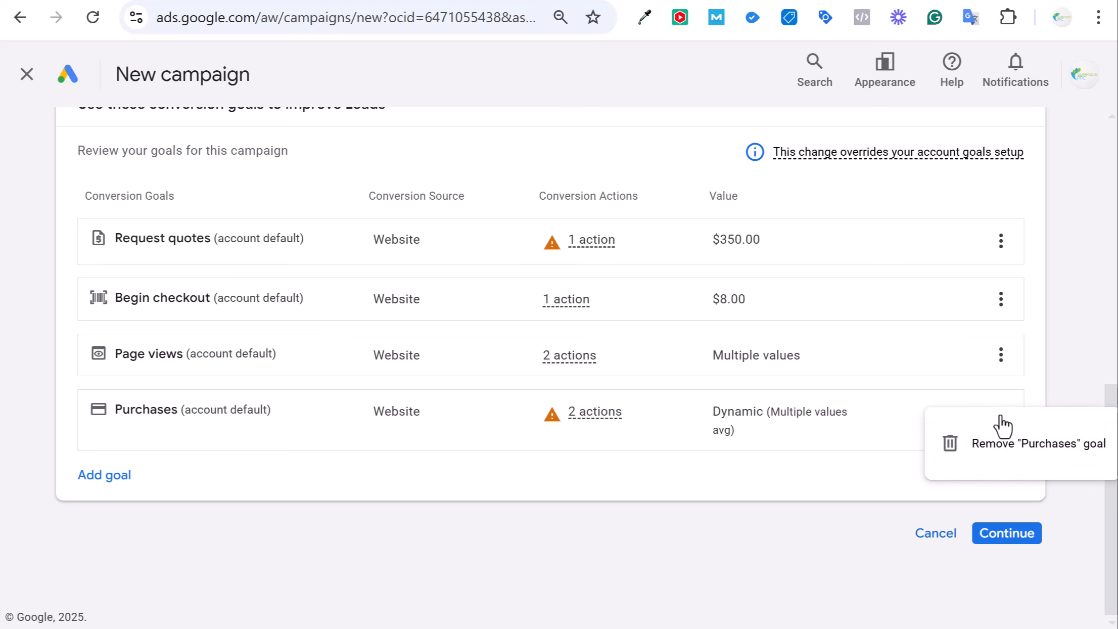
{"action": "left_click", "coordinate": [1009, 448]}
{"action": "left_click", "coordinate": [739, 393]}
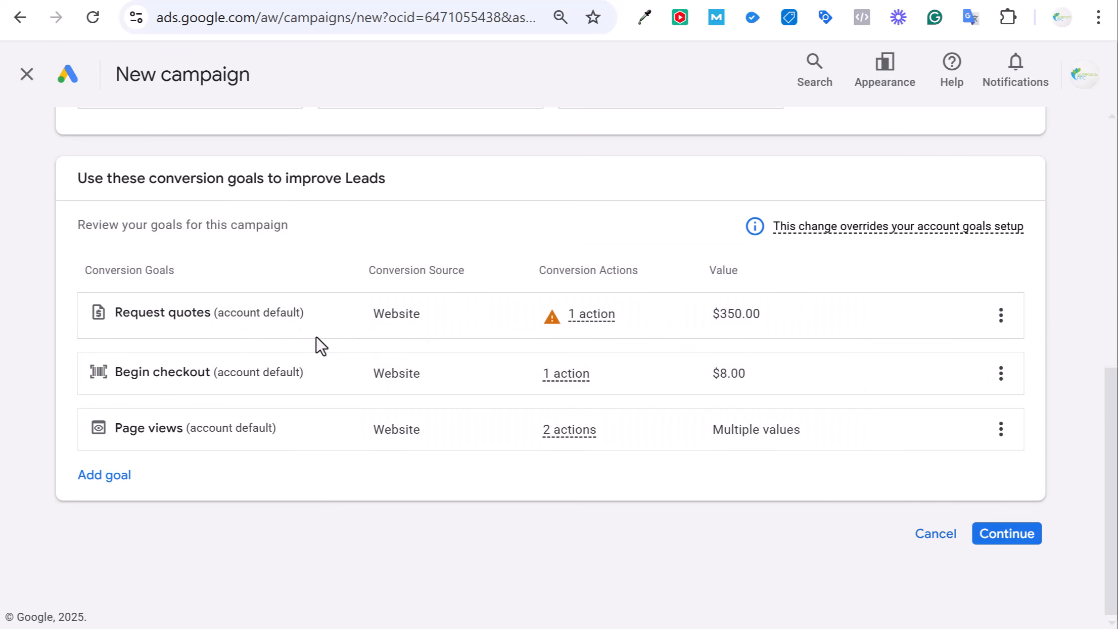
{"action": "mouse_move", "coordinate": [437, 306]}
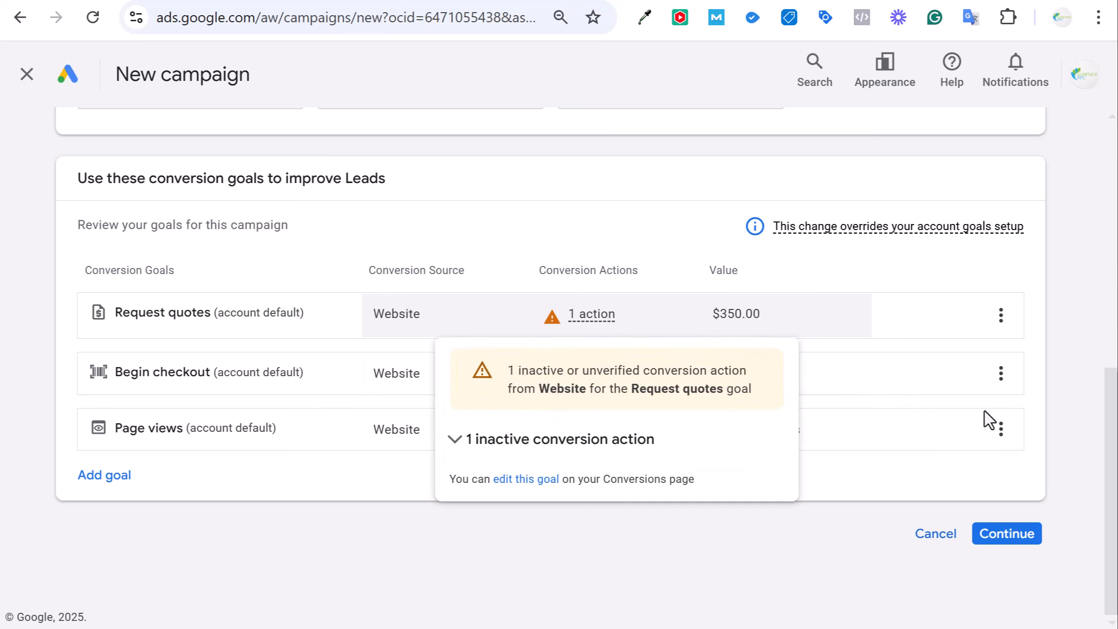
{"action": "left_click", "coordinate": [1001, 377]}
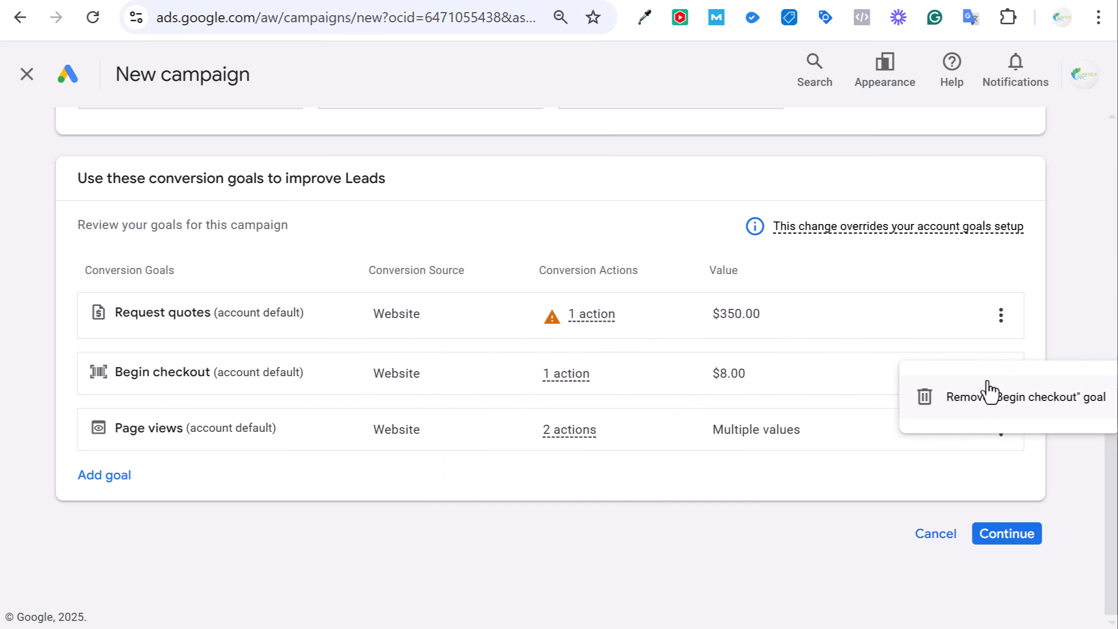
{"action": "left_click", "coordinate": [991, 394]}
{"action": "left_click", "coordinate": [750, 396]}
Add Phone call leads as a conversion goal and continue to the campaign type selection
{"action": "left_click", "coordinate": [84, 478]}
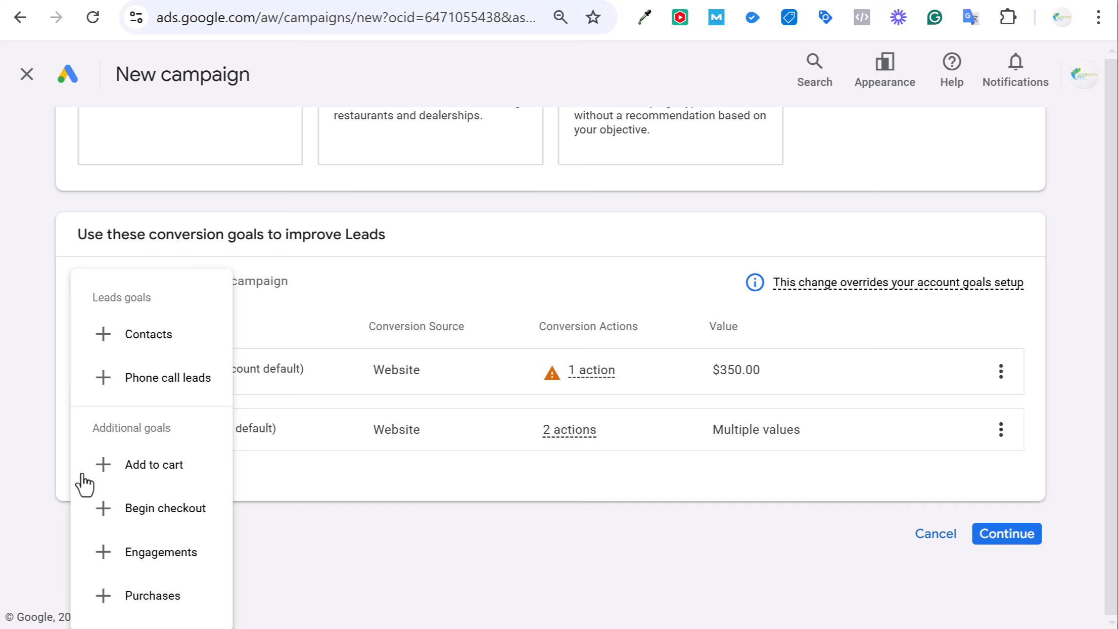
{"action": "left_click", "coordinate": [129, 397]}
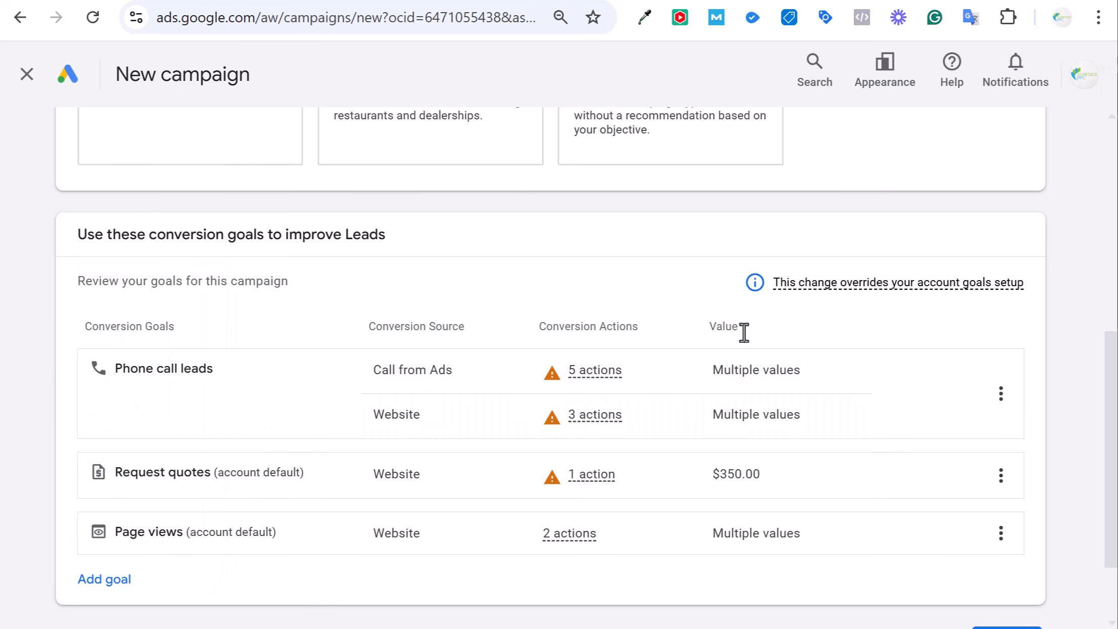
{"action": "scroll", "coordinate": [839, 334], "scroll_direction": "down", "scroll_amount": 2}
{"action": "left_click", "coordinate": [1015, 539]}
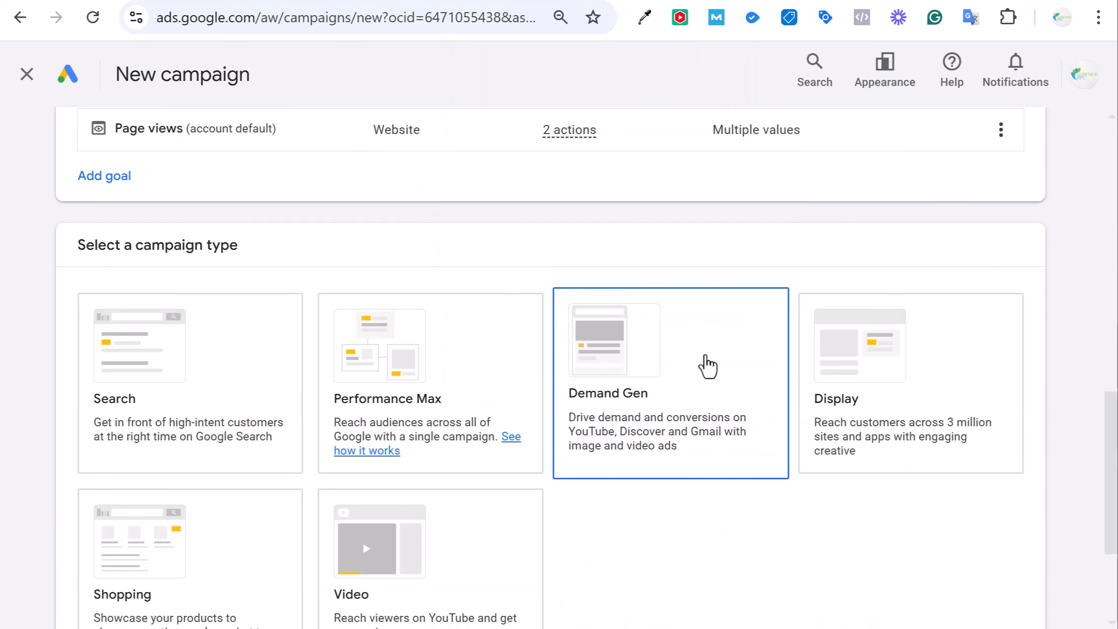
Review the Phone call leads goal's details and choose Search as the campaign type
{"action": "scroll", "coordinate": [708, 365], "scroll_direction": "up", "scroll_amount": 6}
{"action": "mouse_move", "coordinate": [467, 283]}
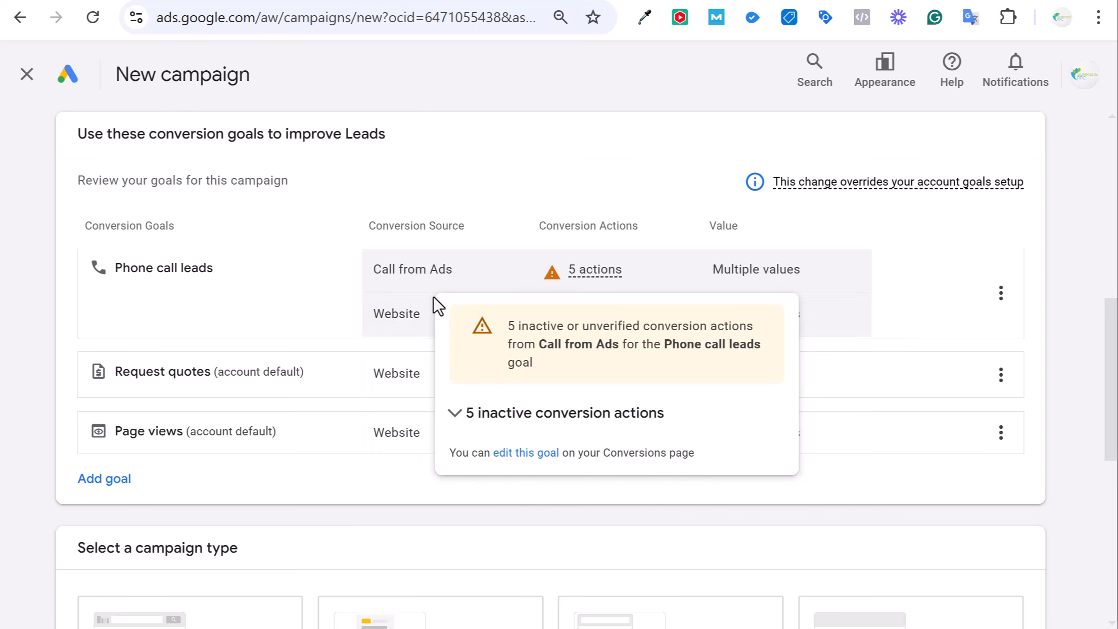
{"action": "scroll", "coordinate": [521, 349], "scroll_direction": "down", "scroll_amount": 4}
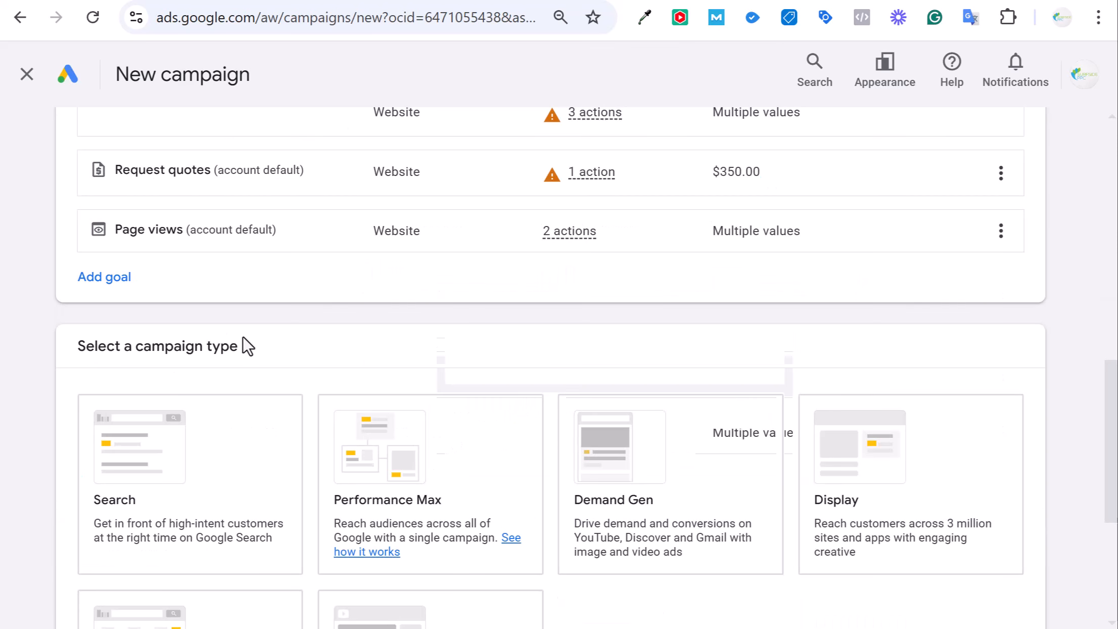
{"action": "scroll", "coordinate": [238, 354], "scroll_direction": "down", "scroll_amount": 2}
{"action": "left_click", "coordinate": [225, 369]}
{"action": "scroll", "coordinate": [225, 370], "scroll_direction": "down", "scroll_amount": 3}
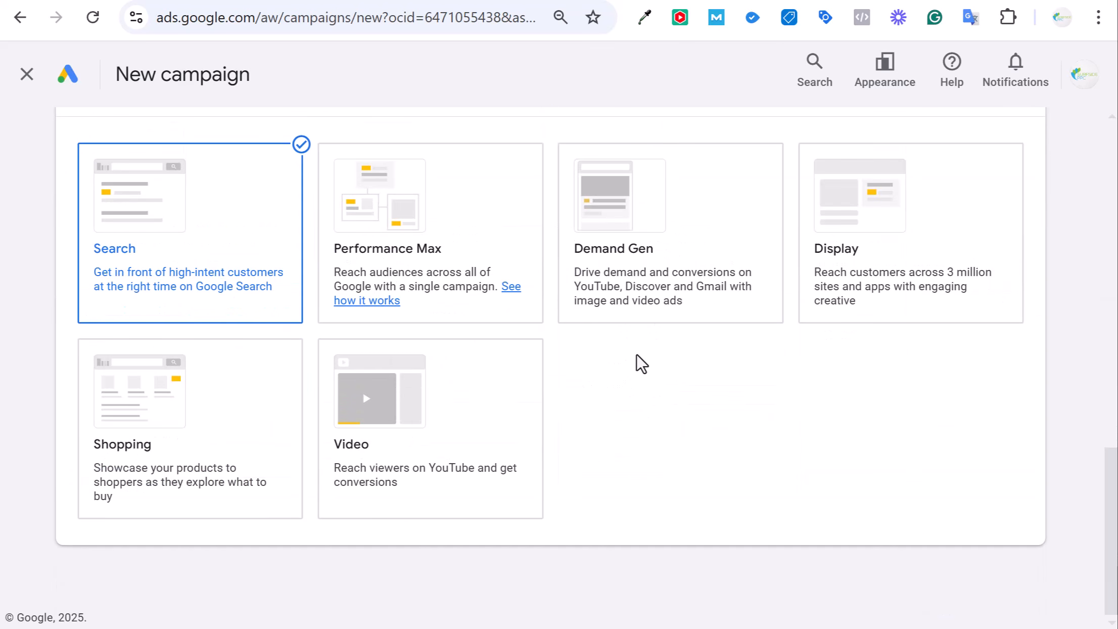
{"action": "left_click", "coordinate": [146, 397]}
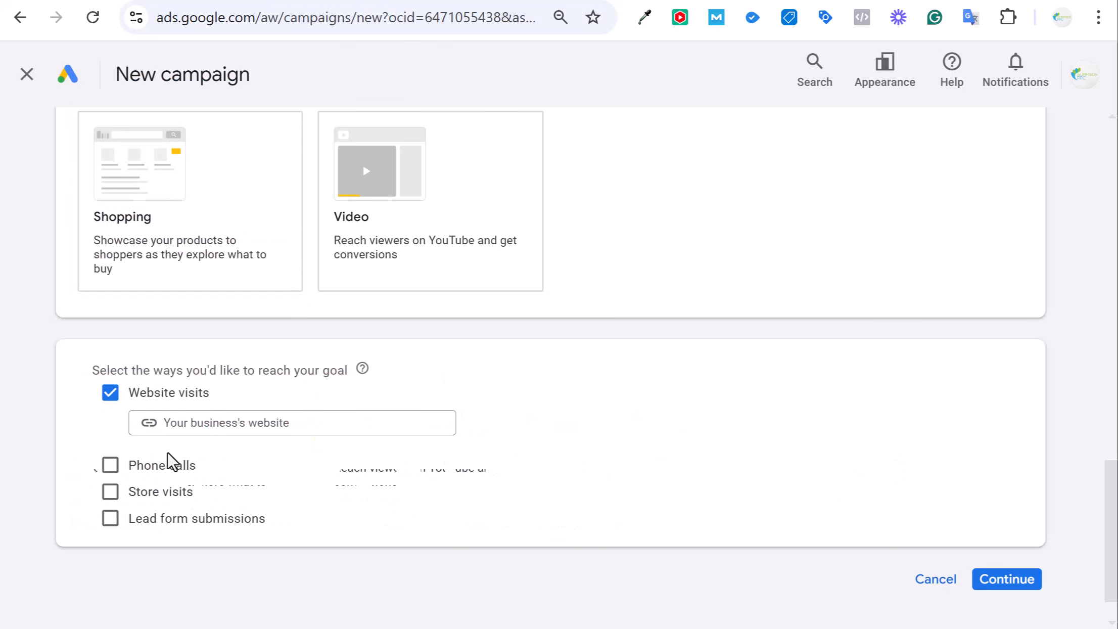
{"action": "left_click", "coordinate": [202, 423]}
{"action": "type", "text": "https://www.bigeasylimos.com/"}
{"action": "left_click", "coordinate": [1013, 584]}
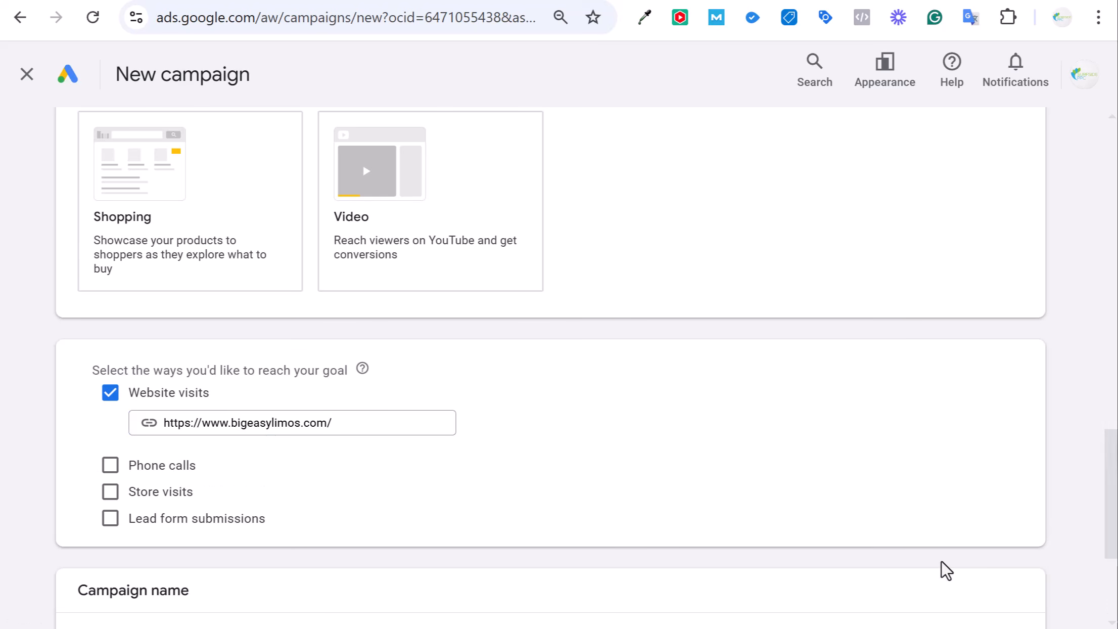
Name the campaign "Big Easy Limos Search Campaign" and continue to the bidding settings
{"action": "left_click_drag", "start_coordinate": [250, 435], "coordinate": [60, 442]}
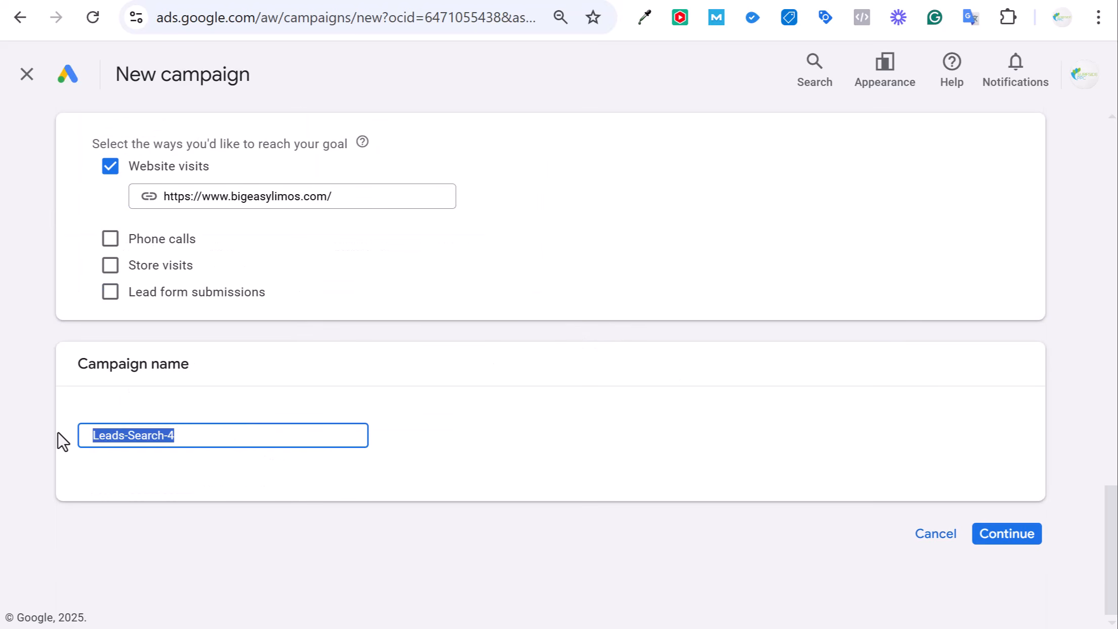
{"action": "type", "text": "Big Easy Li"}
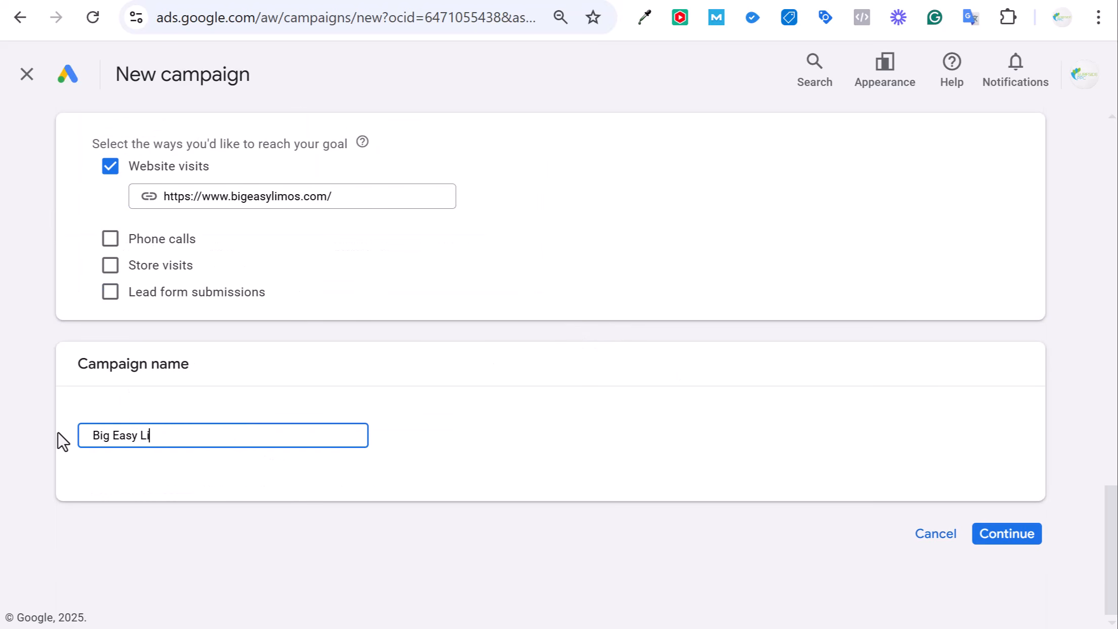
{"action": "type", "text": "mos Search Campaign"}
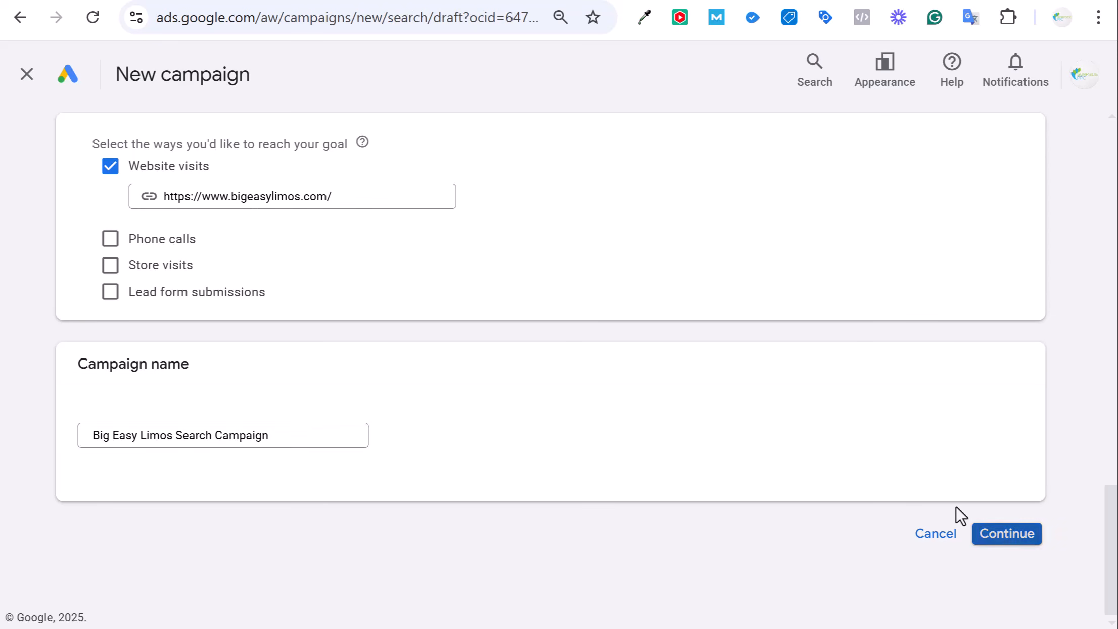
{"action": "left_click", "coordinate": [1006, 533]}
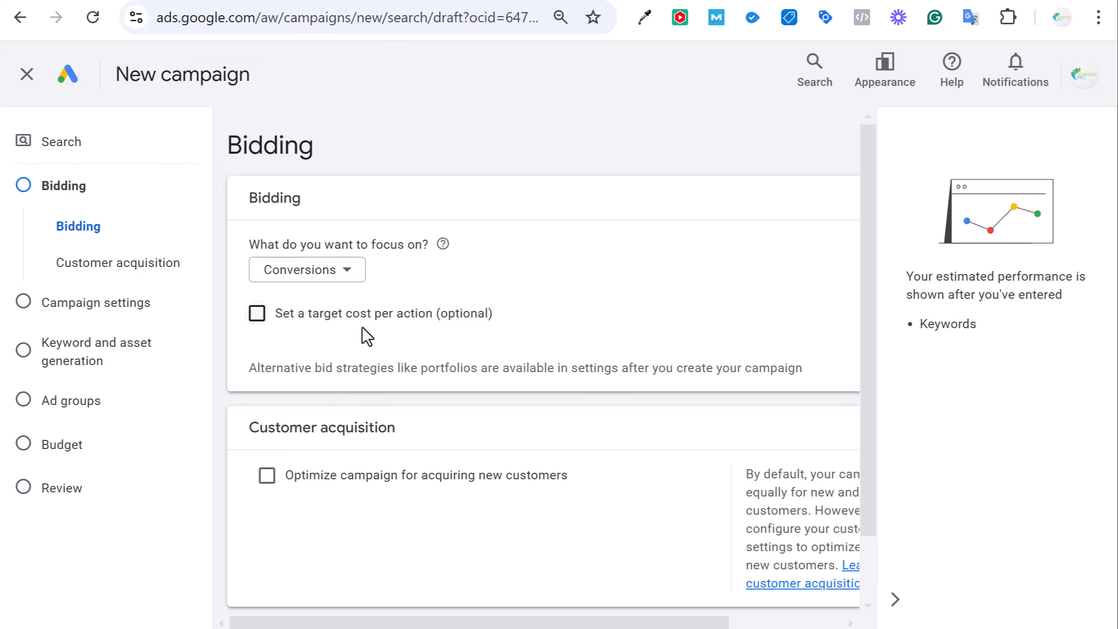
Set the bidding focus to Clicks and enable a maximum CPC bid limit of $4.00
{"action": "left_click", "coordinate": [354, 279]}
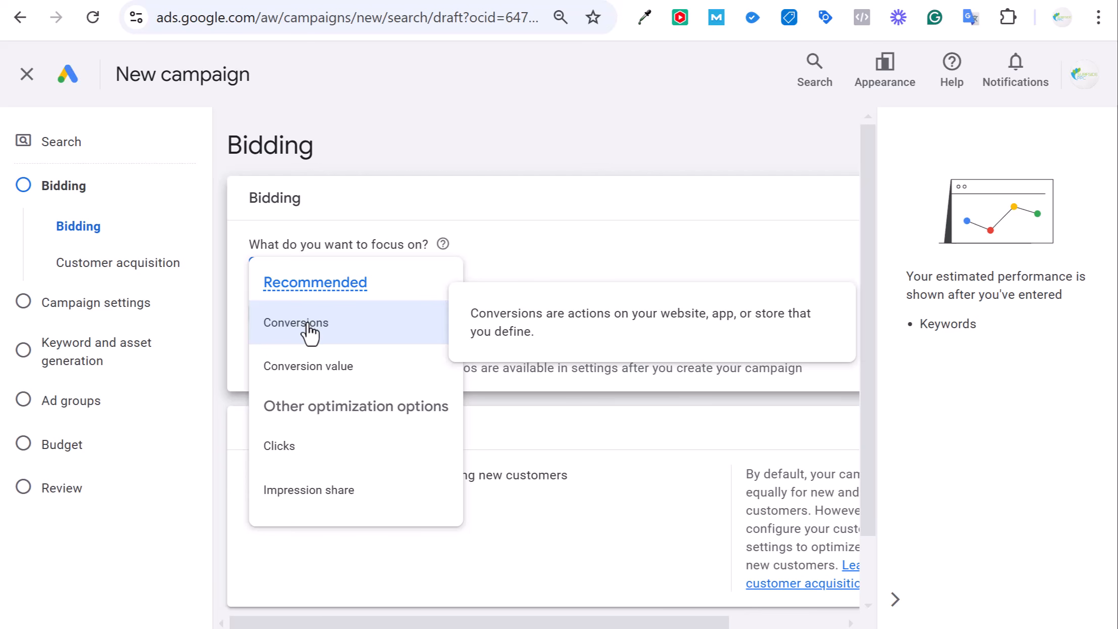
{"action": "left_click", "coordinate": [320, 449]}
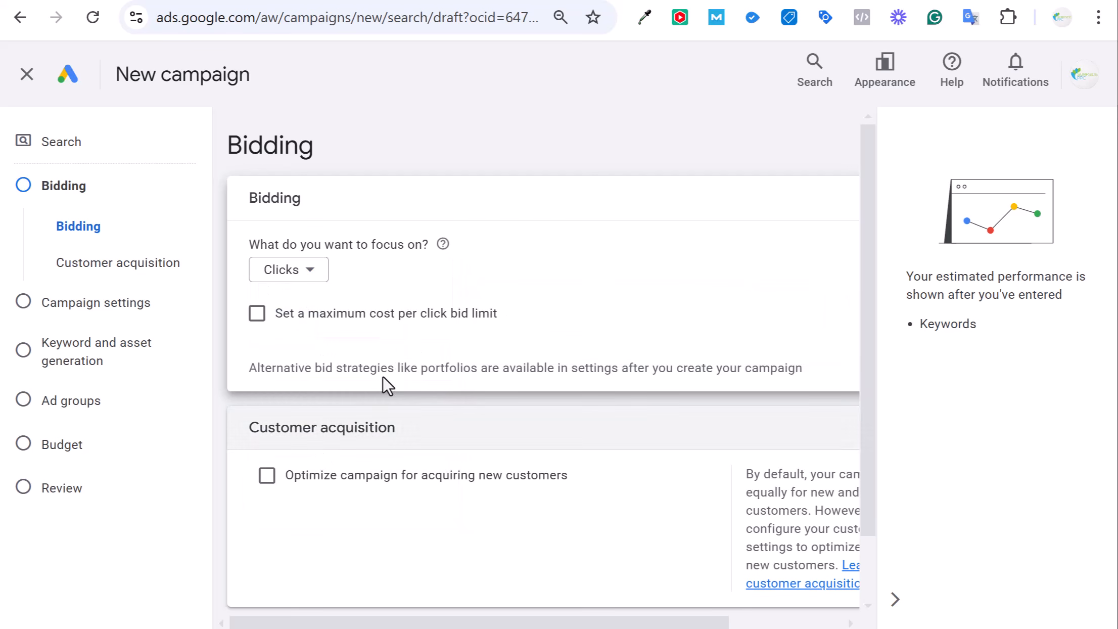
{"action": "left_click", "coordinate": [293, 317]}
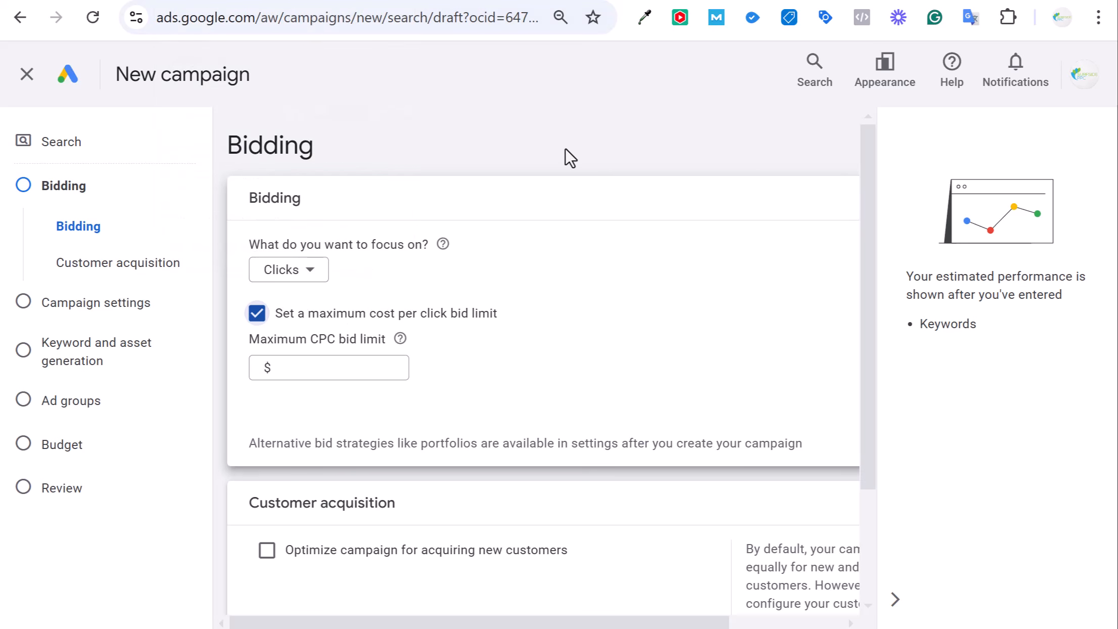
{"action": "left_click", "coordinate": [315, 369]}
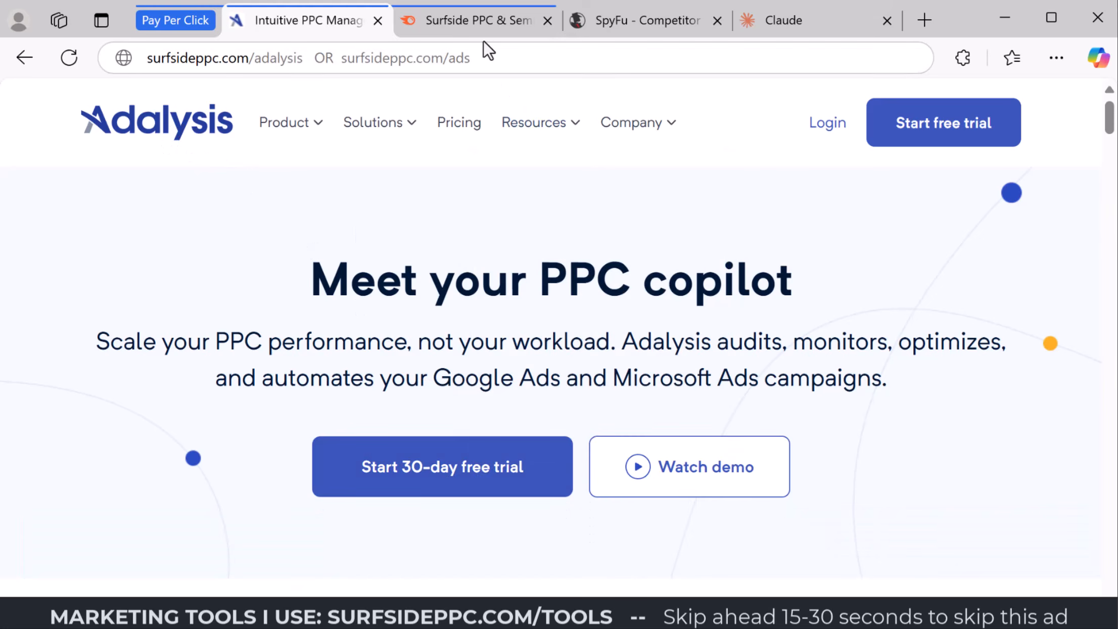
Switch to the browser with the marketing tool pages and view the Semrush trial offer, SpyFu and Claude
{"action": "mouse_move", "coordinate": [484, 33]}
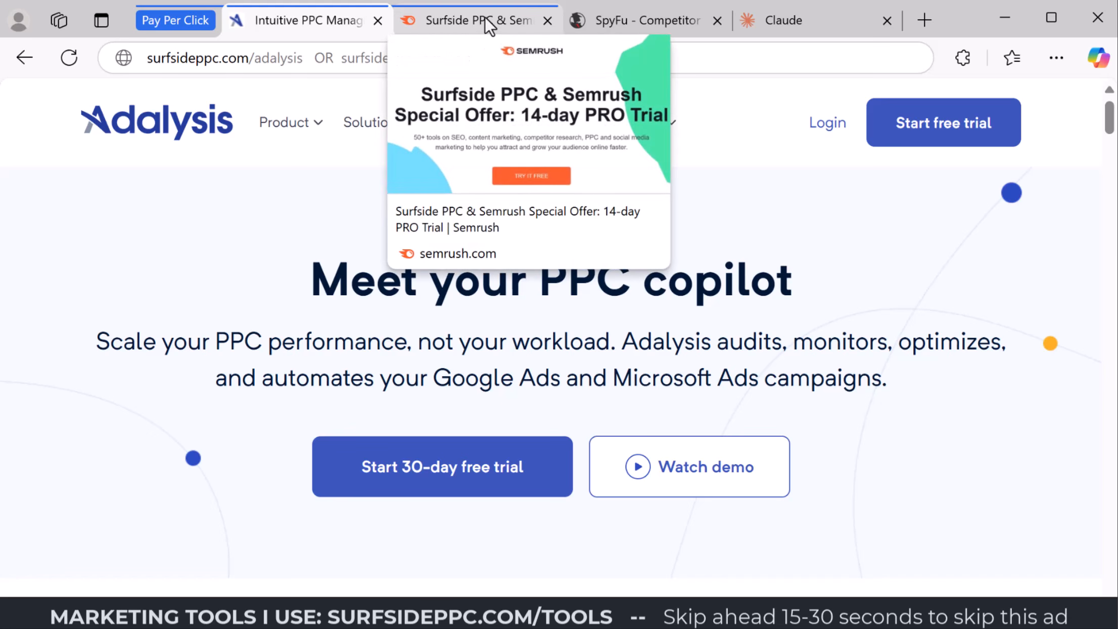
{"action": "left_click", "coordinate": [485, 17]}
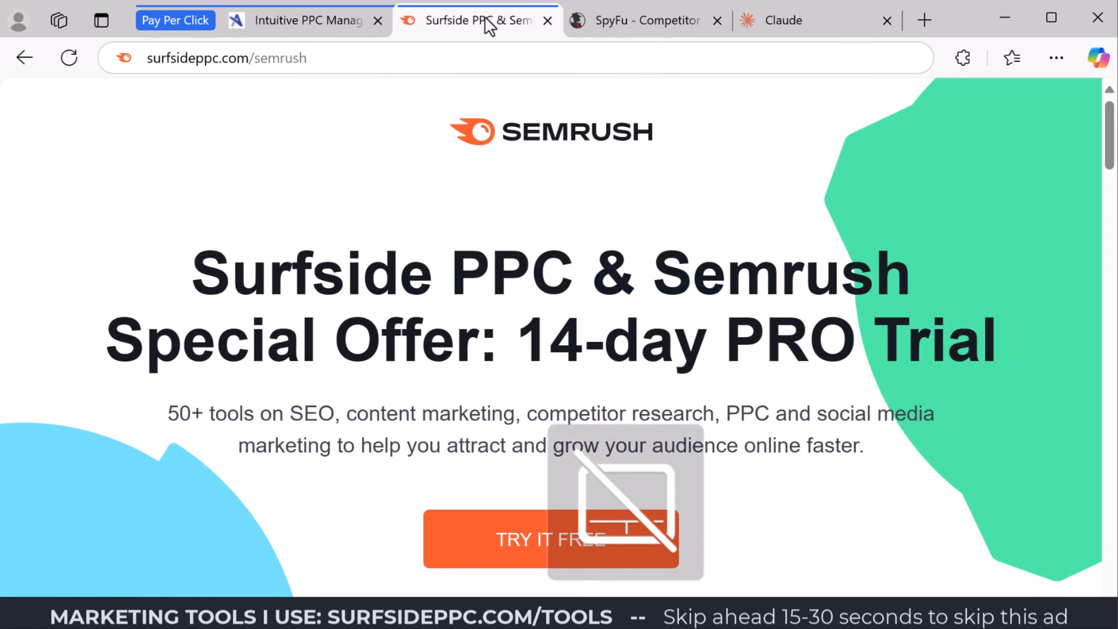
{"action": "left_click", "coordinate": [279, 61]}
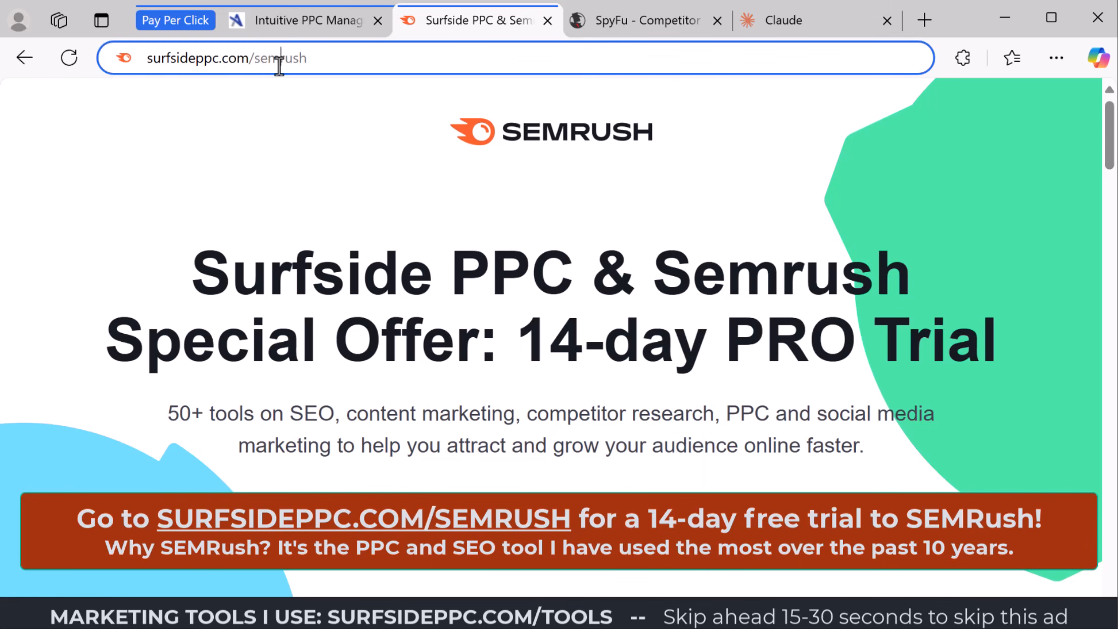
{"action": "left_click", "coordinate": [279, 61]}
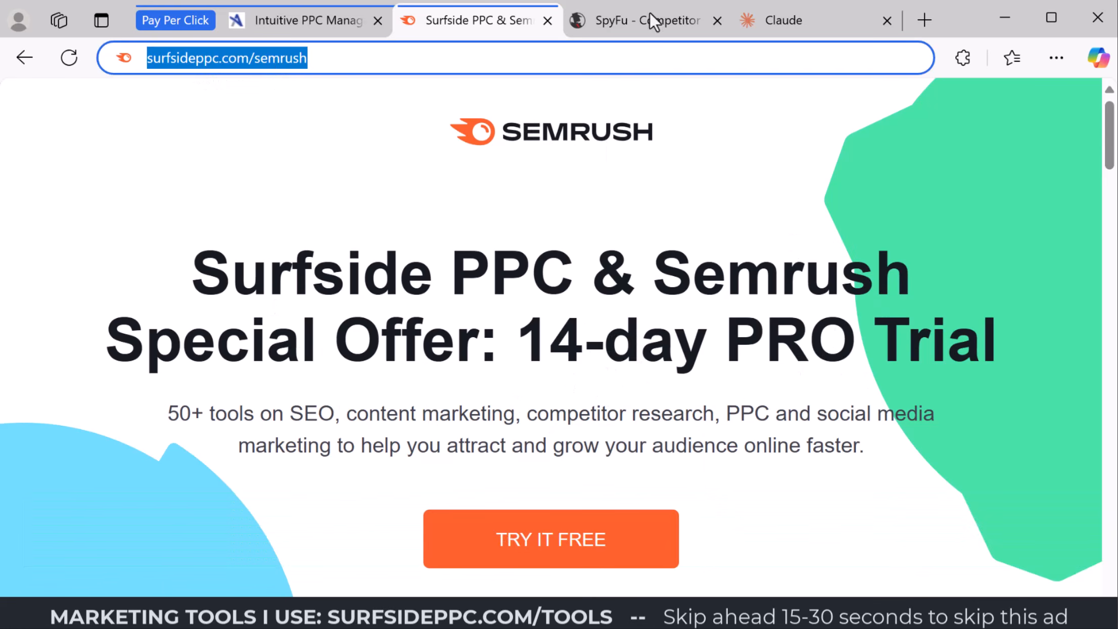
{"action": "left_click", "coordinate": [659, 23]}
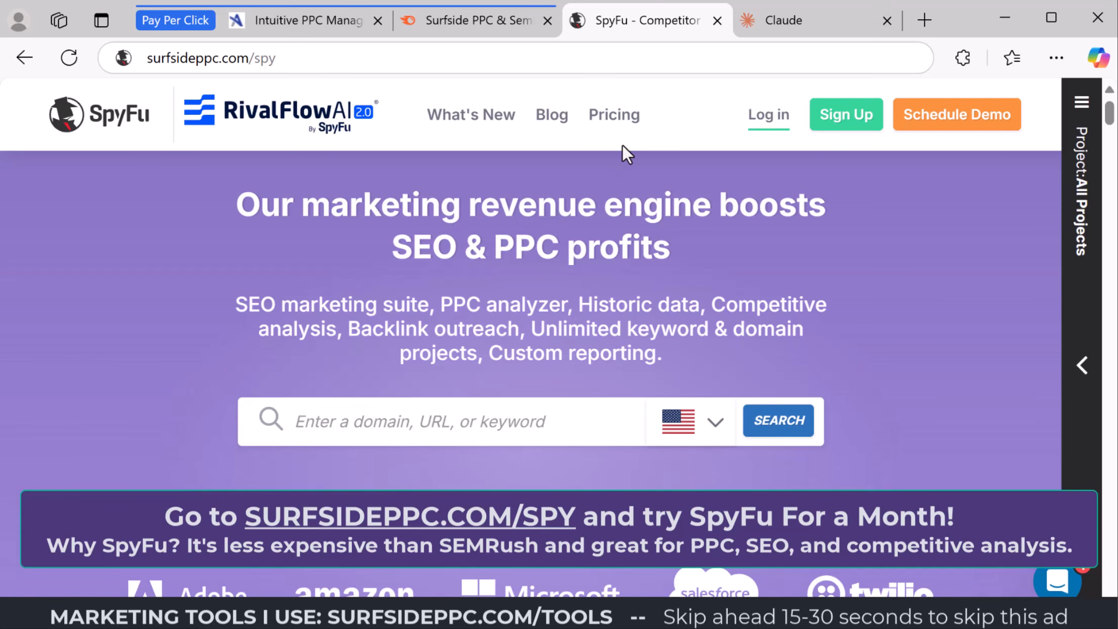
{"action": "left_click", "coordinate": [790, 23]}
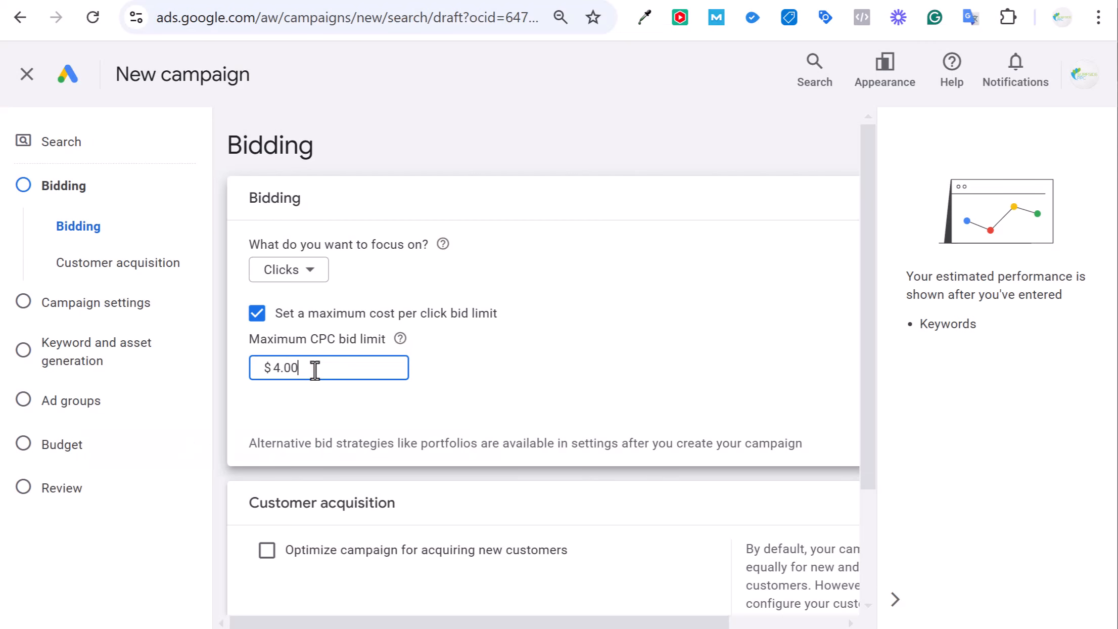
Complete the bidding settings in Google Ads and continue to the campaign settings
{"action": "left_click_drag", "start_coordinate": [312, 367], "coordinate": [256, 371]}
{"action": "scroll", "coordinate": [615, 314], "scroll_direction": "down", "scroll_amount": 3}
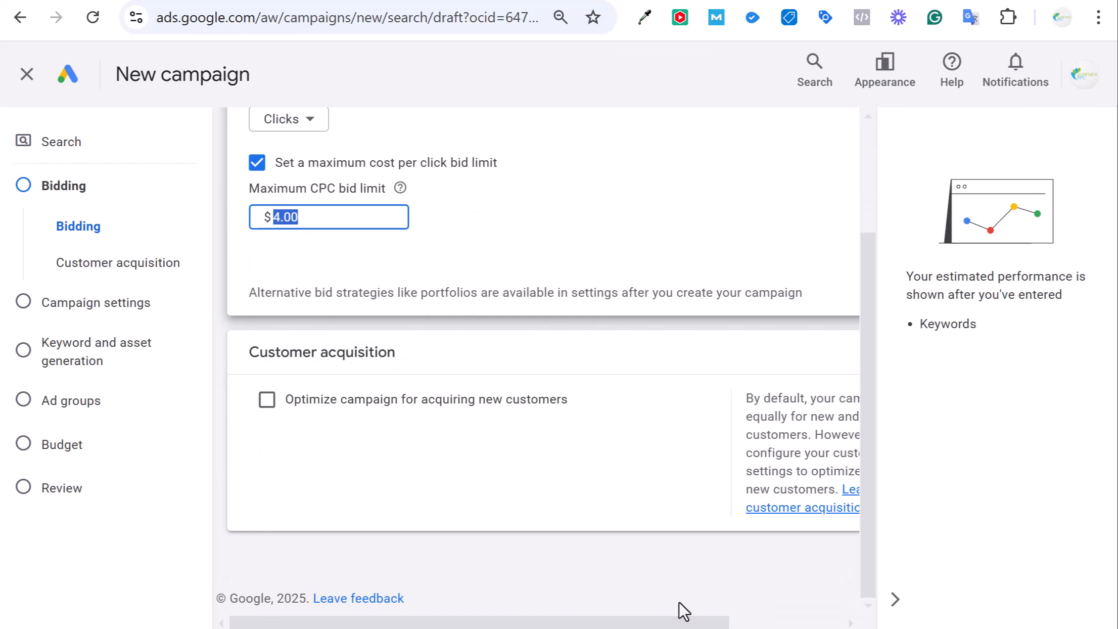
{"action": "left_click_drag", "start_coordinate": [679, 622], "coordinate": [792, 622]}
{"action": "left_click", "coordinate": [812, 571]}
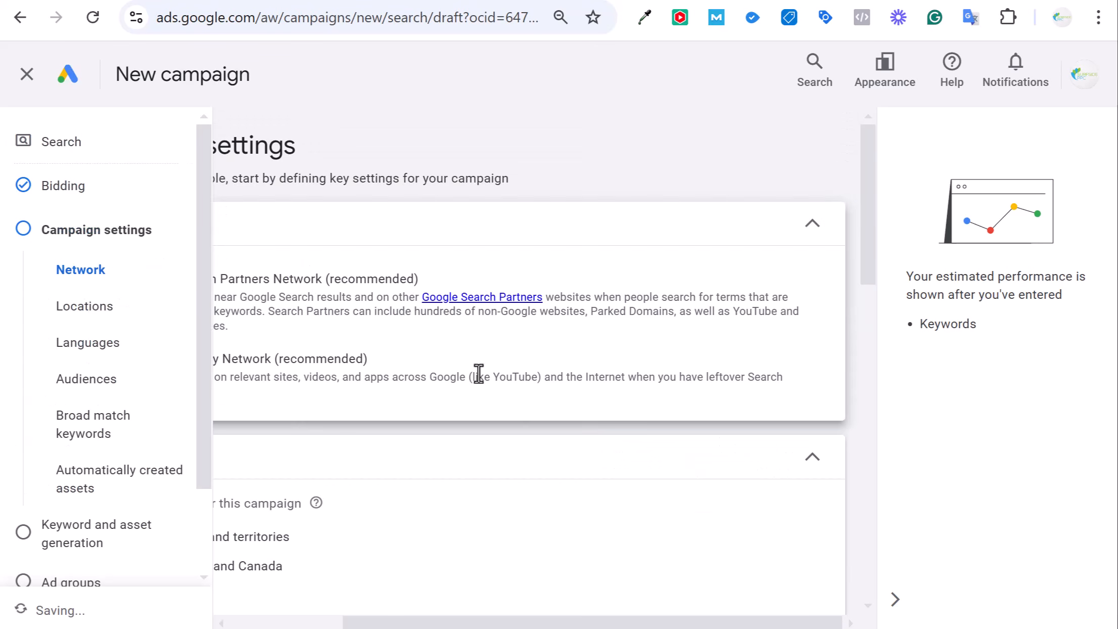
Exclude the Google Search Partners Network and the Google Display Network from the campaign
{"action": "left_click_drag", "start_coordinate": [487, 620], "coordinate": [274, 488]}
{"action": "left_click", "coordinate": [260, 278]}
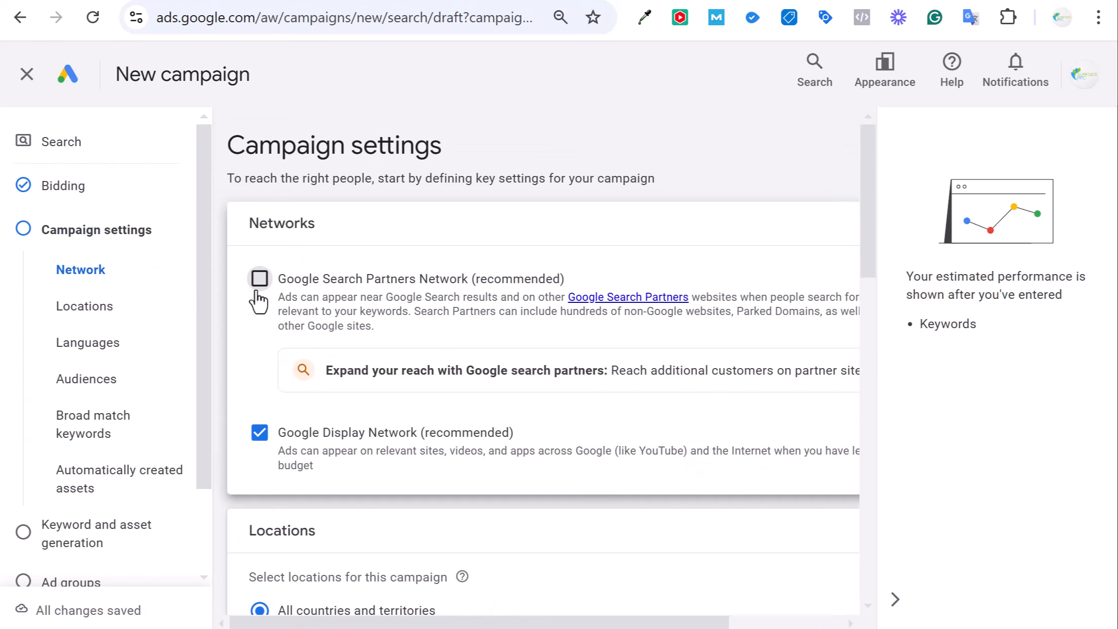
{"action": "left_click", "coordinate": [260, 433]}
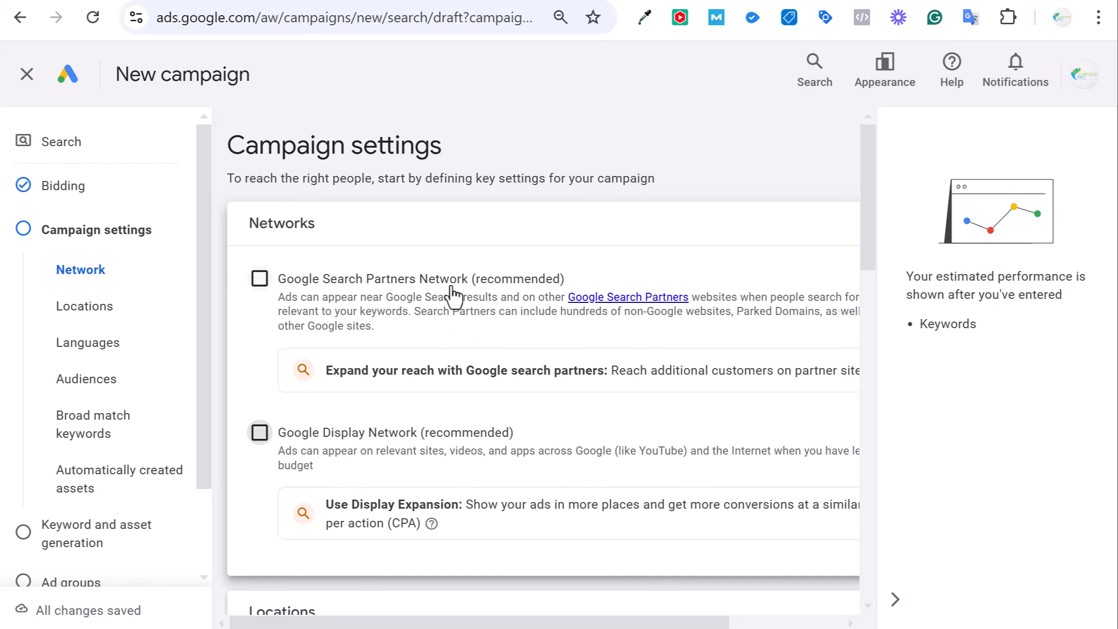
{"action": "scroll", "coordinate": [592, 457], "scroll_direction": "down", "scroll_amount": 3}
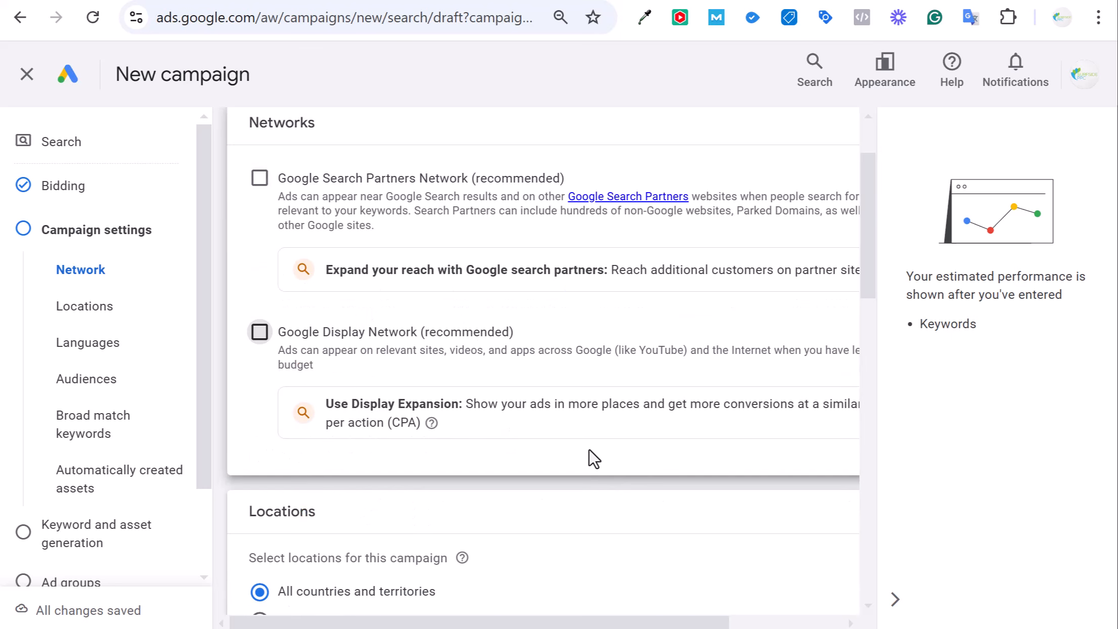
{"action": "scroll", "coordinate": [506, 323], "scroll_direction": "up", "scroll_amount": 1}
{"action": "scroll", "coordinate": [469, 264], "scroll_direction": "up", "scroll_amount": 2}
Expand the location options and restrict targeting to Presence: People in or regularly in your included locations
{"action": "scroll", "coordinate": [532, 265], "scroll_direction": "down", "scroll_amount": 3}
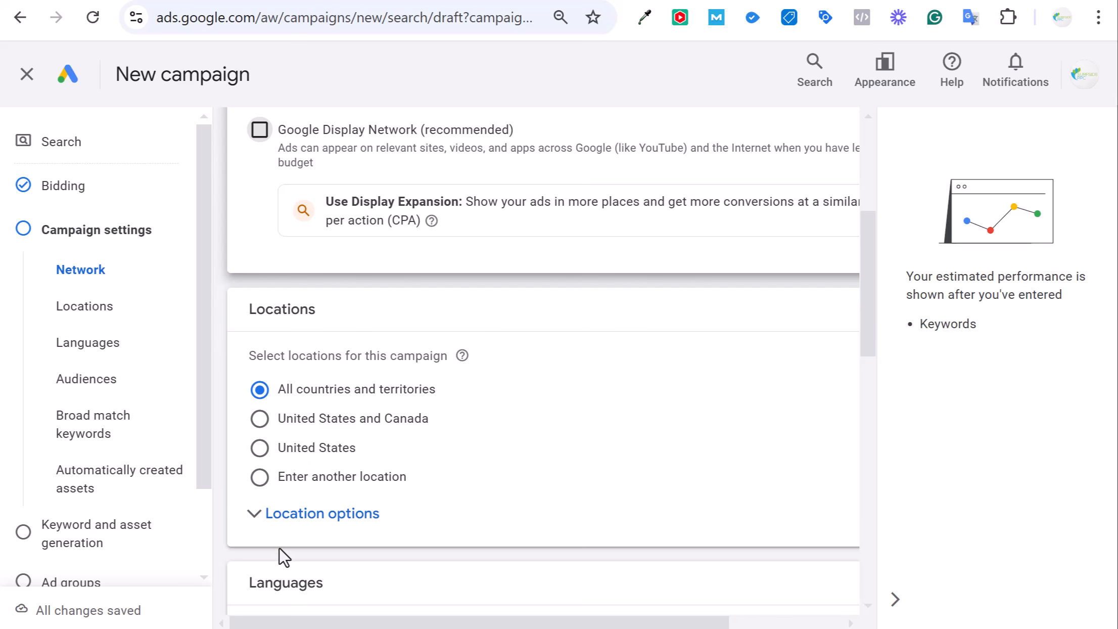
{"action": "left_click", "coordinate": [287, 515]}
{"action": "scroll", "coordinate": [455, 445], "scroll_direction": "down", "scroll_amount": 3}
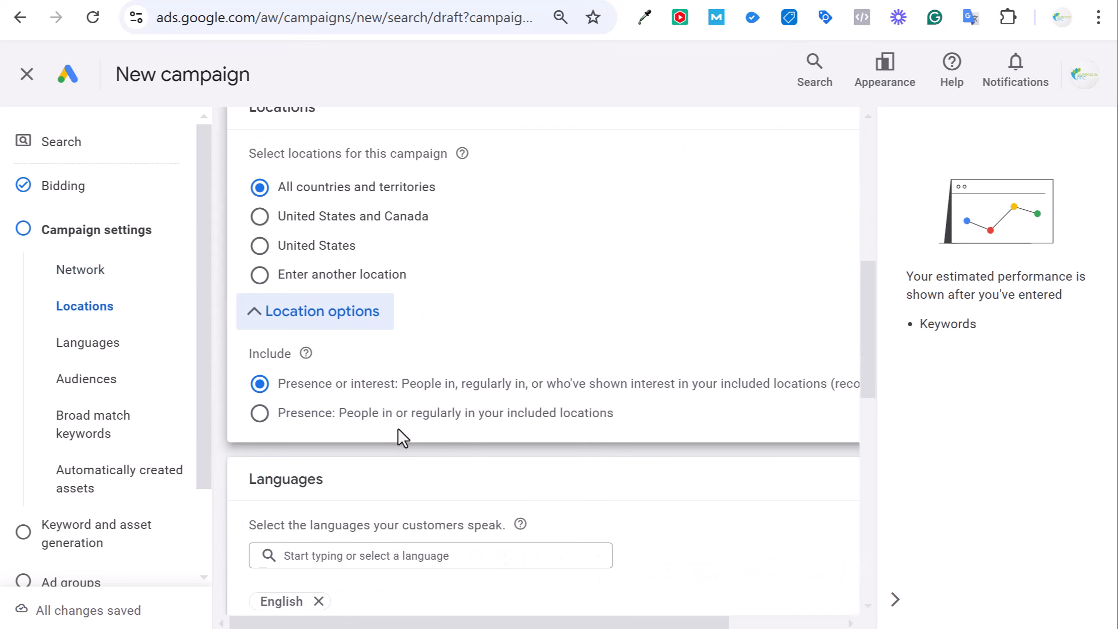
{"action": "left_click", "coordinate": [295, 419]}
Choose to enter another location, search for new orleans and include the city of New Orleans, Louisiana, United States
{"action": "left_click", "coordinate": [285, 274]}
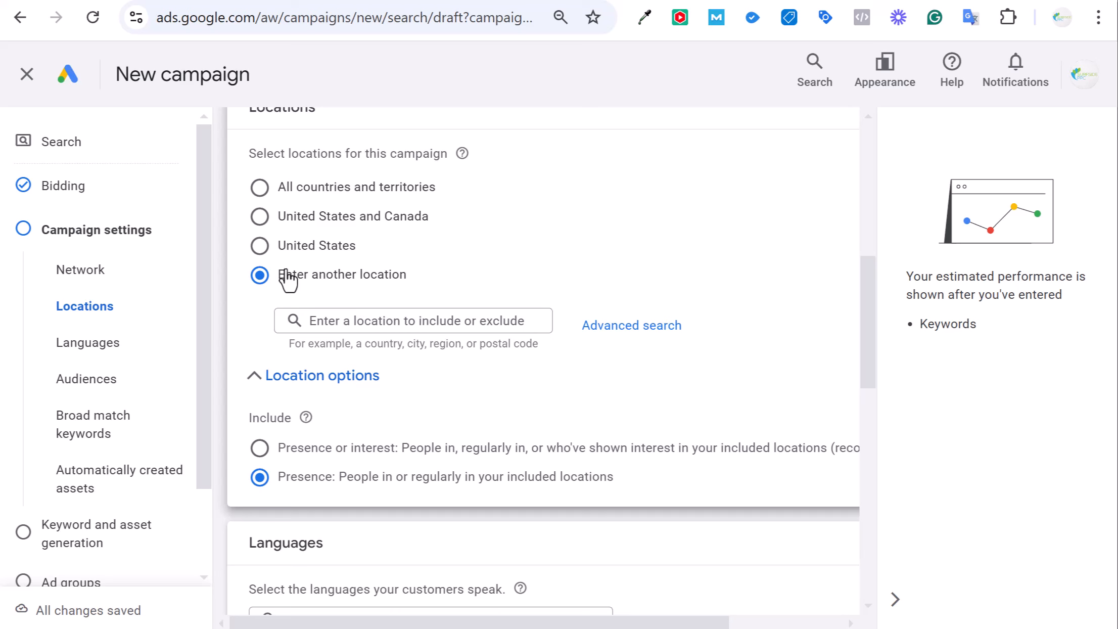
{"action": "left_click", "coordinate": [390, 328]}
{"action": "type", "text": "new orleans"}
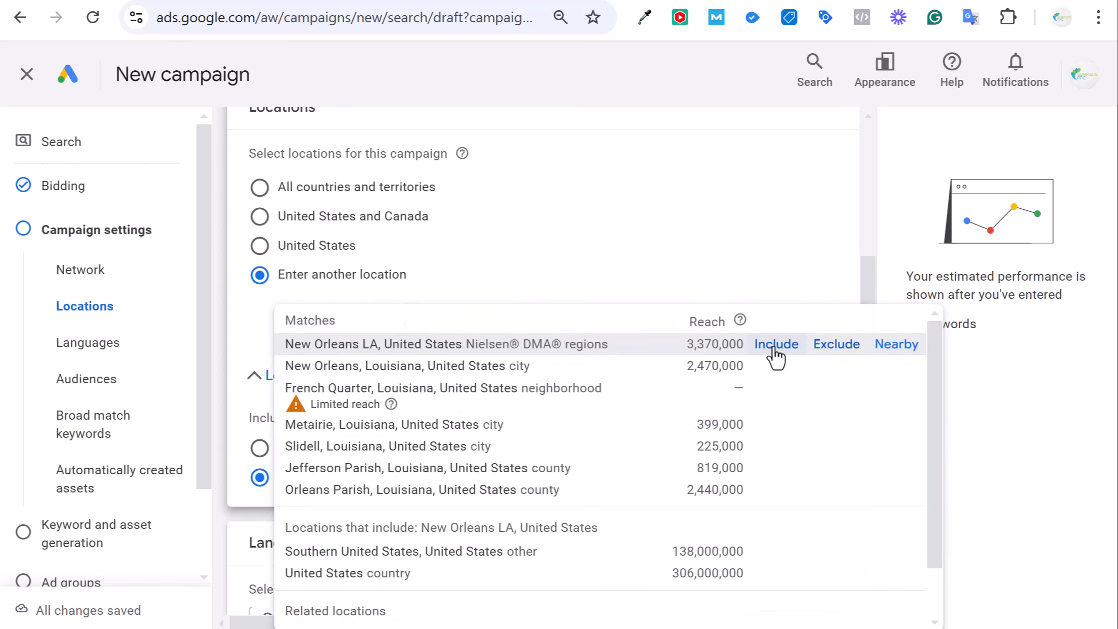
{"action": "left_click", "coordinate": [776, 366]}
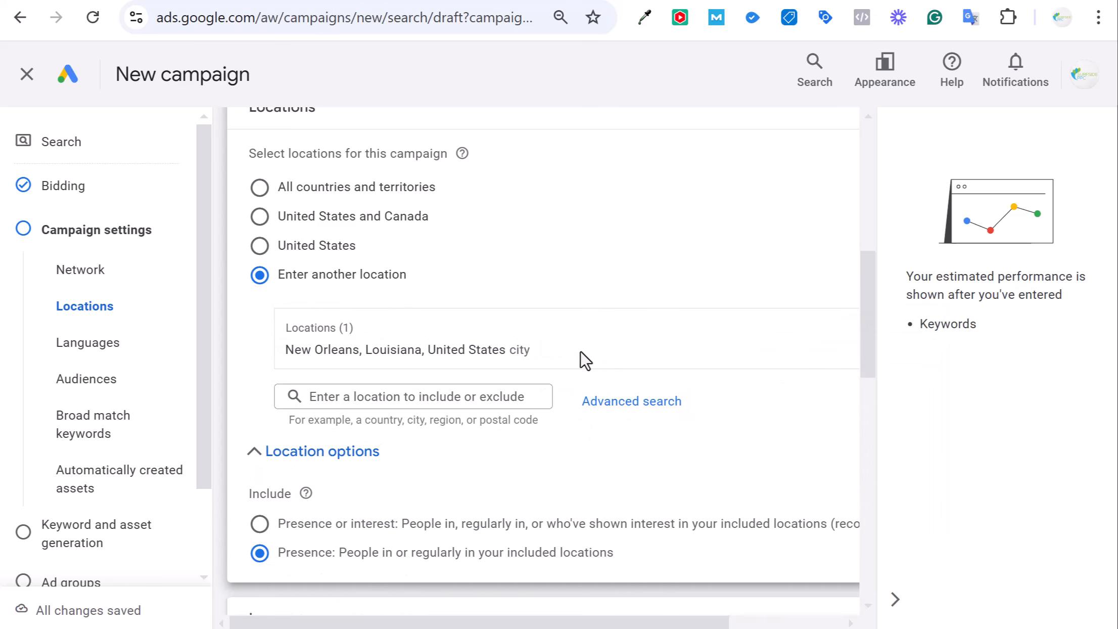
Try to add a 20 mi radius target by dropping a map pin near New Orleans in the advanced location search
{"action": "left_click", "coordinate": [618, 402]}
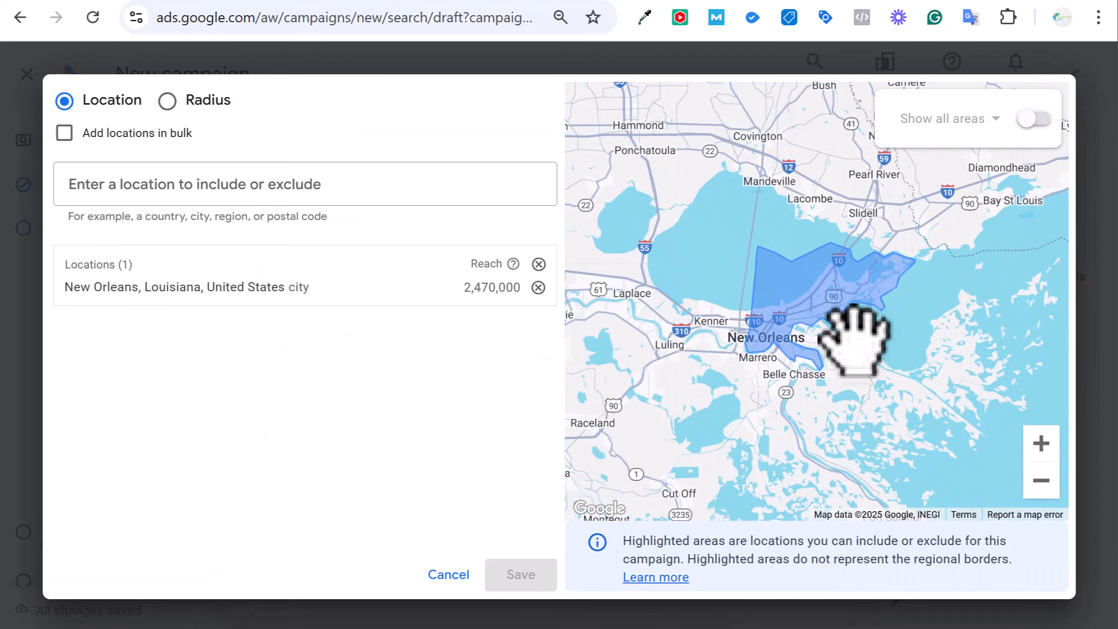
{"action": "left_click", "coordinate": [168, 100]}
{"action": "left_click", "coordinate": [614, 106]}
{"action": "left_click", "coordinate": [784, 335]}
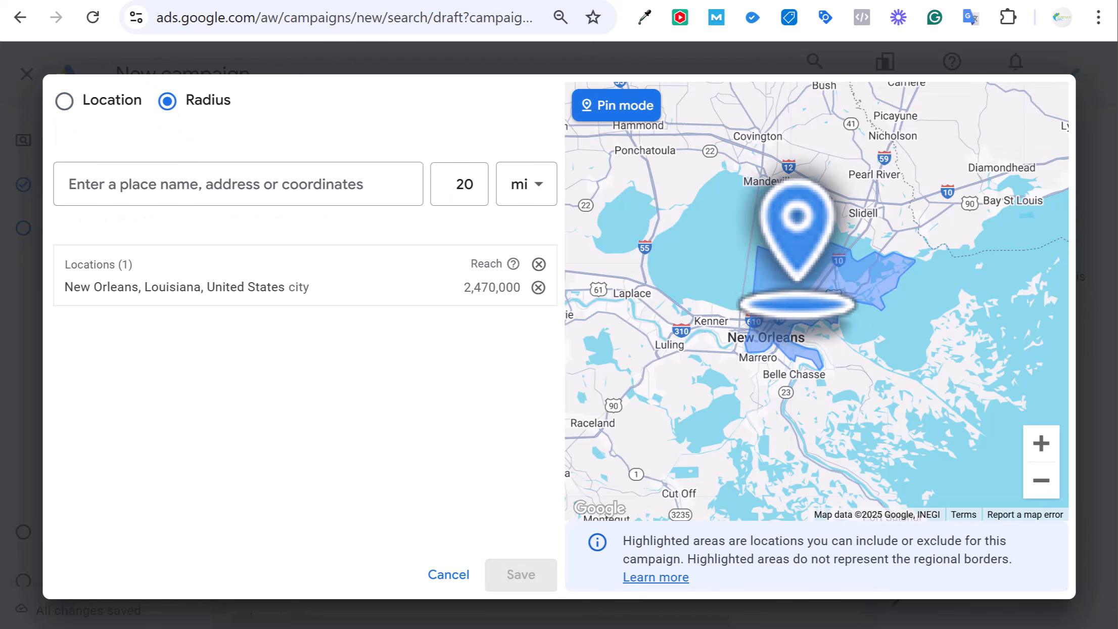
{"action": "left_click", "coordinate": [696, 298]}
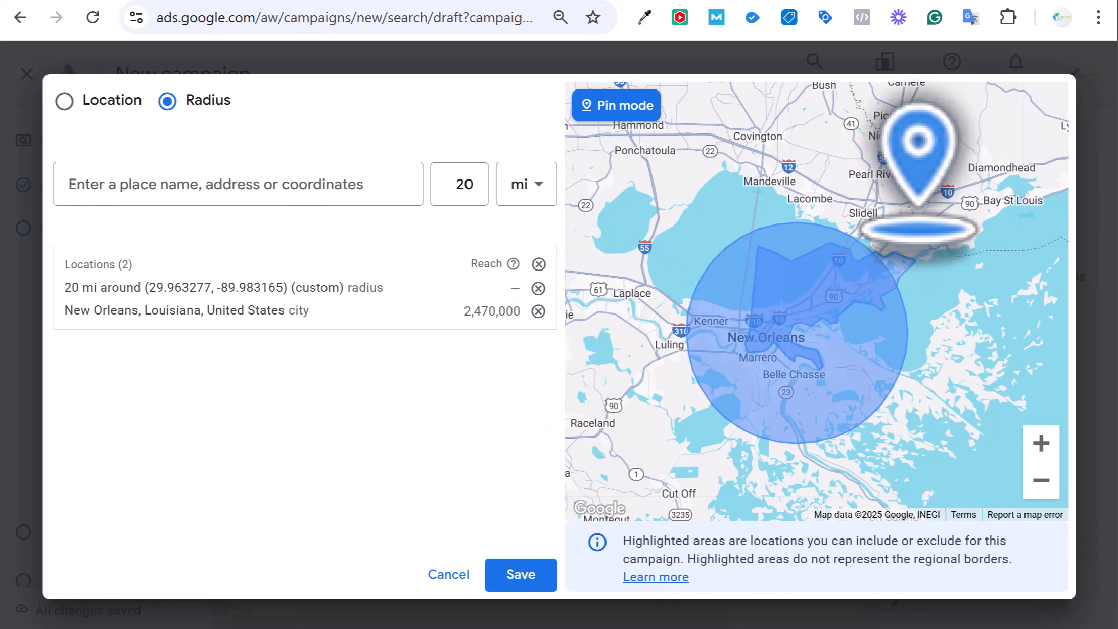
{"action": "scroll", "coordinate": [905, 280], "scroll_direction": "down", "scroll_amount": 2}
{"action": "scroll", "coordinate": [798, 310], "scroll_direction": "down", "scroll_amount": 1}
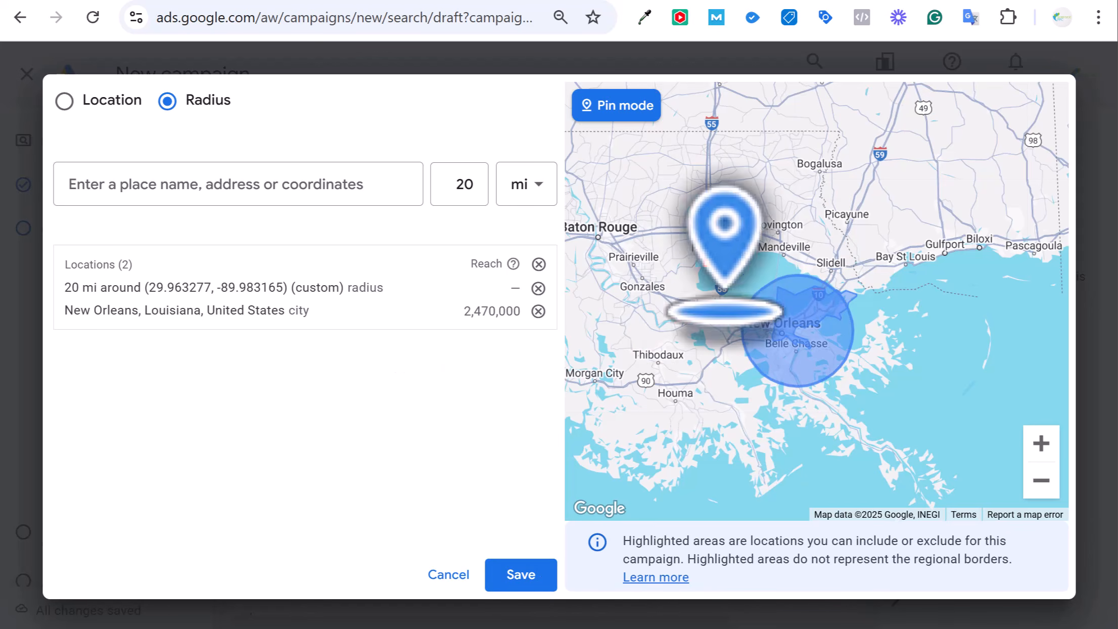
{"action": "left_click", "coordinate": [513, 587]}
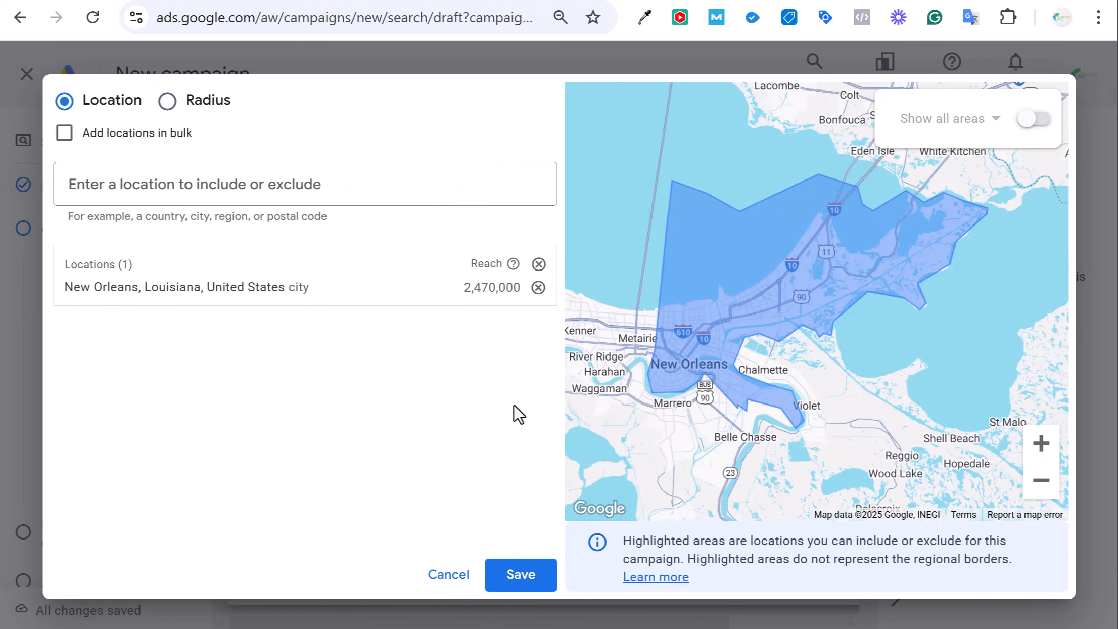
Add a 20 mi radius target around a pin dropped near New Orleans at (29.975174, -89.970806) and save the locations
{"action": "left_click", "coordinate": [172, 102]}
{"action": "left_click", "coordinate": [617, 105]}
{"action": "left_click", "coordinate": [740, 313]}
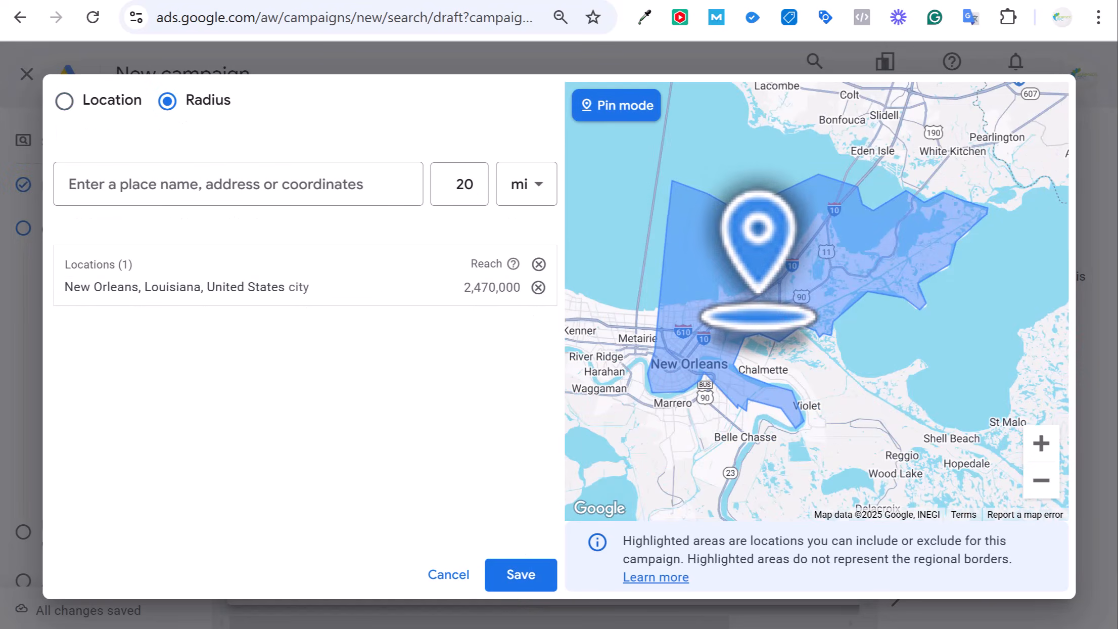
{"action": "left_click", "coordinate": [661, 309]}
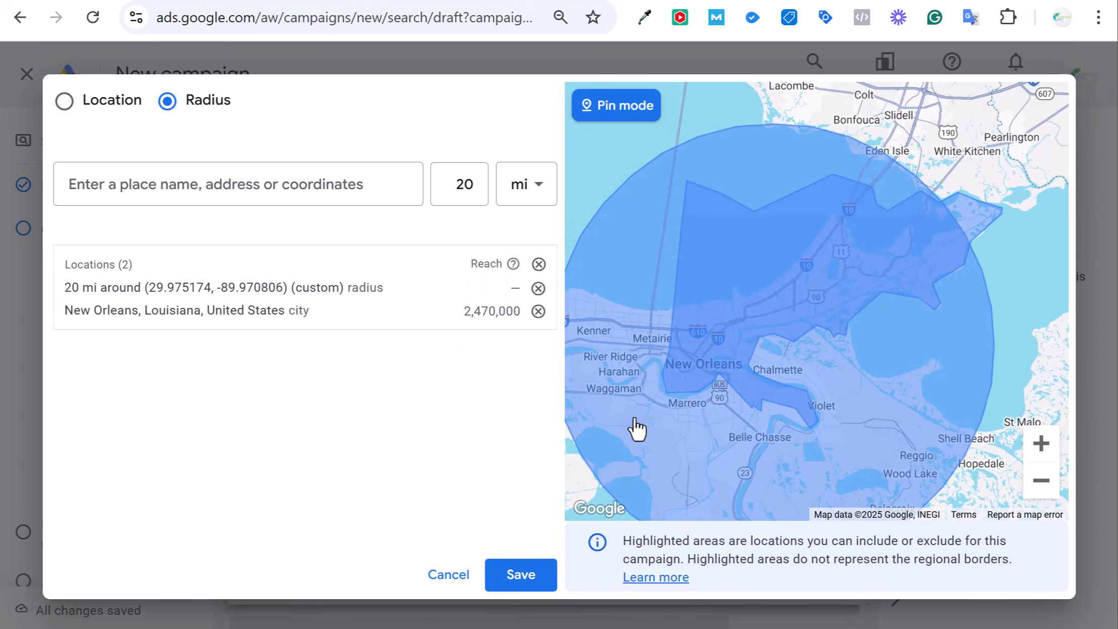
{"action": "left_click", "coordinate": [528, 579]}
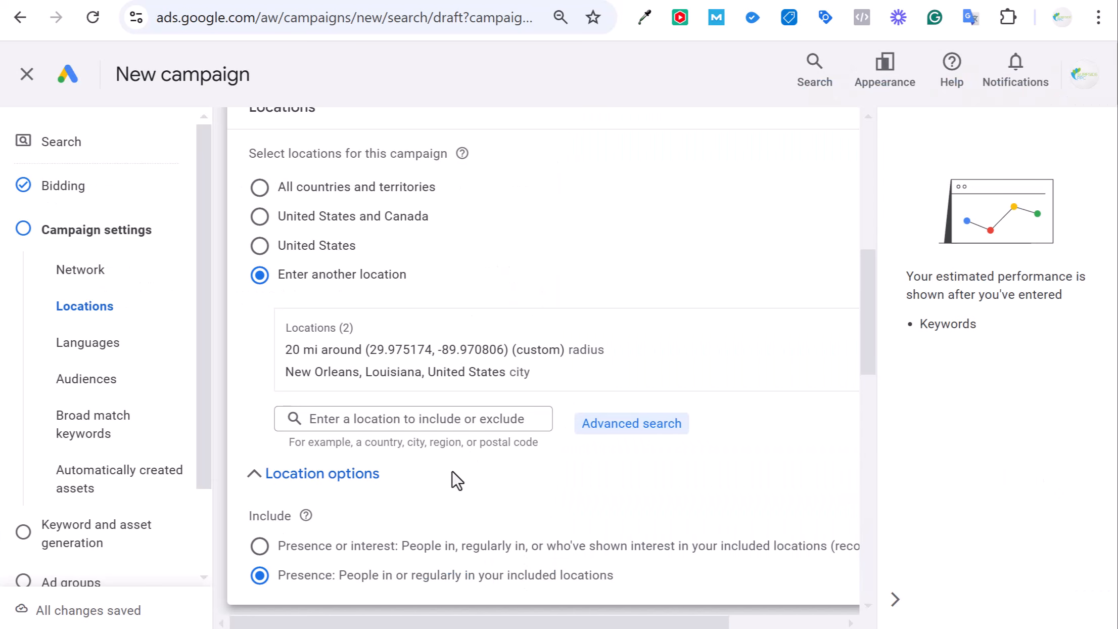
Keep English as the campaign language, expand the audience segments section and search the segments for limo
{"action": "scroll", "coordinate": [457, 480], "scroll_direction": "down", "scroll_amount": 5}
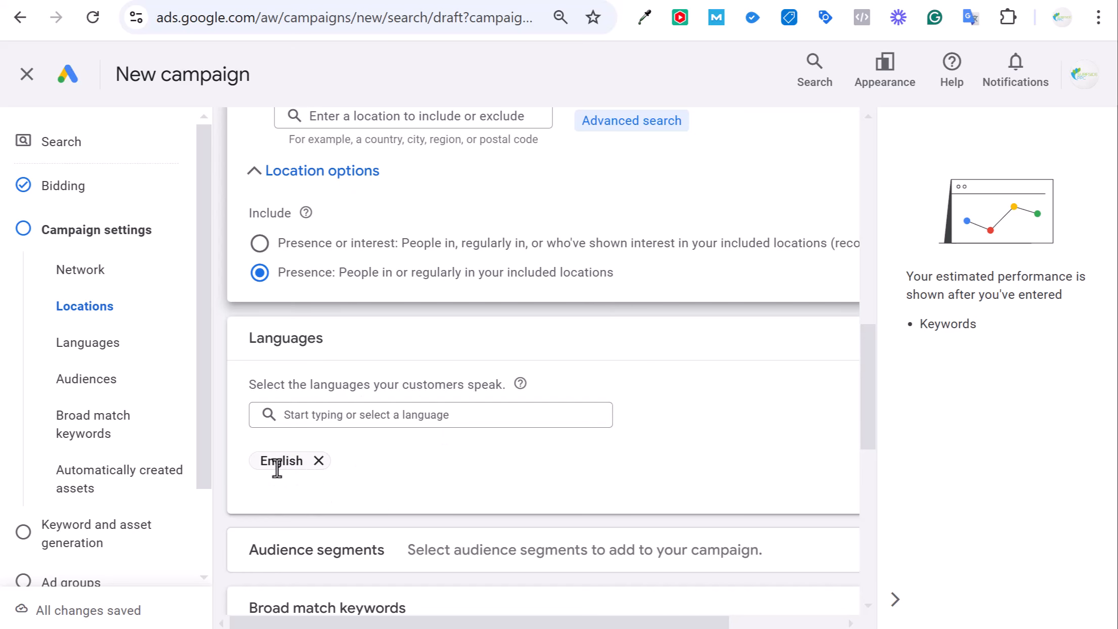
{"action": "scroll", "coordinate": [735, 471], "scroll_direction": "down", "scroll_amount": 2}
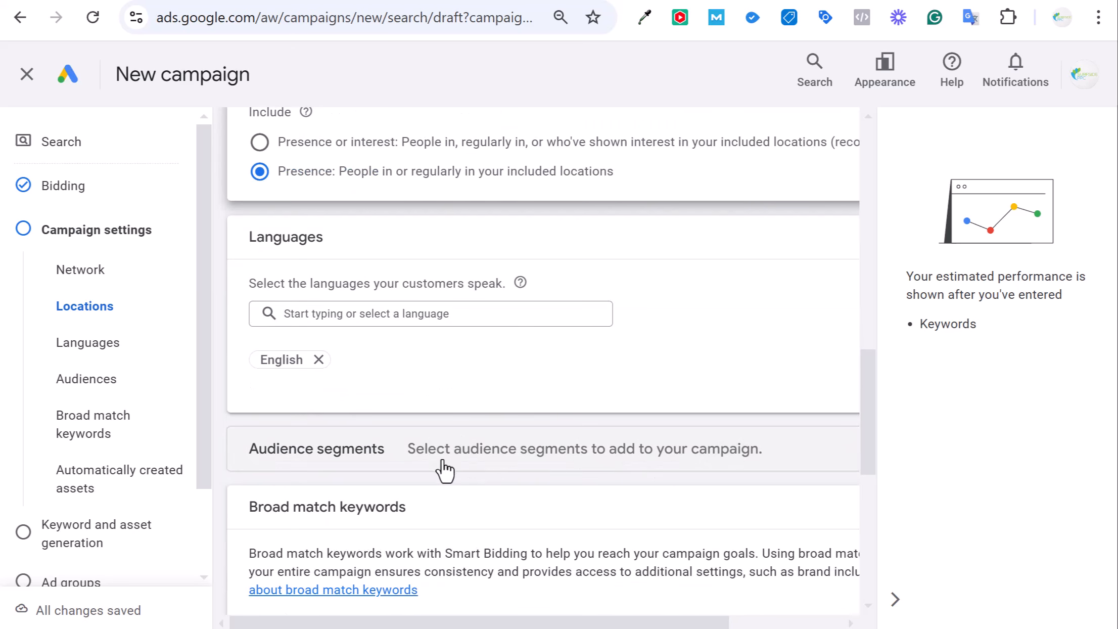
{"action": "left_click", "coordinate": [576, 468]}
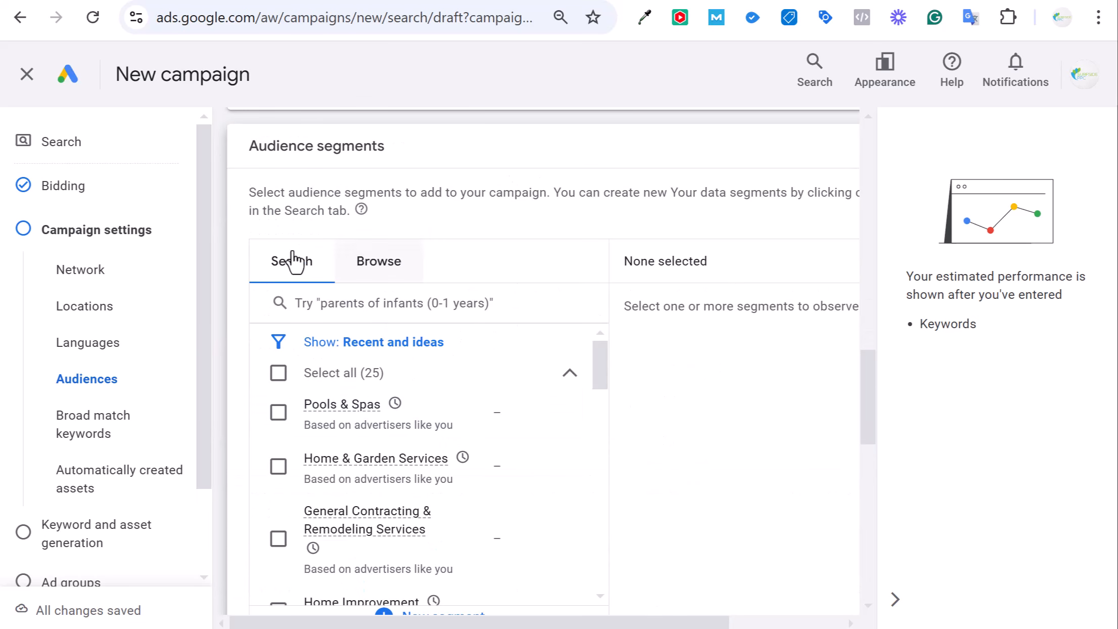
{"action": "left_click", "coordinate": [338, 305]}
{"action": "type", "text": "limo"}
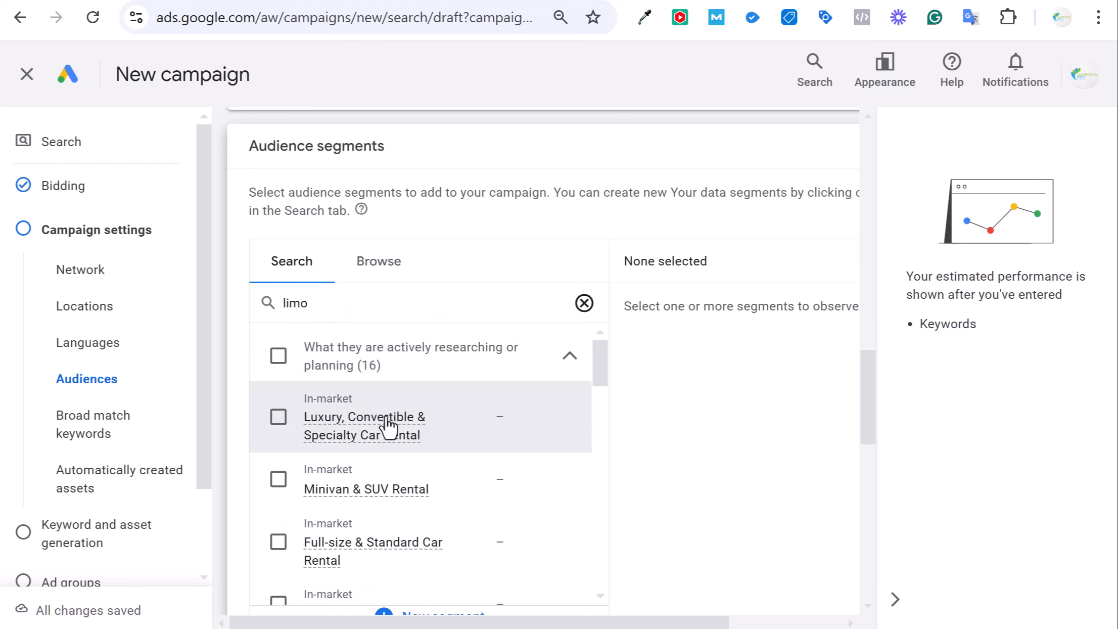
{"action": "scroll", "coordinate": [540, 400], "scroll_direction": "down", "scroll_amount": 5}
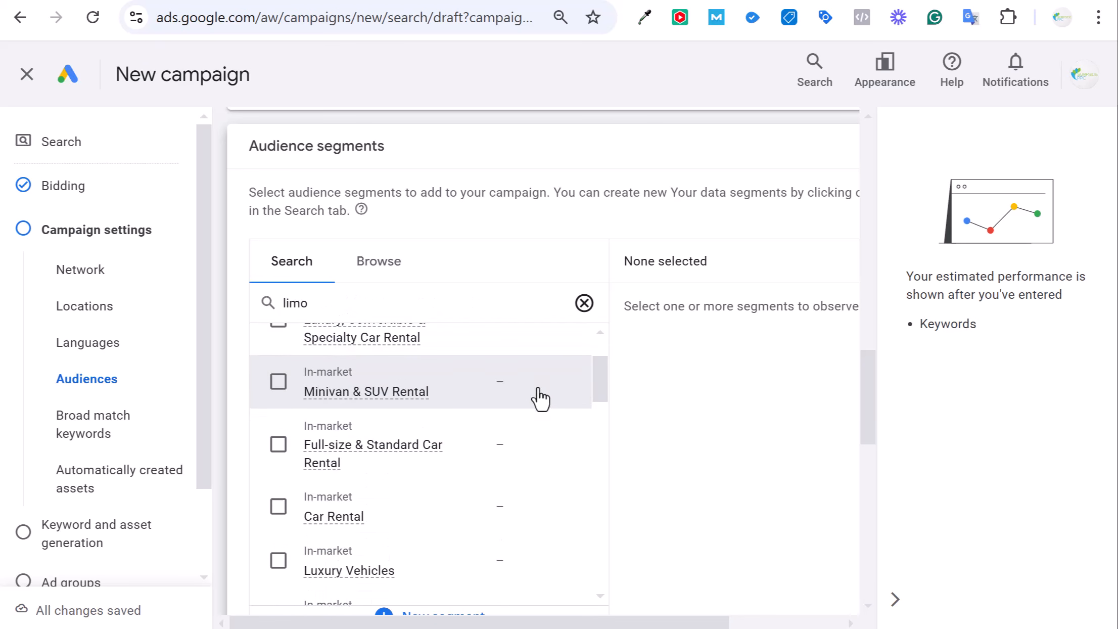
Search the audience segments for transpor, look through the matching segments and clear the search without selecting any
{"action": "left_click_drag", "start_coordinate": [348, 293], "coordinate": [255, 304]}
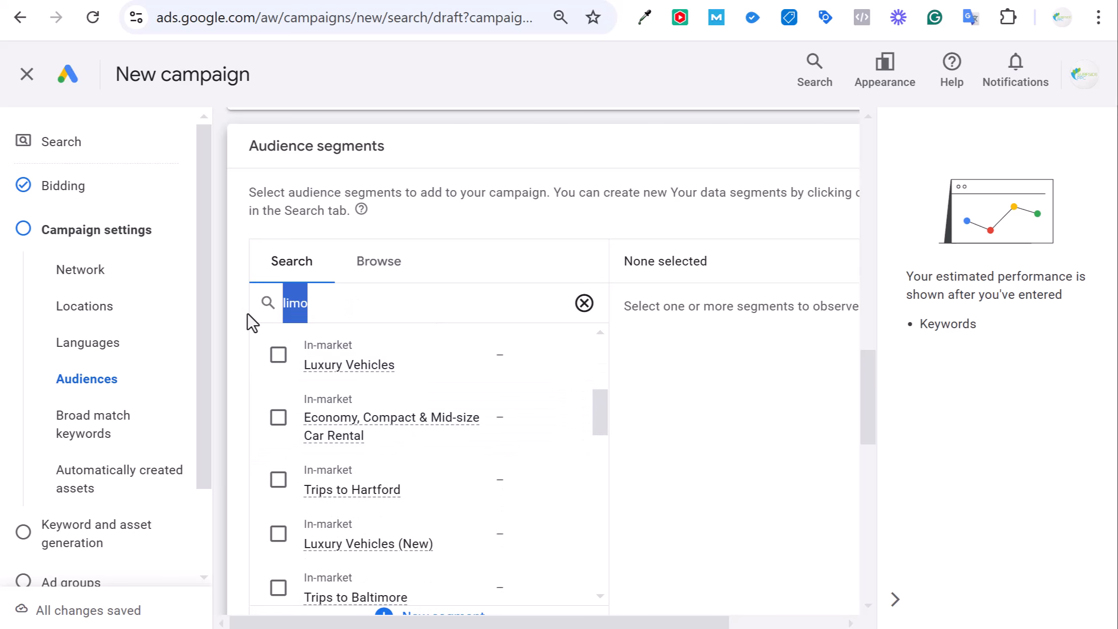
{"action": "type", "text": "transpor"}
{"action": "scroll", "coordinate": [364, 405], "scroll_direction": "down", "scroll_amount": 5}
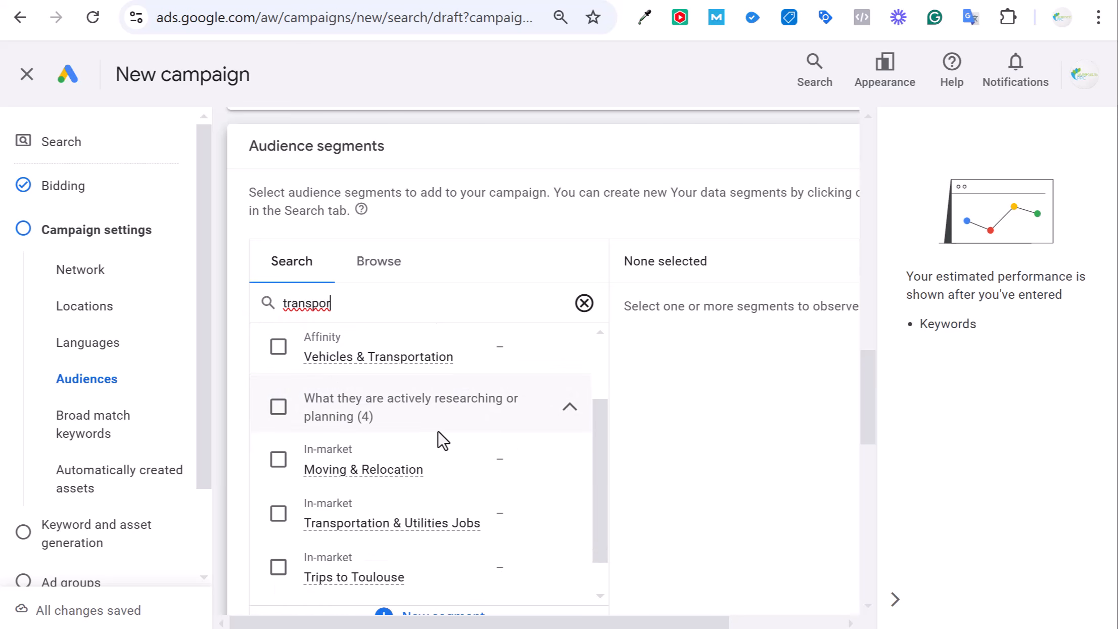
{"action": "scroll", "coordinate": [511, 458], "scroll_direction": "up", "scroll_amount": 6}
{"action": "scroll", "coordinate": [429, 334], "scroll_direction": "up", "scroll_amount": 2}
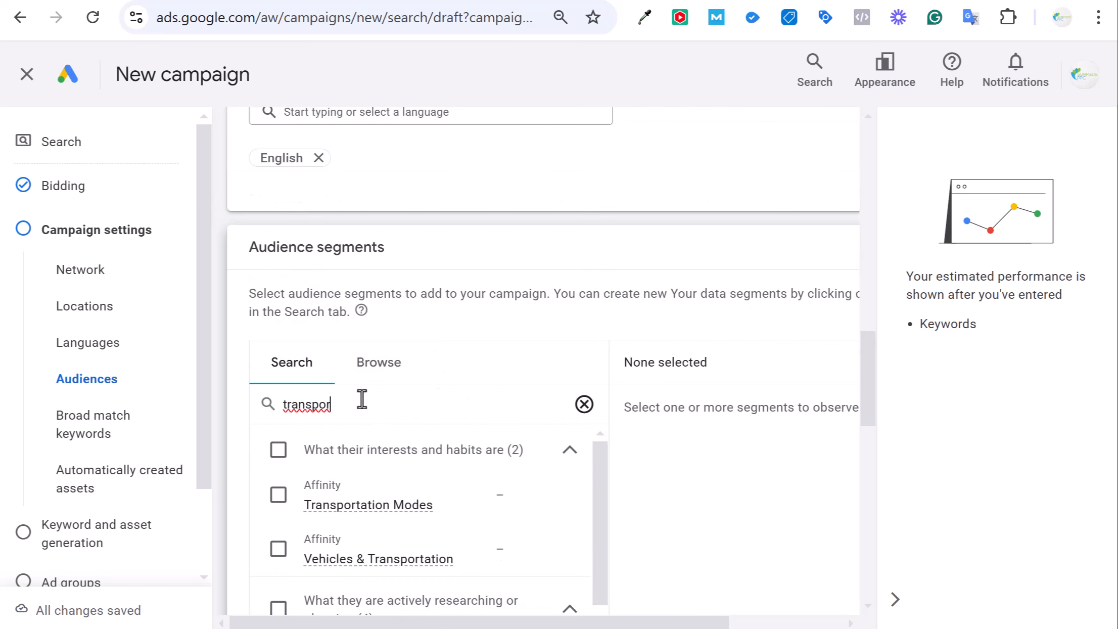
{"action": "left_click", "coordinate": [584, 404]}
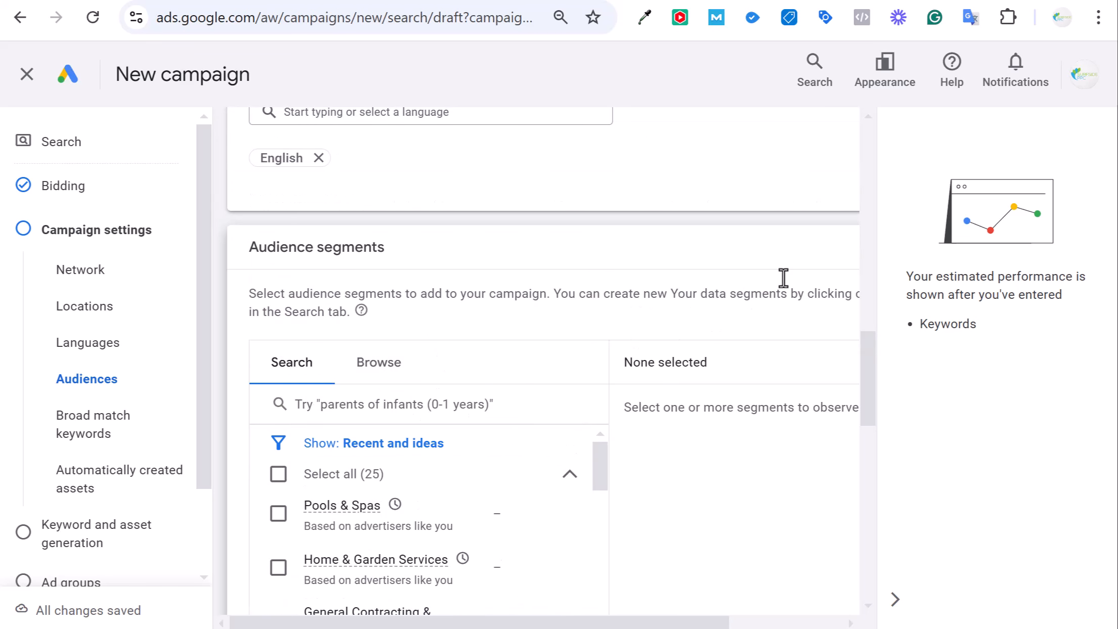
Keep the audience, broad match and automatically created assets settings as they are and continue to keyword and asset generation
{"action": "scroll", "coordinate": [348, 445], "scroll_direction": "down", "scroll_amount": 5}
{"action": "scroll", "coordinate": [411, 461], "scroll_direction": "down", "scroll_amount": 3}
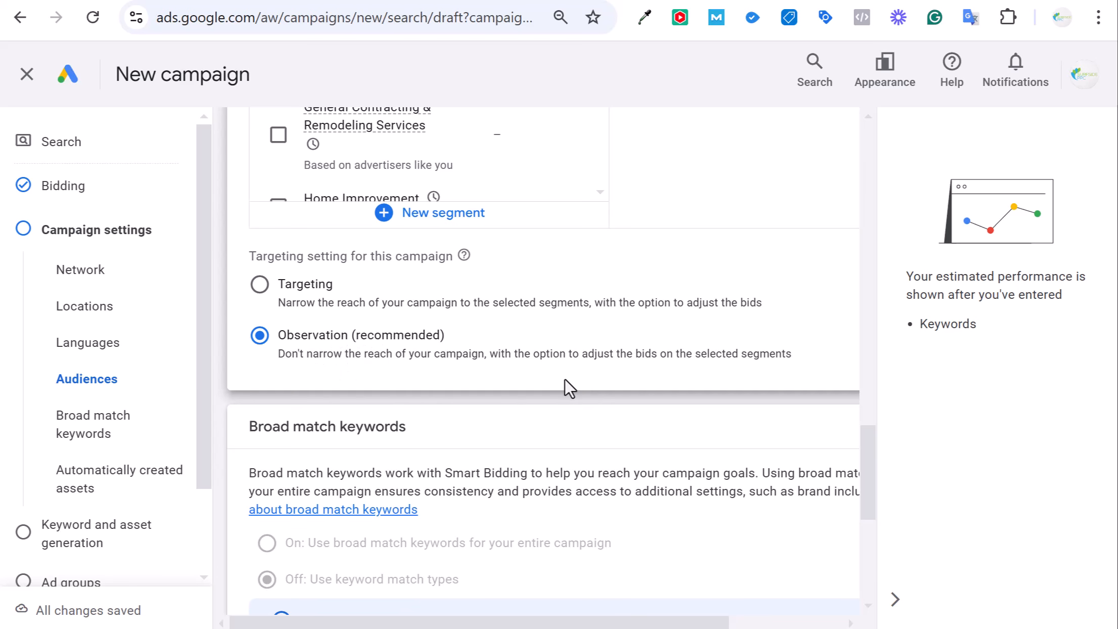
{"action": "scroll", "coordinate": [578, 378], "scroll_direction": "down", "scroll_amount": 3}
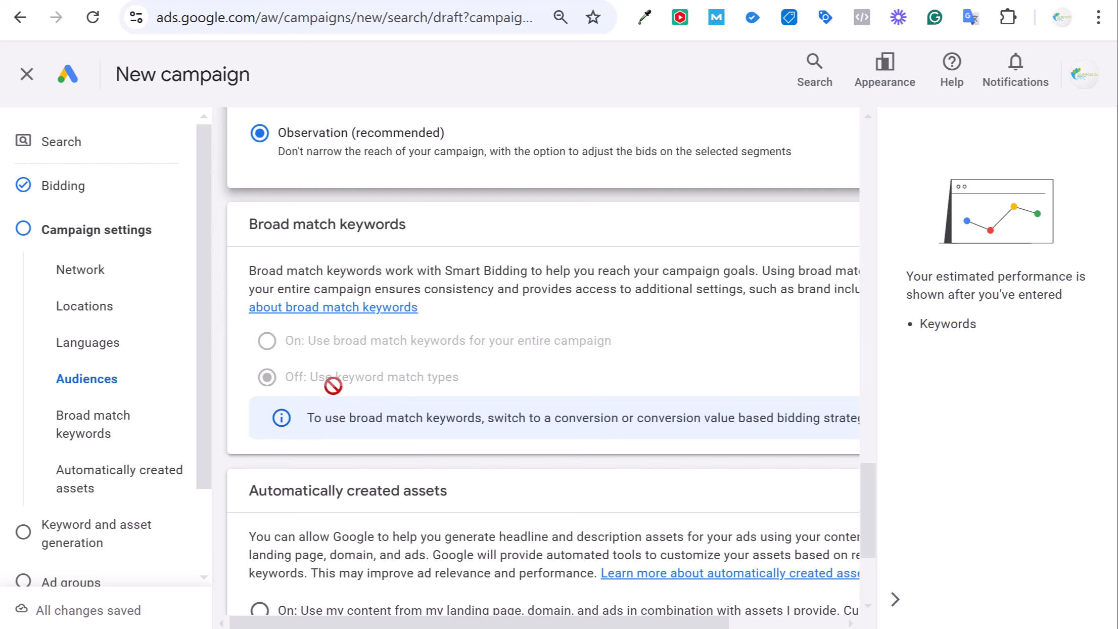
{"action": "scroll", "coordinate": [364, 399], "scroll_direction": "down", "scroll_amount": 3}
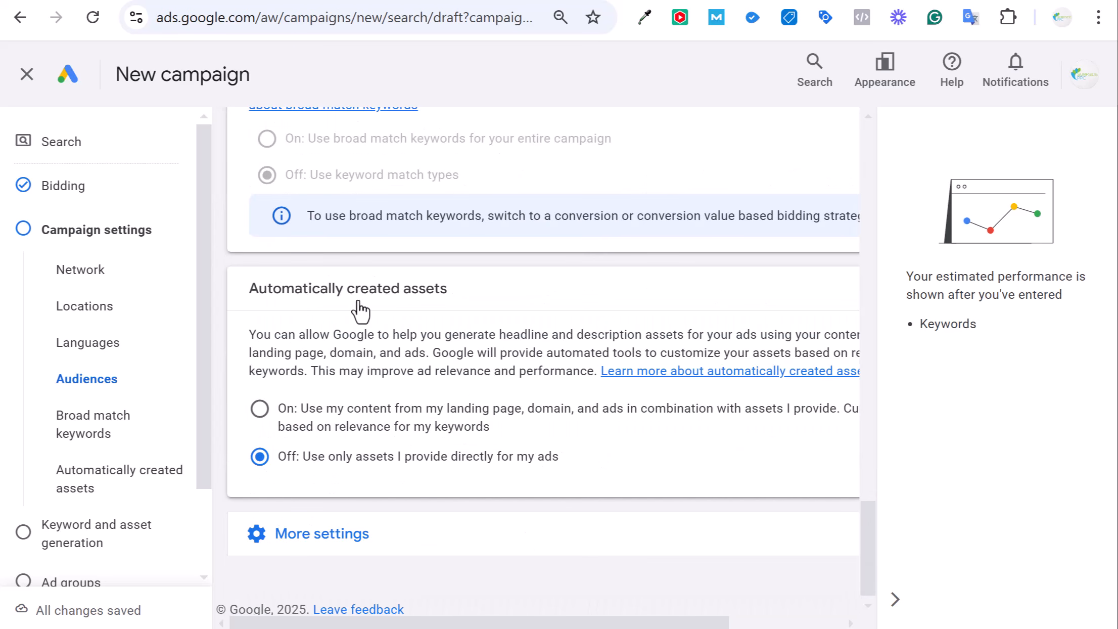
{"action": "scroll", "coordinate": [516, 432], "scroll_direction": "down", "scroll_amount": 1}
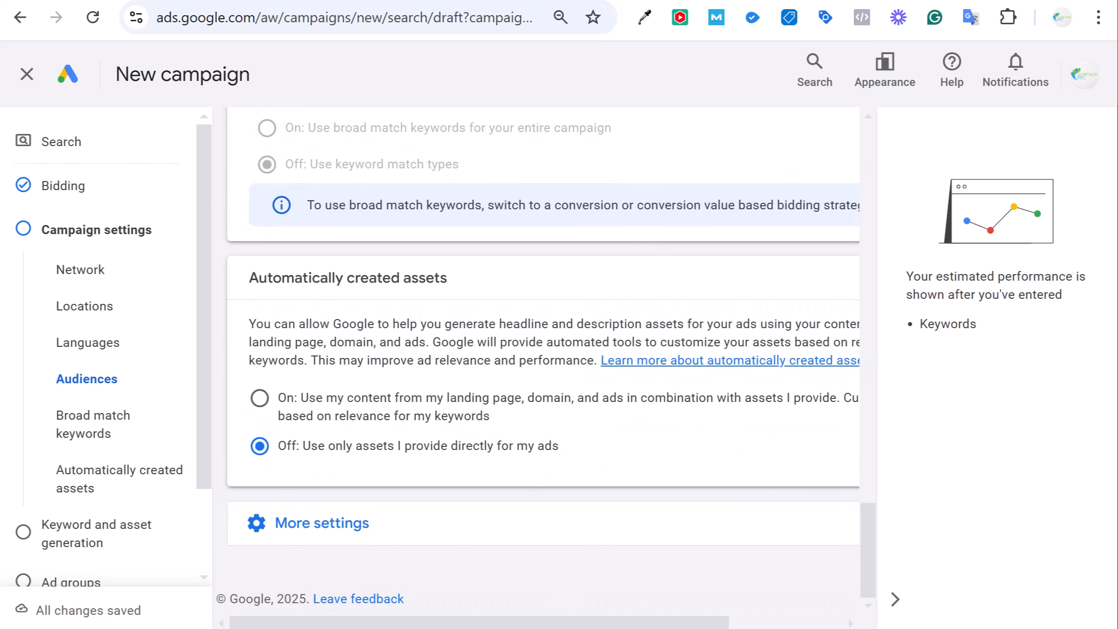
{"action": "left_click_drag", "start_coordinate": [588, 621], "coordinate": [804, 620]}
{"action": "left_click", "coordinate": [817, 571]}
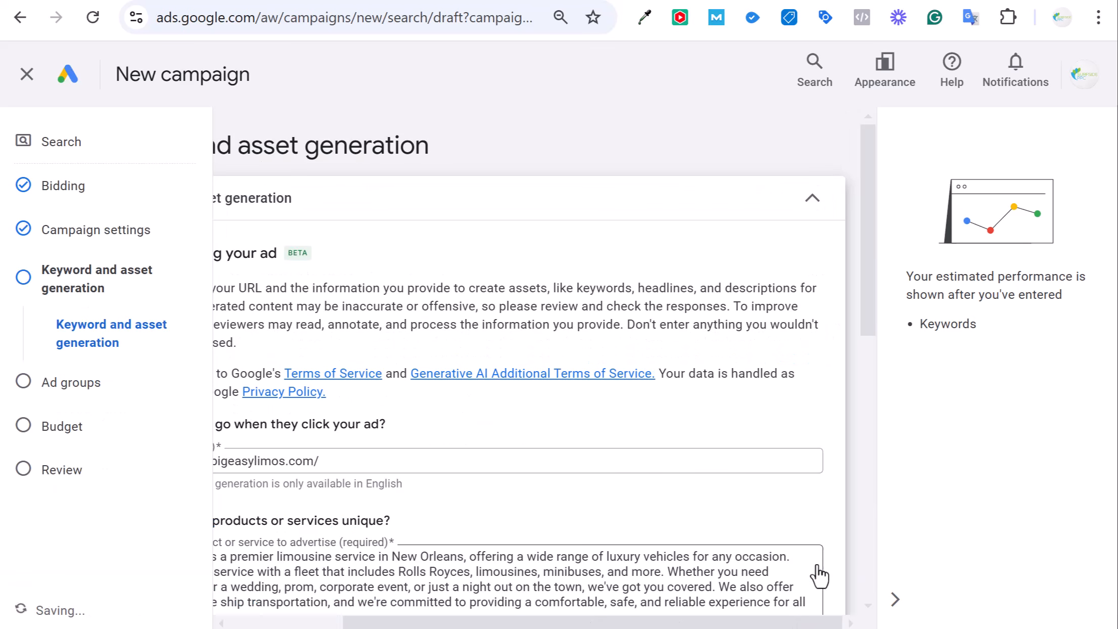
Look through the suggested ad groups for Big Easy Limos and skip keyword and asset generation
{"action": "left_click_drag", "start_coordinate": [529, 627], "coordinate": [316, 623]}
{"action": "scroll", "coordinate": [619, 444], "scroll_direction": "down", "scroll_amount": 6}
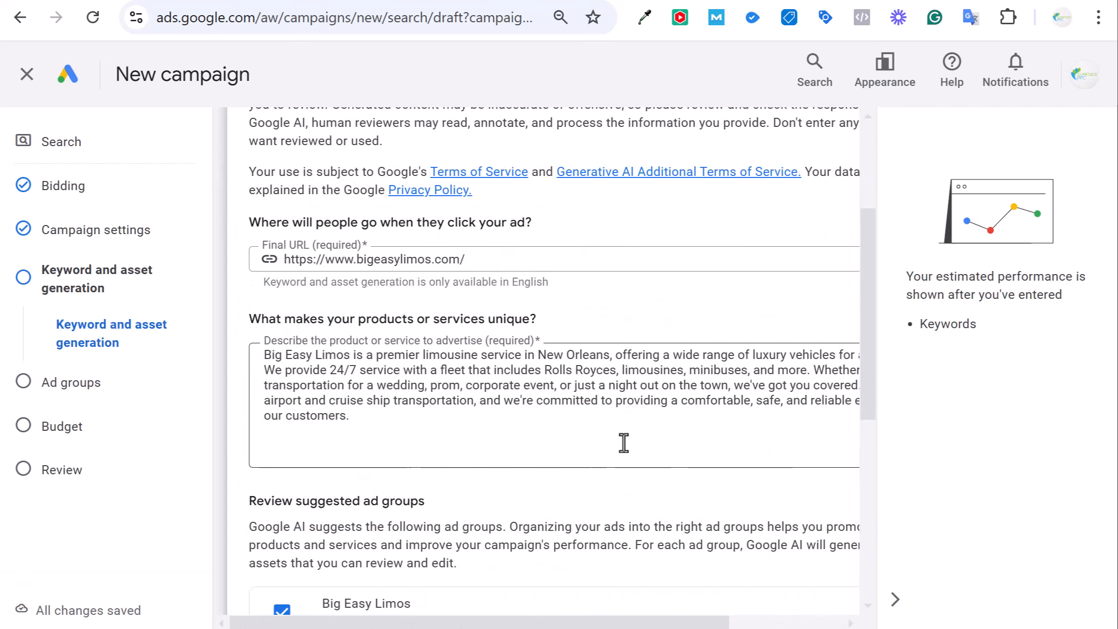
{"action": "scroll", "coordinate": [619, 444], "scroll_direction": "down", "scroll_amount": 2}
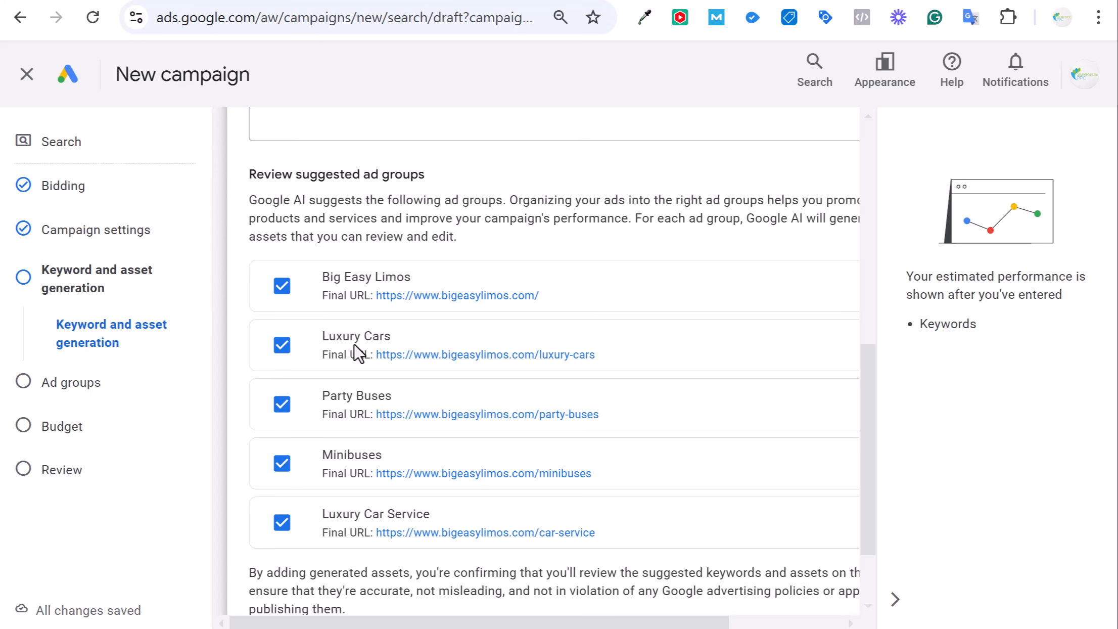
{"action": "scroll", "coordinate": [337, 301], "scroll_direction": "up", "scroll_amount": 6}
{"action": "scroll", "coordinate": [349, 301], "scroll_direction": "down", "scroll_amount": 8}
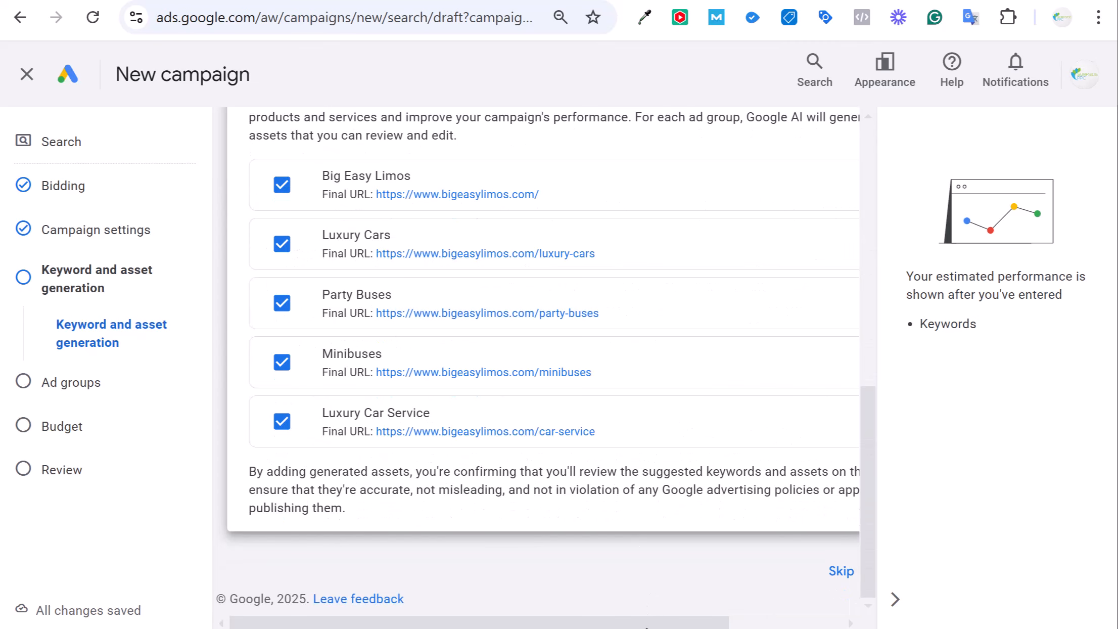
{"action": "scroll", "coordinate": [652, 626], "scroll_direction": "right", "scroll_amount": 5}
{"action": "left_click", "coordinate": [698, 580]}
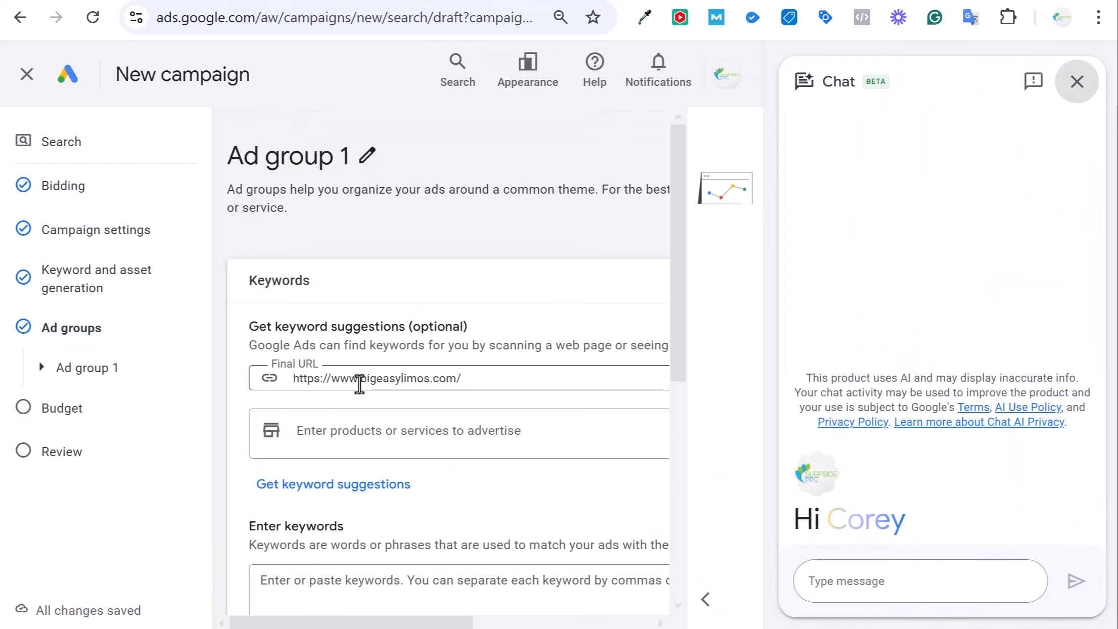
Rename the ad group as Limo Services
{"action": "left_click", "coordinate": [368, 155]}
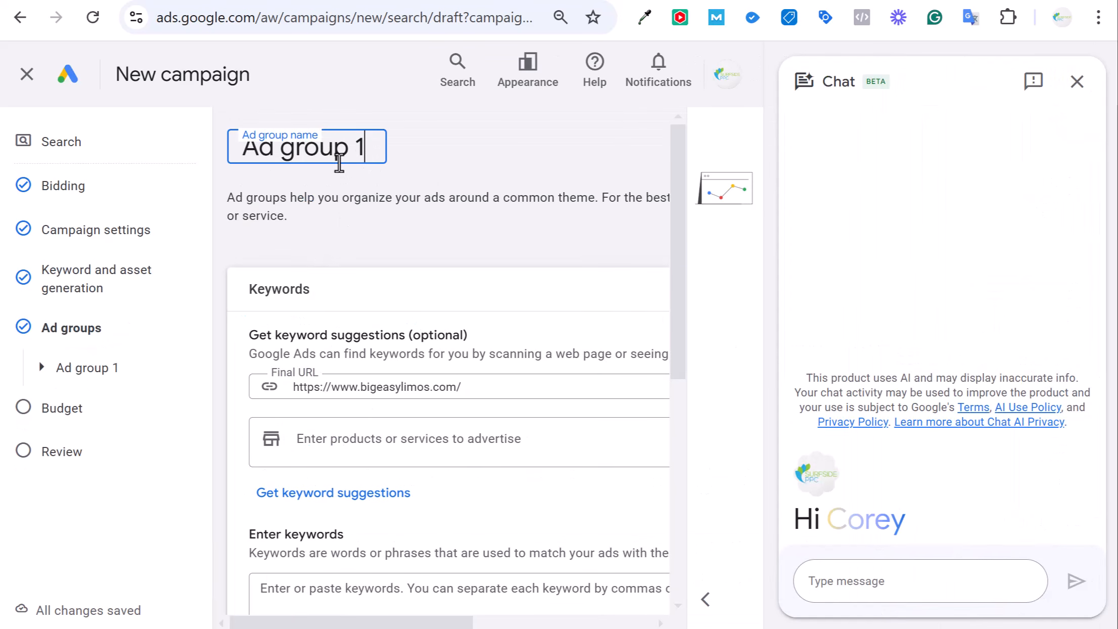
{"action": "key", "text": "ctrl+a"}
{"action": "type", "text": "Limo Serv"}
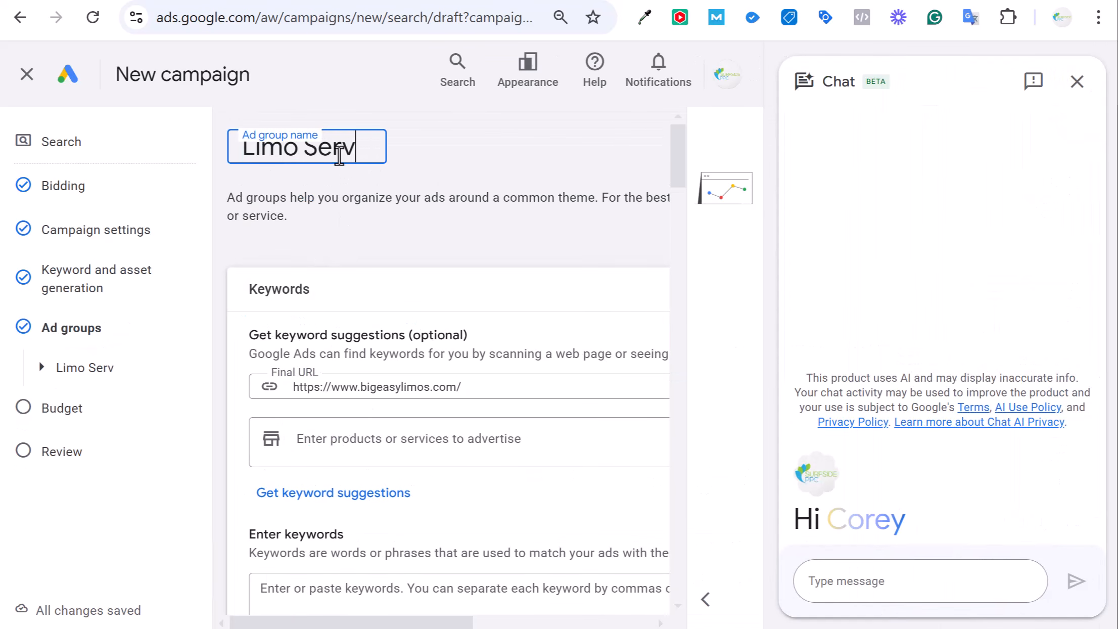
{"action": "type", "text": "ices"}
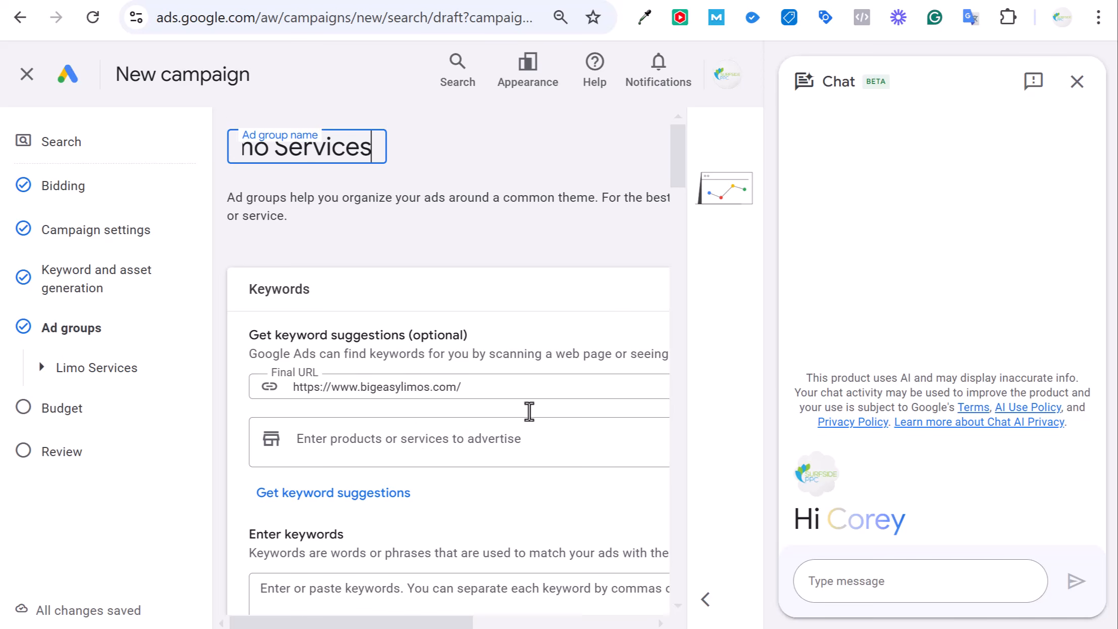
Copy the general limo service keywords from the limousine notes file into the ad group's keyword list and close the chat panel
{"action": "scroll", "coordinate": [523, 407], "scroll_direction": "down", "scroll_amount": 5}
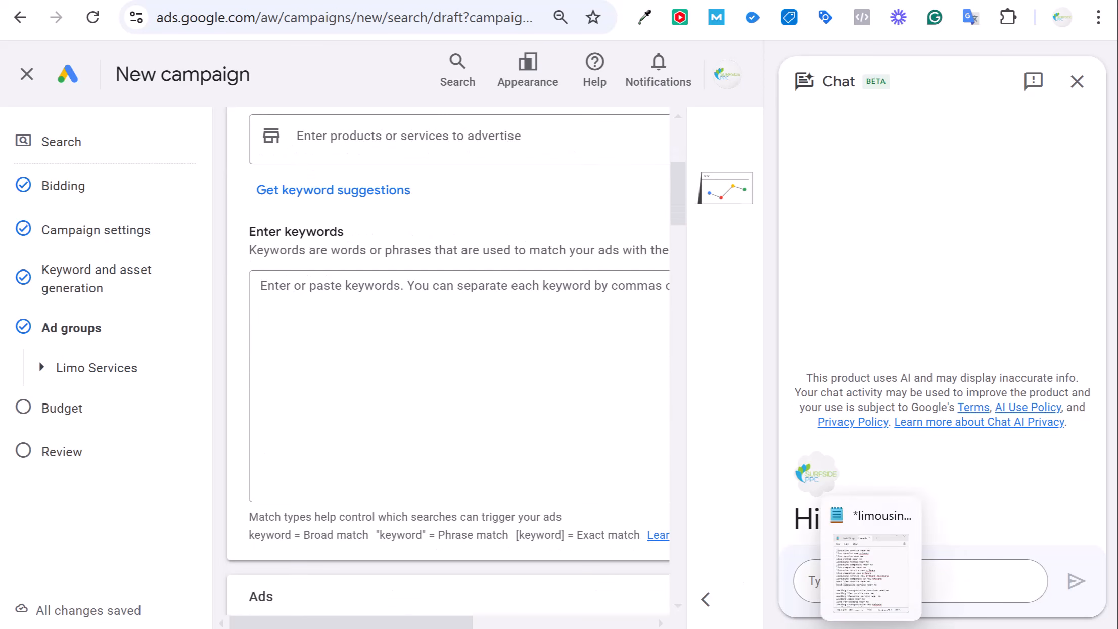
{"action": "left_click", "coordinate": [872, 628]}
{"action": "left_click_drag", "start_coordinate": [823, 429], "coordinate": [413, 317]}
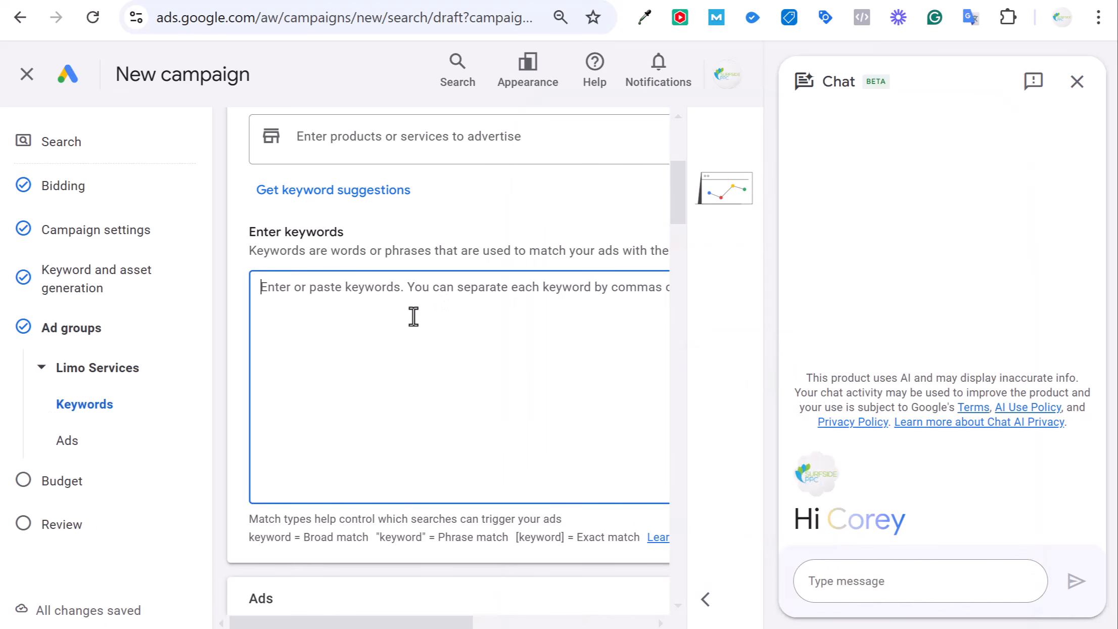
{"action": "left_click", "coordinate": [1077, 81]}
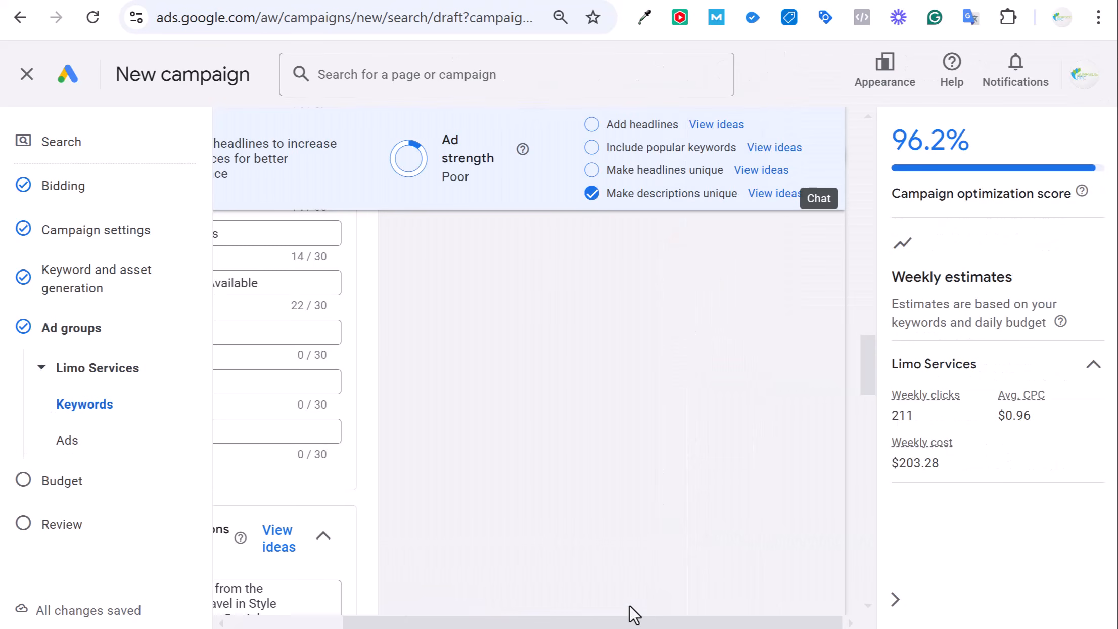
{"action": "left_click_drag", "start_coordinate": [498, 623], "coordinate": [382, 625]}
{"action": "scroll", "coordinate": [660, 473], "scroll_direction": "up", "scroll_amount": 17}
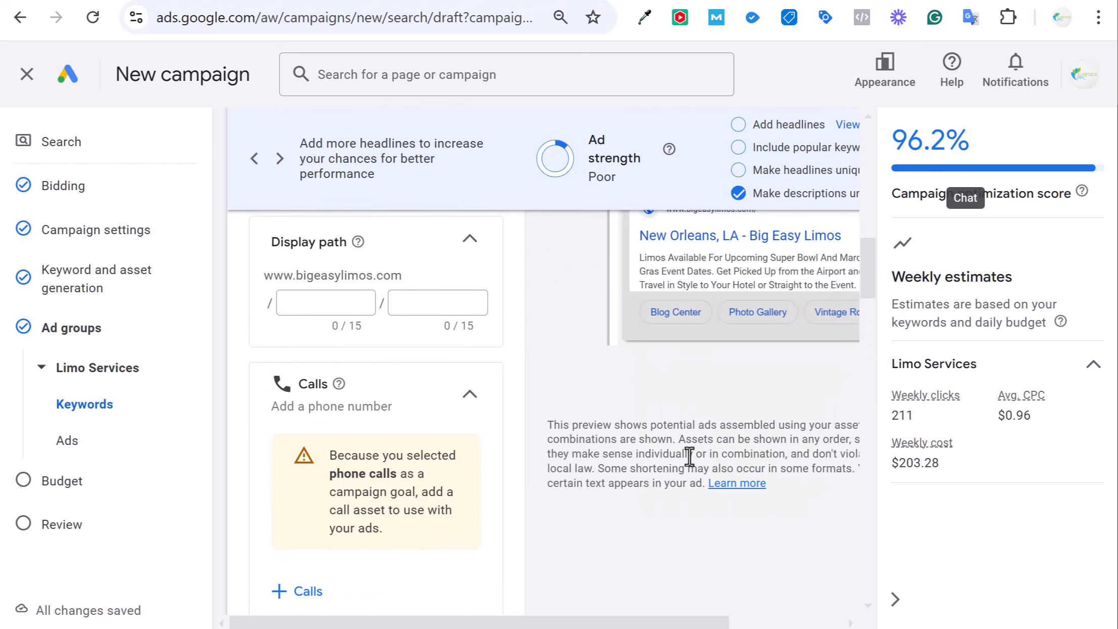
{"action": "scroll", "coordinate": [537, 382], "scroll_direction": "up", "scroll_amount": 4}
{"action": "scroll", "coordinate": [534, 382], "scroll_direction": "down", "scroll_amount": 2}
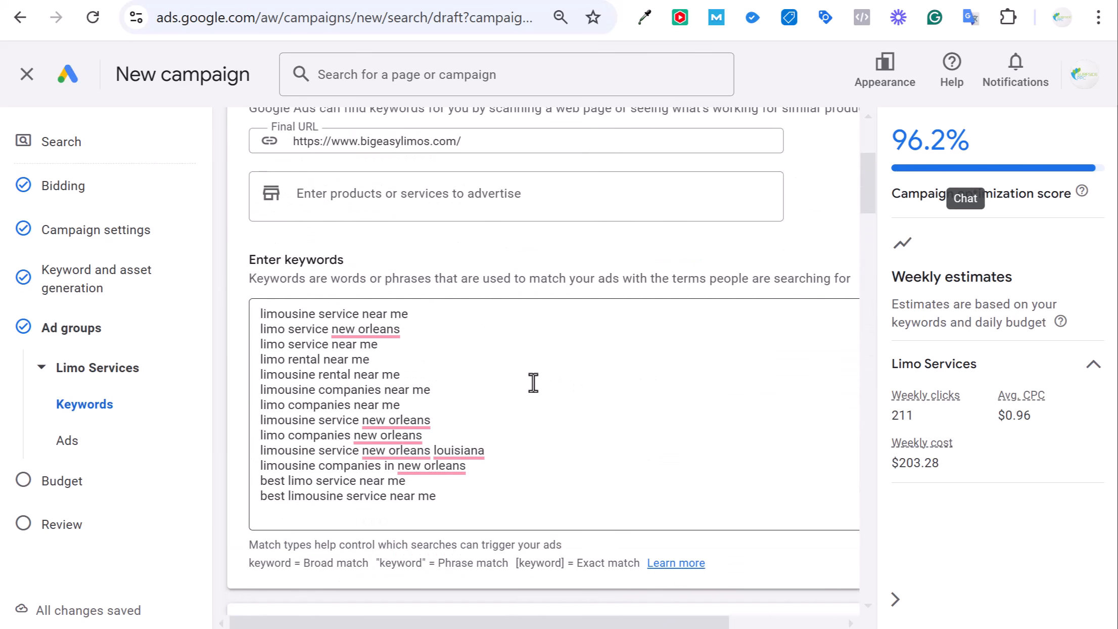
Enclose every keyword, from limousine service near me to best limousine service near me, in square brackets to make them exact match
{"action": "left_click", "coordinate": [501, 312]}
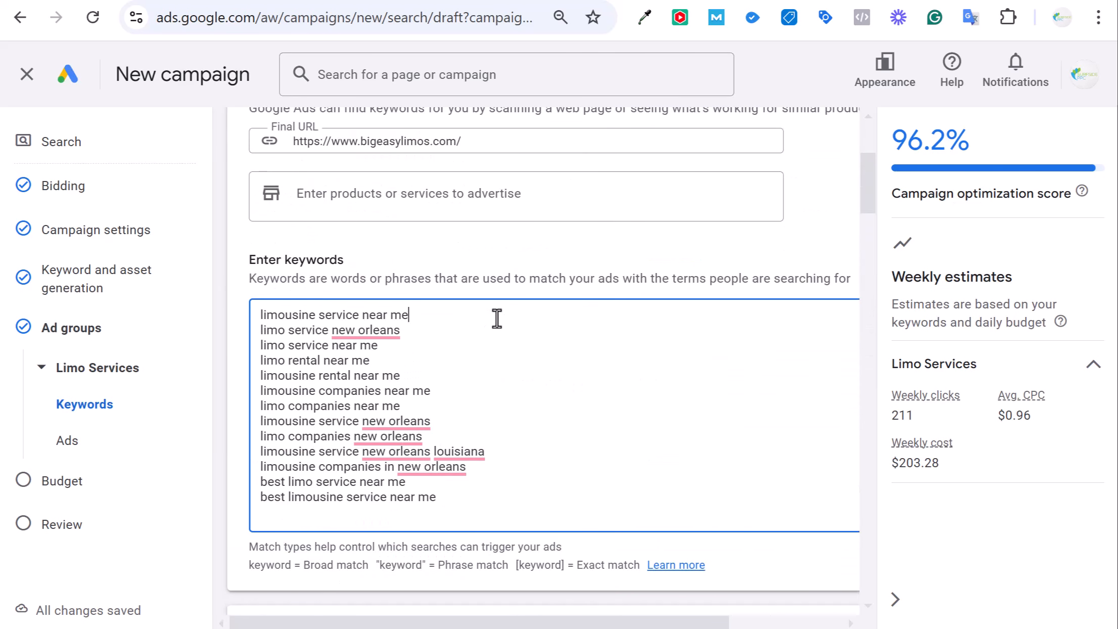
{"action": "type", "text": "]"}
{"action": "left_click", "coordinate": [430, 348]}
{"action": "type", "text": "]"}
{"action": "left_click", "coordinate": [439, 363]}
{"action": "type", "text": "]"}
{"action": "left_click", "coordinate": [459, 380]}
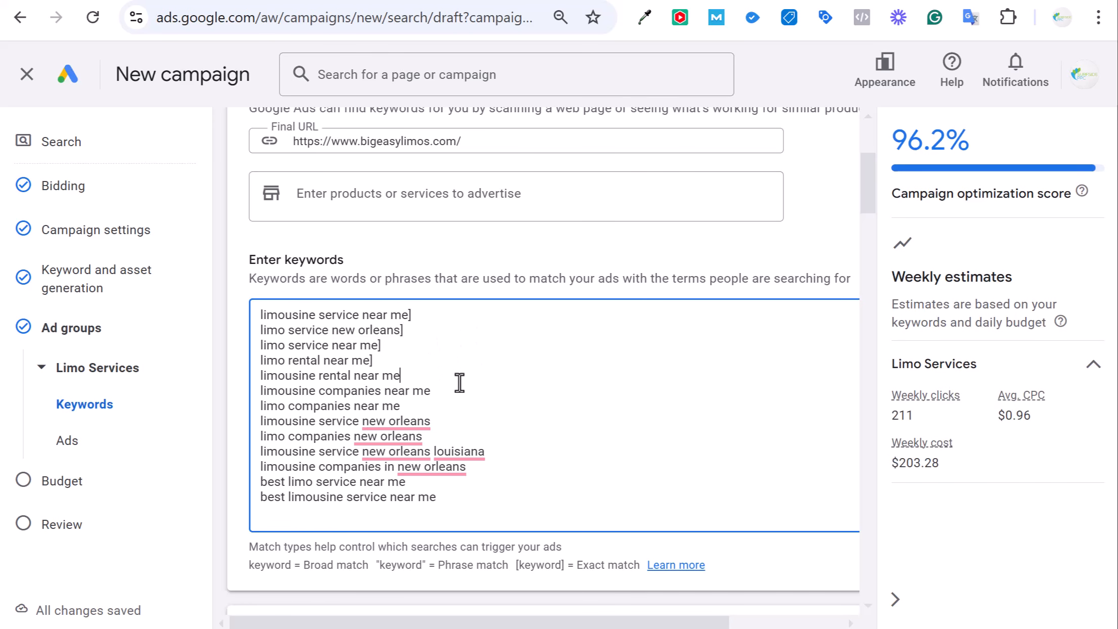
{"action": "left_click", "coordinate": [495, 426]}
{"action": "type", "text": "]"}
{"action": "left_click", "coordinate": [514, 443]}
{"action": "type", "text": "]"}
{"action": "left_click", "coordinate": [543, 454]}
{"action": "type", "text": "]"}
{"action": "left_click", "coordinate": [534, 475]}
{"action": "type", "text": "]"}
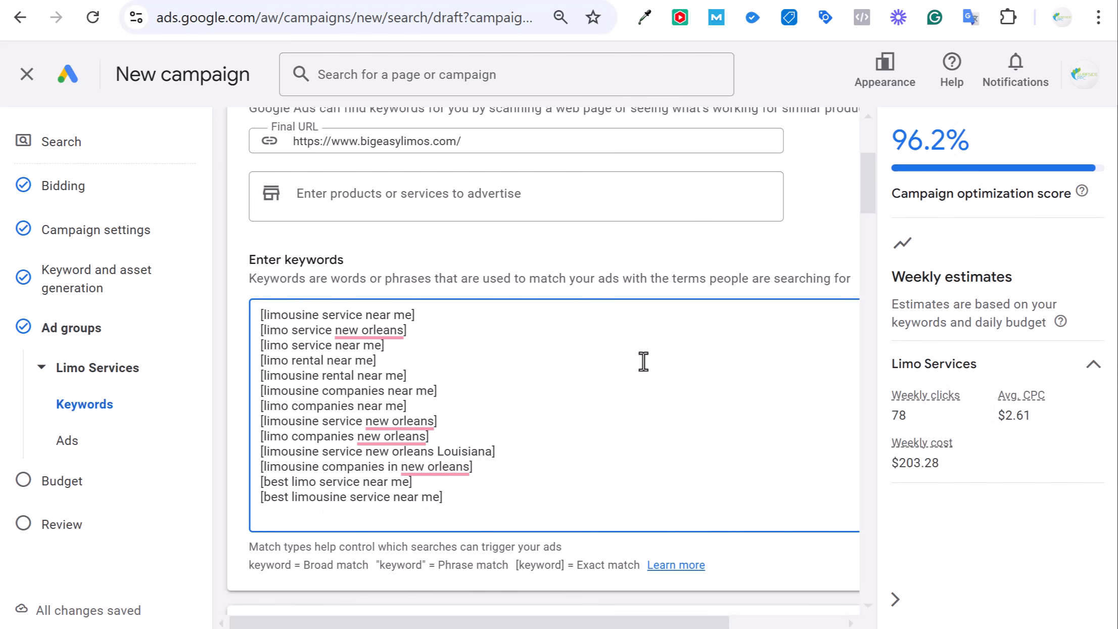
{"action": "left_click", "coordinate": [554, 281]}
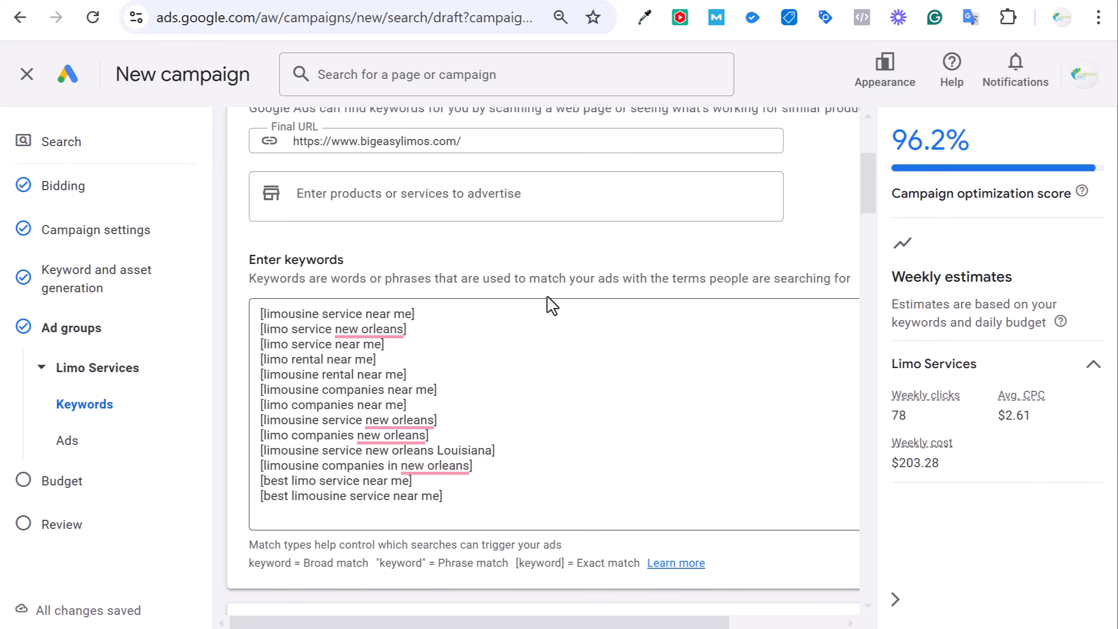
Switch to the Big Easy Limos website, open the Limousines page of its fleet and look through the page's content
{"action": "scroll", "coordinate": [604, 456], "scroll_direction": "down", "scroll_amount": 8}
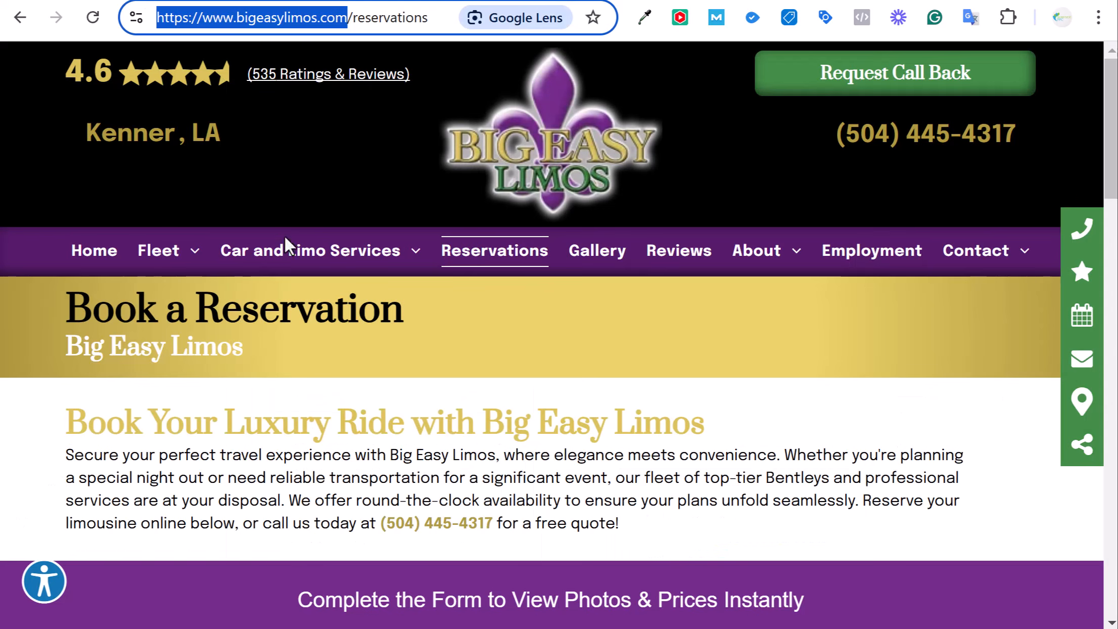
{"action": "mouse_move", "coordinate": [167, 253]}
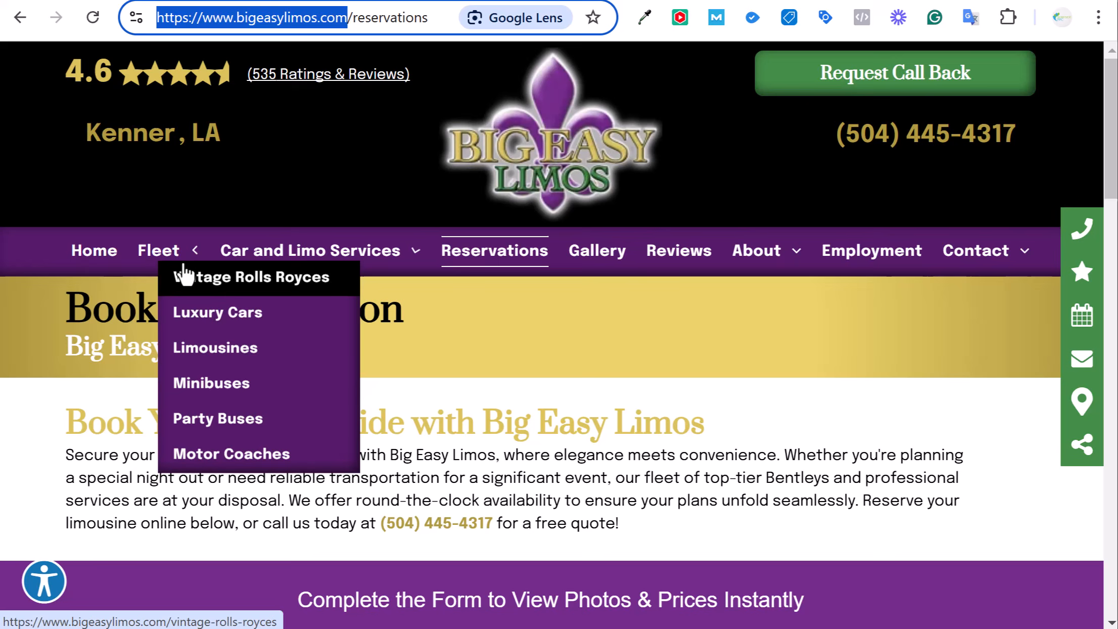
{"action": "right_click", "coordinate": [208, 354]}
{"action": "left_click", "coordinate": [202, 366]}
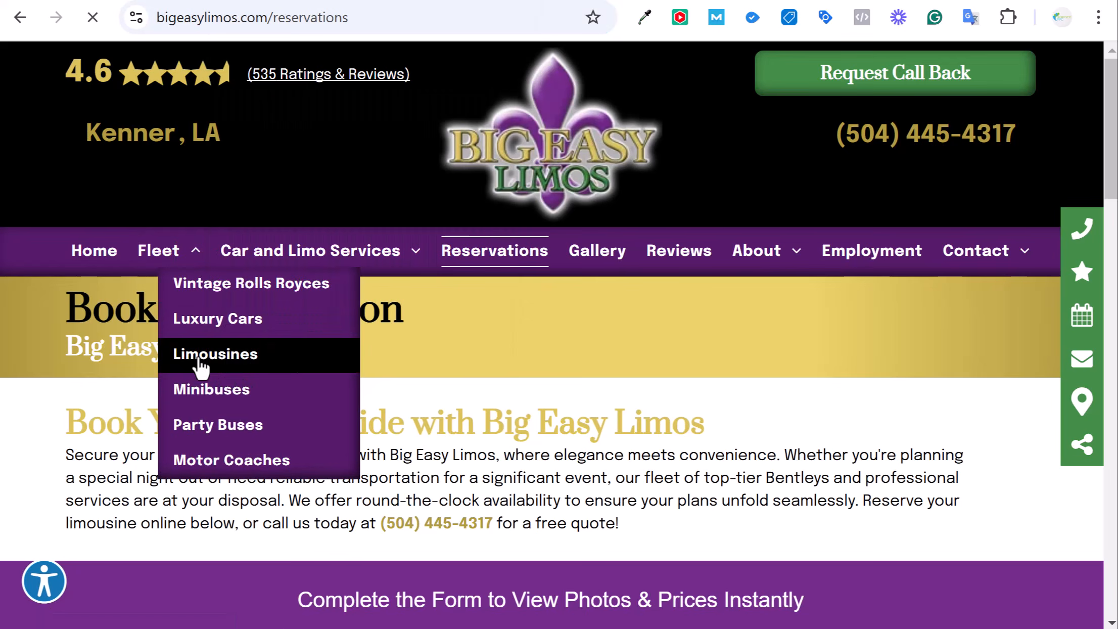
{"action": "scroll", "coordinate": [476, 374], "scroll_direction": "down", "scroll_amount": 3}
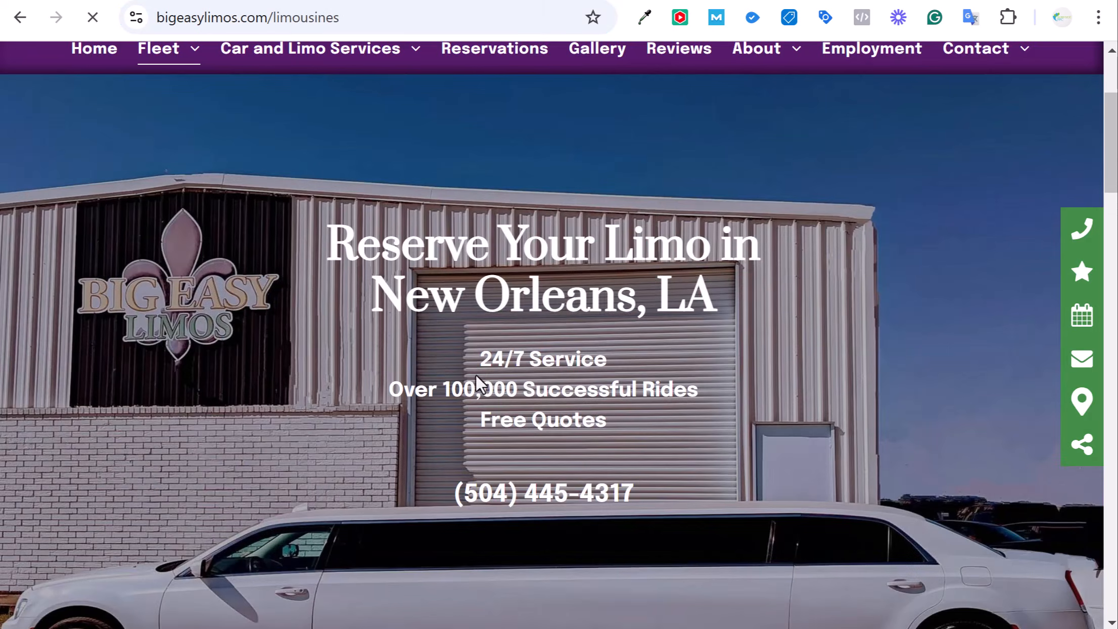
{"action": "scroll", "coordinate": [476, 374], "scroll_direction": "down", "scroll_amount": 10}
{"action": "scroll", "coordinate": [529, 325], "scroll_direction": "down", "scroll_amount": 5}
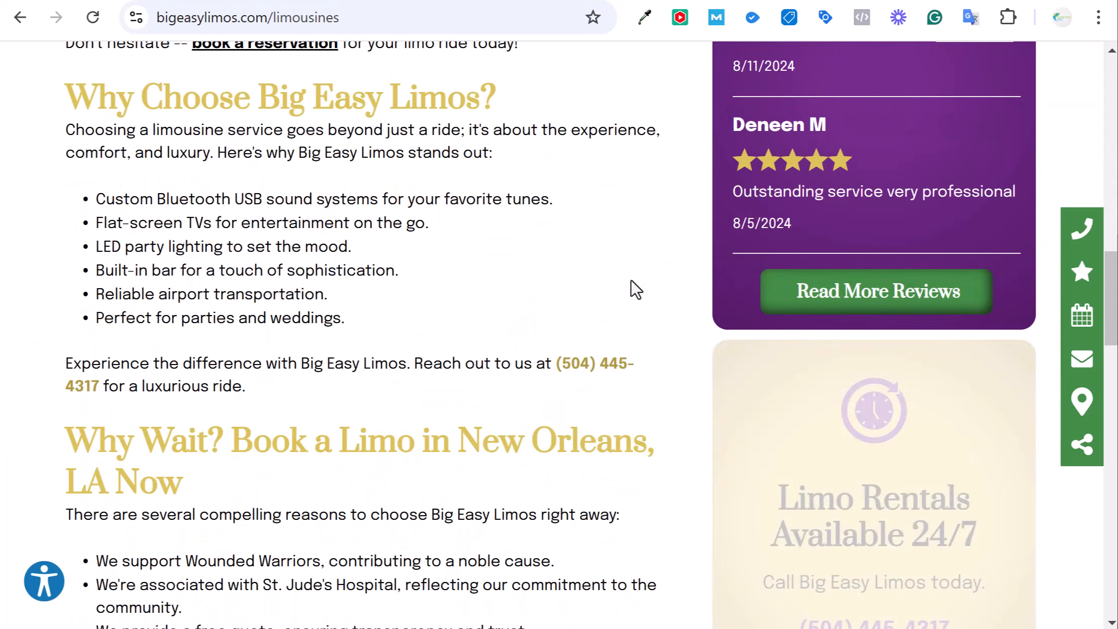
Copy the address bigeasylimos.com/limousines from the website and set it as the ad's final URL in the Google Ads draft
{"action": "left_click", "coordinate": [183, 23]}
{"action": "key", "text": "ctrl+c"}
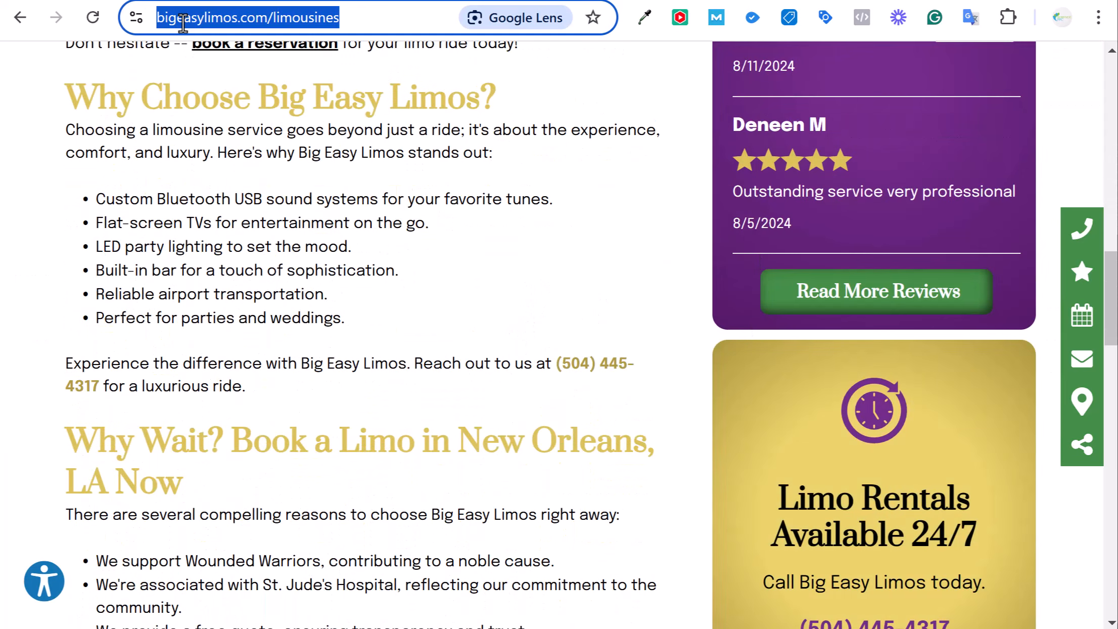
{"action": "left_click", "coordinate": [202, 1]}
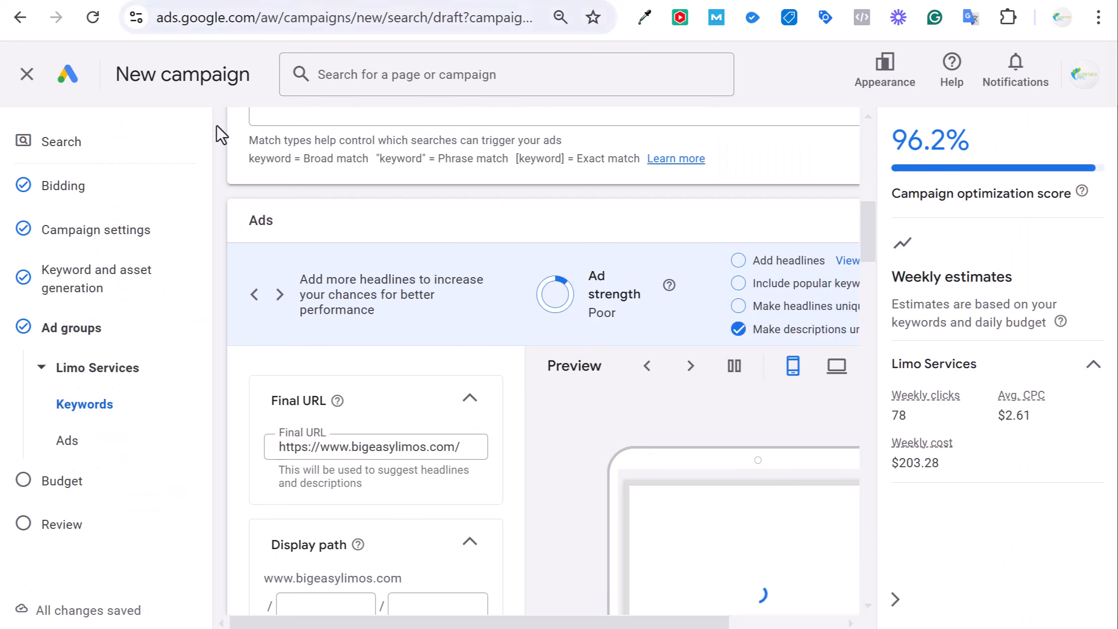
{"action": "triple_click", "coordinate": [377, 449]}
{"action": "key", "text": "ctrl+v"}
Set the first part of the ad's display path to limo-rentals
{"action": "scroll", "coordinate": [511, 435], "scroll_direction": "down", "scroll_amount": 5}
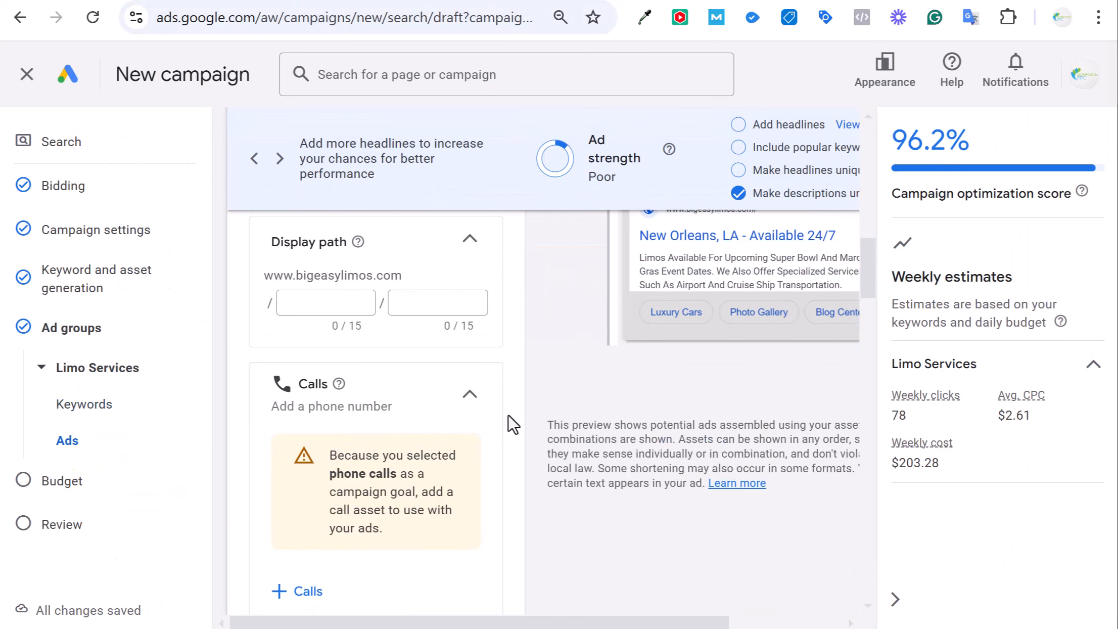
{"action": "left_click", "coordinate": [324, 302]}
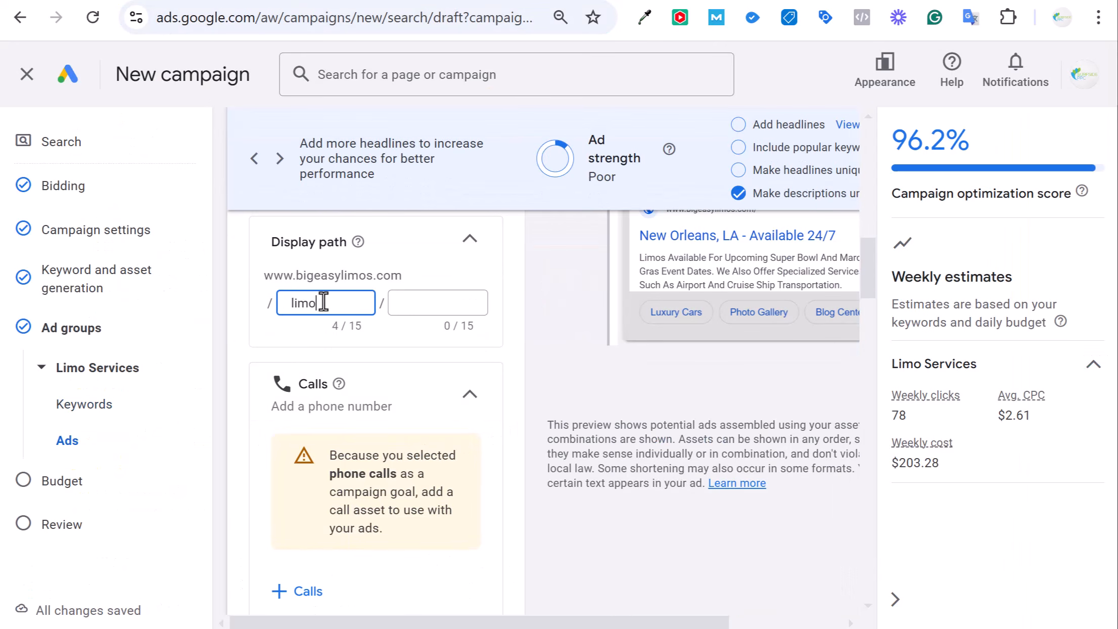
{"action": "scroll", "coordinate": [325, 303], "scroll_direction": "down", "scroll_amount": 2}
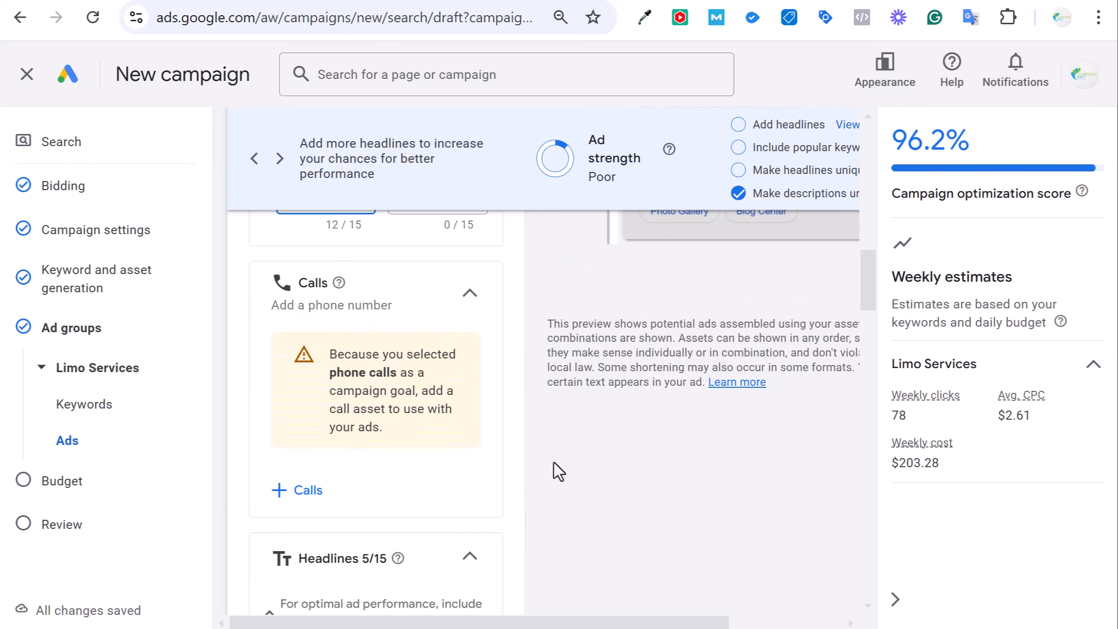
Check the business phone number in the header of the Big Easy Limos website and return to the Google Ads draft
{"action": "left_click", "coordinate": [206, 1]}
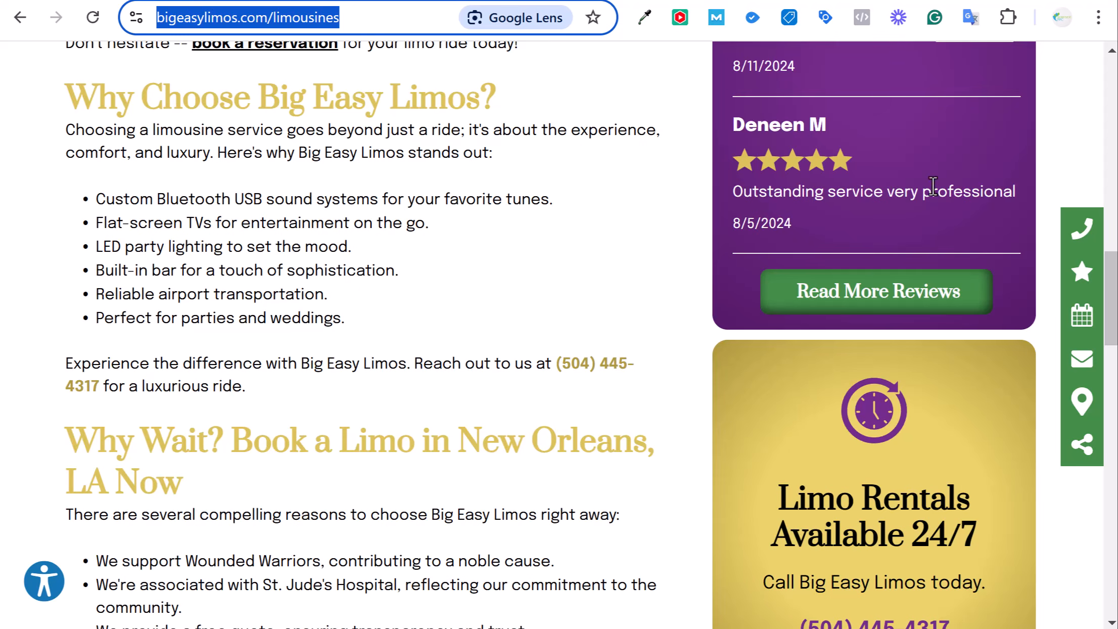
{"action": "scroll", "coordinate": [933, 186], "scroll_direction": "up", "scroll_amount": 15}
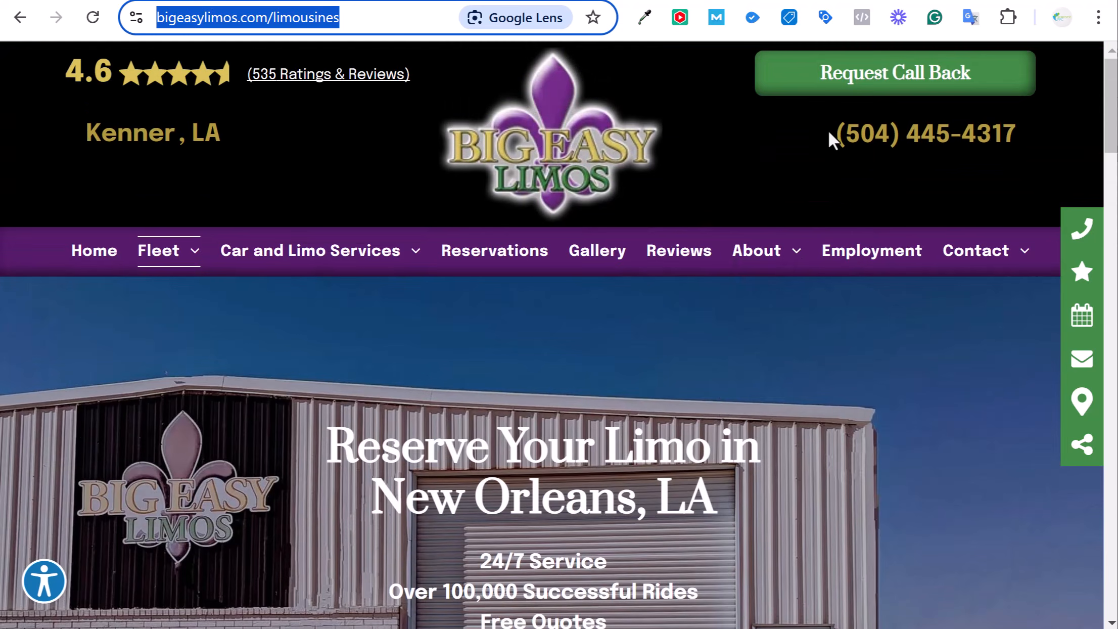
{"action": "left_click", "coordinate": [164, 1]}
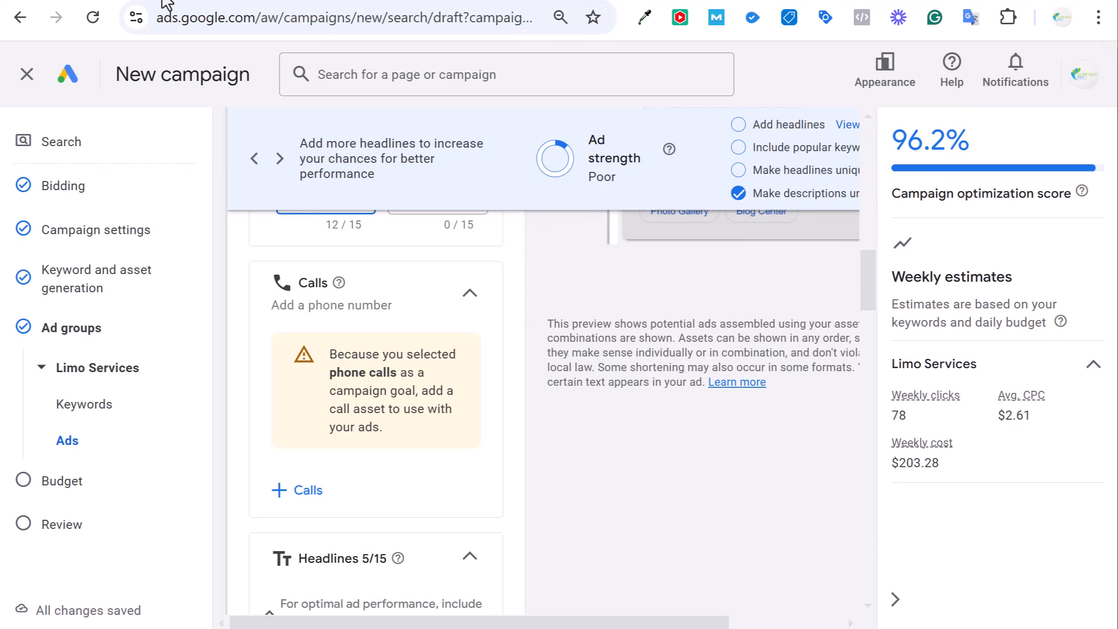
Review the ad's suggested headlines and the pin position options for the New Orleans, LA headline
{"action": "scroll", "coordinate": [536, 445], "scroll_direction": "down", "scroll_amount": 3}
{"action": "scroll", "coordinate": [553, 432], "scroll_direction": "down", "scroll_amount": 3}
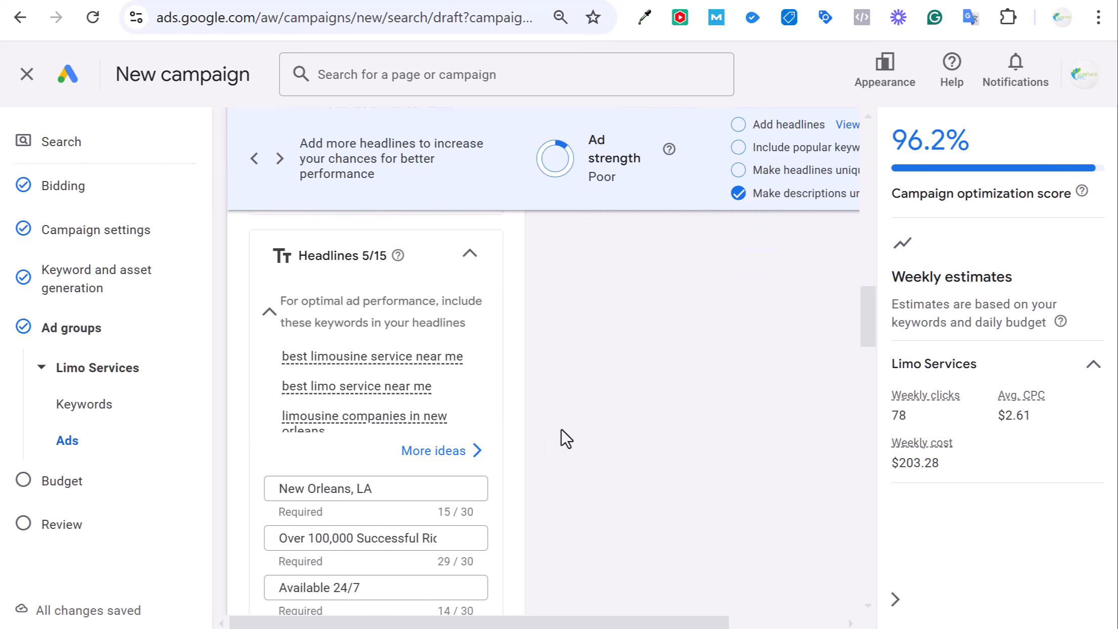
{"action": "scroll", "coordinate": [558, 422], "scroll_direction": "down", "scroll_amount": 5}
{"action": "scroll", "coordinate": [555, 440], "scroll_direction": "up", "scroll_amount": 2}
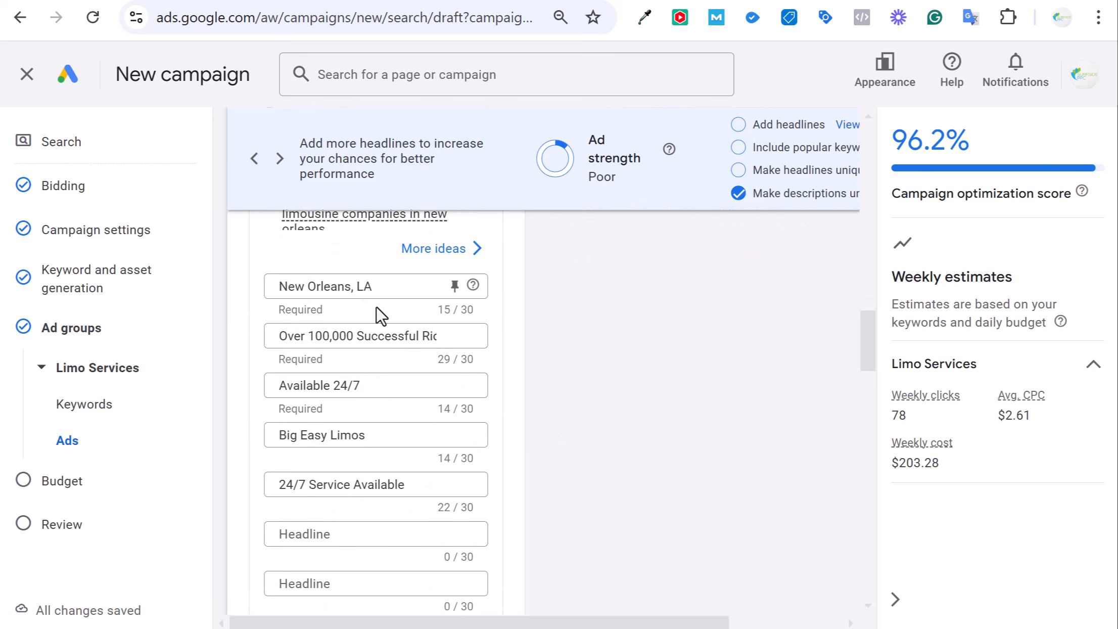
{"action": "left_click_drag", "start_coordinate": [377, 286], "coordinate": [255, 296]}
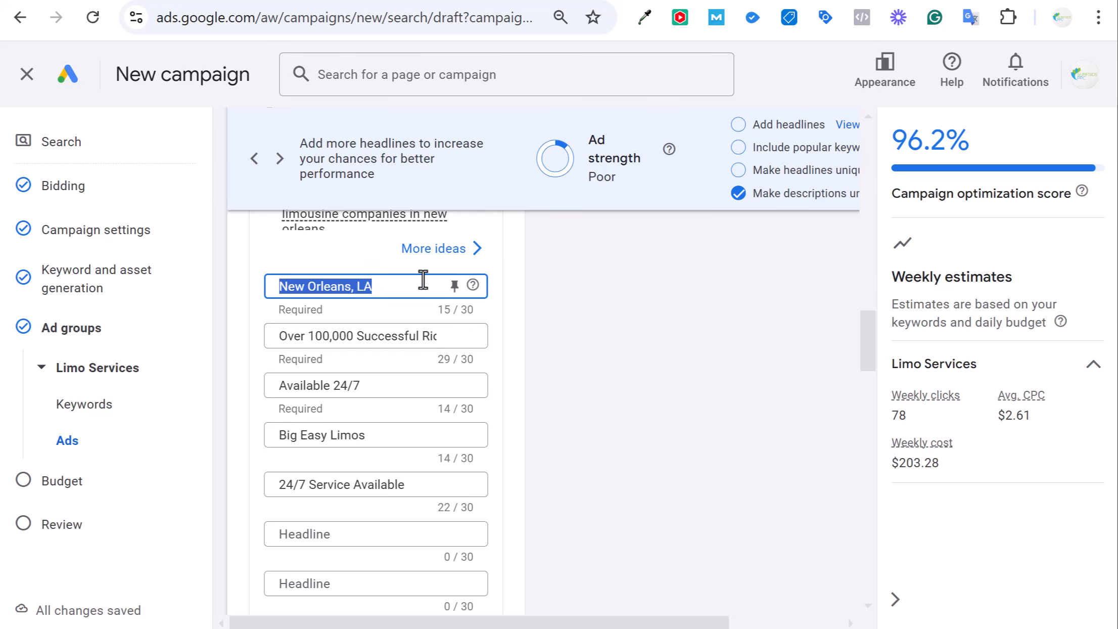
{"action": "left_click", "coordinate": [455, 286]}
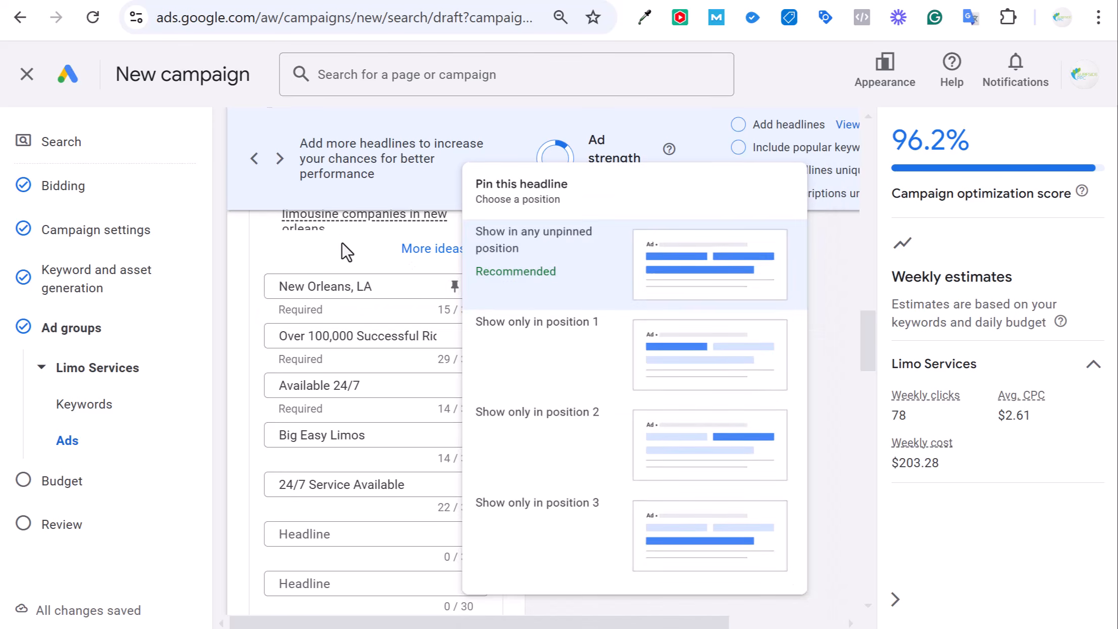
{"action": "left_click", "coordinate": [386, 294]}
Replace the first headline with New Orleans Limo Service
{"action": "scroll", "coordinate": [565, 326], "scroll_direction": "up", "scroll_amount": 5}
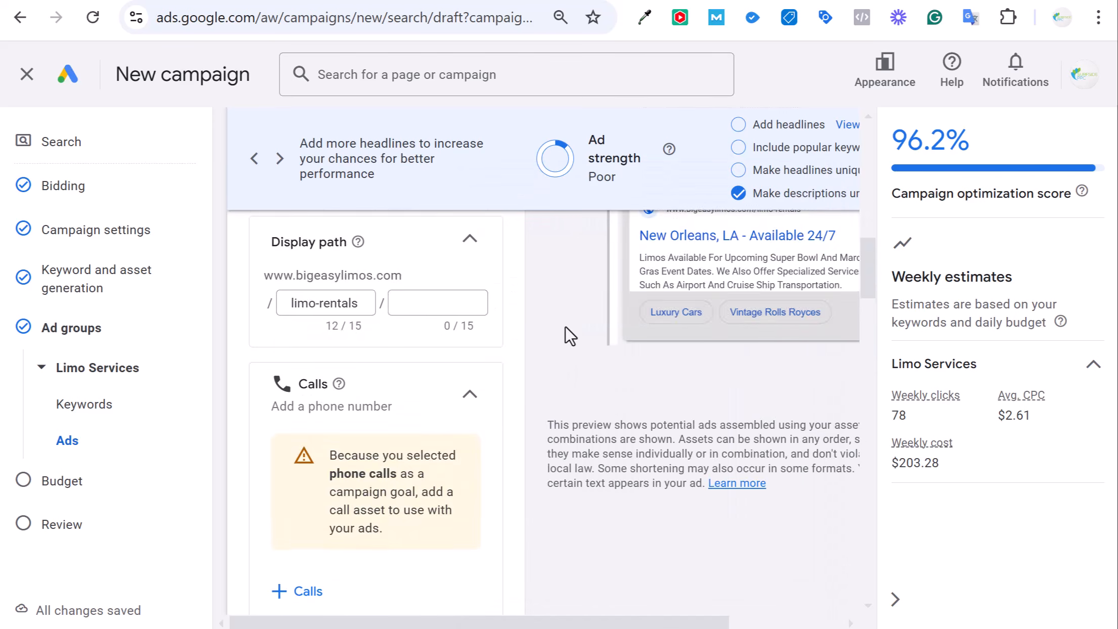
{"action": "scroll", "coordinate": [565, 326], "scroll_direction": "down", "scroll_amount": 3}
{"action": "scroll", "coordinate": [532, 404], "scroll_direction": "down", "scroll_amount": 5}
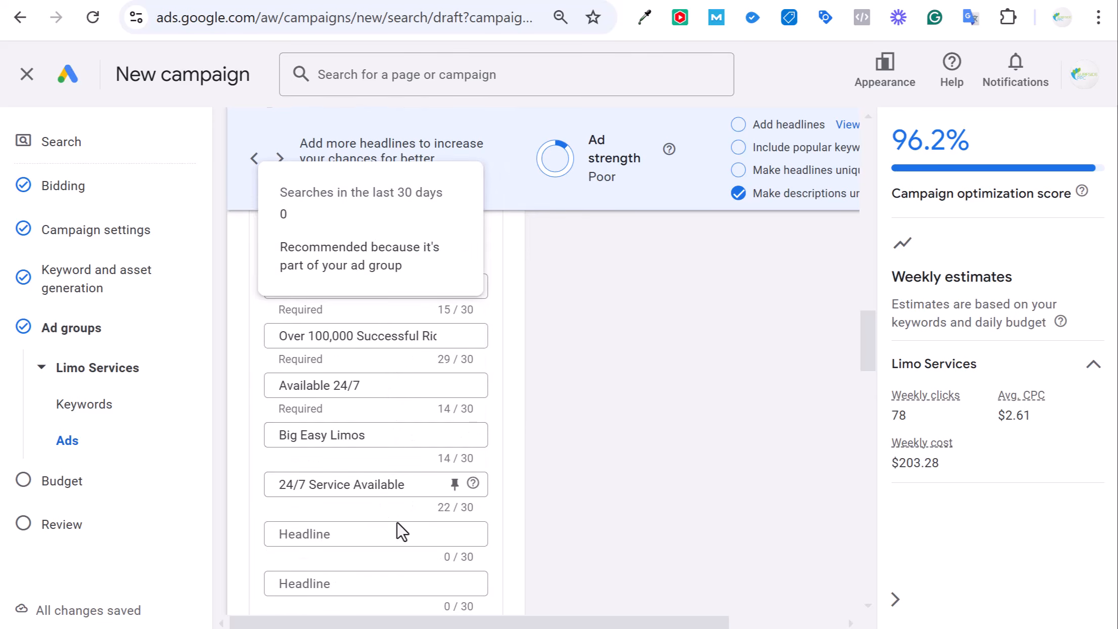
{"action": "scroll", "coordinate": [399, 526], "scroll_direction": "up", "scroll_amount": 1}
{"action": "triple_click", "coordinate": [373, 293]}
{"action": "type", "text": "New "}
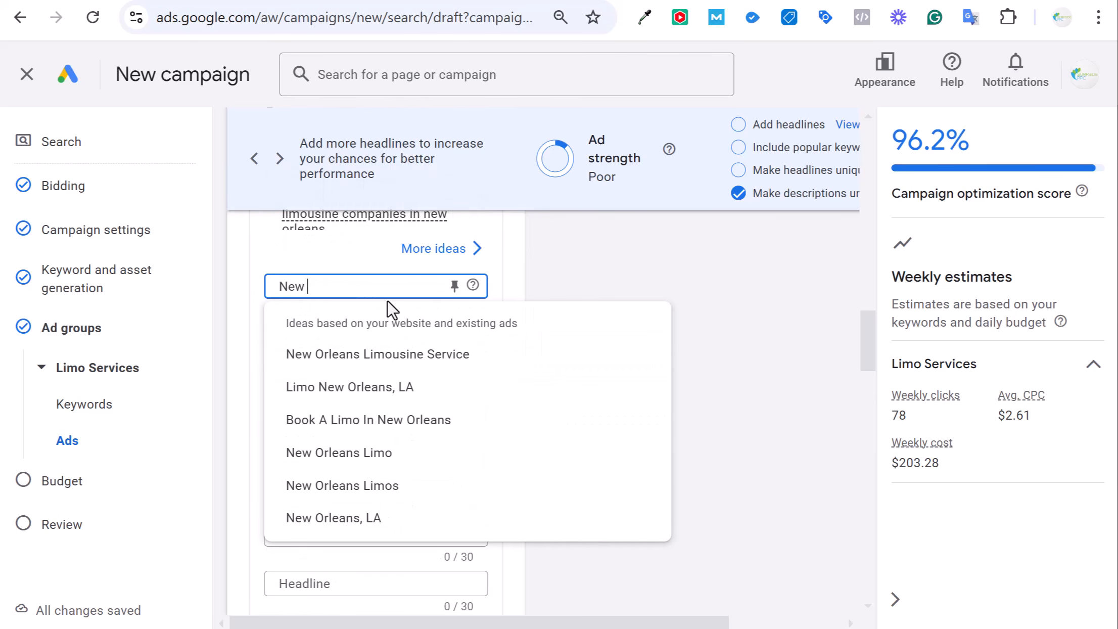
{"action": "type", "text": "Orleans Limo Service"}
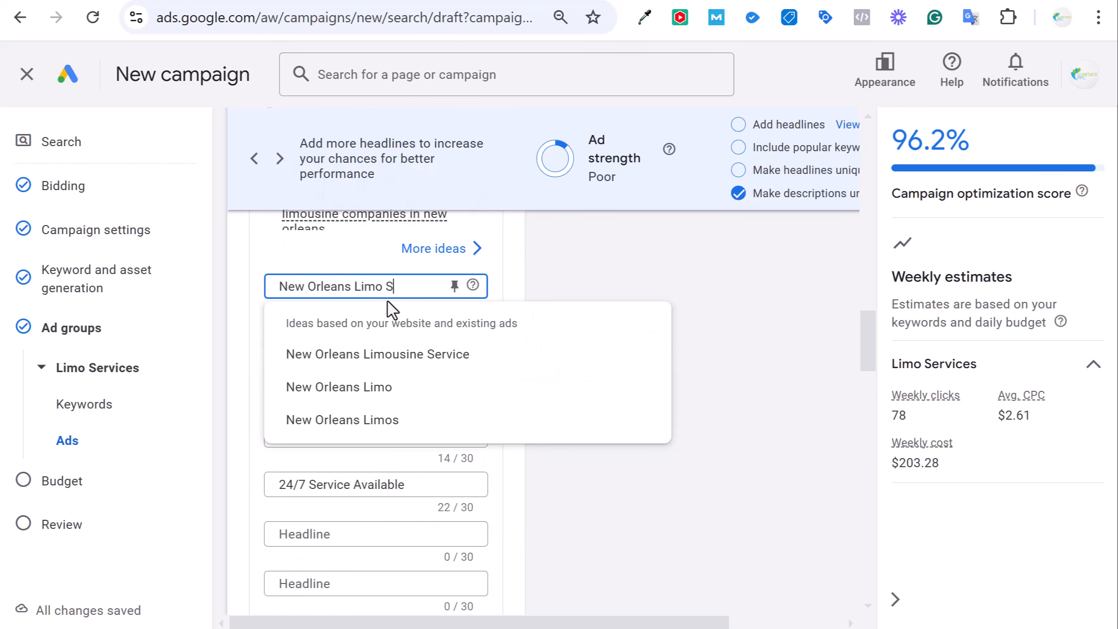
Replace the second to fourth headlines with the suggestions New Orleans Limousine Service, Luxury Limousine Service and Book A Limo In New Orleans
{"action": "triple_click", "coordinate": [383, 336]}
{"action": "key", "text": "BackSpace"}
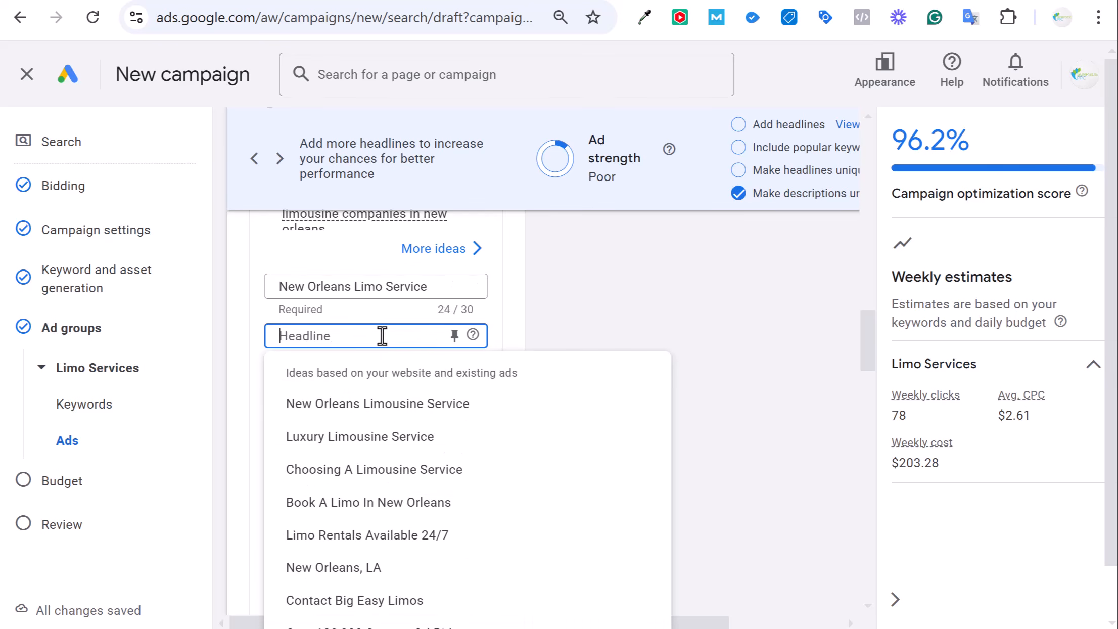
{"action": "left_click", "coordinate": [385, 417]}
{"action": "left_click_drag", "start_coordinate": [361, 385], "coordinate": [243, 392]}
{"action": "key", "text": "BackSpace"}
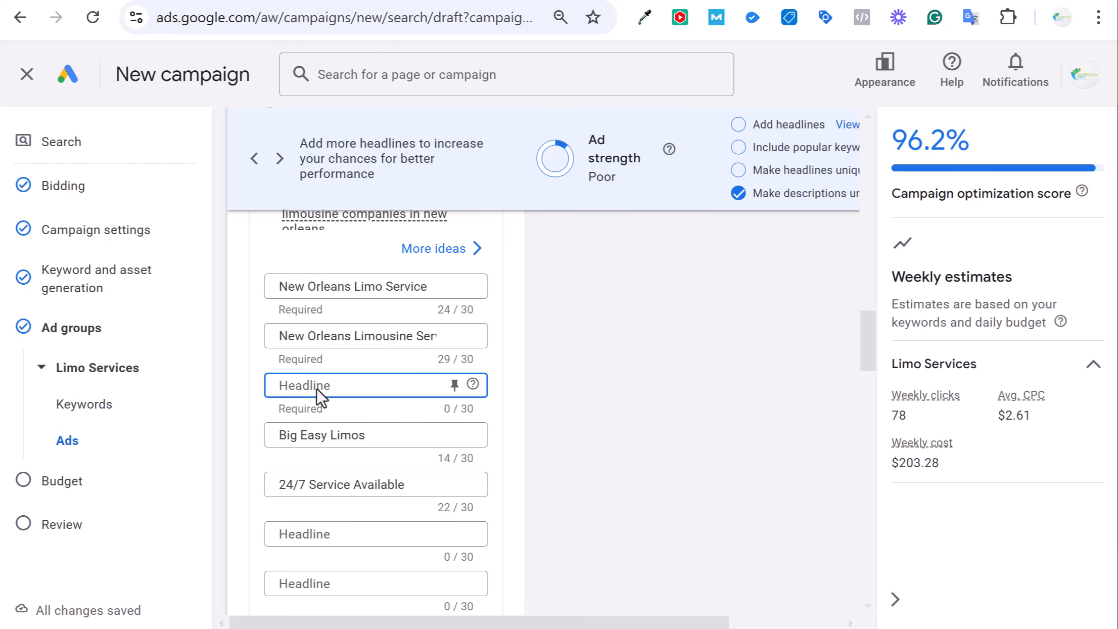
{"action": "left_click", "coordinate": [371, 457]}
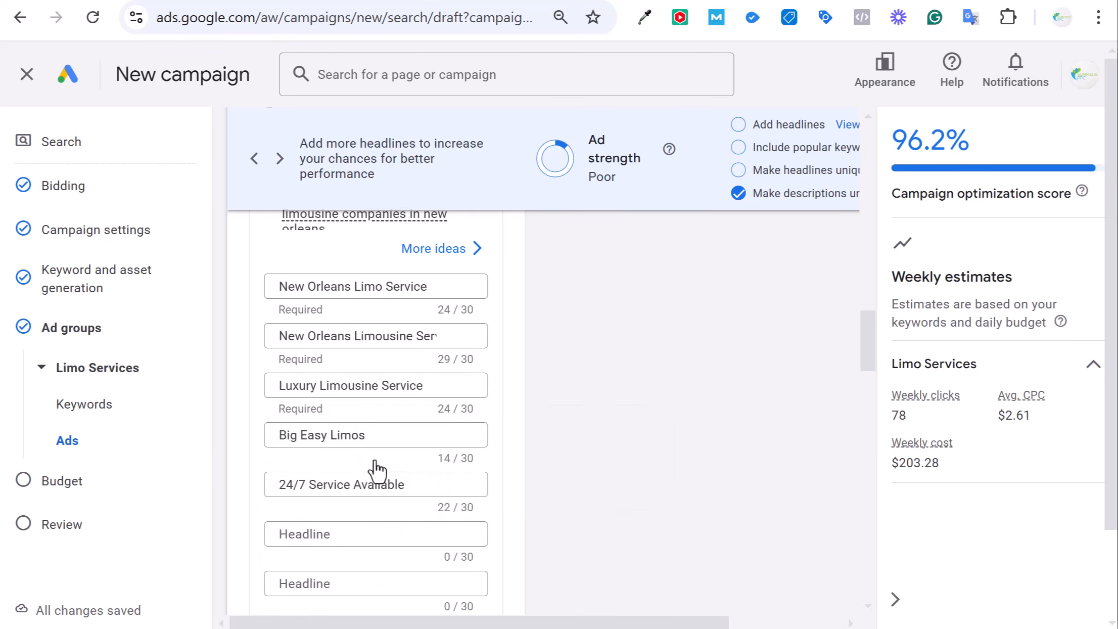
{"action": "left_click_drag", "start_coordinate": [366, 435], "coordinate": [284, 431]}
{"action": "key", "text": "BackSpace"}
{"action": "left_click", "coordinate": [336, 537]}
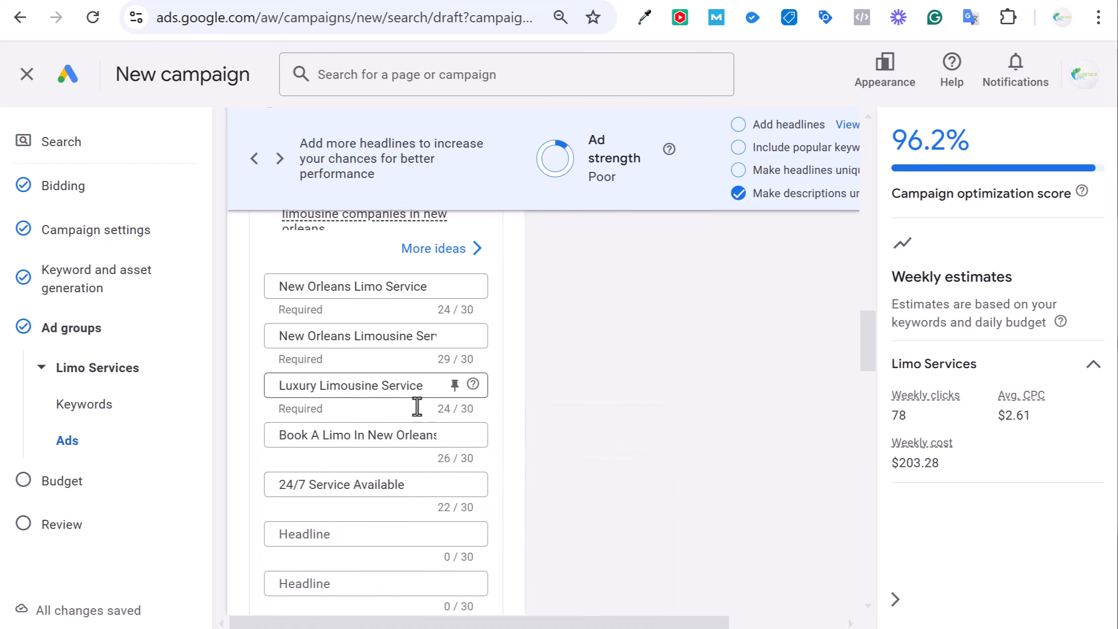
Pin the first four headlines, from New Orleans Limo Service to Book A Limo In New Orleans, to position 1
{"action": "left_click", "coordinate": [455, 287]}
{"action": "left_click", "coordinate": [482, 339]}
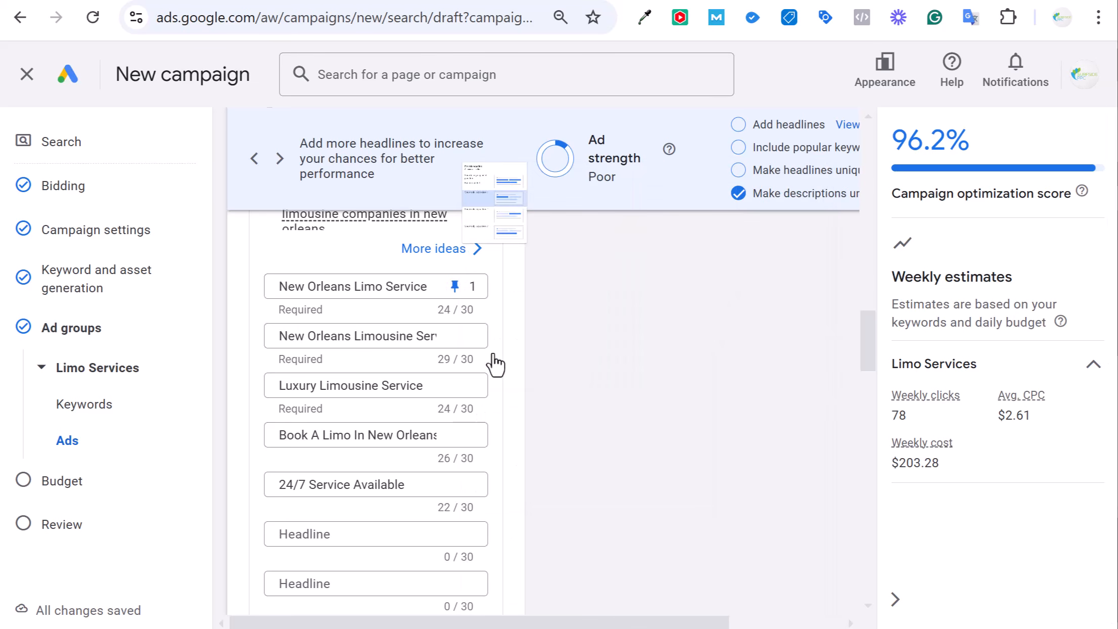
{"action": "left_click", "coordinate": [455, 336]}
{"action": "left_click", "coordinate": [507, 386]}
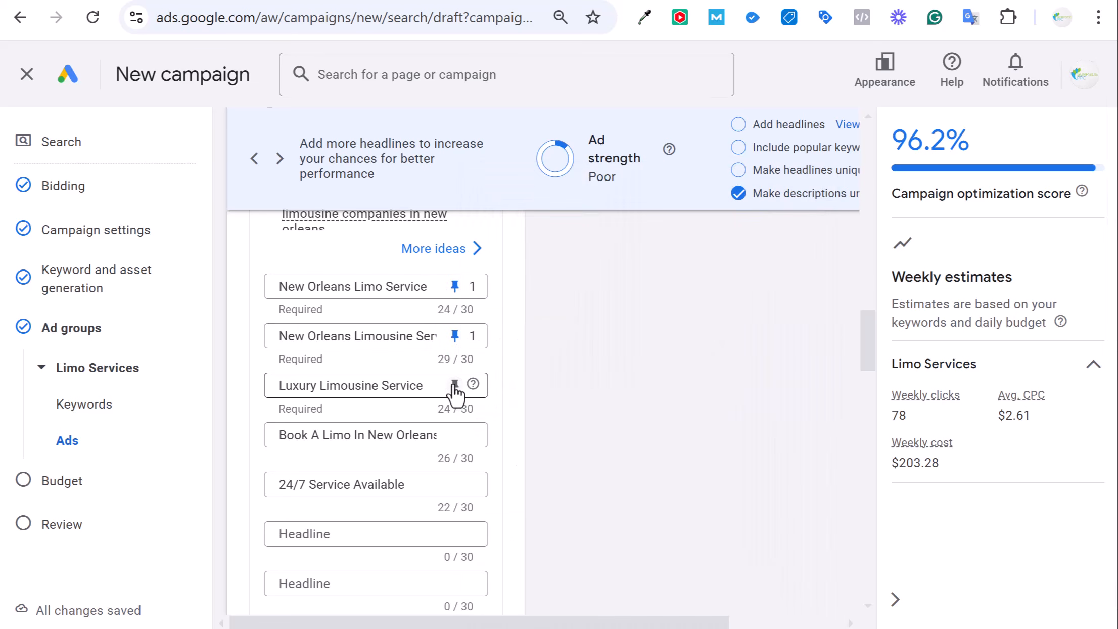
{"action": "left_click", "coordinate": [455, 386]}
{"action": "left_click", "coordinate": [535, 293]}
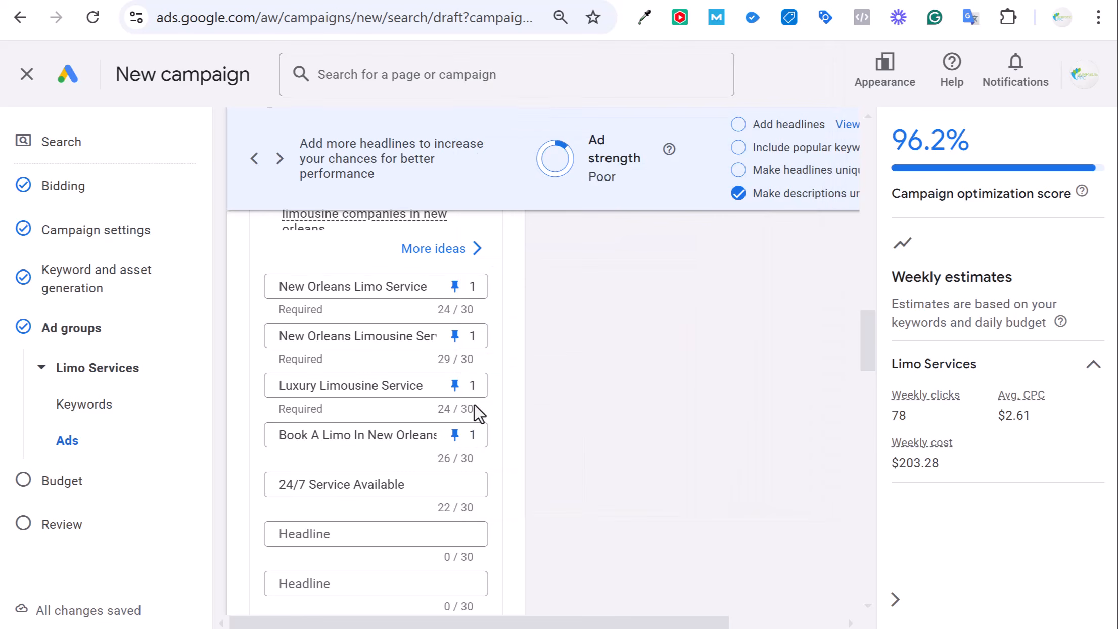
Pin the 24/7 Service Available headline to position 2
{"action": "left_click", "coordinate": [403, 485]}
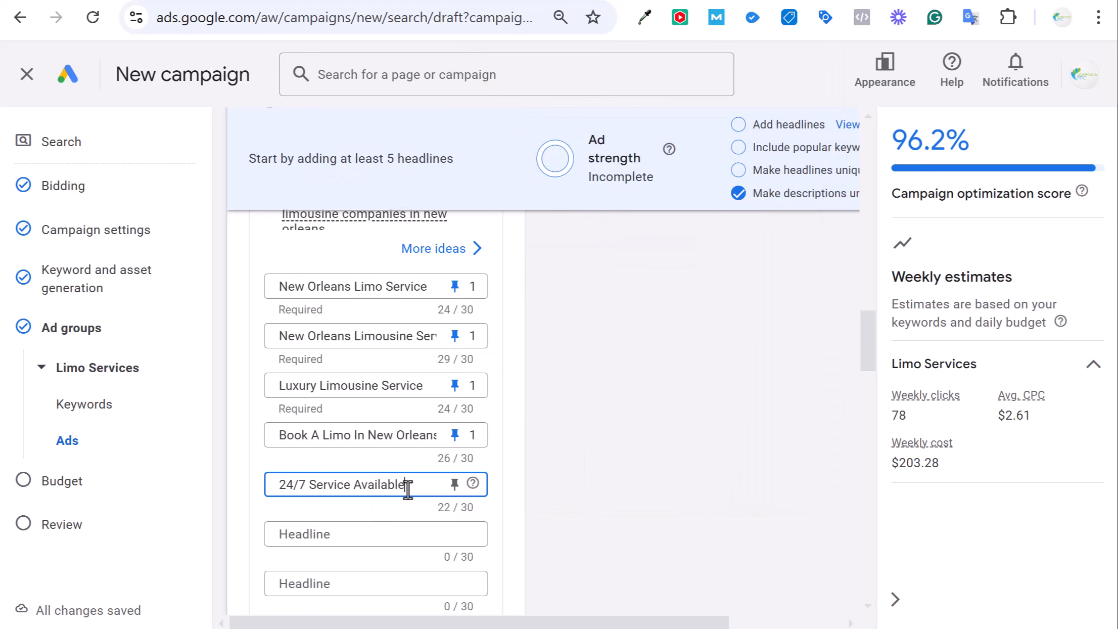
{"action": "left_click", "coordinate": [455, 486]}
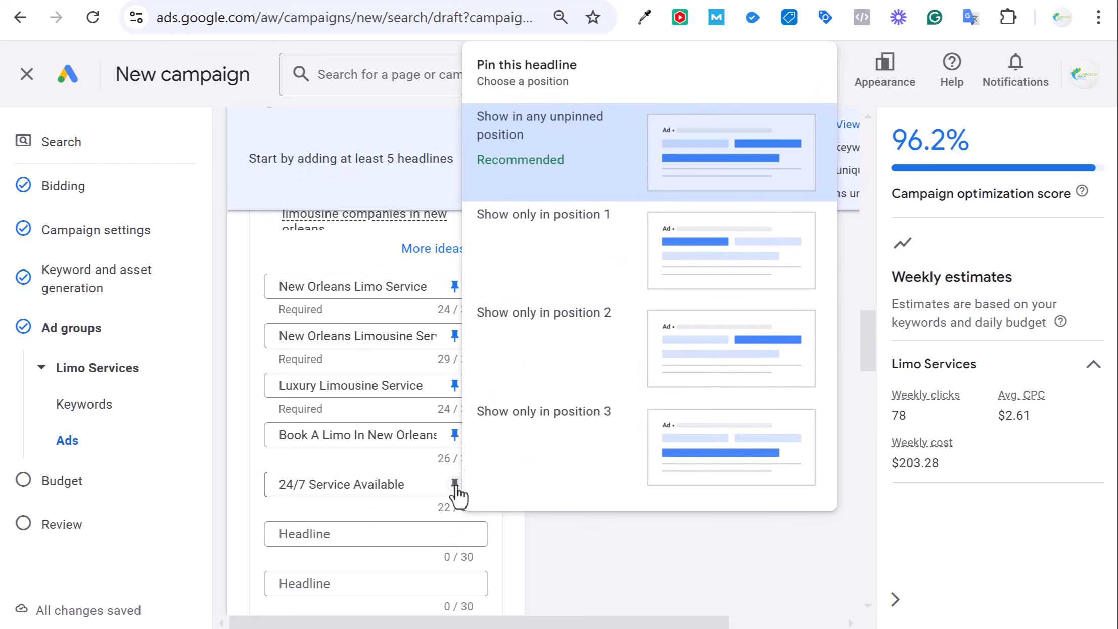
{"action": "left_click", "coordinate": [517, 337]}
Add the headline Call Us For A Free Quote and pin it to position 2
{"action": "left_click", "coordinate": [367, 534]}
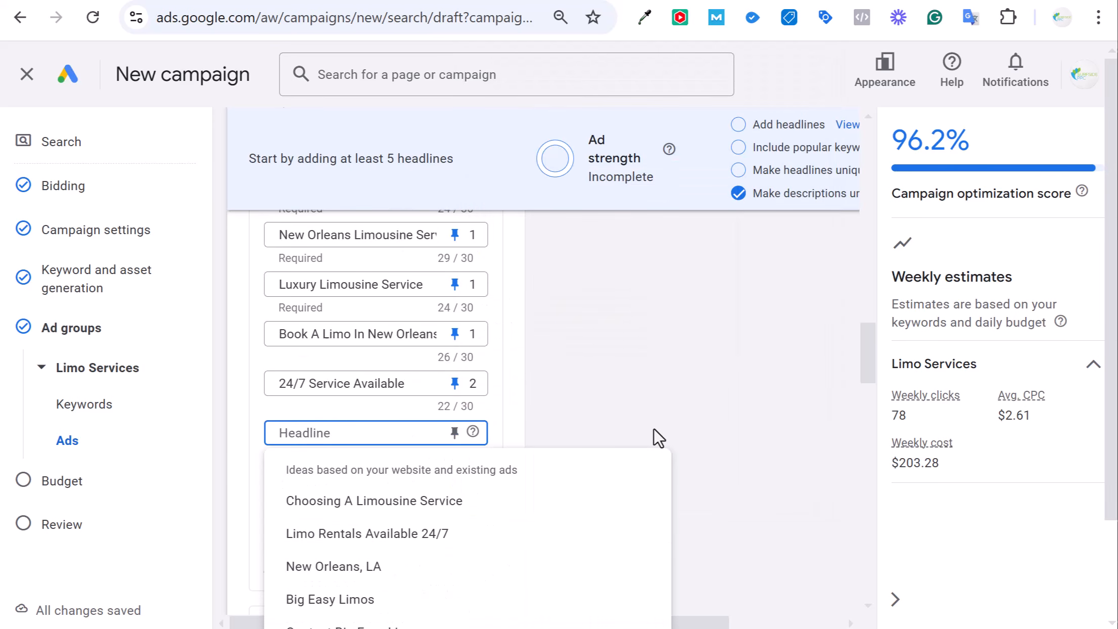
{"action": "scroll", "coordinate": [712, 375], "scroll_direction": "down", "scroll_amount": 2}
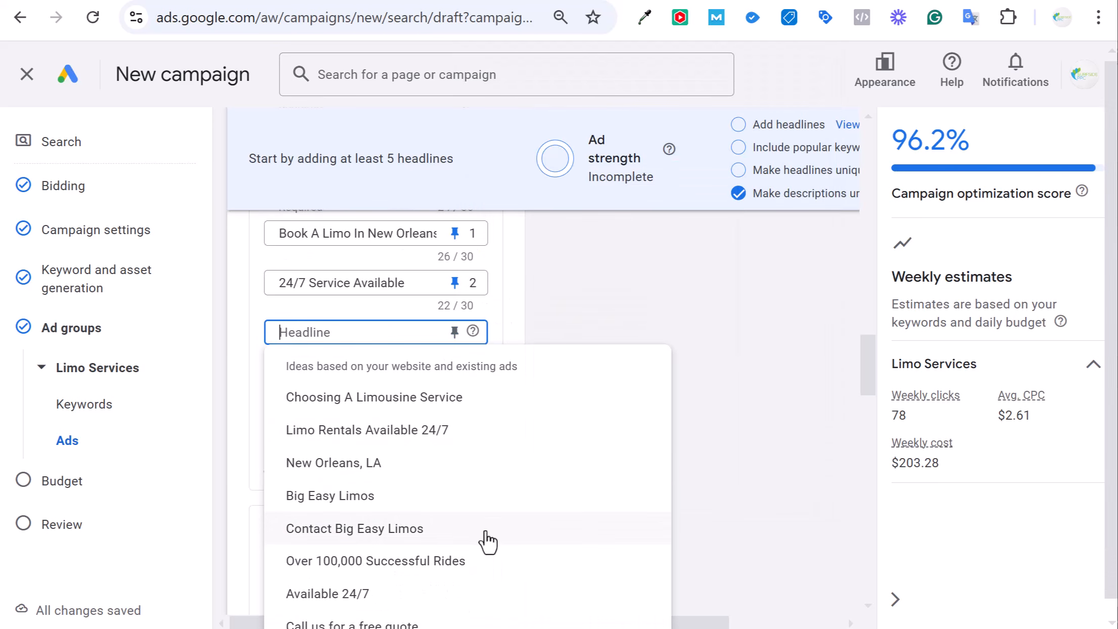
{"action": "left_click", "coordinate": [686, 303]}
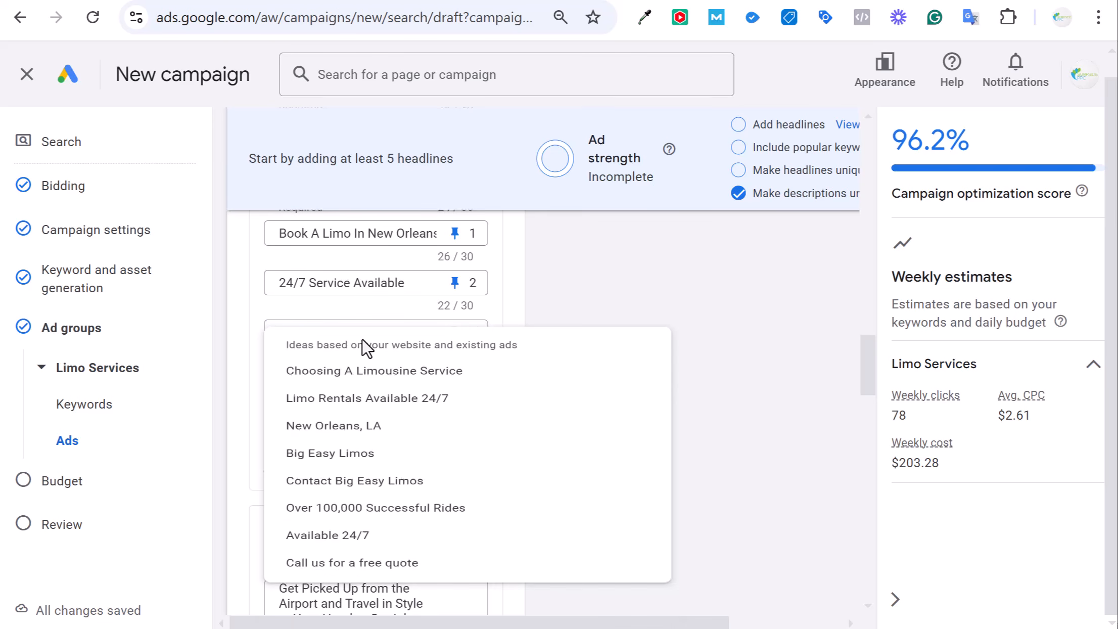
{"action": "left_click", "coordinate": [346, 334]}
{"action": "type", "text": "Call Us For A Free Quote"}
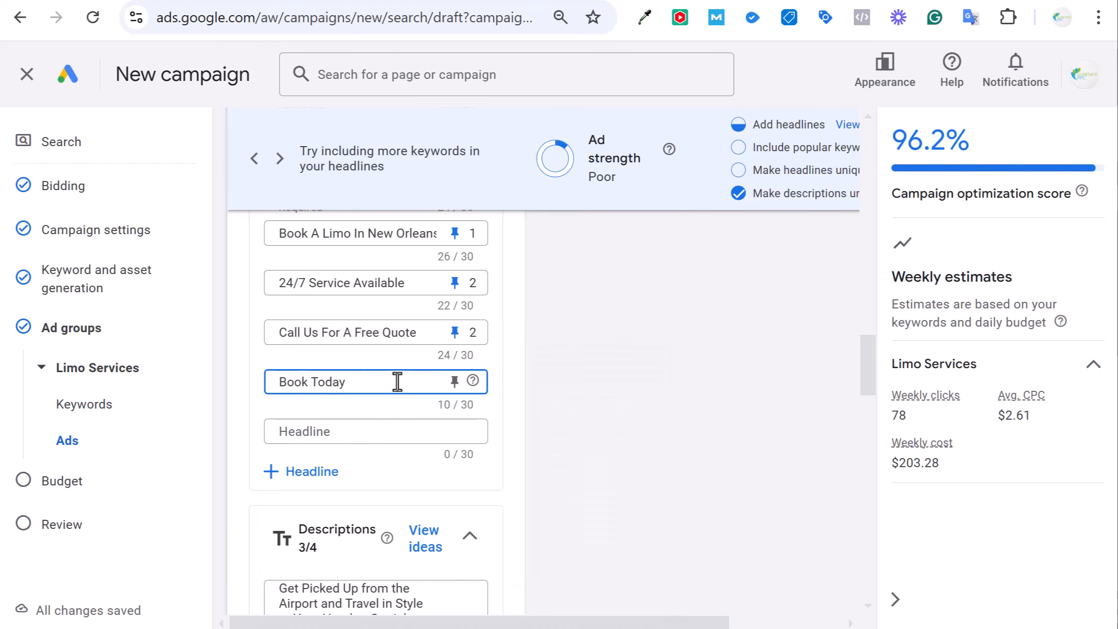
Enter Book Today Online as the next headline and pin it to position 2
{"action": "type", "text": "Online"}
{"action": "left_click", "coordinate": [457, 382]}
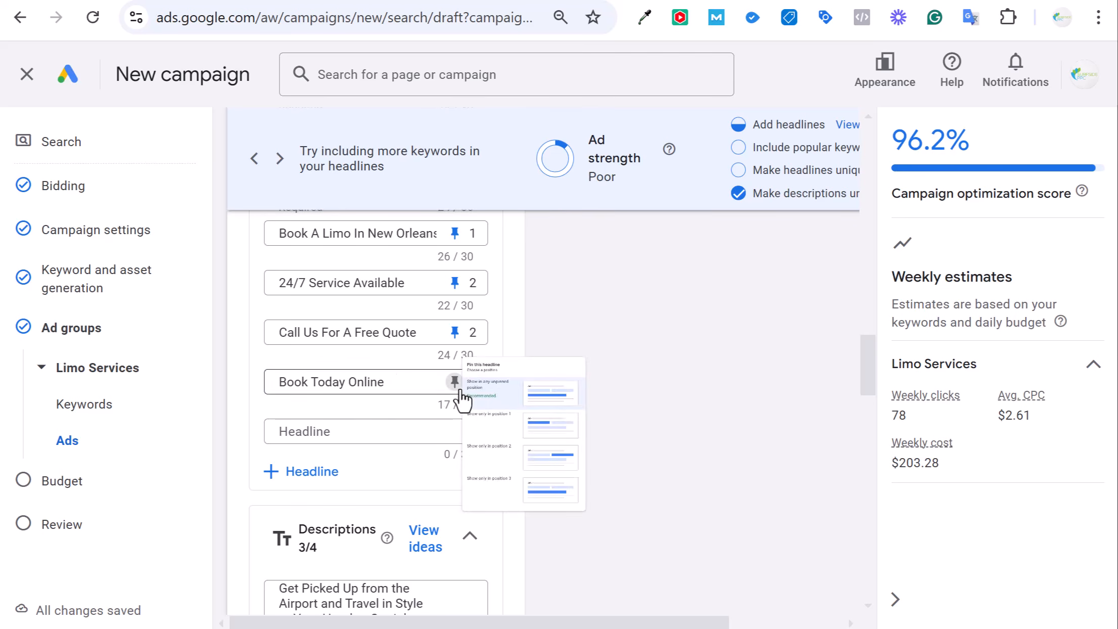
{"action": "left_click", "coordinate": [512, 367]}
Add the suggested headlines Over 100,000 Successful Rides and Contact Big Easy Limos in the next two headline fields
{"action": "left_click", "coordinate": [316, 471]}
{"action": "left_click", "coordinate": [324, 439]}
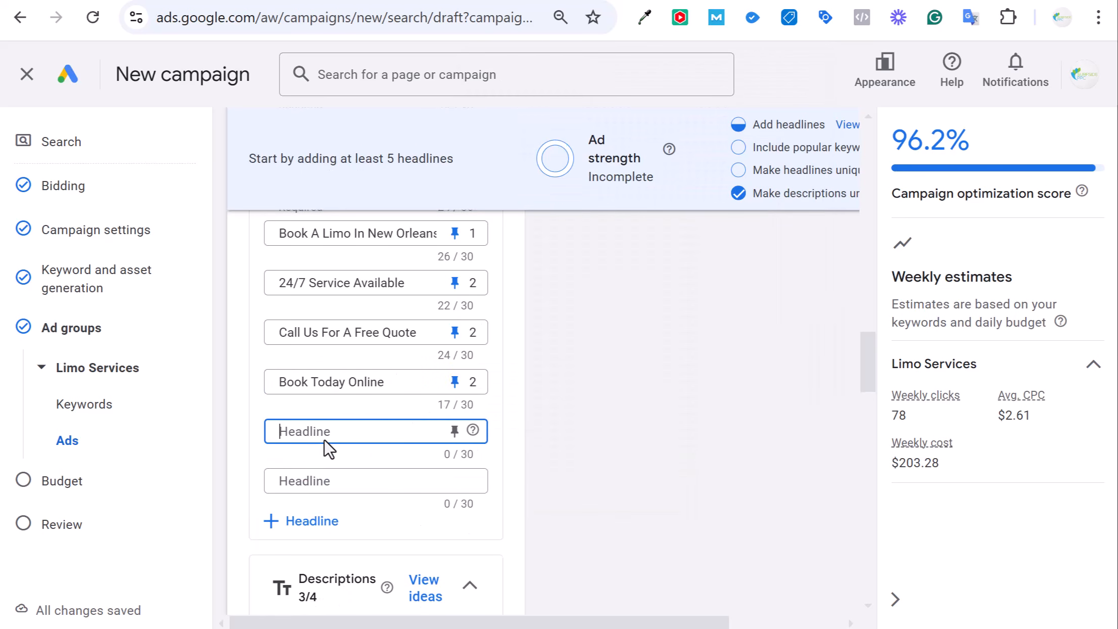
{"action": "scroll", "coordinate": [451, 417], "scroll_direction": "down", "scroll_amount": 2}
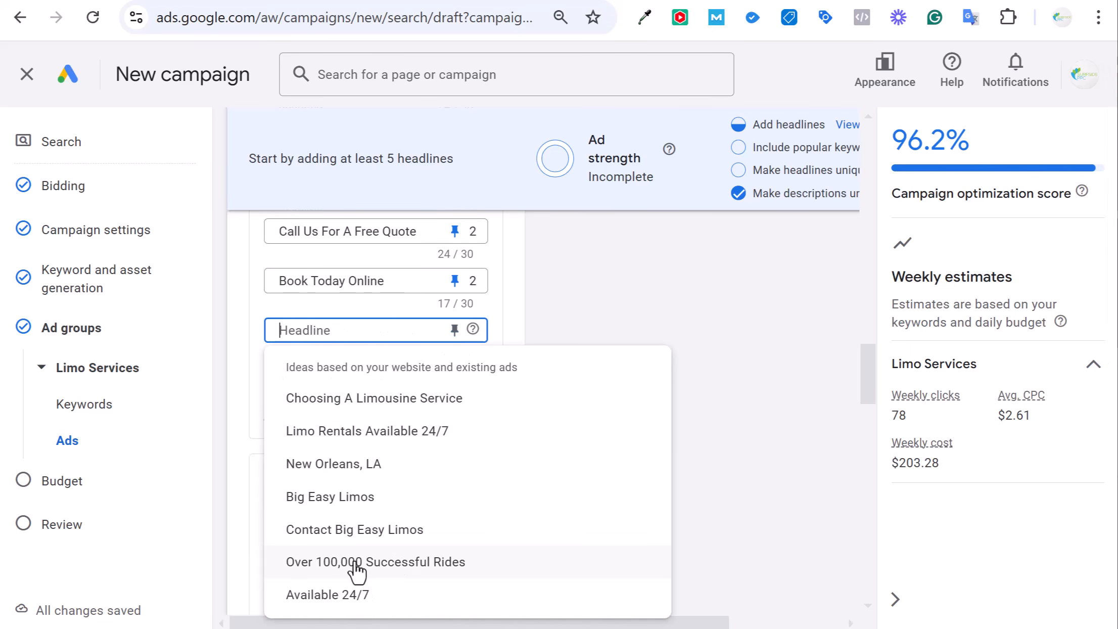
{"action": "left_click", "coordinate": [396, 558]}
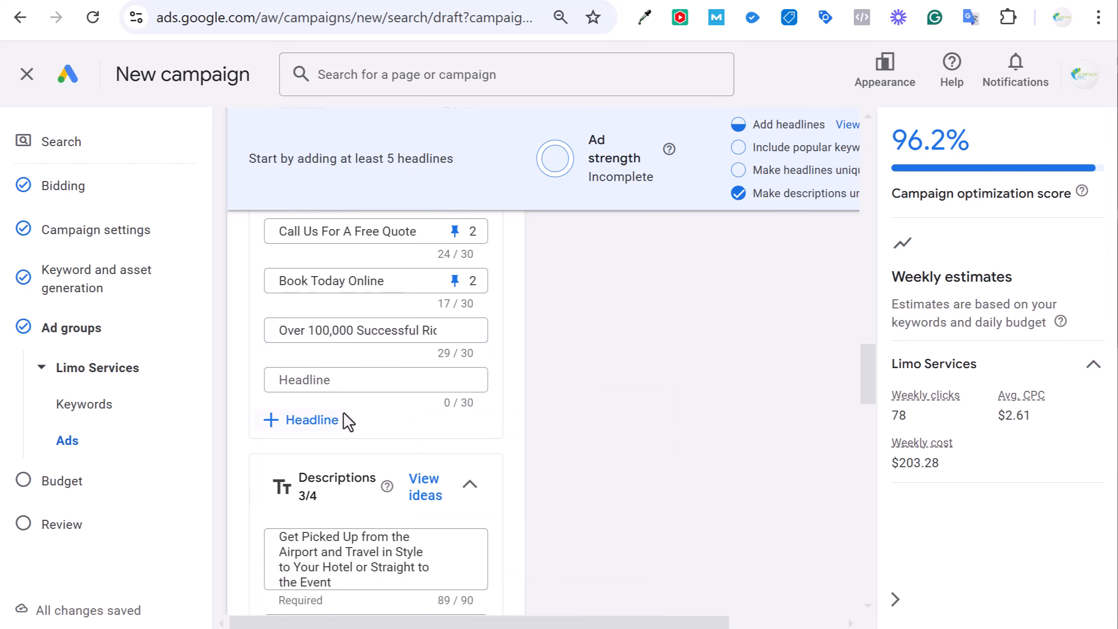
{"action": "left_click", "coordinate": [347, 377]}
{"action": "left_click", "coordinate": [370, 584]}
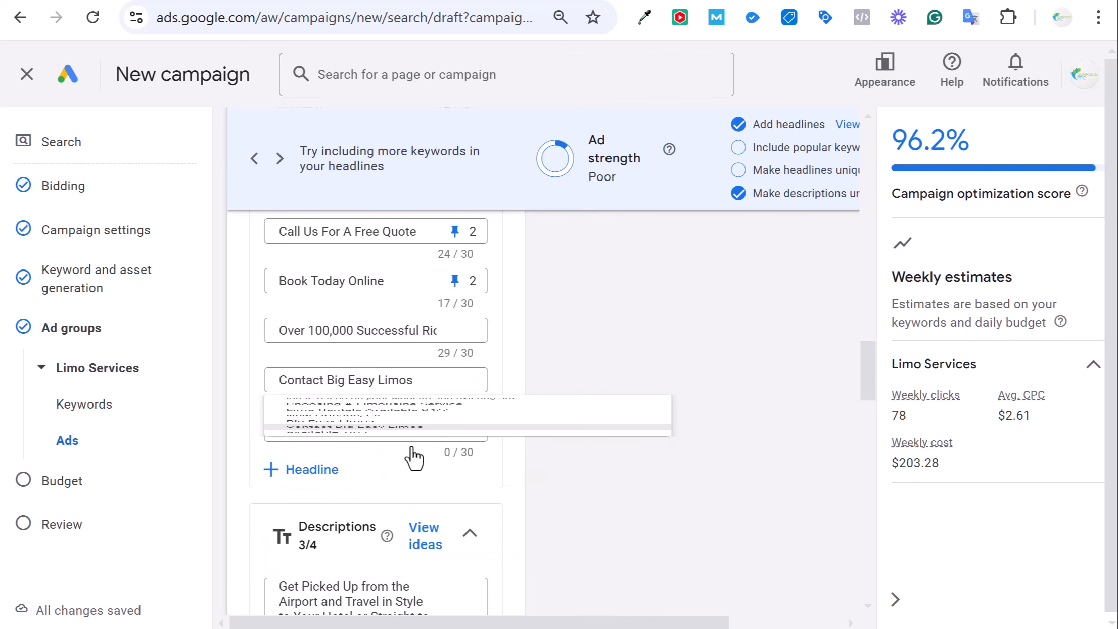
Pin the headline Contact Big Easy Limos to position 2 and Over 100,000 Successful Rides to position 3
{"action": "left_click", "coordinate": [457, 384]}
{"action": "left_click", "coordinate": [517, 326]}
{"action": "left_click", "coordinate": [457, 331]}
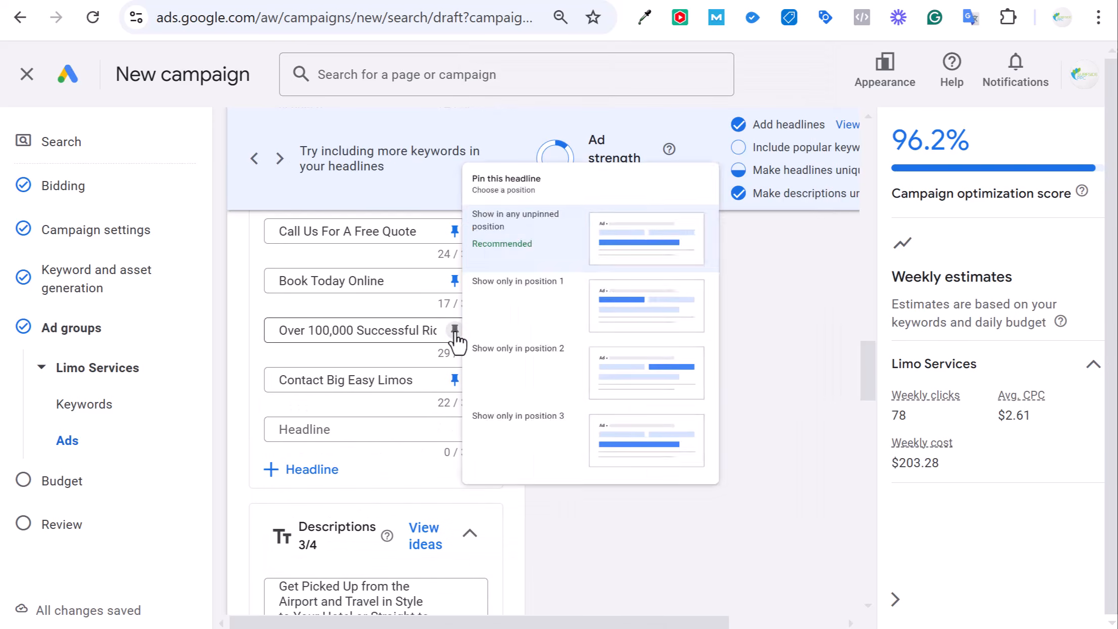
{"action": "left_click", "coordinate": [564, 552]}
Add the headline Top-Rated Limo Company and pin it to position 3
{"action": "left_click", "coordinate": [350, 433]}
{"action": "type", "text": "To"}
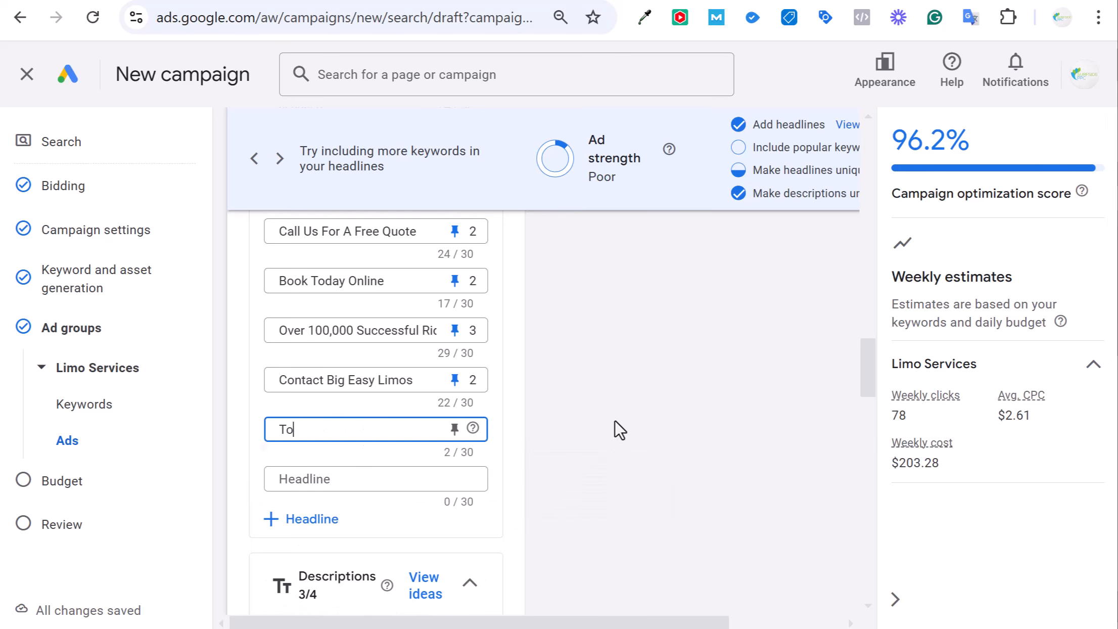
{"action": "type", "text": "p-Rated Limo Company"}
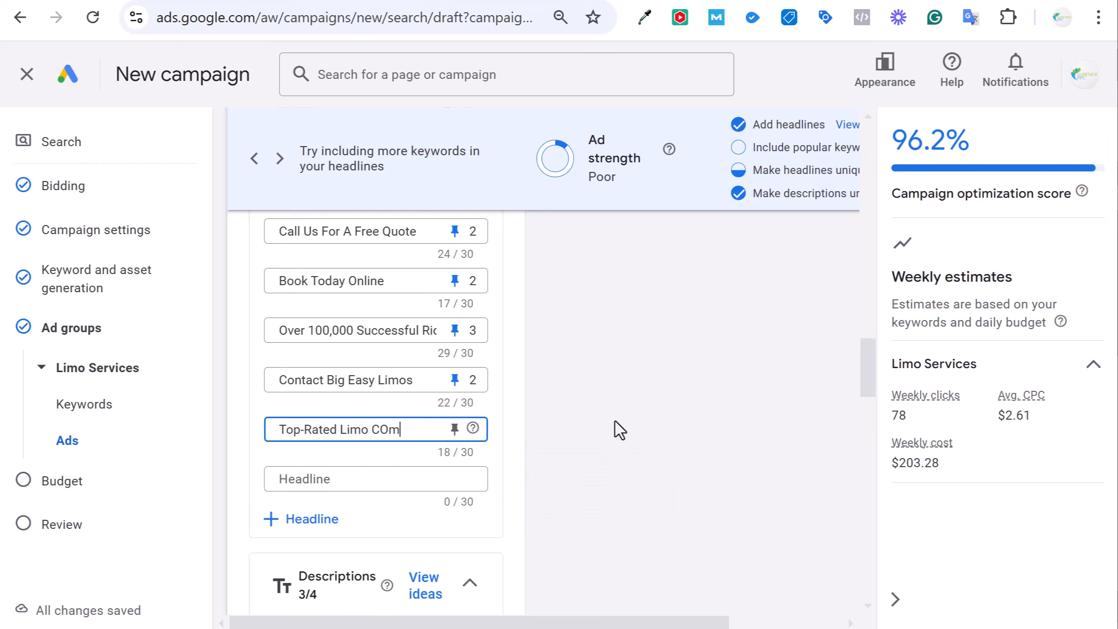
{"action": "left_click", "coordinate": [454, 430]}
{"action": "left_click", "coordinate": [547, 449]}
Review the pinned position of each headline and examine how they combine in the ad preview
{"action": "scroll", "coordinate": [699, 419], "scroll_direction": "up", "scroll_amount": 2}
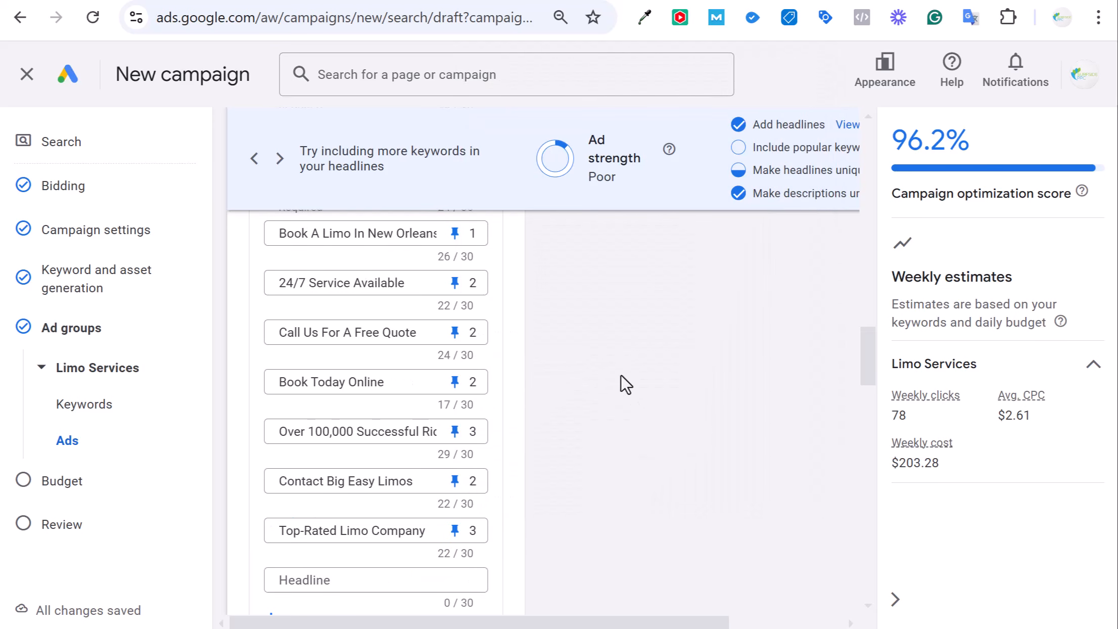
{"action": "scroll", "coordinate": [568, 311], "scroll_direction": "up", "scroll_amount": 2}
{"action": "scroll", "coordinate": [638, 359], "scroll_direction": "up", "scroll_amount": 2}
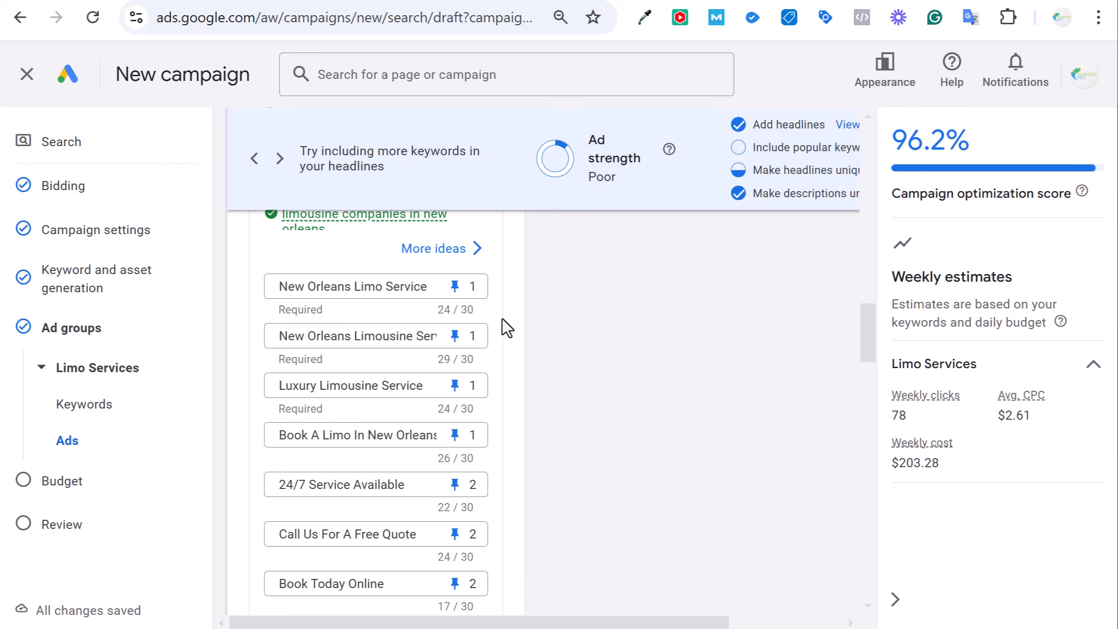
{"action": "scroll", "coordinate": [592, 314], "scroll_direction": "down", "scroll_amount": 2}
{"action": "scroll", "coordinate": [480, 474], "scroll_direction": "down", "scroll_amount": 4}
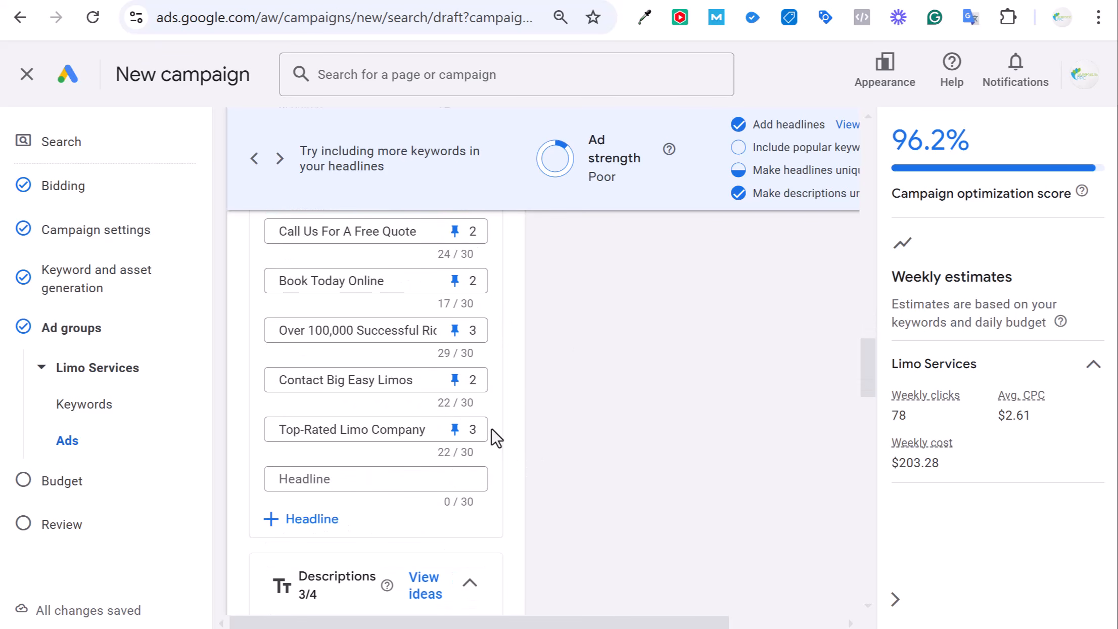
{"action": "scroll", "coordinate": [761, 377], "scroll_direction": "up", "scroll_amount": 10}
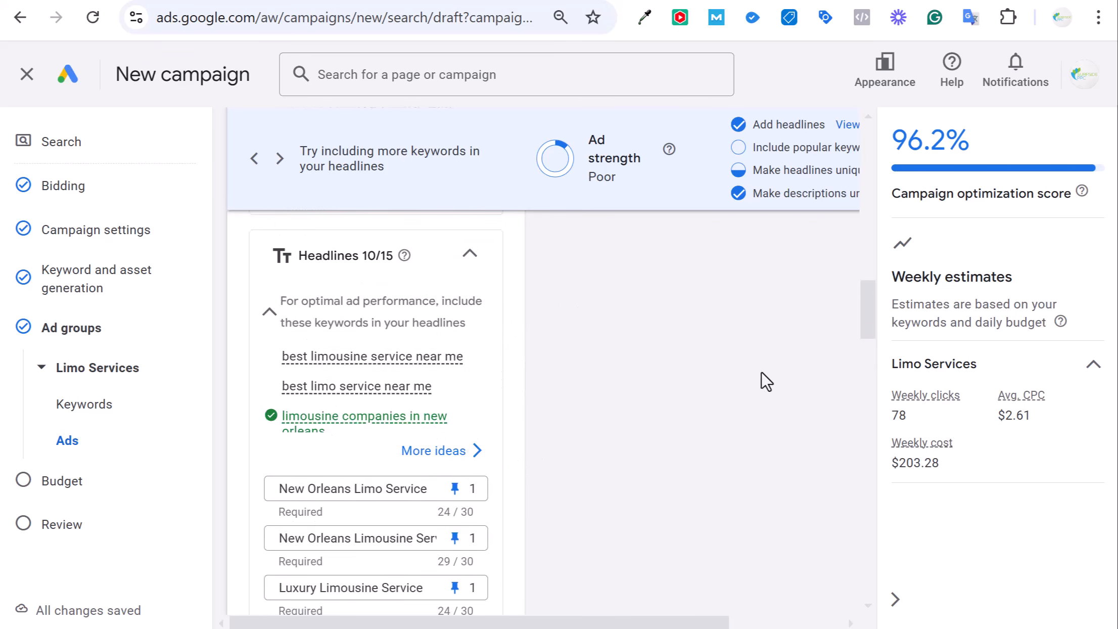
{"action": "left_click_drag", "start_coordinate": [655, 622], "coordinate": [730, 620]}
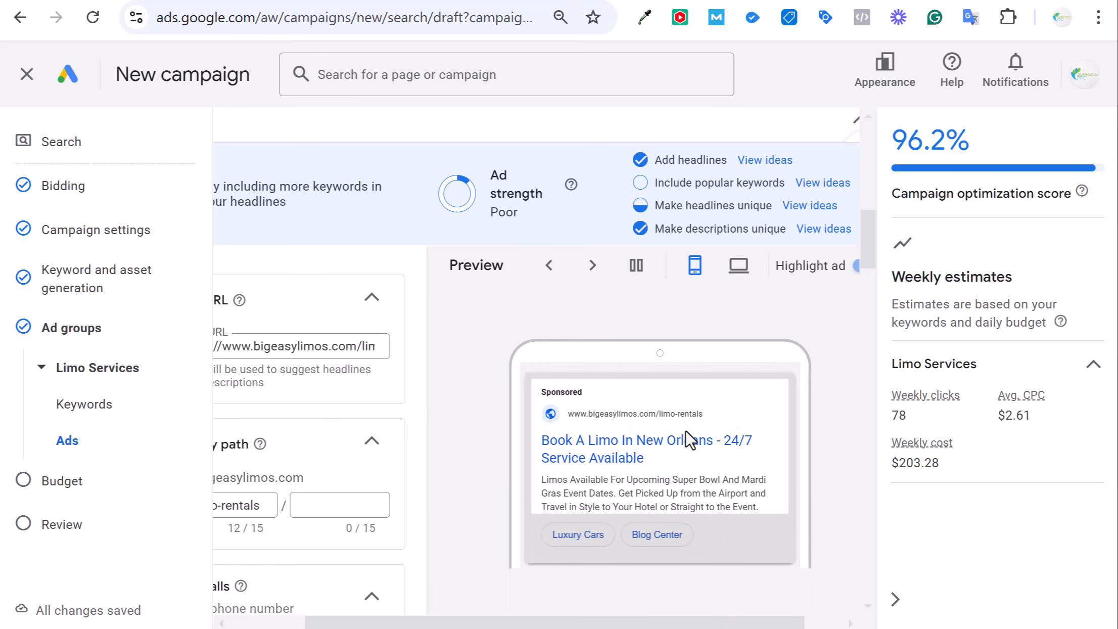
{"action": "left_click_drag", "start_coordinate": [677, 626], "coordinate": [524, 617]}
Fill the fourth description from the suggestion Limousine Service in New Orleans, extended with ". Call And Book Today! Over 100,000 Completed Rides."
{"action": "scroll", "coordinate": [532, 460], "scroll_direction": "down", "scroll_amount": 10}
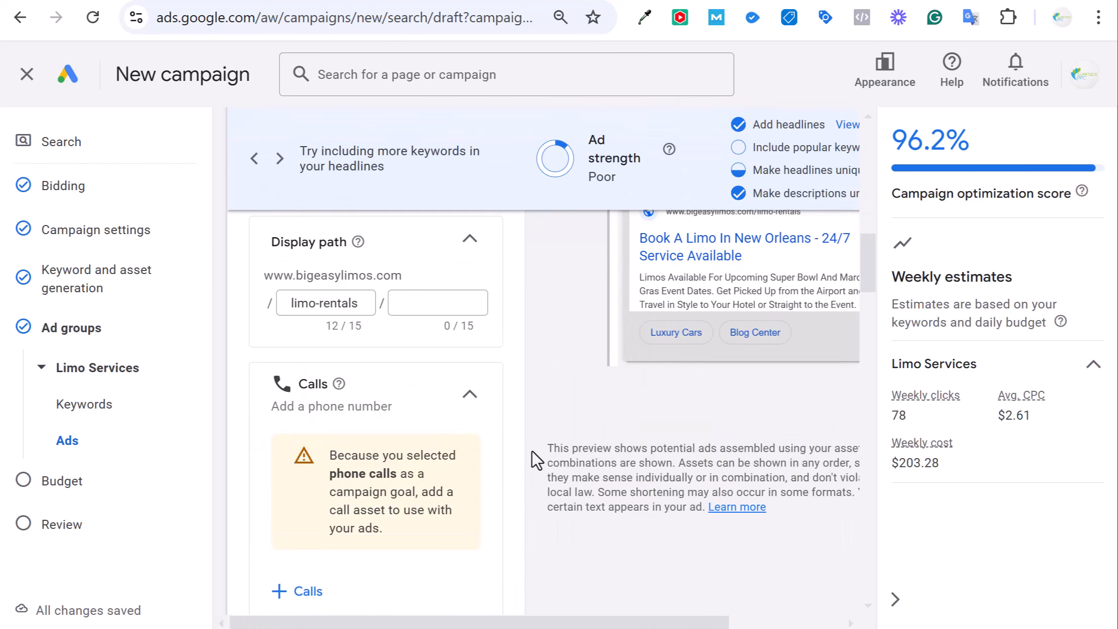
{"action": "scroll", "coordinate": [555, 347], "scroll_direction": "down", "scroll_amount": 15}
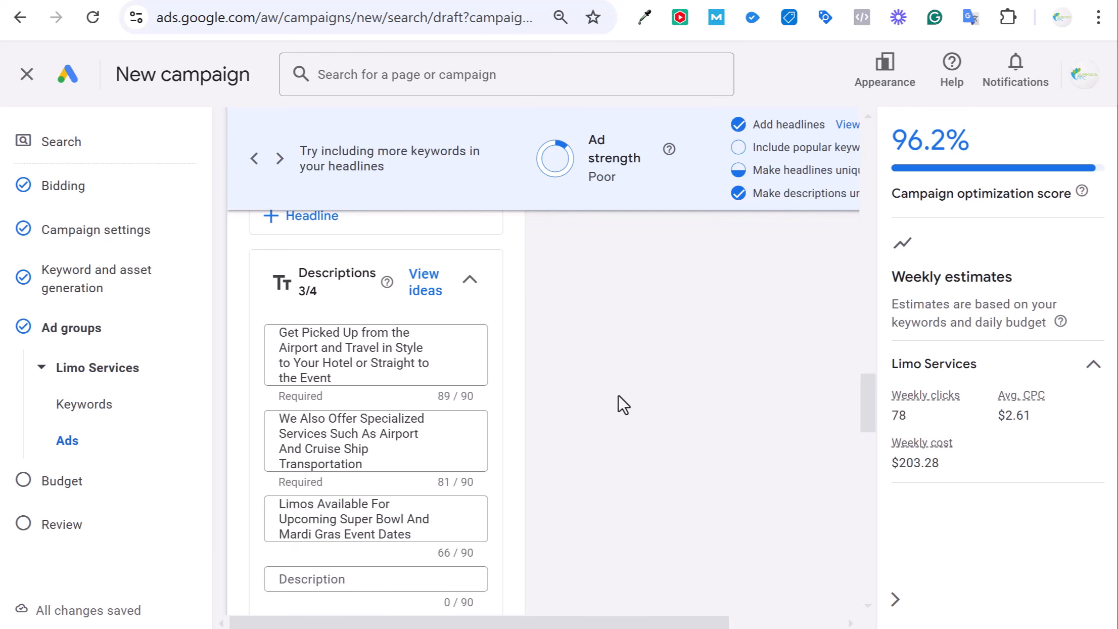
{"action": "scroll", "coordinate": [602, 384], "scroll_direction": "down", "scroll_amount": 2}
{"action": "left_click", "coordinate": [329, 486]}
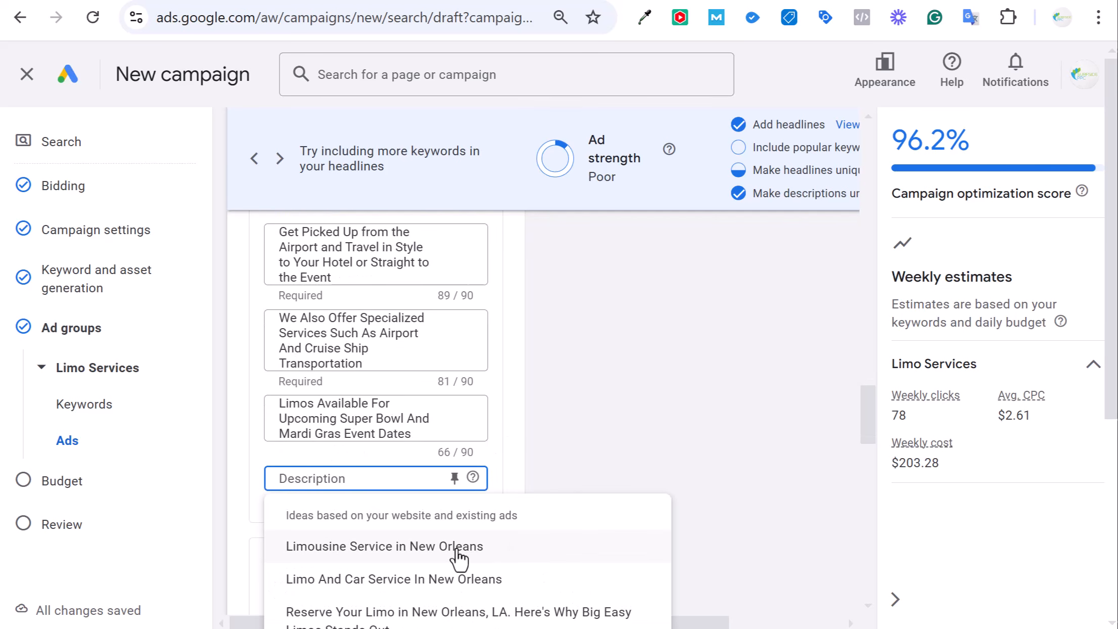
{"action": "left_click", "coordinate": [377, 552]}
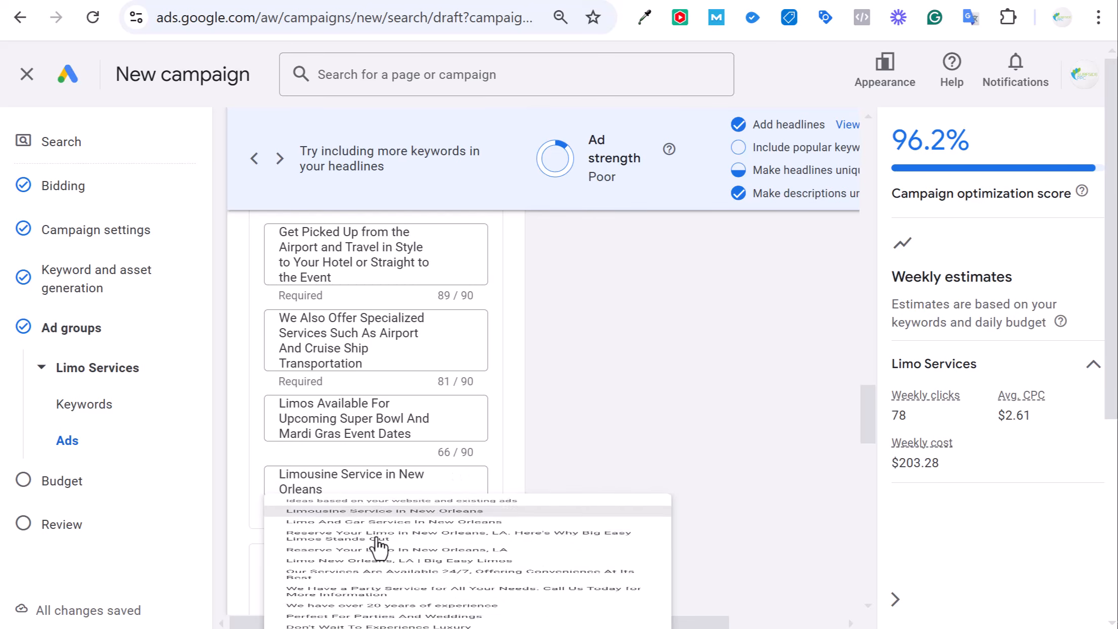
{"action": "left_click", "coordinate": [354, 490]}
{"action": "type", "text": ". Call And B"}
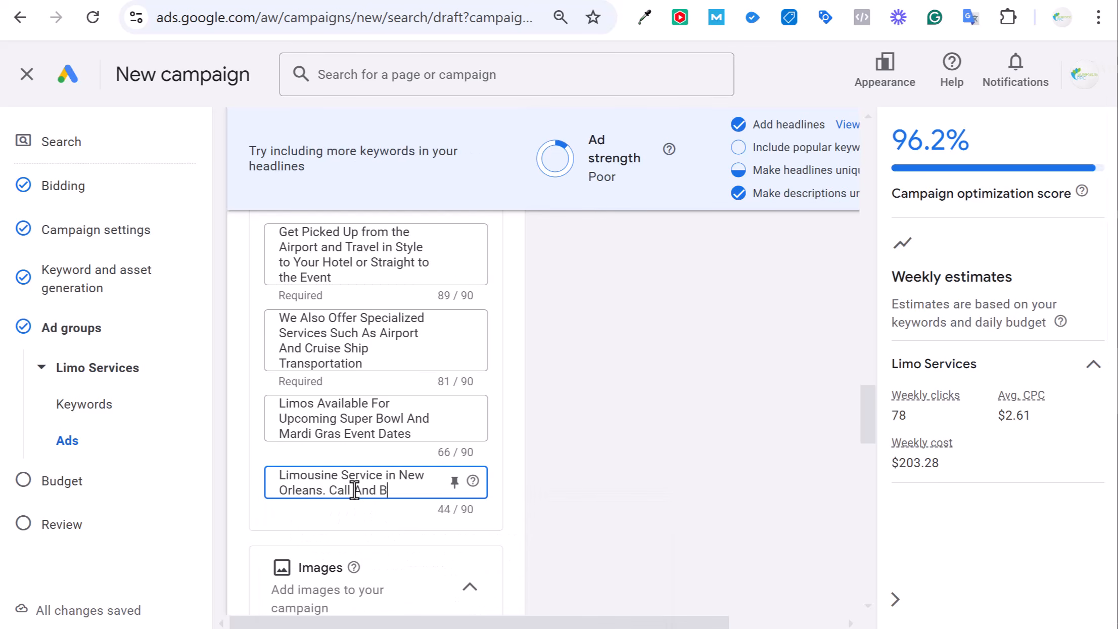
{"action": "type", "text": "ook Today! Over "}
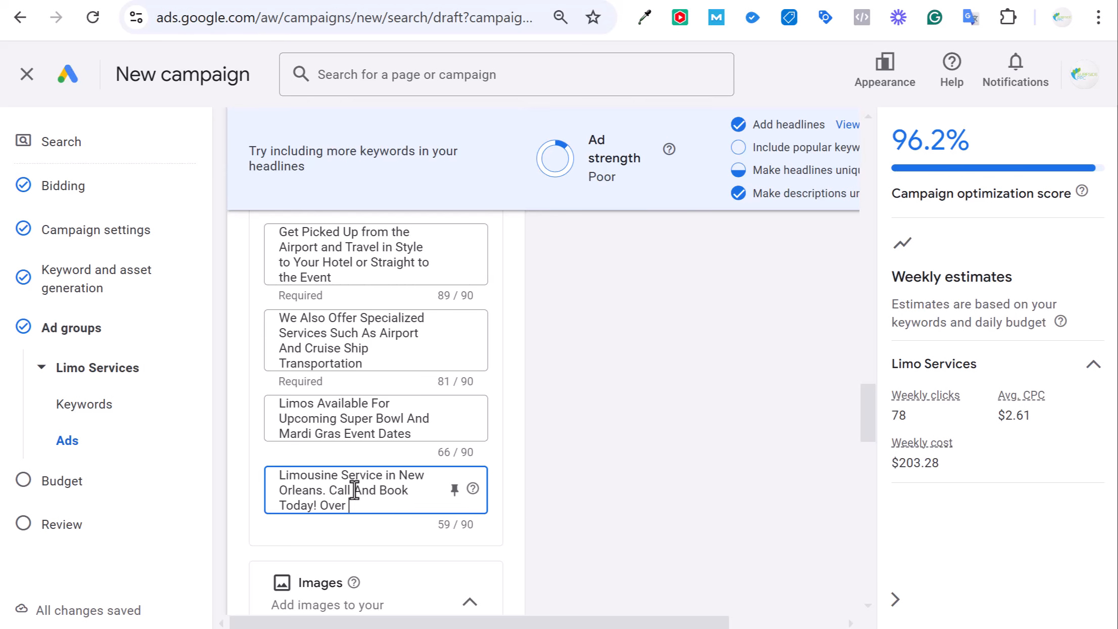
{"action": "type", "text": "100,000 Completed Rides."}
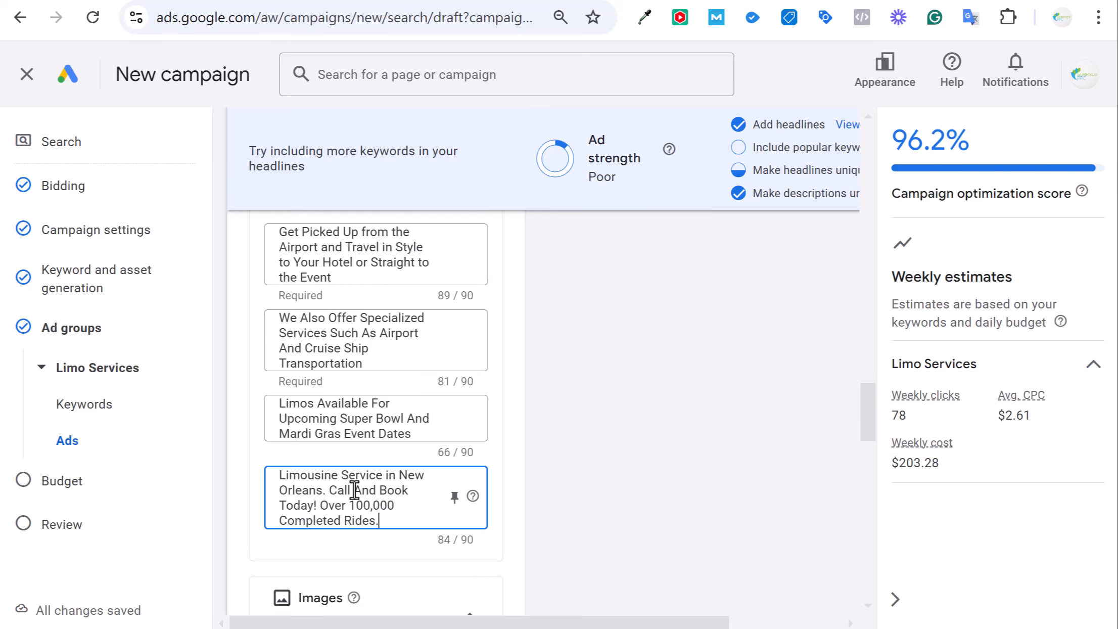
{"action": "left_click", "coordinate": [666, 462]}
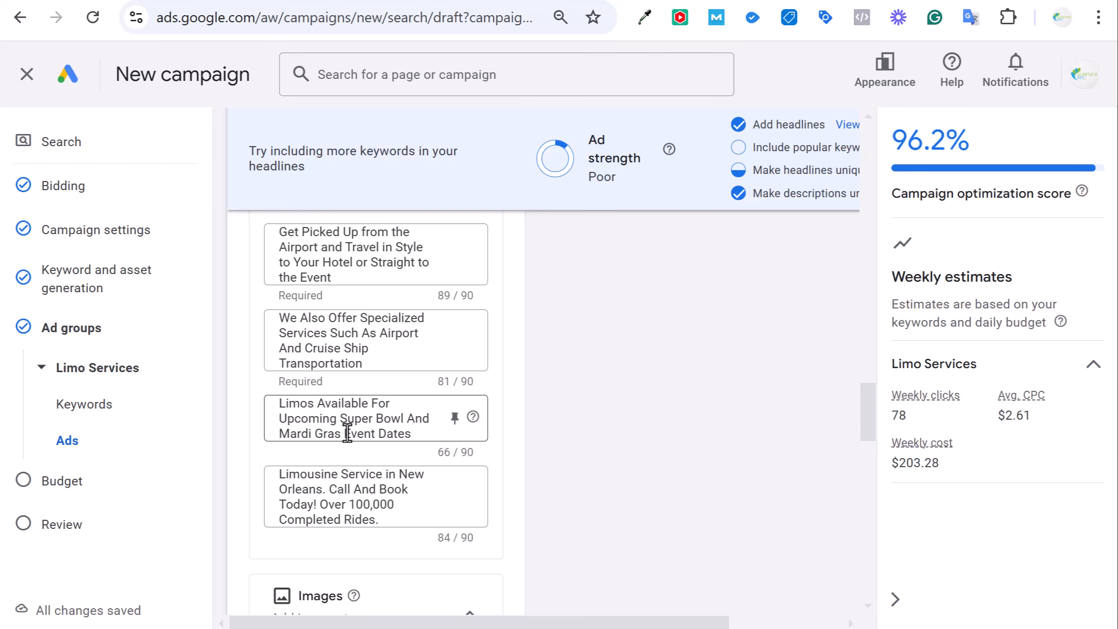
Examine the image, business name, logo and sitelink assets, and check the Big Easy Limos website's navigation for pages suited to sitelinks
{"action": "scroll", "coordinate": [738, 414], "scroll_direction": "down", "scroll_amount": 4}
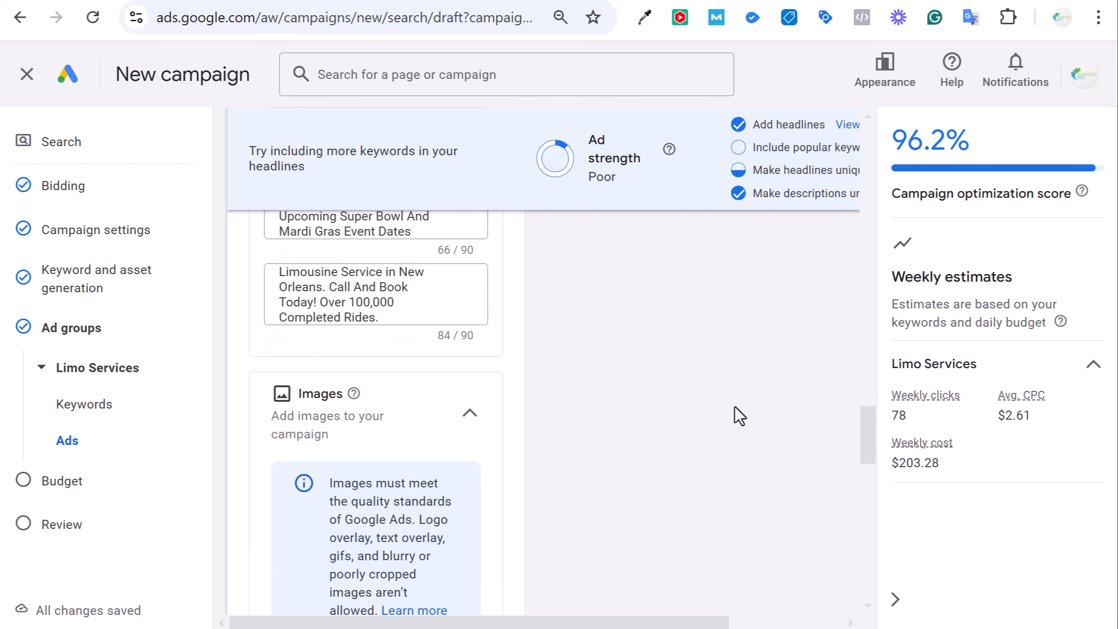
{"action": "scroll", "coordinate": [713, 380], "scroll_direction": "down", "scroll_amount": 4}
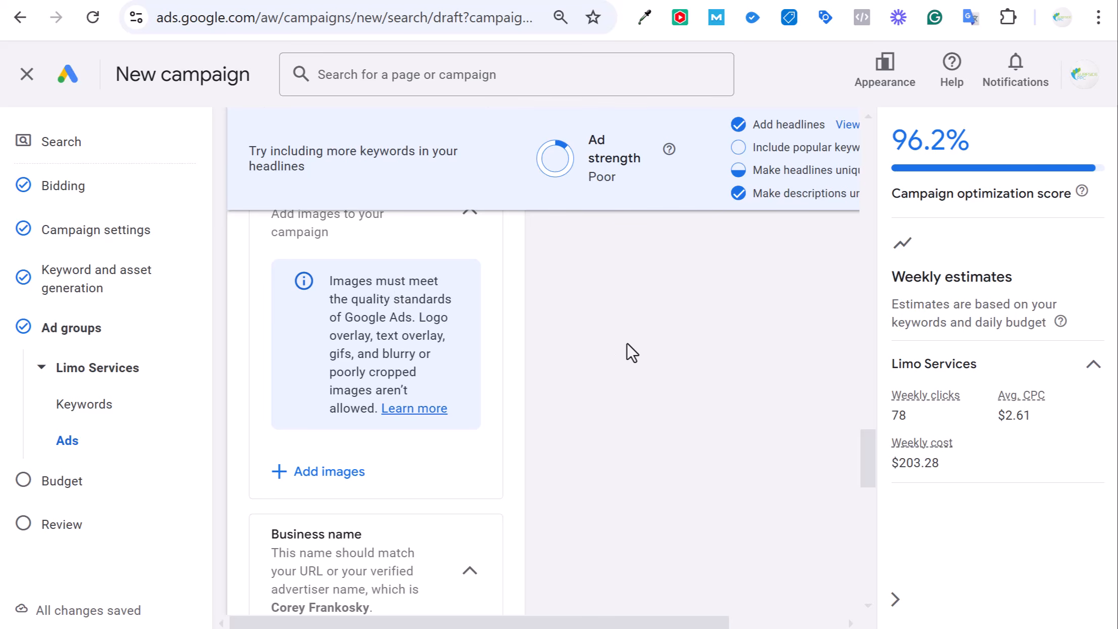
{"action": "scroll", "coordinate": [628, 343], "scroll_direction": "down", "scroll_amount": 4}
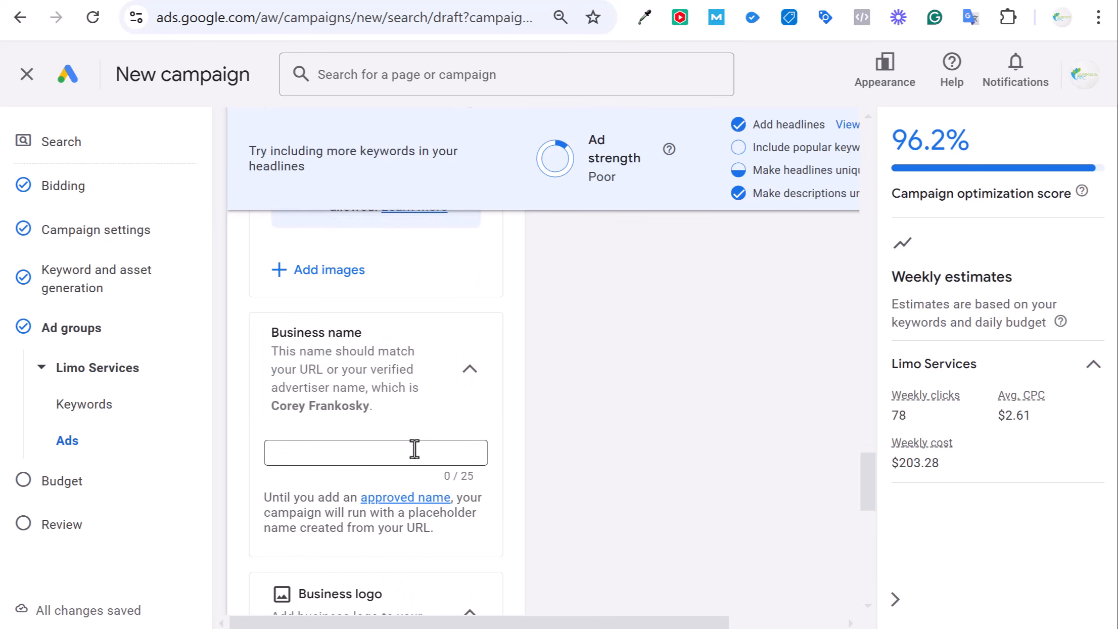
{"action": "scroll", "coordinate": [582, 357], "scroll_direction": "down", "scroll_amount": 4}
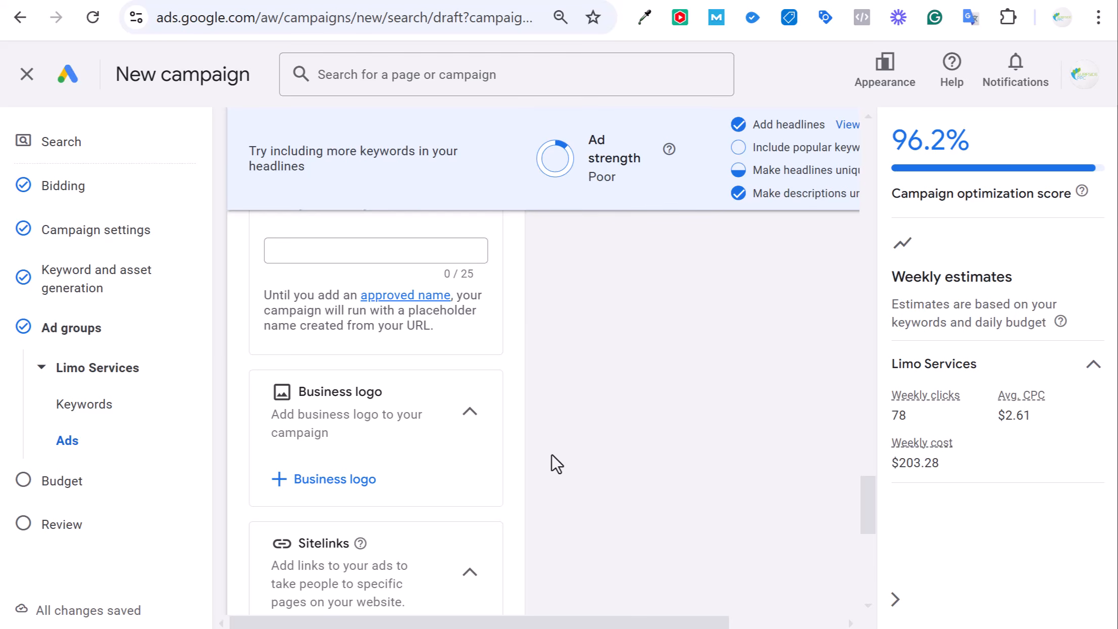
{"action": "scroll", "coordinate": [667, 374], "scroll_direction": "down", "scroll_amount": 6}
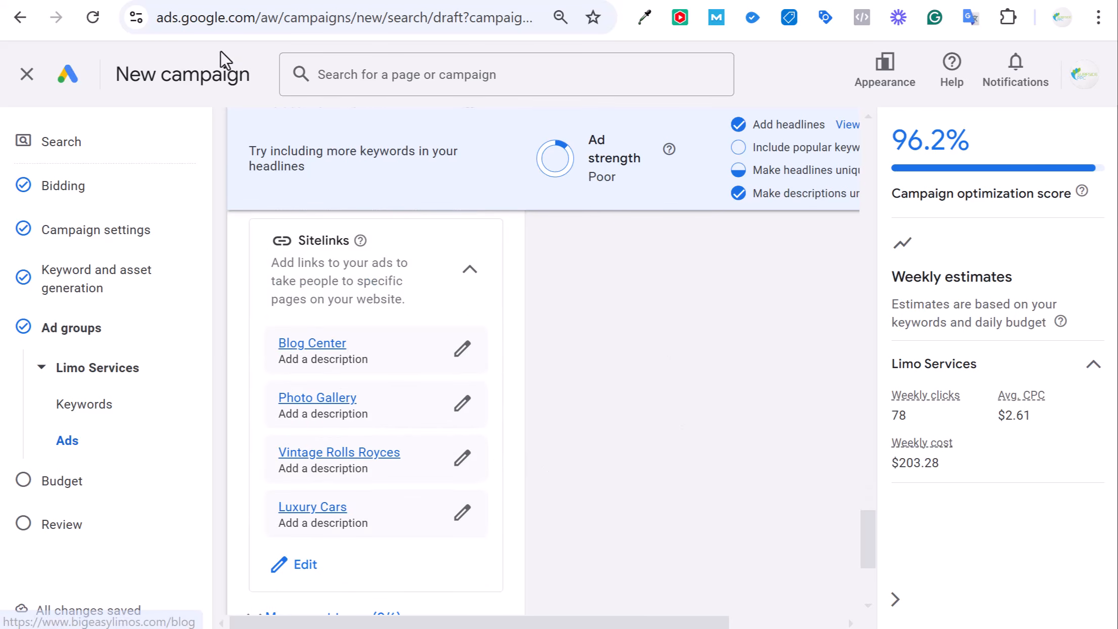
{"action": "left_click", "coordinate": [151, 1]}
{"action": "mouse_move", "coordinate": [157, 256]}
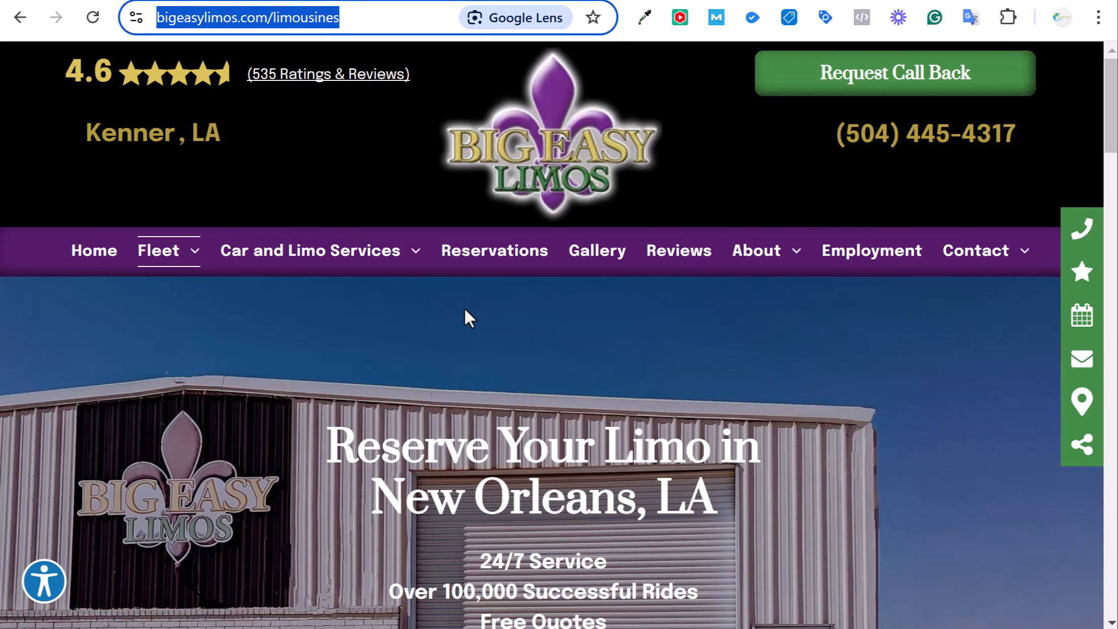
{"action": "mouse_move", "coordinate": [303, 255]}
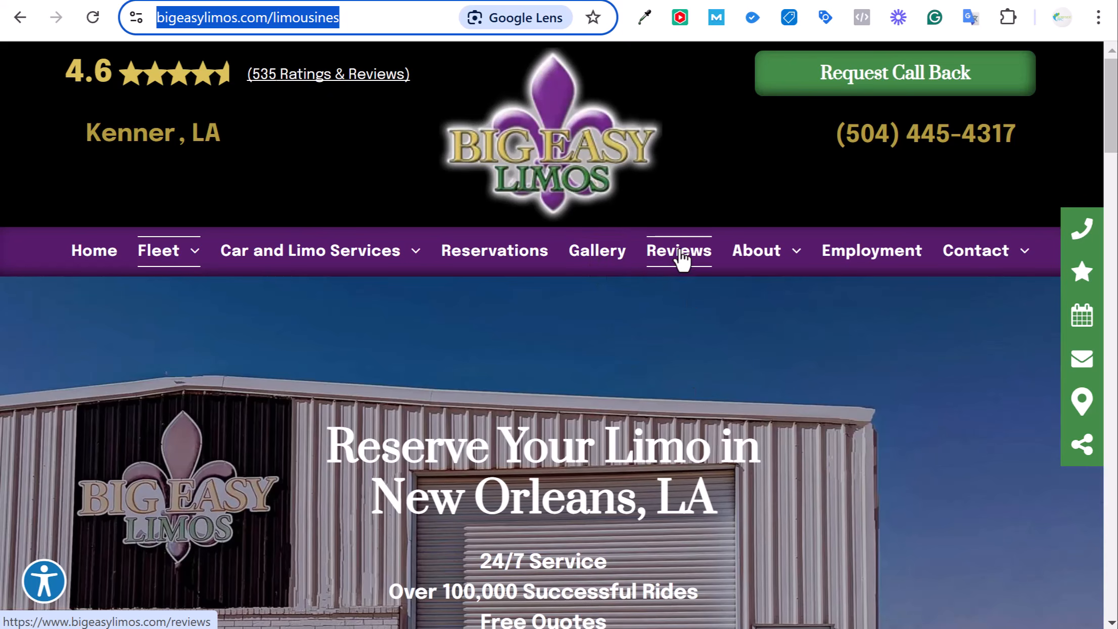
{"action": "left_click", "coordinate": [143, 1]}
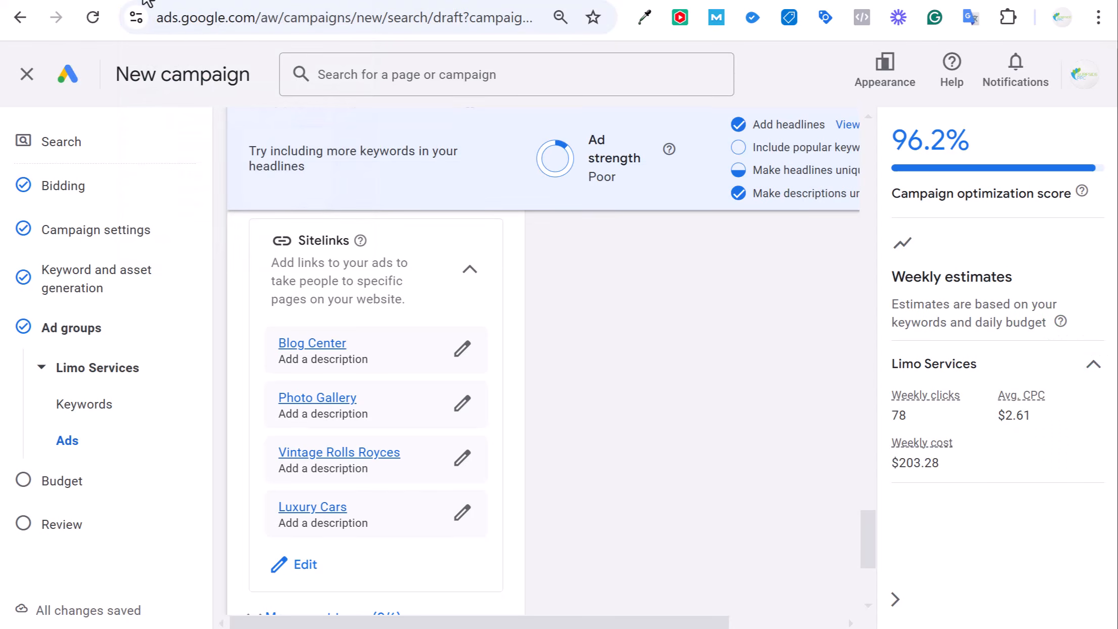
Expand the additional asset types and look through prices, structured snippets, lead forms, callouts and apps
{"action": "scroll", "coordinate": [442, 284], "scroll_direction": "down", "scroll_amount": 2}
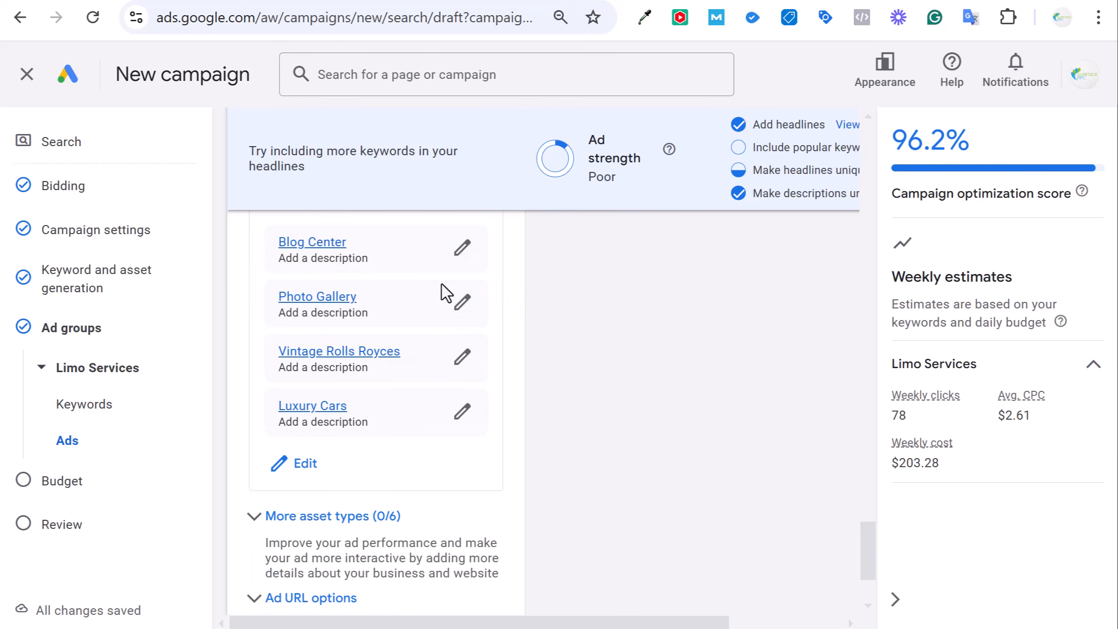
{"action": "scroll", "coordinate": [645, 387], "scroll_direction": "down", "scroll_amount": 3}
{"action": "left_click", "coordinate": [299, 369]}
{"action": "scroll", "coordinate": [484, 407], "scroll_direction": "down", "scroll_amount": 5}
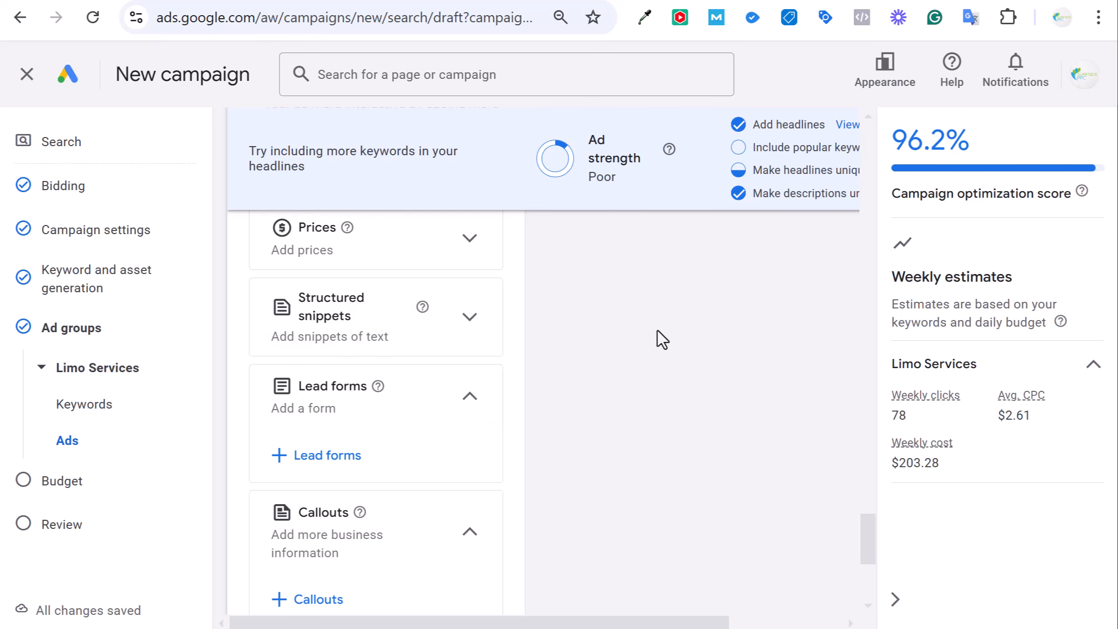
{"action": "scroll", "coordinate": [594, 400], "scroll_direction": "down", "scroll_amount": 4}
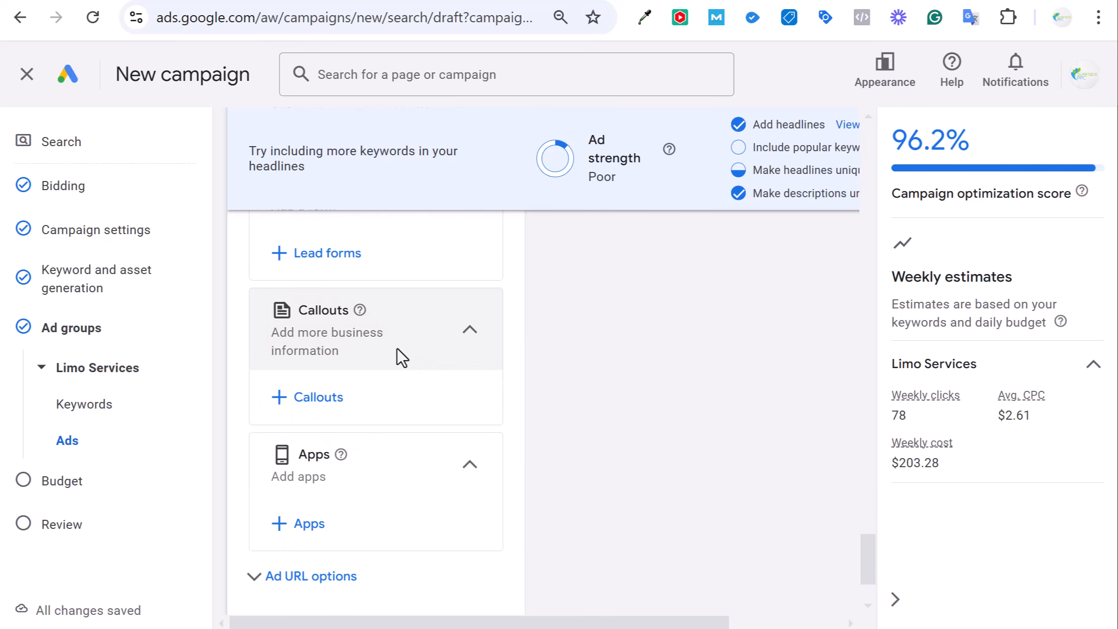
{"action": "scroll", "coordinate": [556, 359], "scroll_direction": "down", "scroll_amount": 2}
{"action": "scroll", "coordinate": [732, 397], "scroll_direction": "down", "scroll_amount": 1}
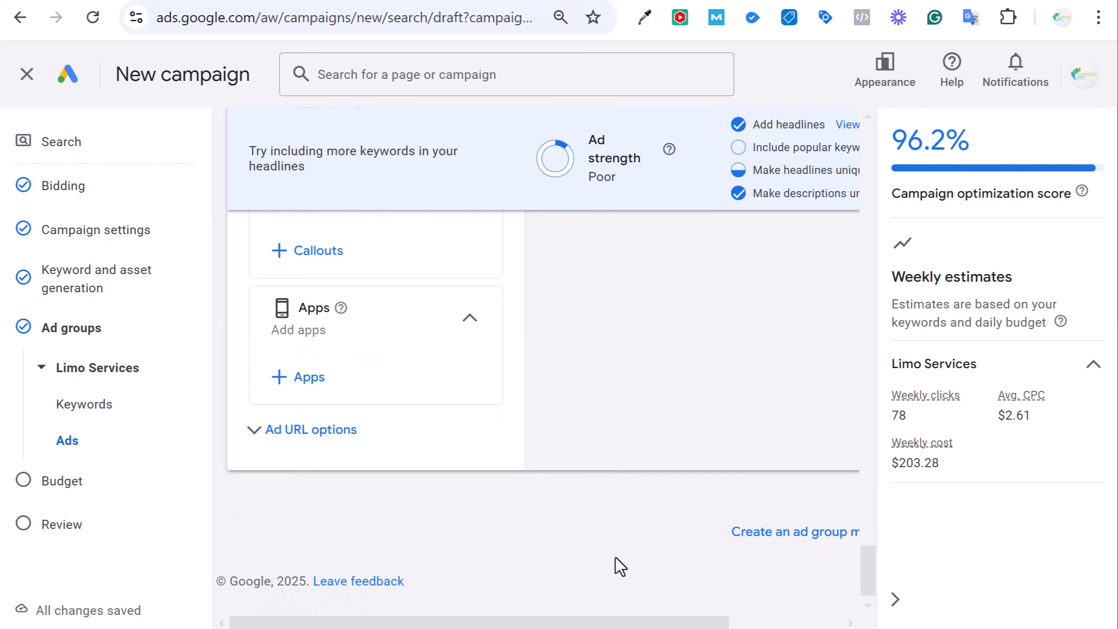
Finish the ad group setup and proceed to the campaign's budget settings
{"action": "left_click_drag", "start_coordinate": [597, 623], "coordinate": [774, 618]}
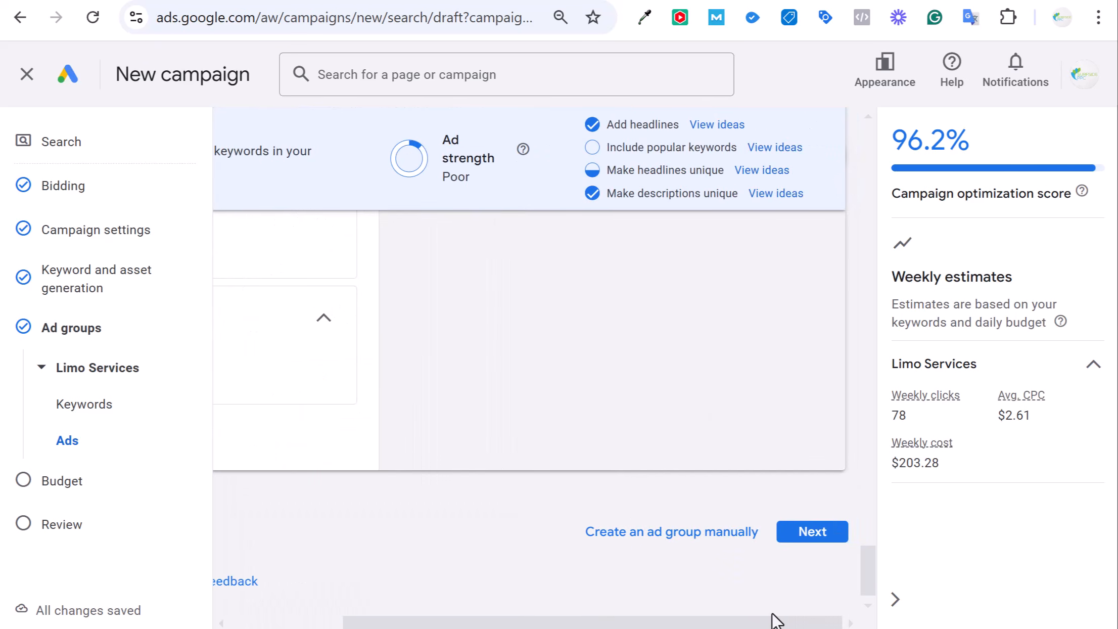
{"action": "left_click", "coordinate": [806, 534]}
{"action": "left_click_drag", "start_coordinate": [424, 621], "coordinate": [301, 607]}
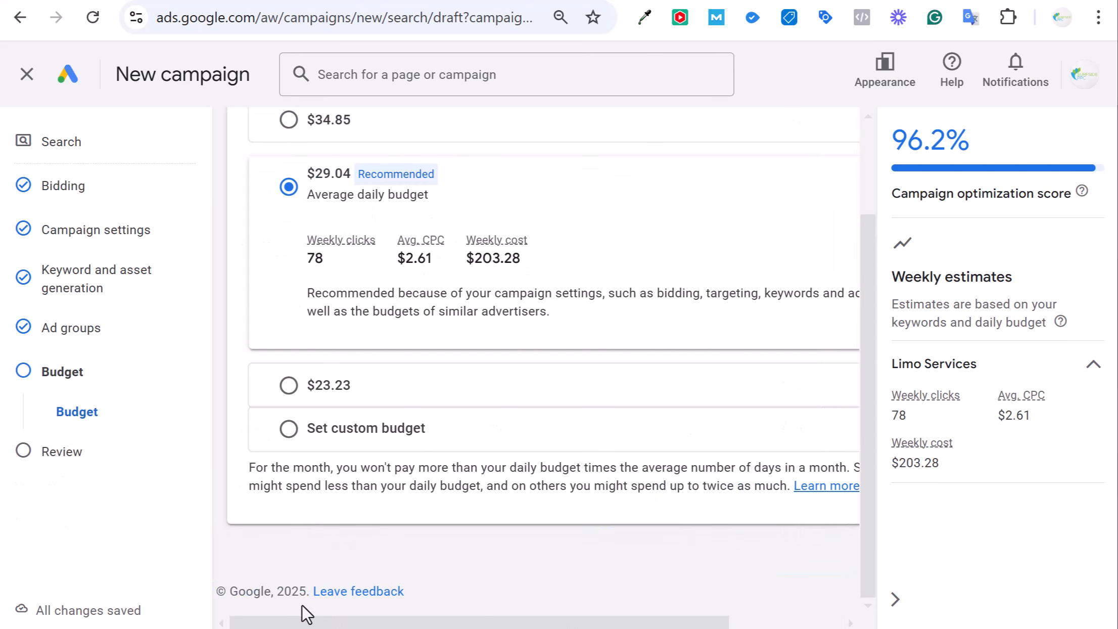
Choose a custom budget and set the campaign's average daily budget to $100
{"action": "scroll", "coordinate": [538, 429], "scroll_direction": "up", "scroll_amount": 3}
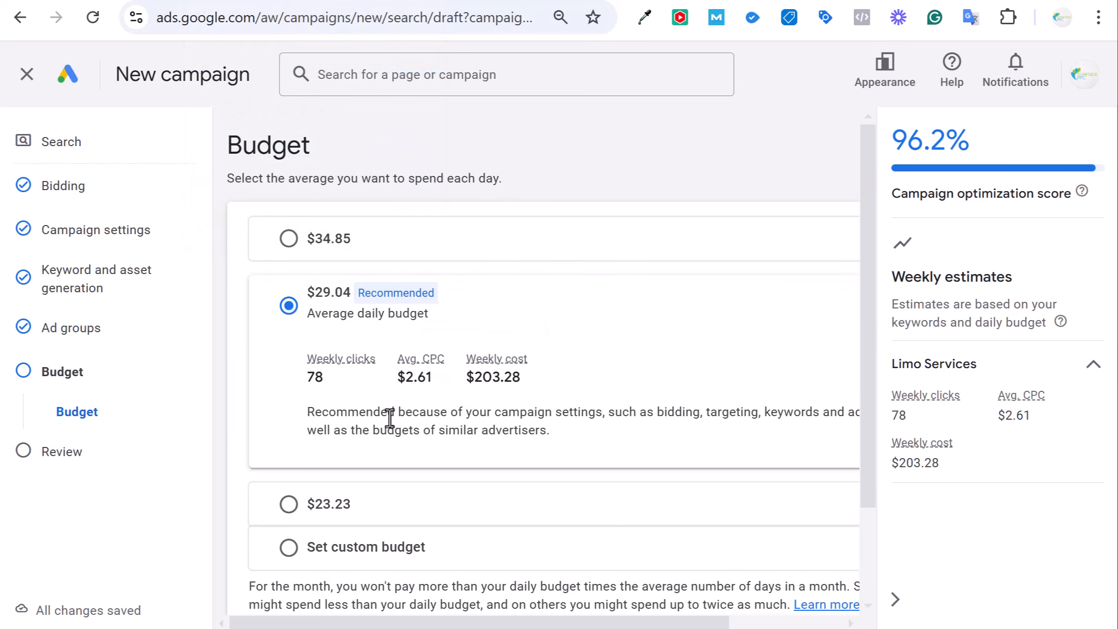
{"action": "left_click", "coordinate": [289, 547]}
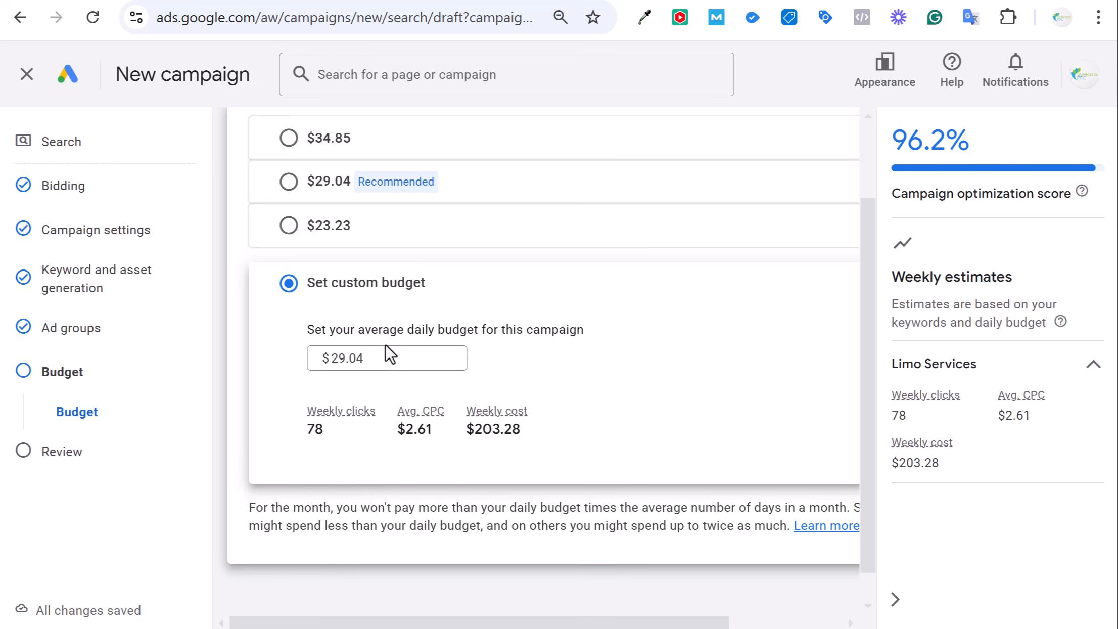
{"action": "left_click", "coordinate": [319, 357]}
{"action": "double_click", "coordinate": [337, 358]}
{"action": "type", "text": "1"}
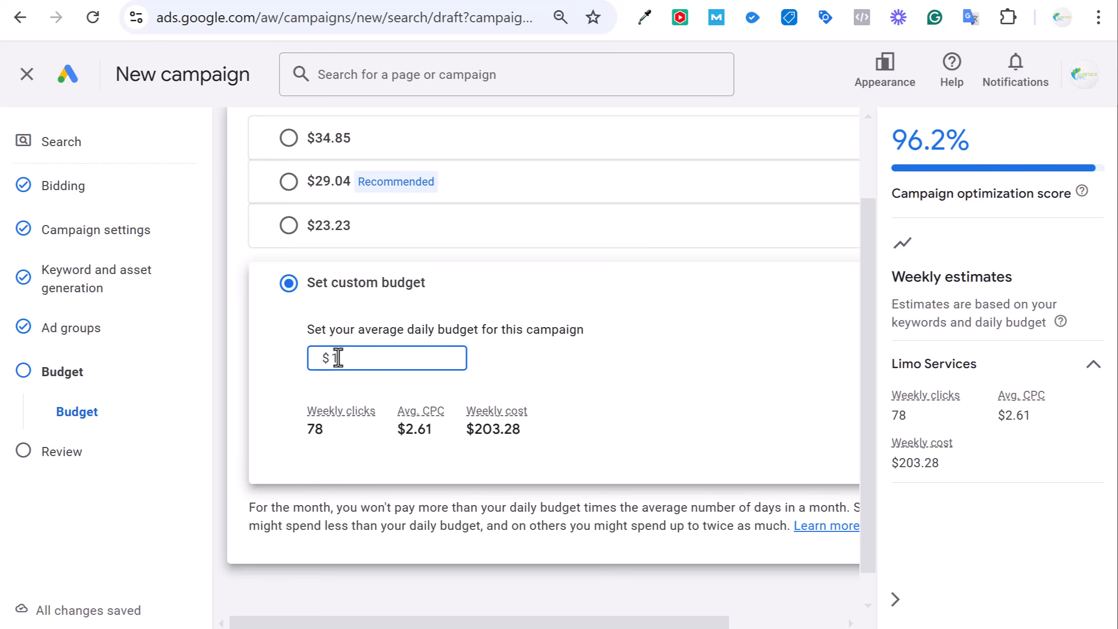
{"action": "type", "text": "00"}
{"action": "left_click", "coordinate": [595, 385]}
Proceed from the budget settings to the campaign's final review page
{"action": "left_click_drag", "start_coordinate": [661, 625], "coordinate": [872, 621]}
{"action": "left_click", "coordinate": [803, 610]}
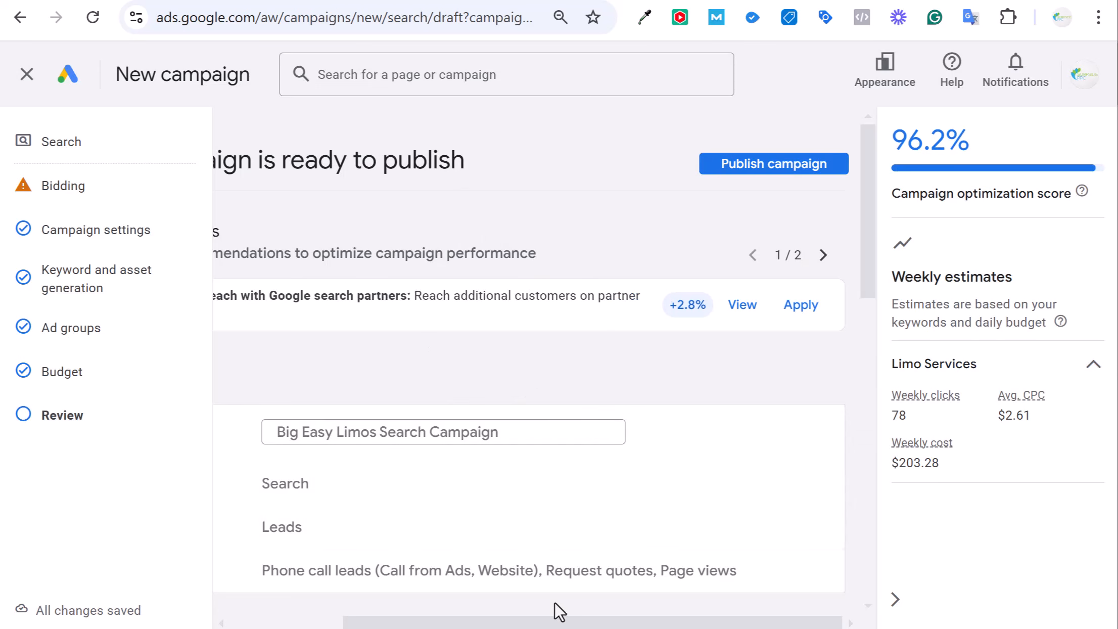
{"action": "scroll", "coordinate": [505, 602], "scroll_direction": "left", "scroll_amount": 3}
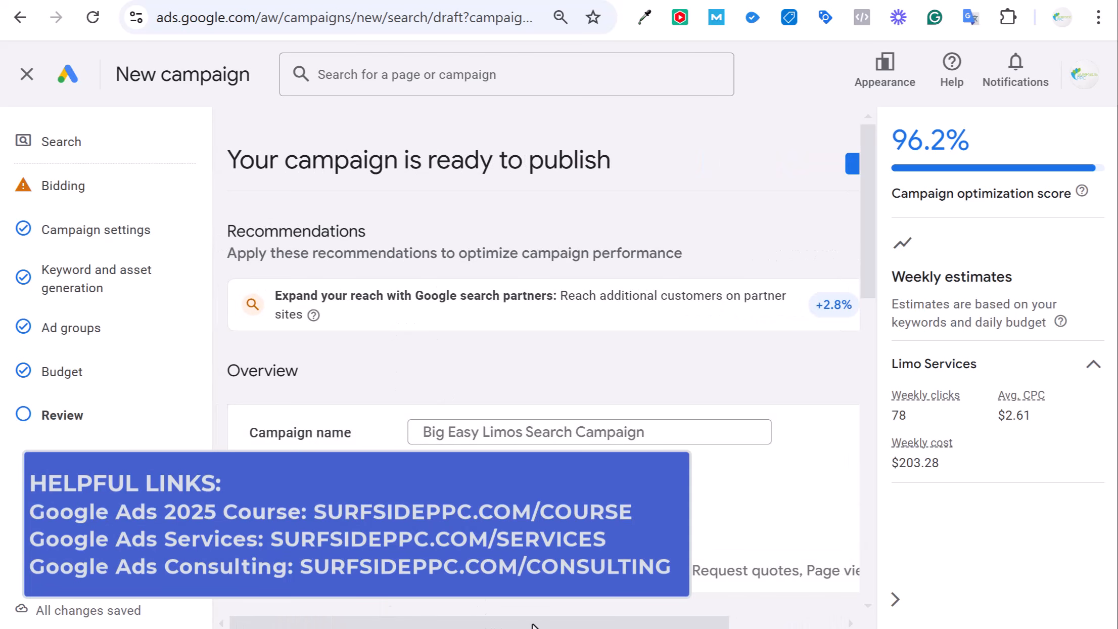
Publish the Big Easy Limos Search Campaign from its review page
{"action": "scroll", "coordinate": [735, 334], "scroll_direction": "right", "scroll_amount": 3}
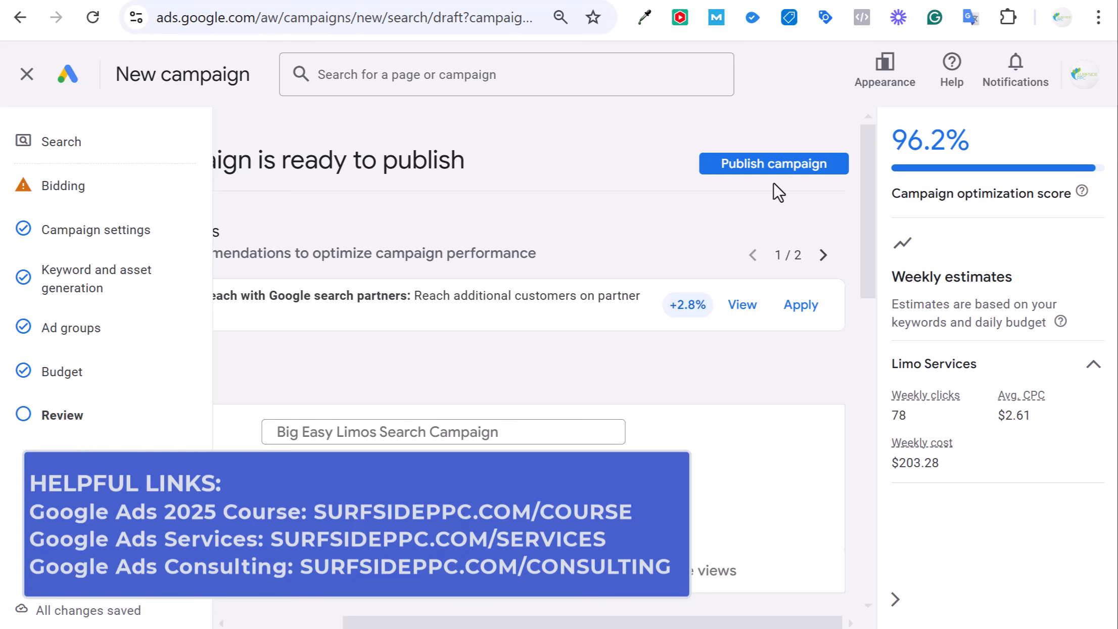
{"action": "left_click", "coordinate": [781, 171]}
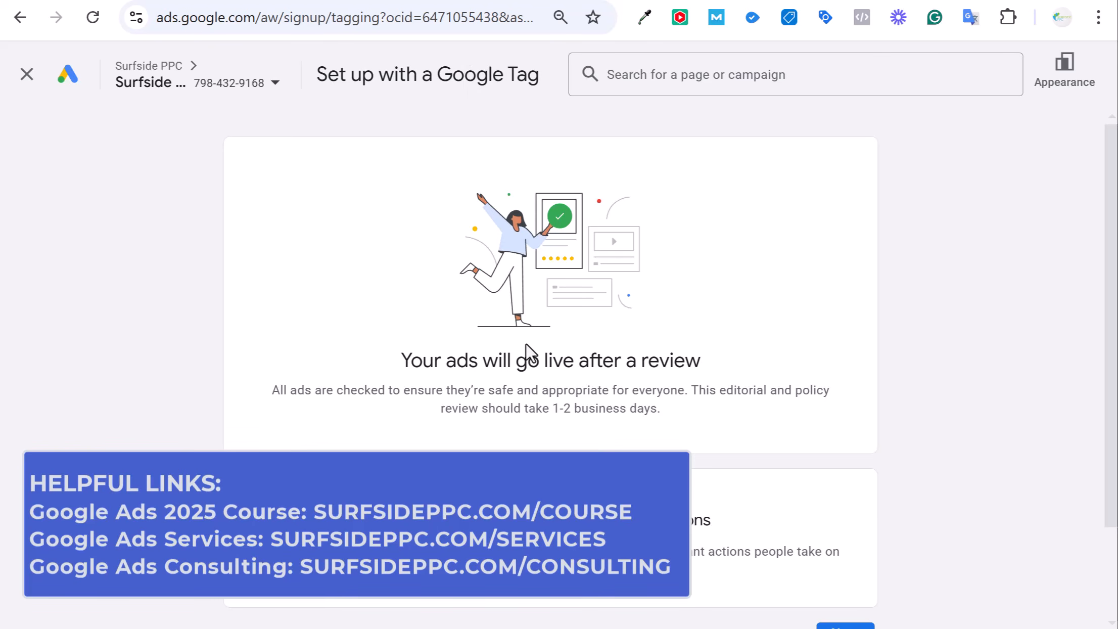
Test the Google tag connection, postpone the tag installation and continue past the event snippet to the account
{"action": "scroll", "coordinate": [526, 342], "scroll_direction": "down", "scroll_amount": 3}
{"action": "left_click", "coordinate": [857, 521]}
{"action": "scroll", "coordinate": [728, 524], "scroll_direction": "down", "scroll_amount": 5}
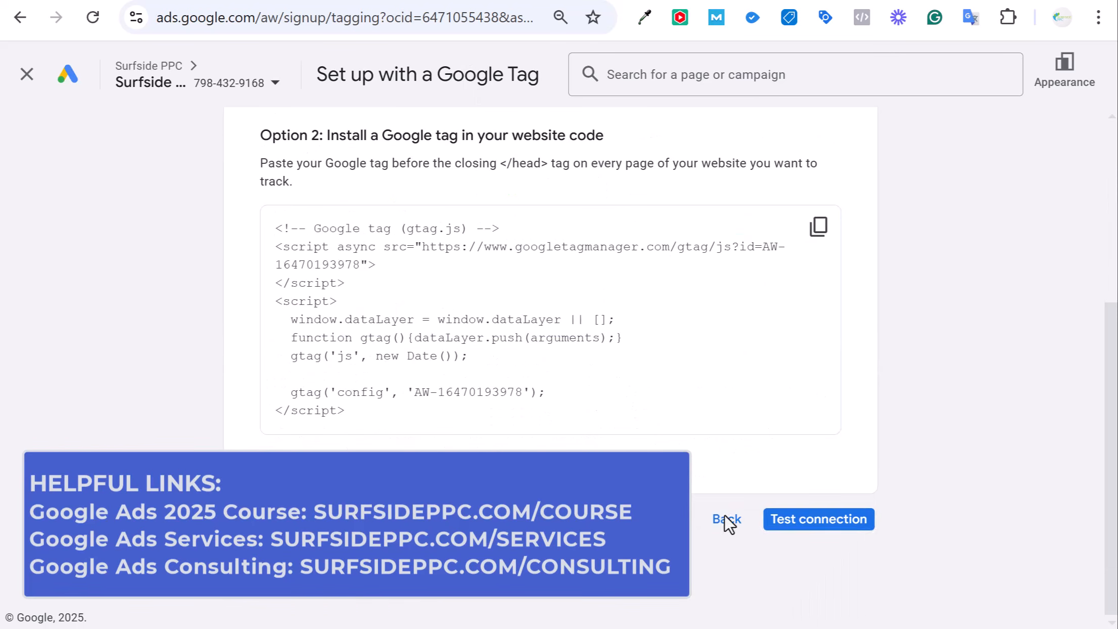
{"action": "left_click", "coordinate": [819, 520]}
{"action": "scroll", "coordinate": [779, 344], "scroll_direction": "down", "scroll_amount": 5}
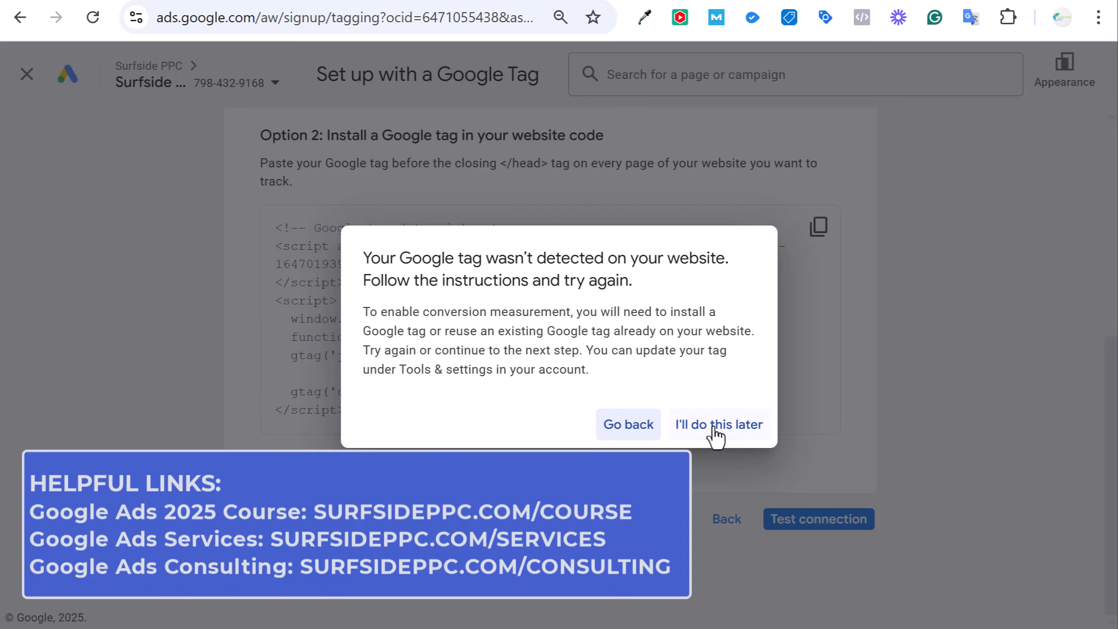
{"action": "left_click", "coordinate": [718, 425]}
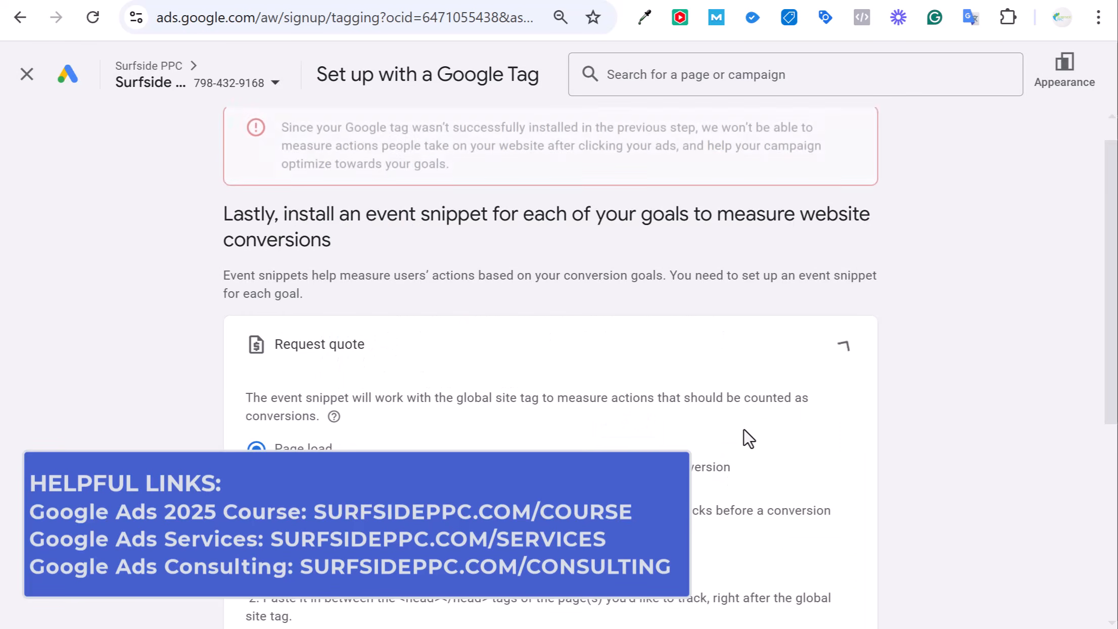
{"action": "scroll", "coordinate": [720, 395], "scroll_direction": "down", "scroll_amount": 6}
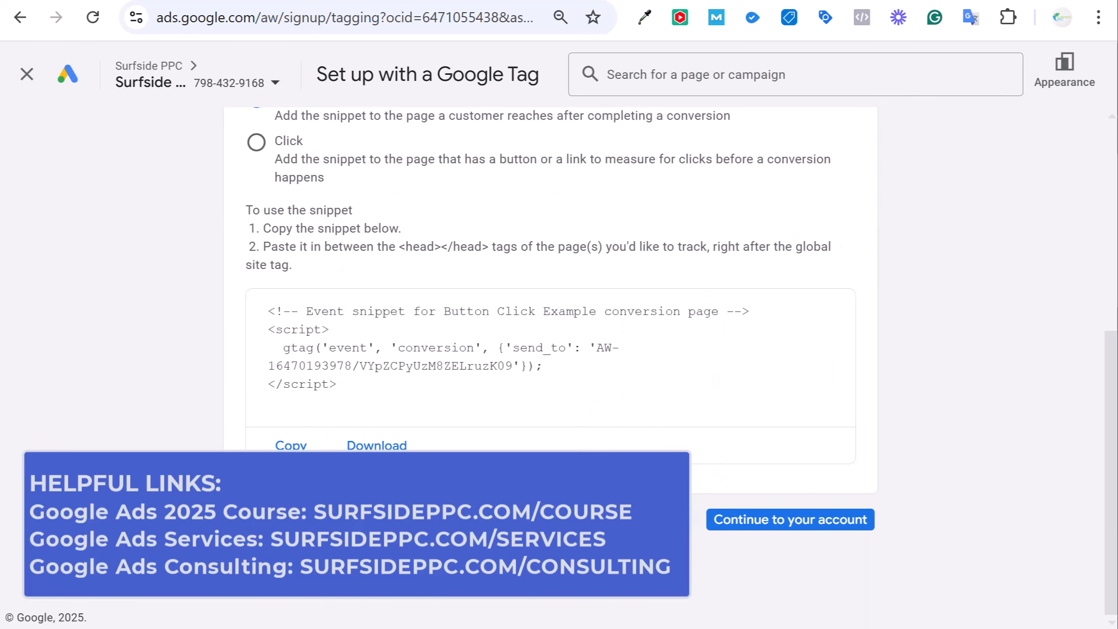
{"action": "left_click", "coordinate": [763, 516]}
{"action": "left_click", "coordinate": [652, 387]}
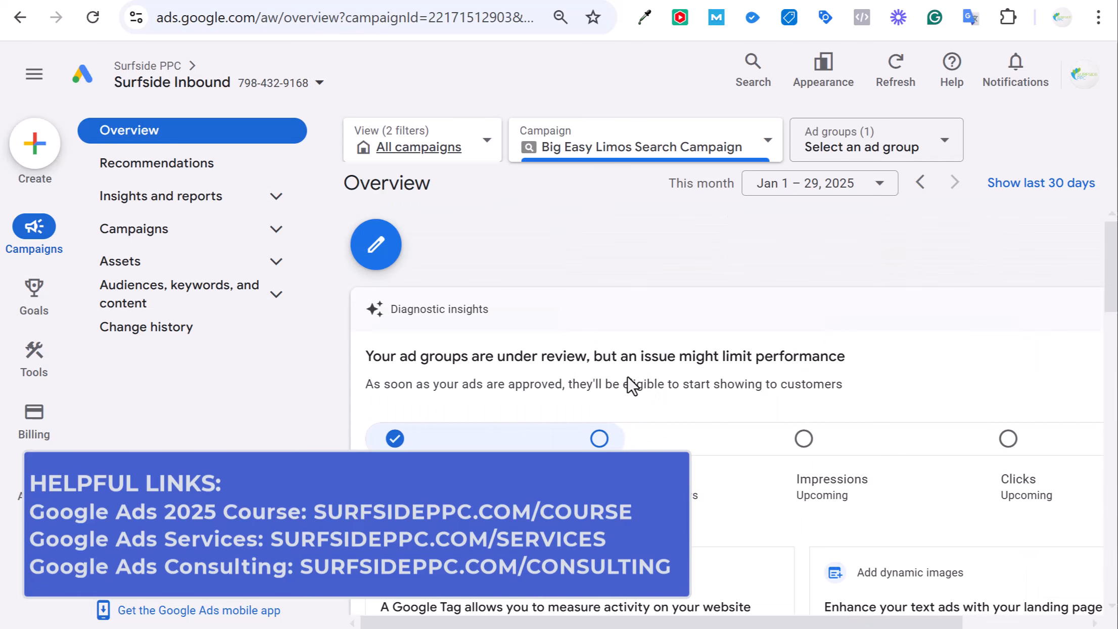
Look over the new campaign's diagnostics and open its campaigns table
{"action": "scroll", "coordinate": [623, 281], "scroll_direction": "down", "scroll_amount": 7}
{"action": "left_click", "coordinate": [215, 242]}
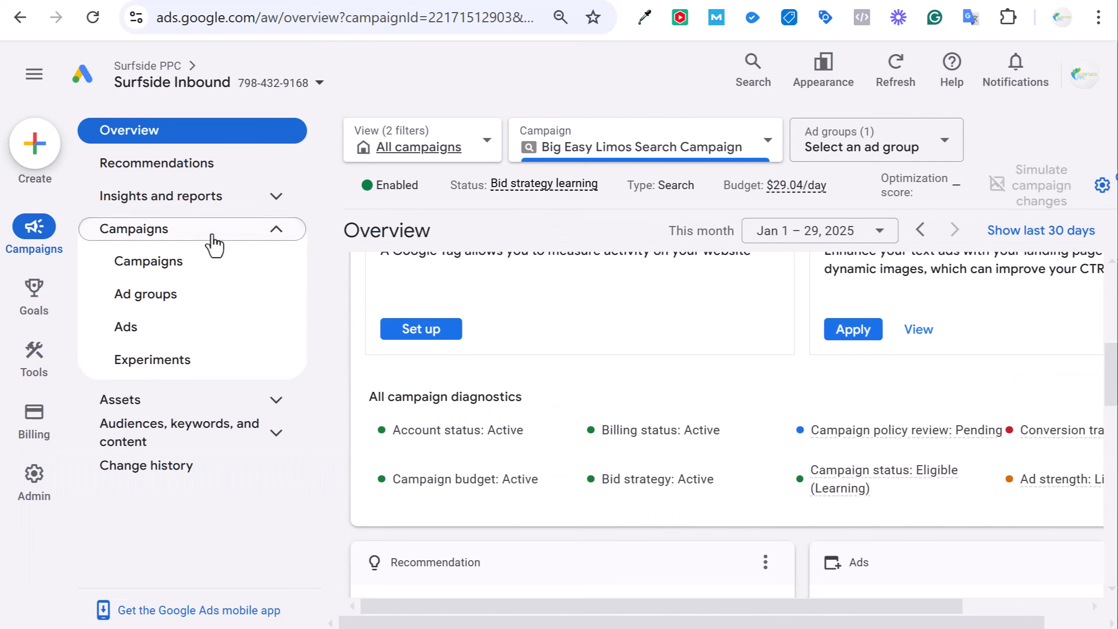
{"action": "left_click", "coordinate": [192, 263]}
{"action": "scroll", "coordinate": [757, 472], "scroll_direction": "down", "scroll_amount": 5}
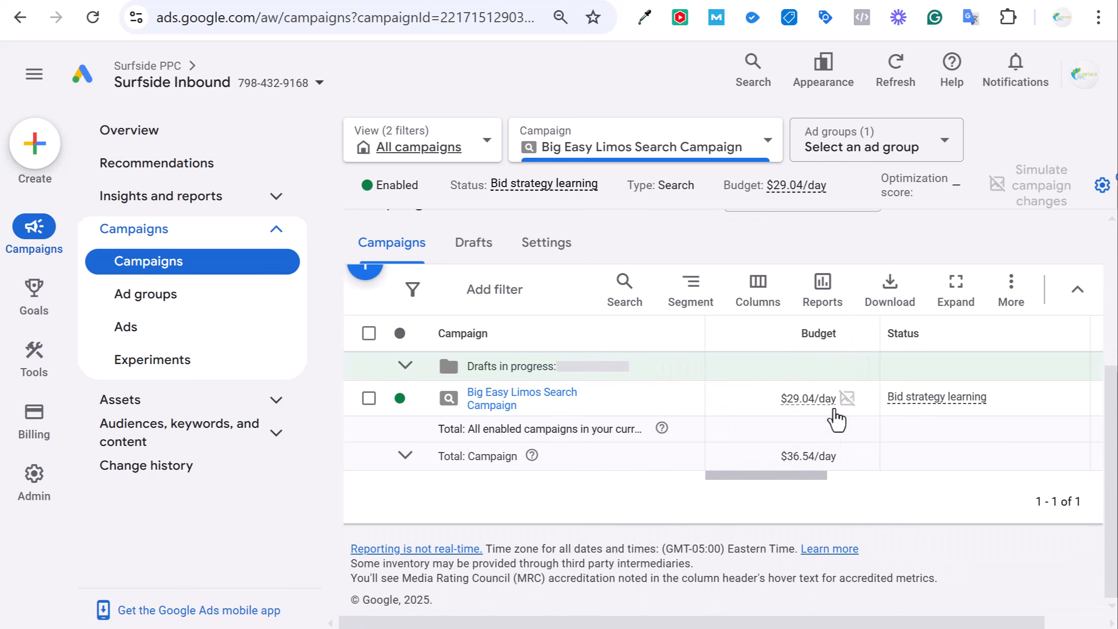
Set the Big Easy Limos Search Campaign's daily budget to $1 and save it
{"action": "left_click", "coordinate": [865, 403]}
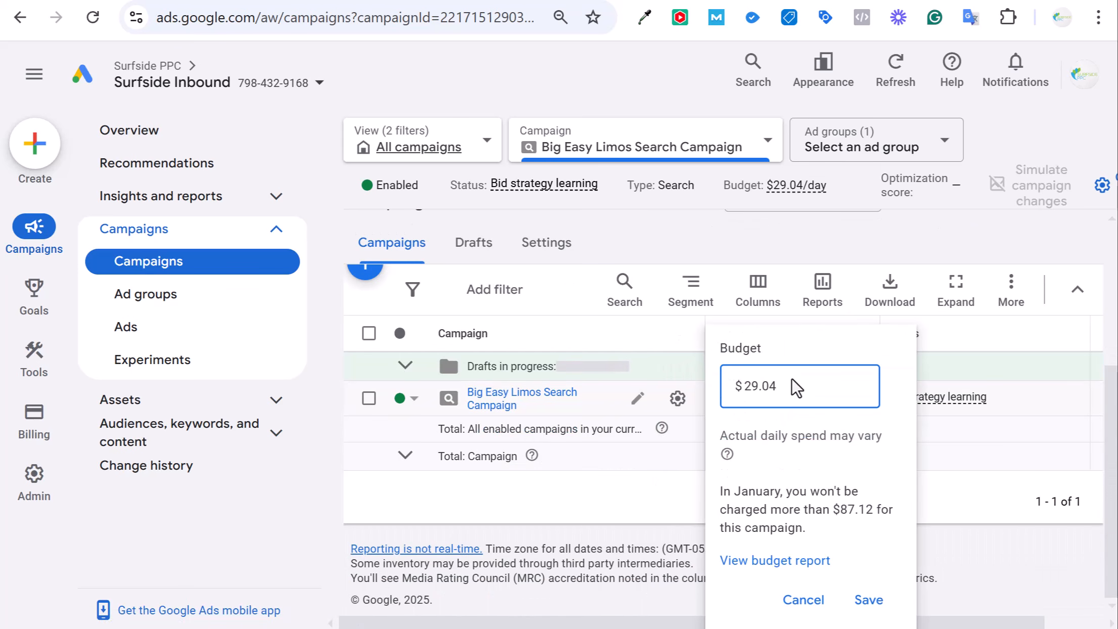
{"action": "double_click", "coordinate": [782, 387]}
{"action": "type", "text": "1"}
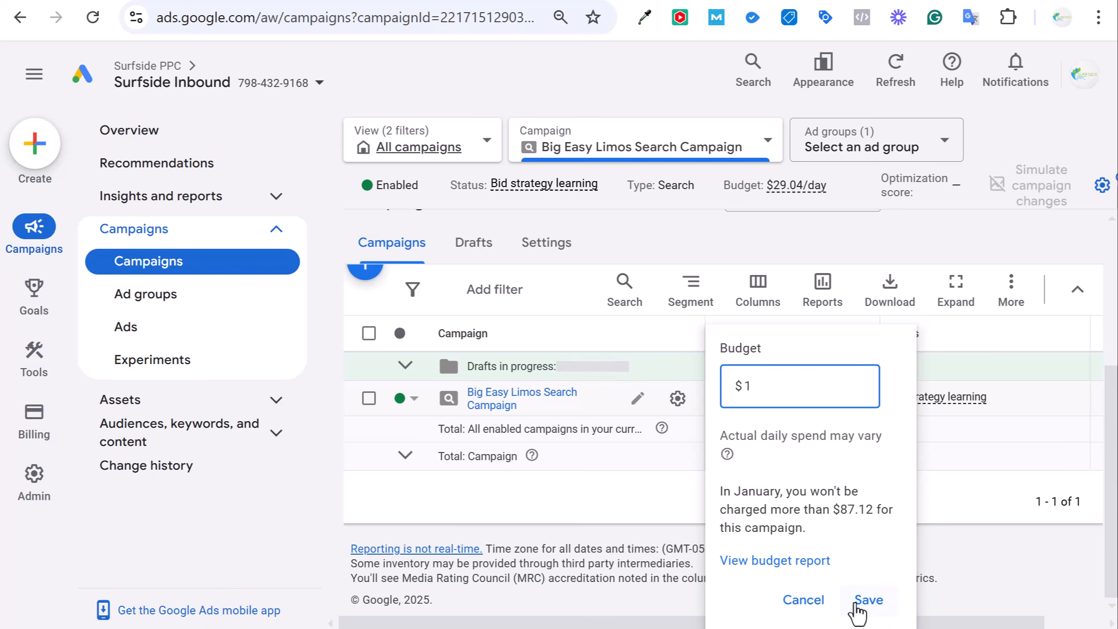
{"action": "left_click", "coordinate": [862, 603]}
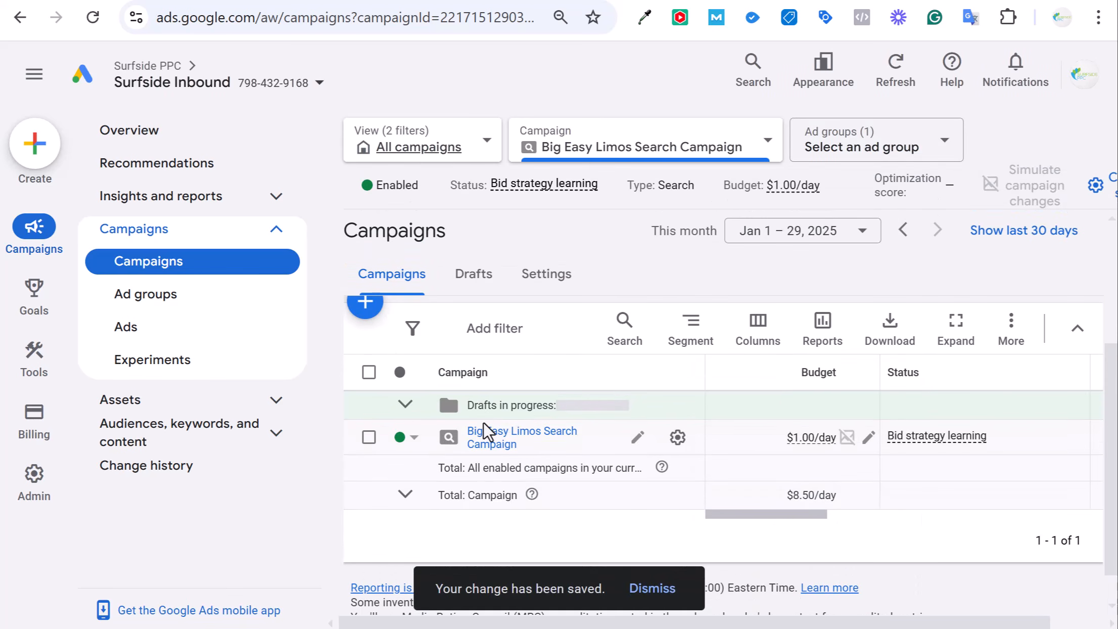
Start a new ad group in the campaign and copy the block of wedding keywords from the limousine list in Notepad
{"action": "left_click", "coordinate": [490, 445]}
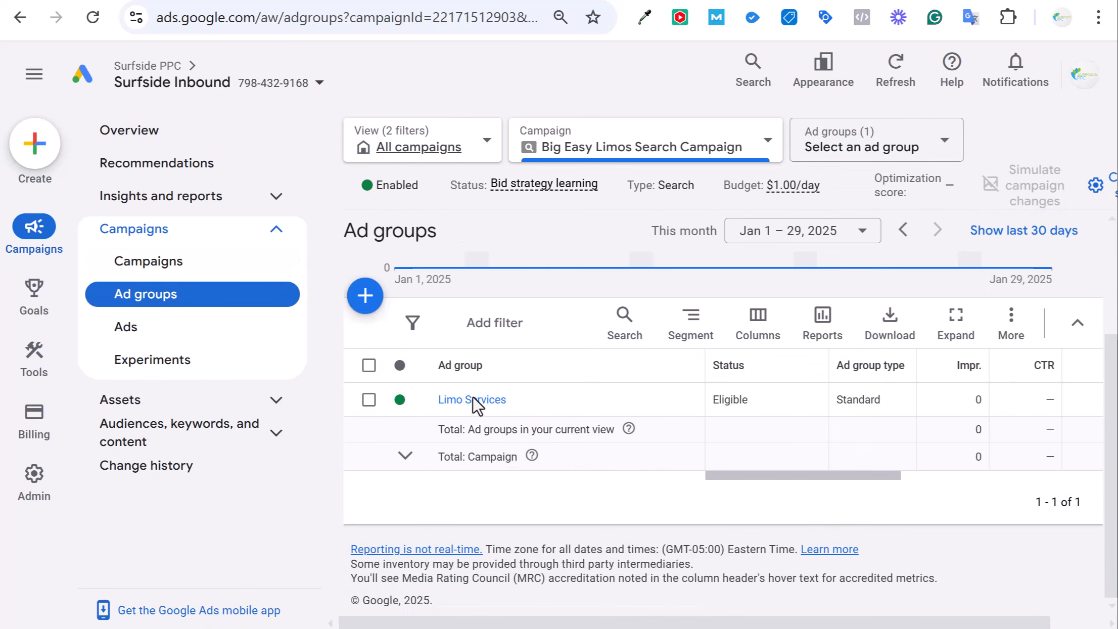
{"action": "left_click", "coordinate": [362, 297]}
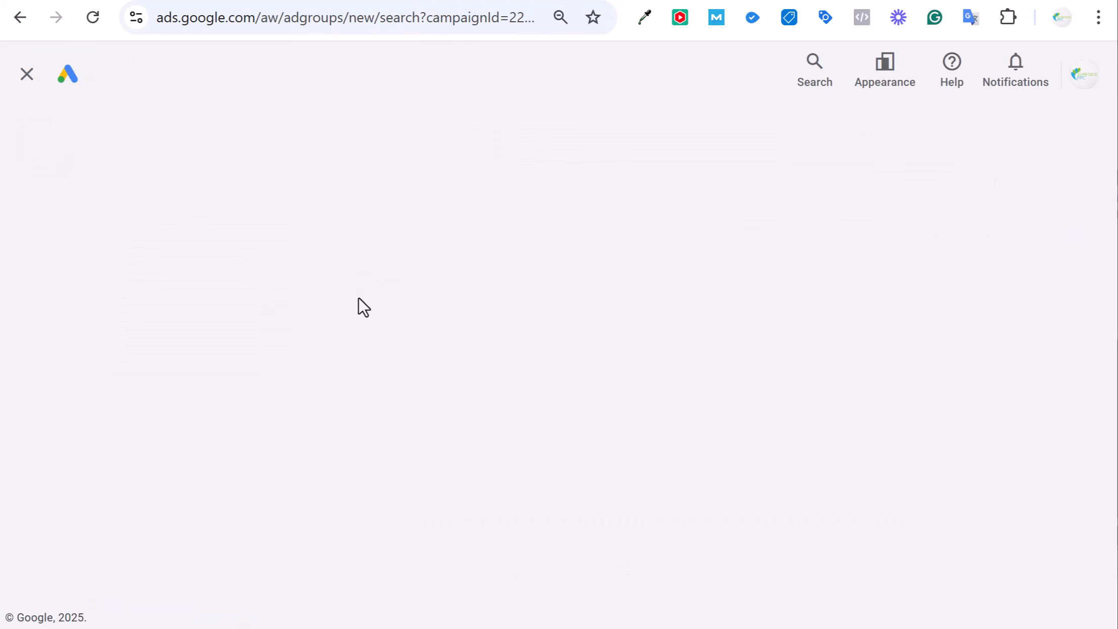
{"action": "mouse_move", "coordinate": [871, 628]}
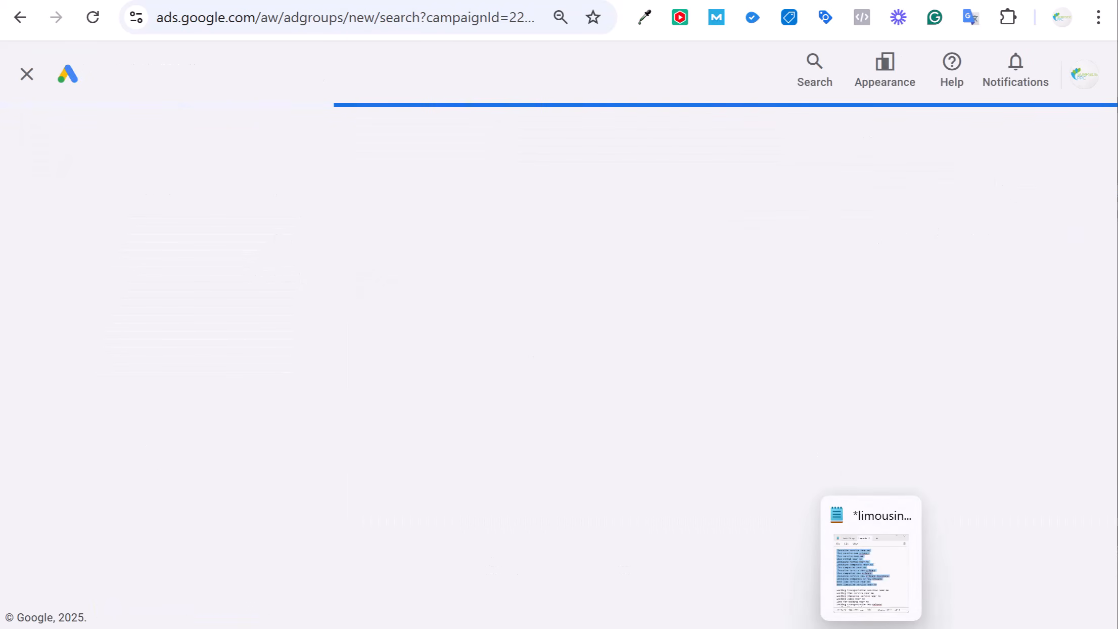
{"action": "left_click", "coordinate": [870, 562]}
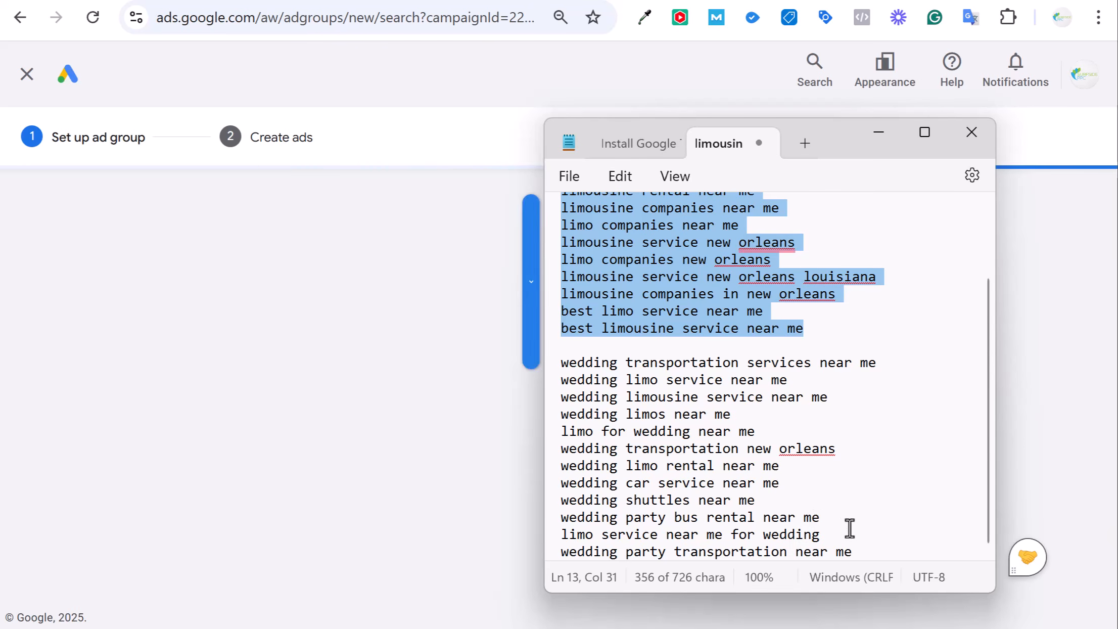
{"action": "left_click_drag", "start_coordinate": [853, 552], "coordinate": [560, 368]}
{"action": "key", "text": "ctrl+c"}
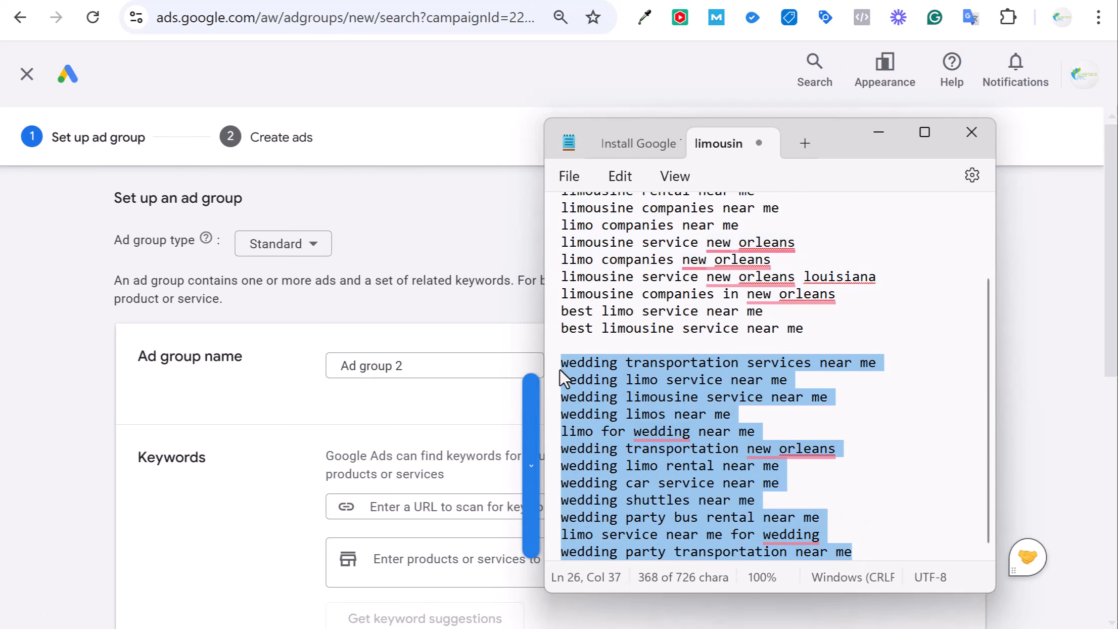
Name the ad group Wedding Transportation and paste the copied wedding keywords into its keyword list
{"action": "triple_click", "coordinate": [407, 365]}
{"action": "type", "text": "Wedding"}
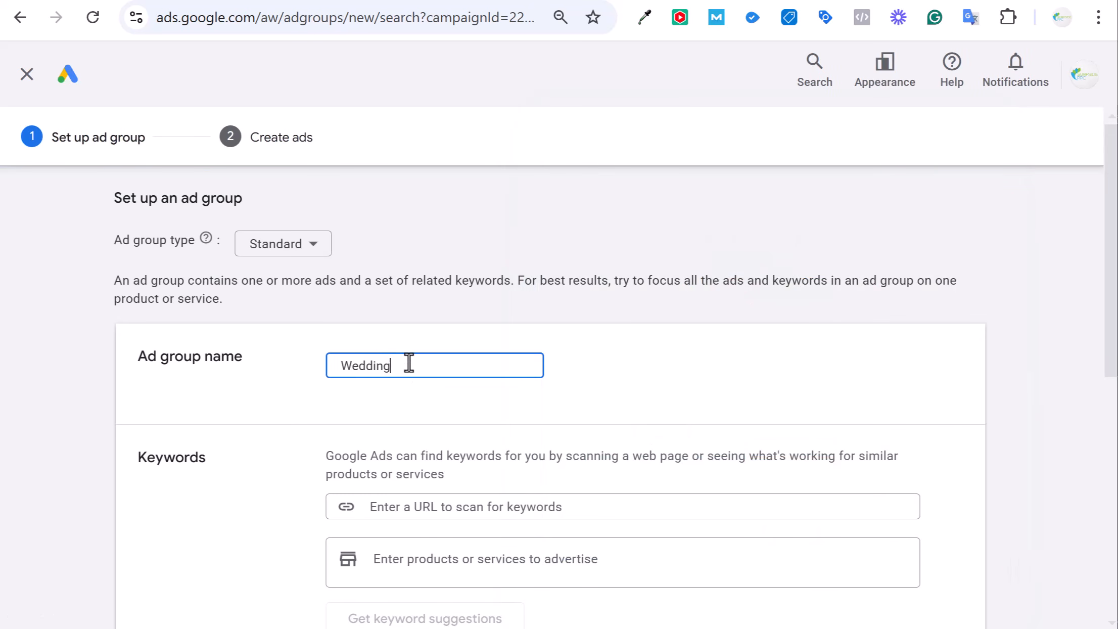
{"action": "type", "text": " Transpor"}
{"action": "scroll", "coordinate": [514, 440], "scroll_direction": "down", "scroll_amount": 5}
{"action": "left_click", "coordinate": [514, 440]}
{"action": "key", "text": "ctrl+v"}
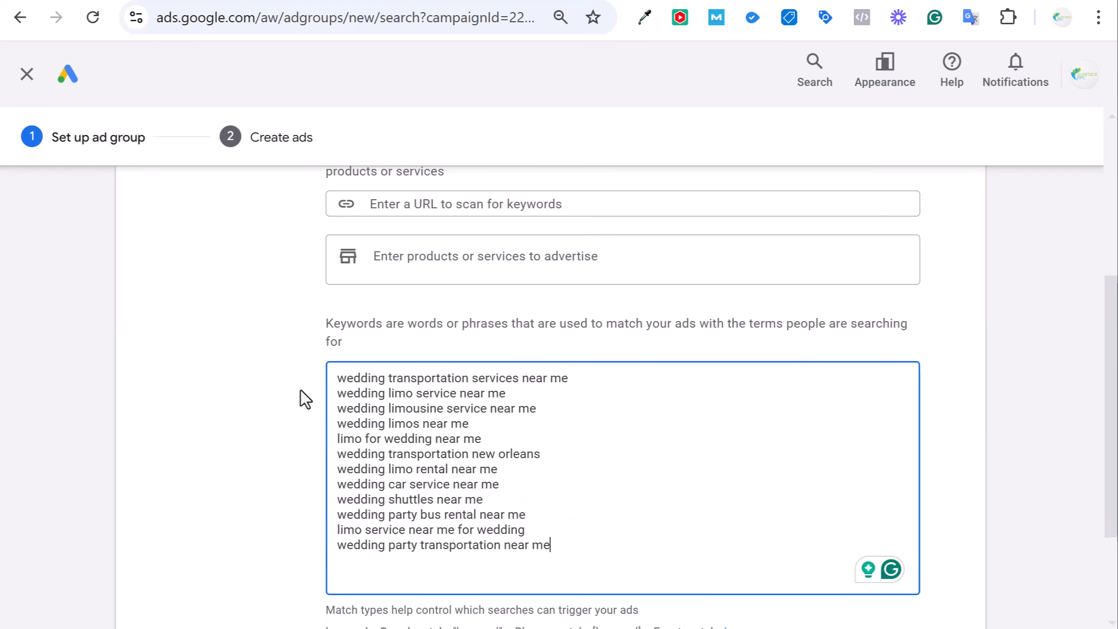
Enclose every wedding keyword in square brackets for exact match, and save the ad group setup to continue to ad creation
{"action": "type", "text": "]"}
{"action": "left_click", "coordinate": [536, 533]}
{"action": "type", "text": "]"}
{"action": "left_click", "coordinate": [548, 512]}
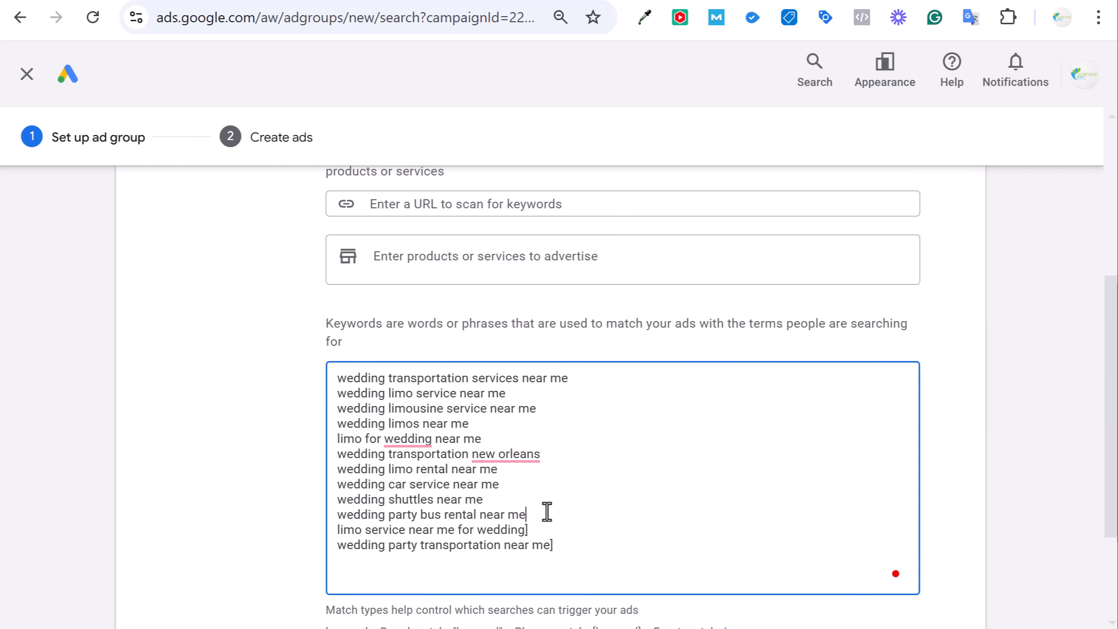
{"action": "type", "text": "]"}
{"action": "left_click", "coordinate": [548, 496]}
{"action": "type", "text": "]"}
{"action": "left_click", "coordinate": [548, 486]}
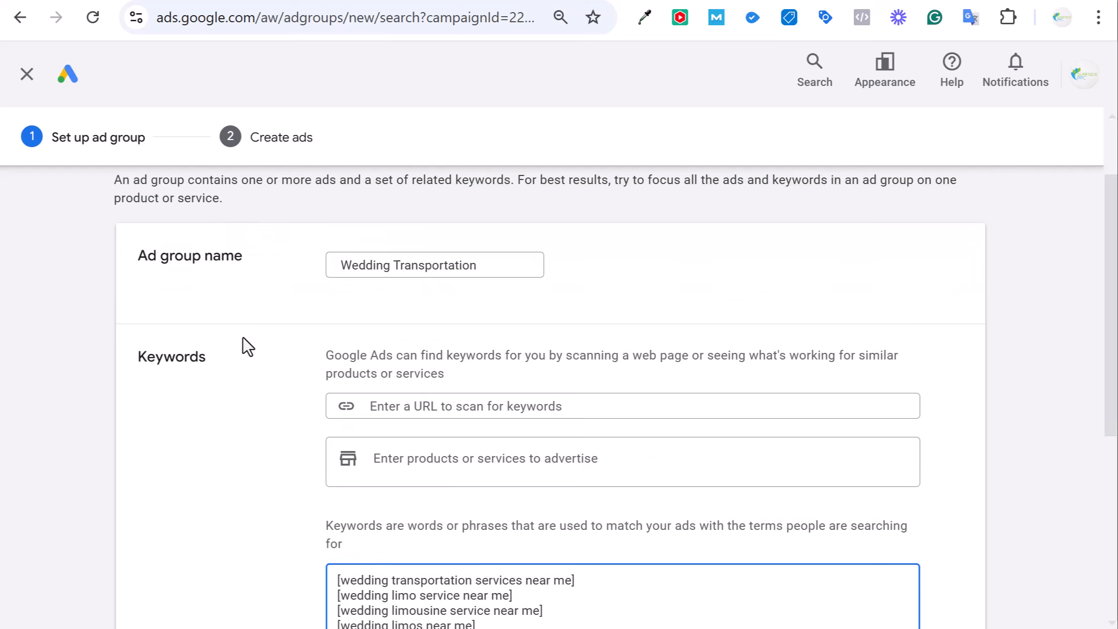
{"action": "scroll", "coordinate": [245, 345], "scroll_direction": "up", "scroll_amount": 2}
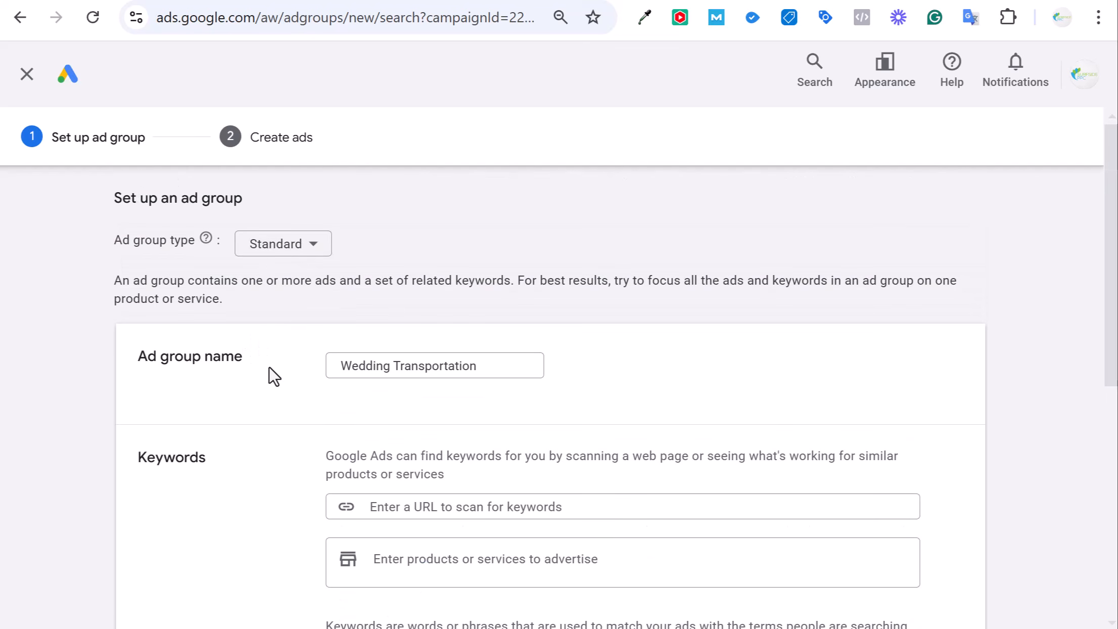
{"action": "scroll", "coordinate": [299, 343], "scroll_direction": "down", "scroll_amount": 8}
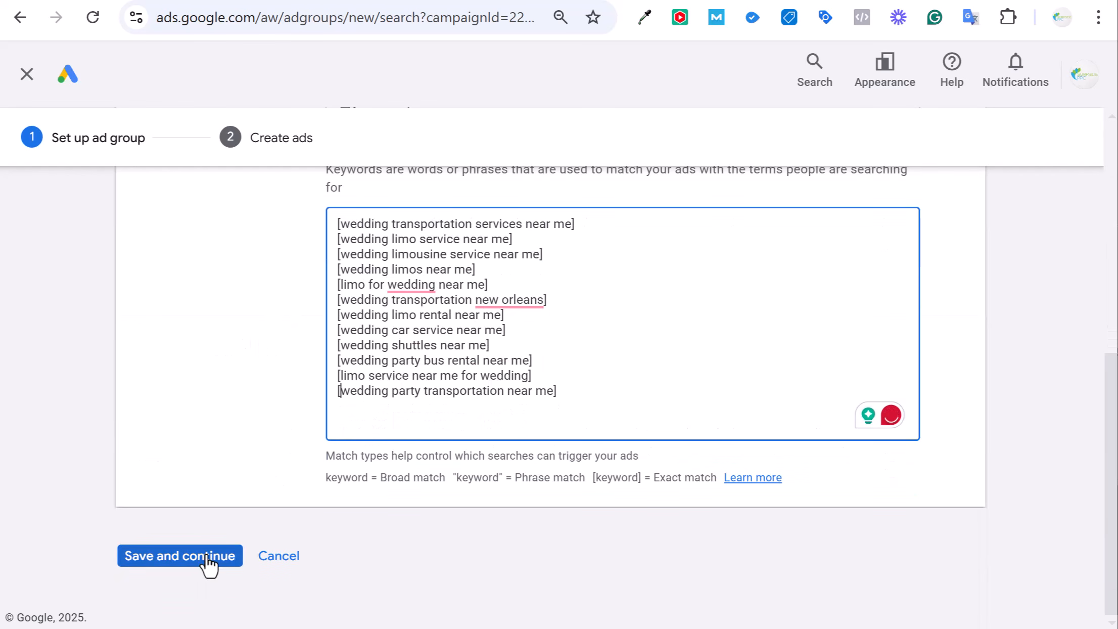
{"action": "left_click", "coordinate": [209, 556]}
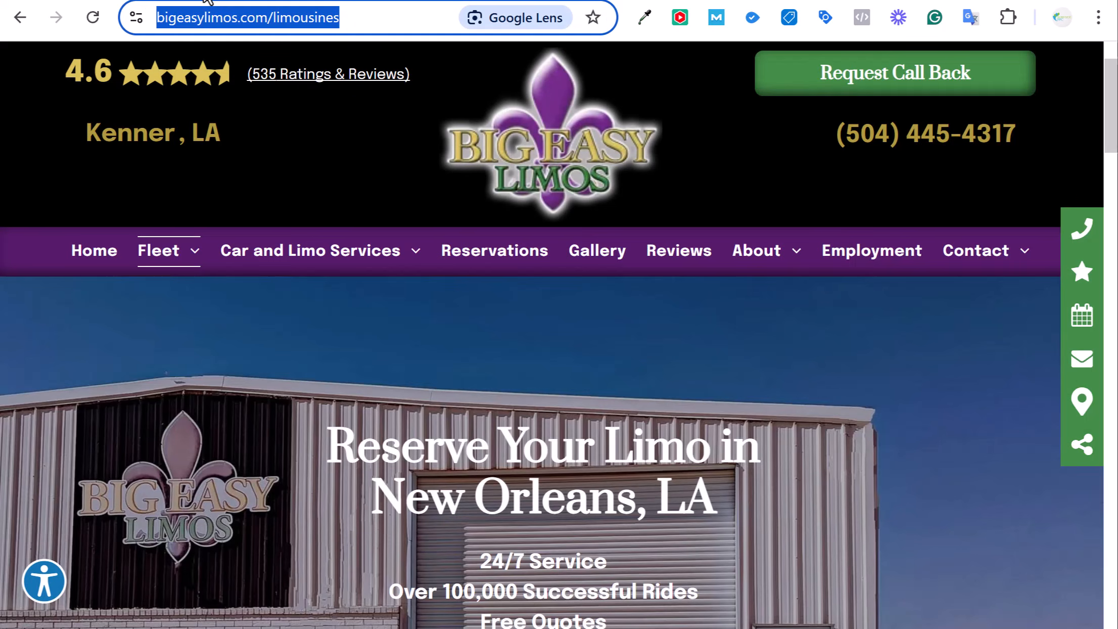
Open the wedding limo service page on the Big Easy Limos website and copy its address
{"action": "mouse_move", "coordinate": [366, 248]}
{"action": "left_click", "coordinate": [374, 355]}
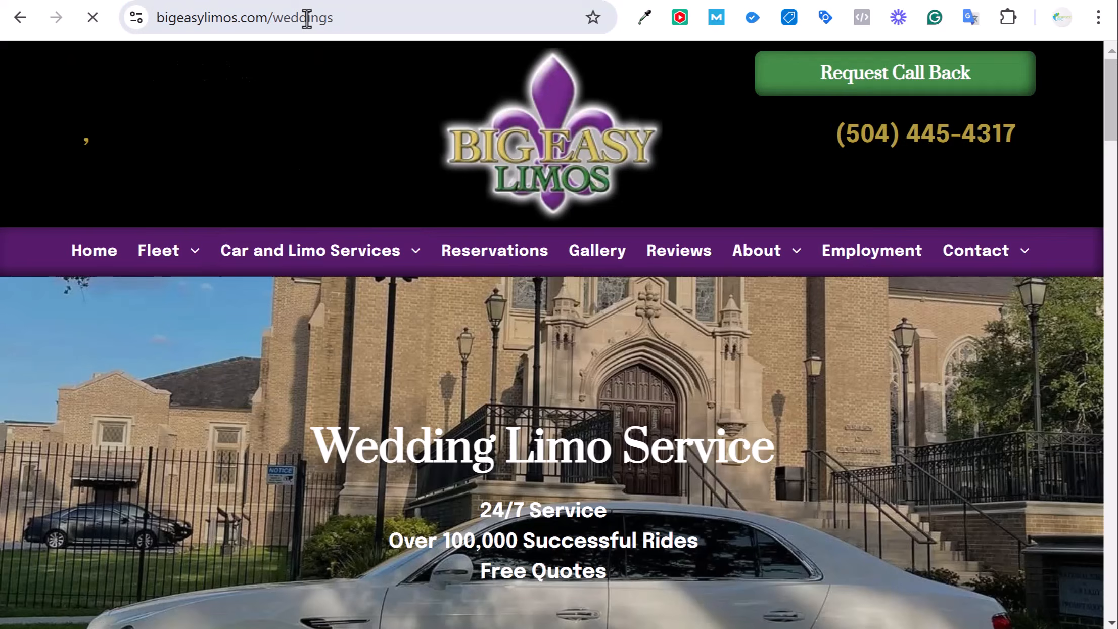
{"action": "left_click", "coordinate": [307, 19]}
{"action": "key", "text": "ctrl+c"}
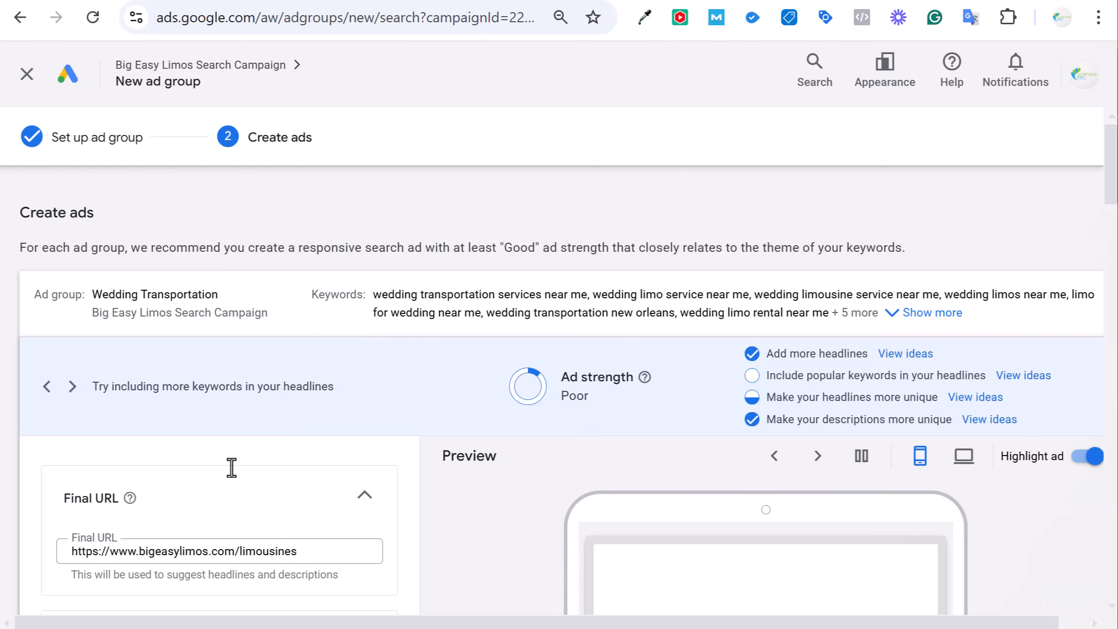
{"action": "scroll", "coordinate": [231, 468], "scroll_direction": "down", "scroll_amount": 5}
{"action": "scroll", "coordinate": [215, 455], "scroll_direction": "up", "scroll_amount": 3}
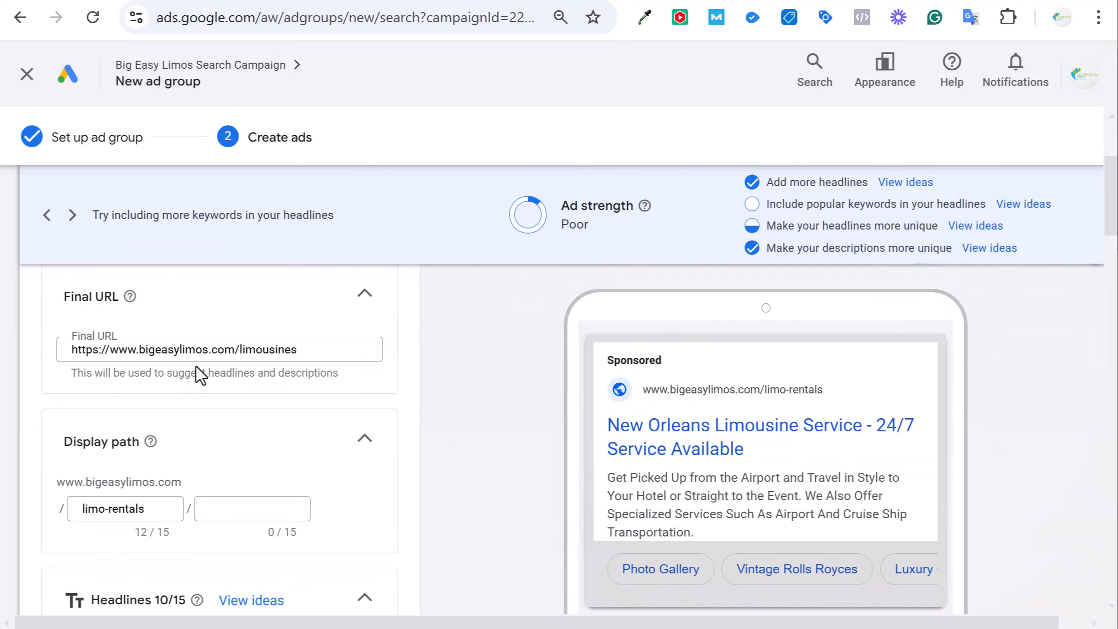
{"action": "triple_click", "coordinate": [202, 350]}
{"action": "key", "text": "ctrl+v"}
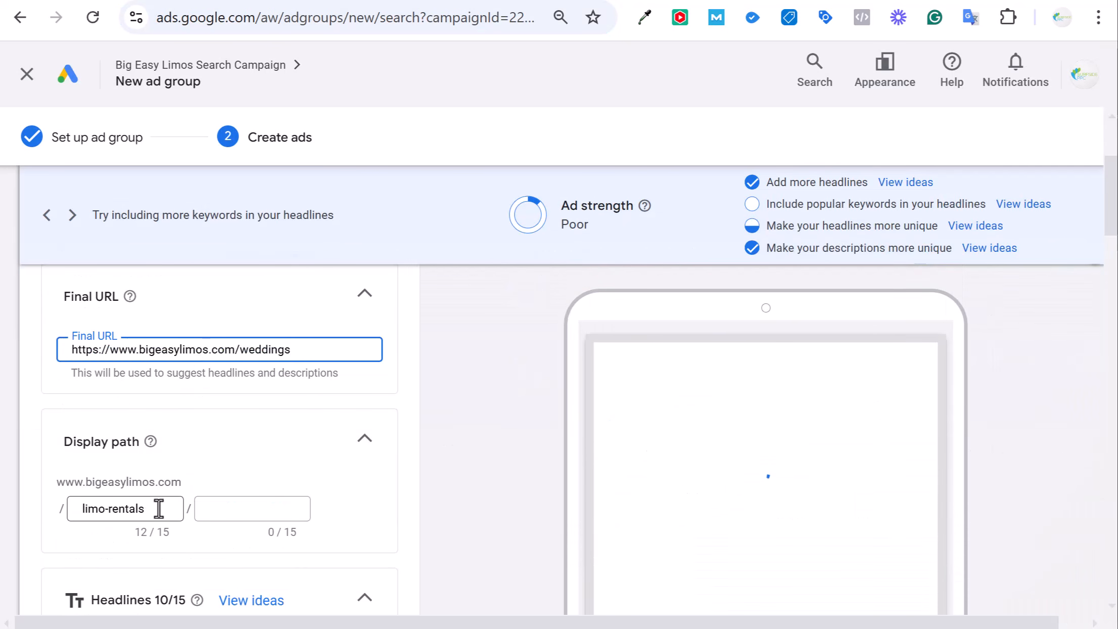
{"action": "left_click_drag", "start_coordinate": [157, 509], "coordinate": [55, 516]}
{"action": "type", "text": "wedding"}
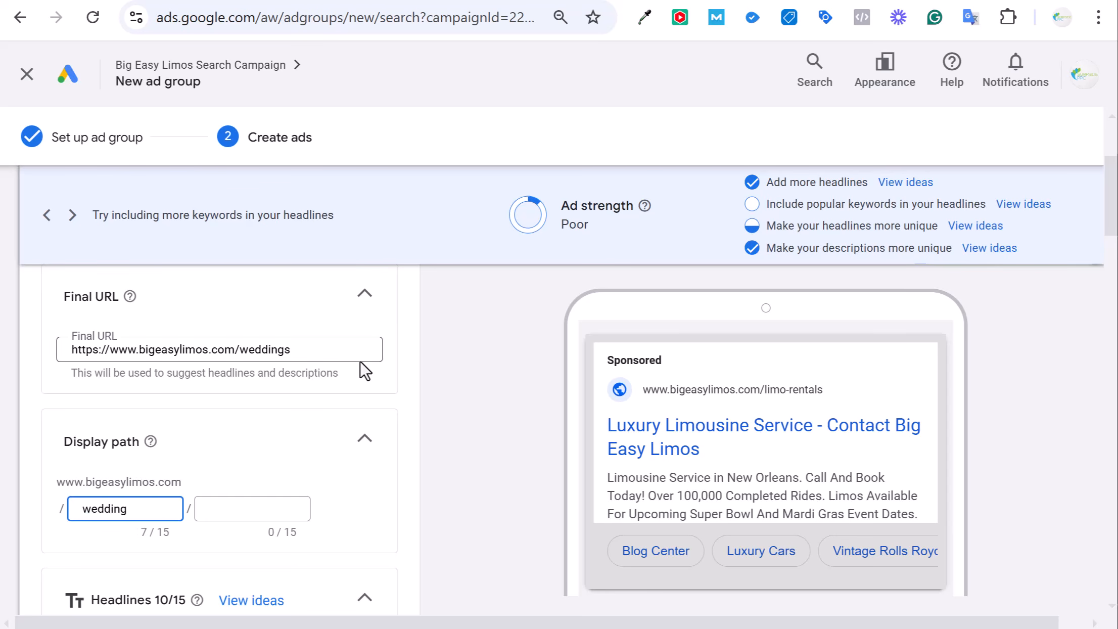
Look through the ad's headlines, descriptions and assets, and finish the Wedding Transportation ad with its prefilled texts
{"action": "scroll", "coordinate": [491, 397], "scroll_direction": "down", "scroll_amount": 5}
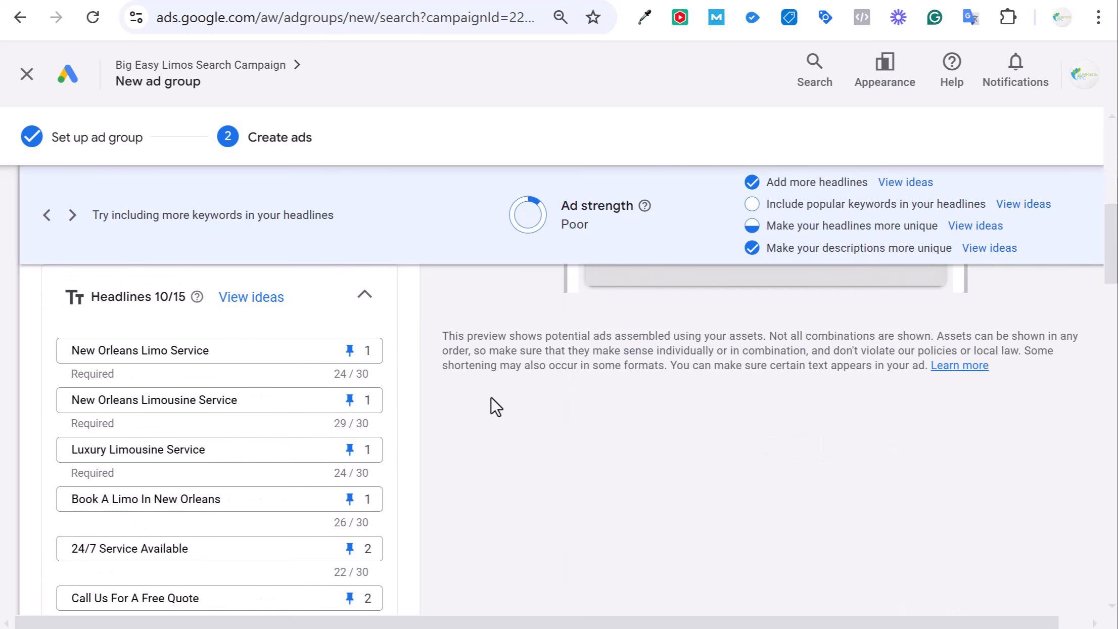
{"action": "double_click", "coordinate": [146, 352]}
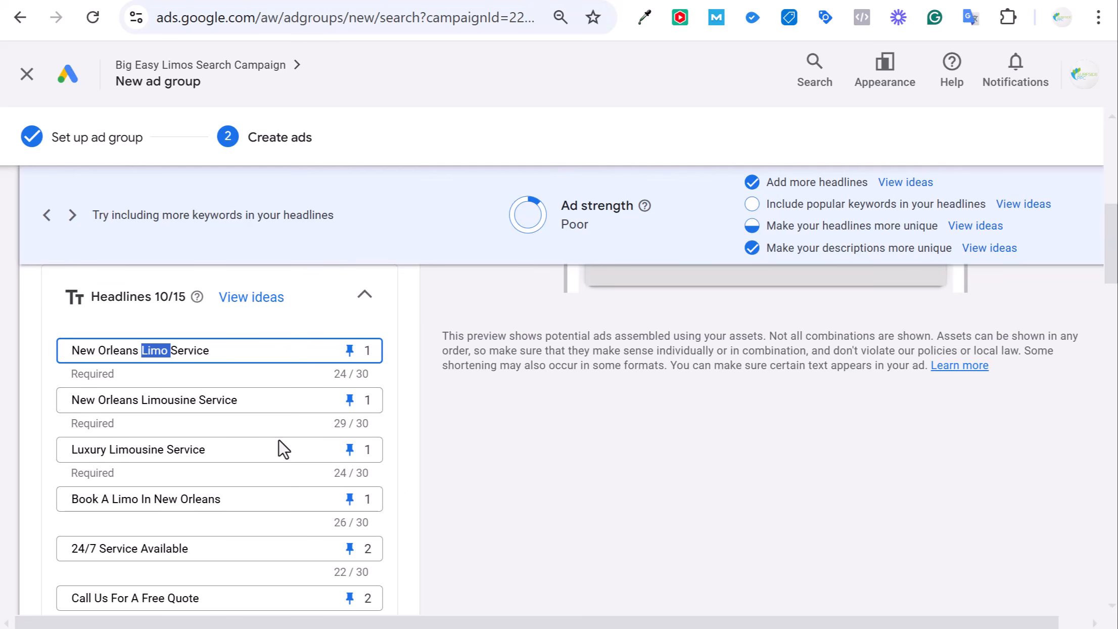
{"action": "scroll", "coordinate": [561, 461], "scroll_direction": "down", "scroll_amount": 4}
{"action": "scroll", "coordinate": [567, 461], "scroll_direction": "down", "scroll_amount": 8}
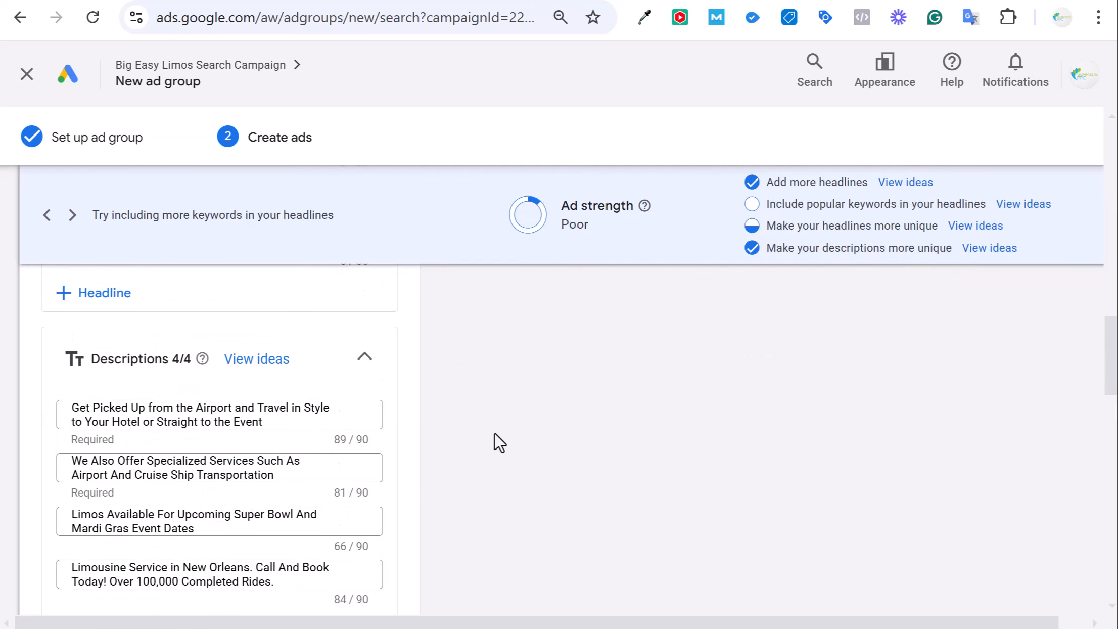
{"action": "scroll", "coordinate": [518, 374], "scroll_direction": "down", "scroll_amount": 14}
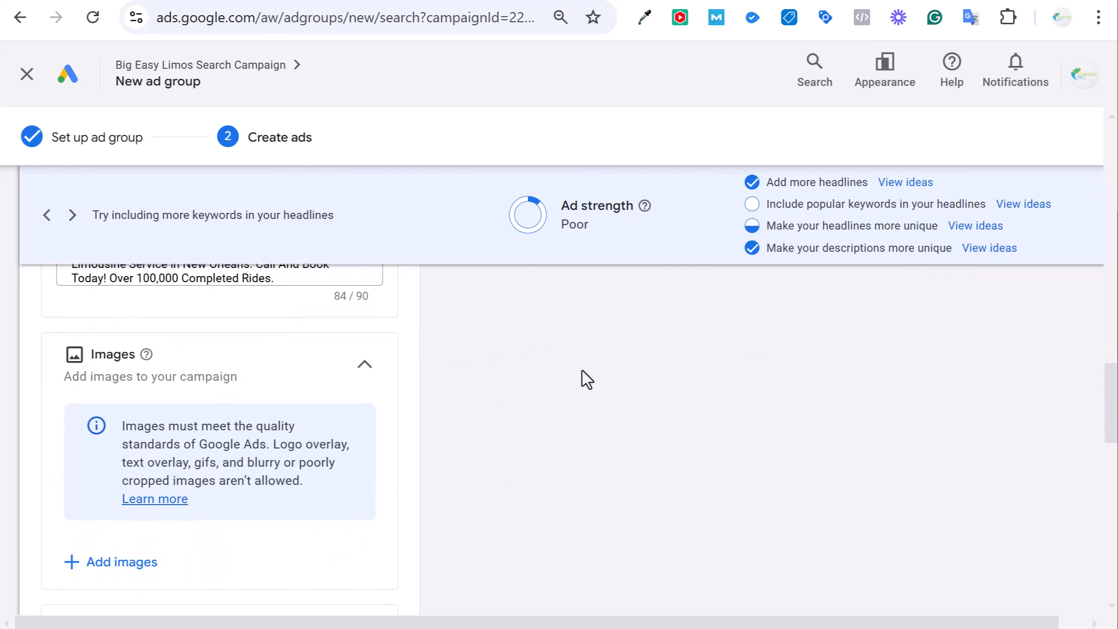
{"action": "scroll", "coordinate": [586, 374], "scroll_direction": "down", "scroll_amount": 10}
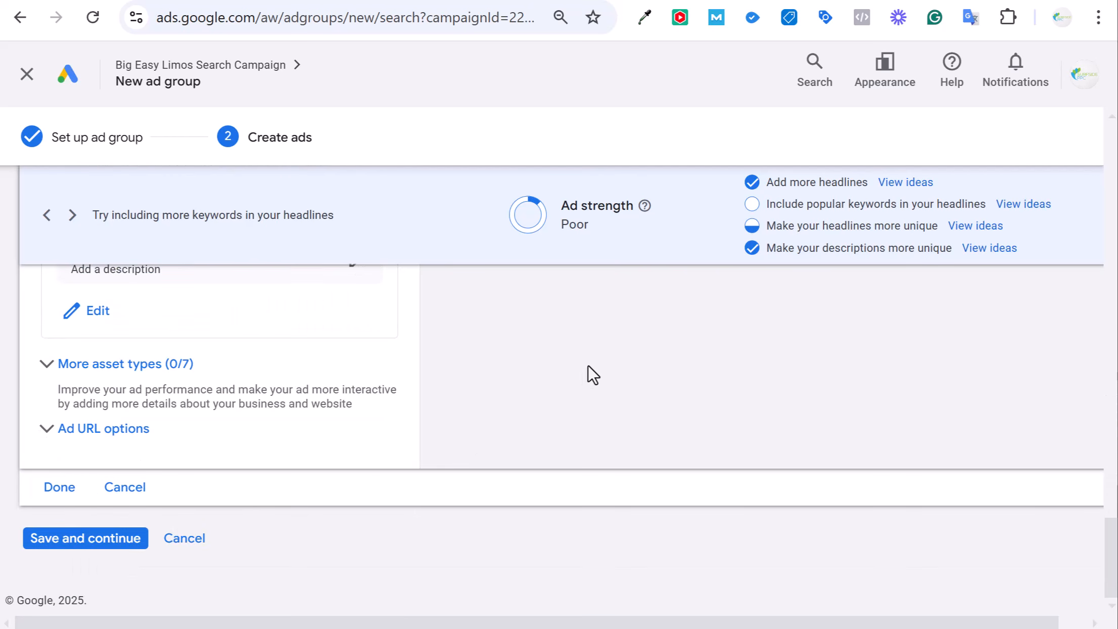
{"action": "left_click", "coordinate": [56, 493]}
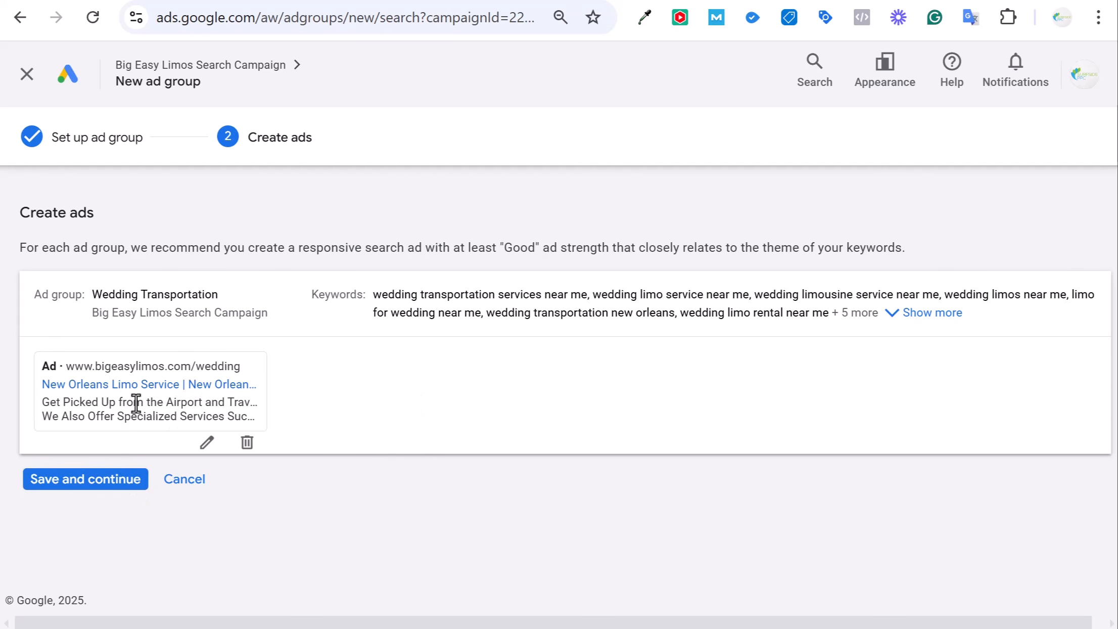
Check the wedding limo service page on the Big Easy Limos website, and save the Wedding Transportation ad group with its ad
{"action": "left_click", "coordinate": [225, 3]}
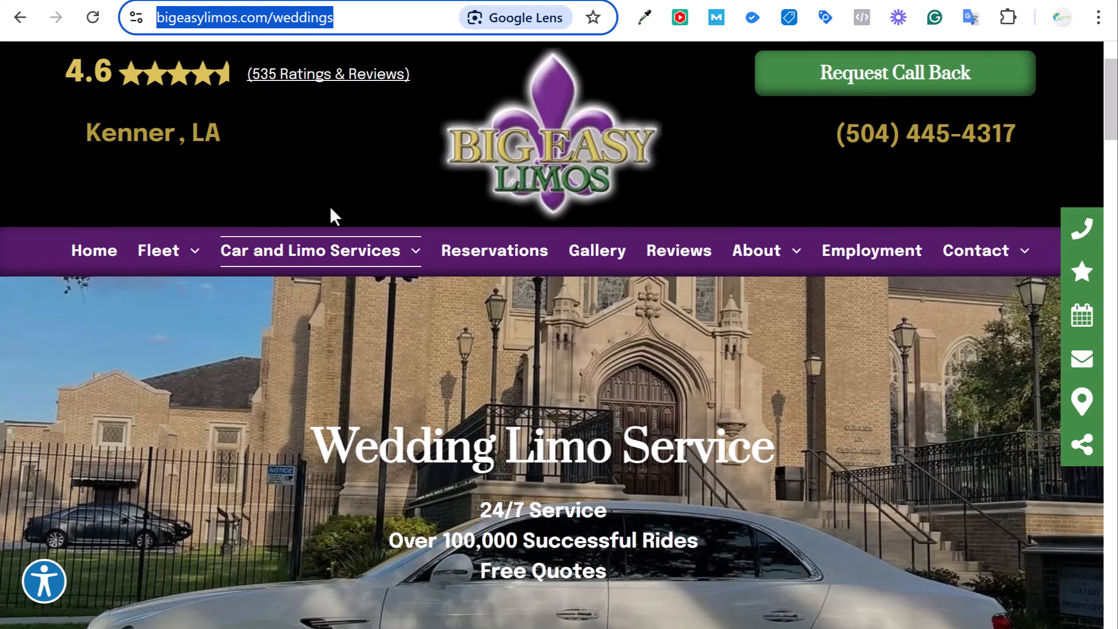
{"action": "mouse_move", "coordinate": [333, 260]}
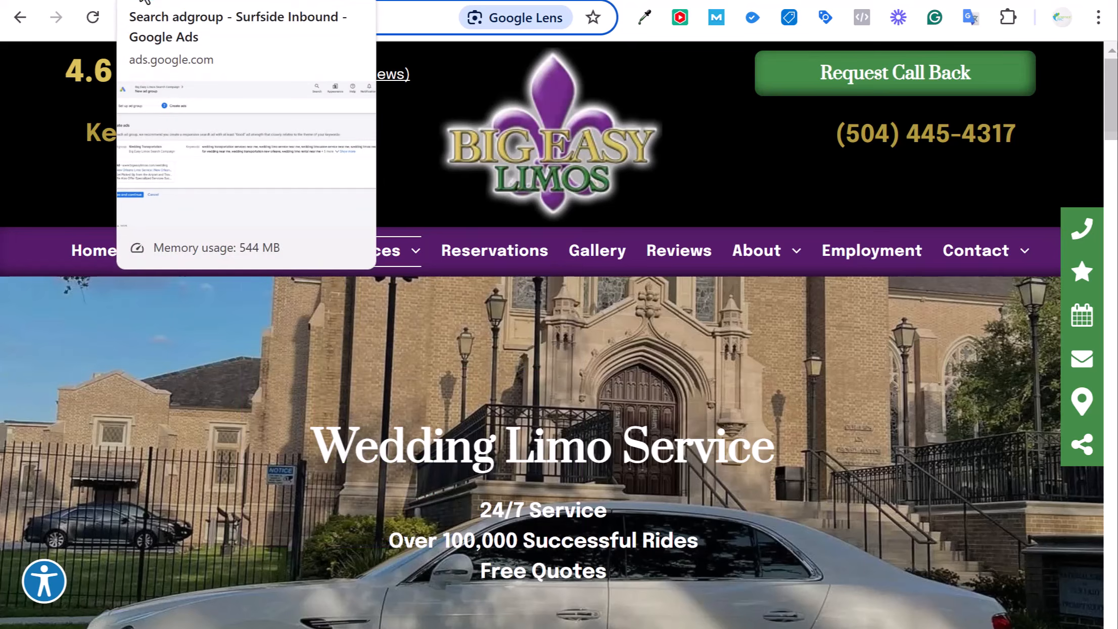
{"action": "left_click", "coordinate": [145, 2]}
{"action": "left_click", "coordinate": [102, 483]}
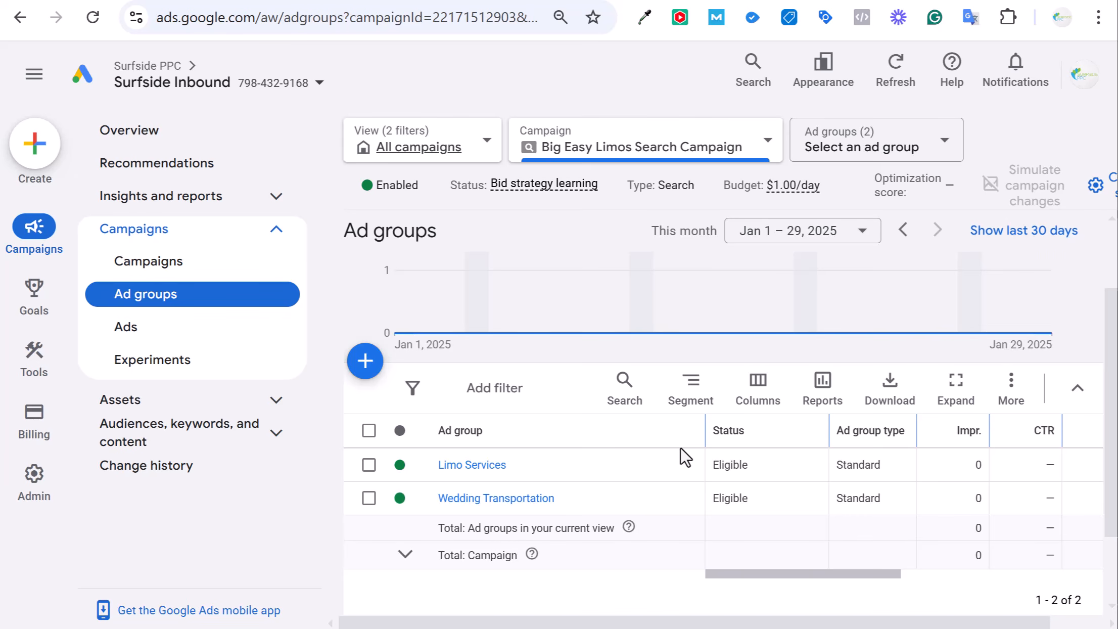
Glance at the website again, and open Big Easy Limos Search Campaign from the campaigns list to view its ad groups
{"action": "left_click", "coordinate": [192, 0]}
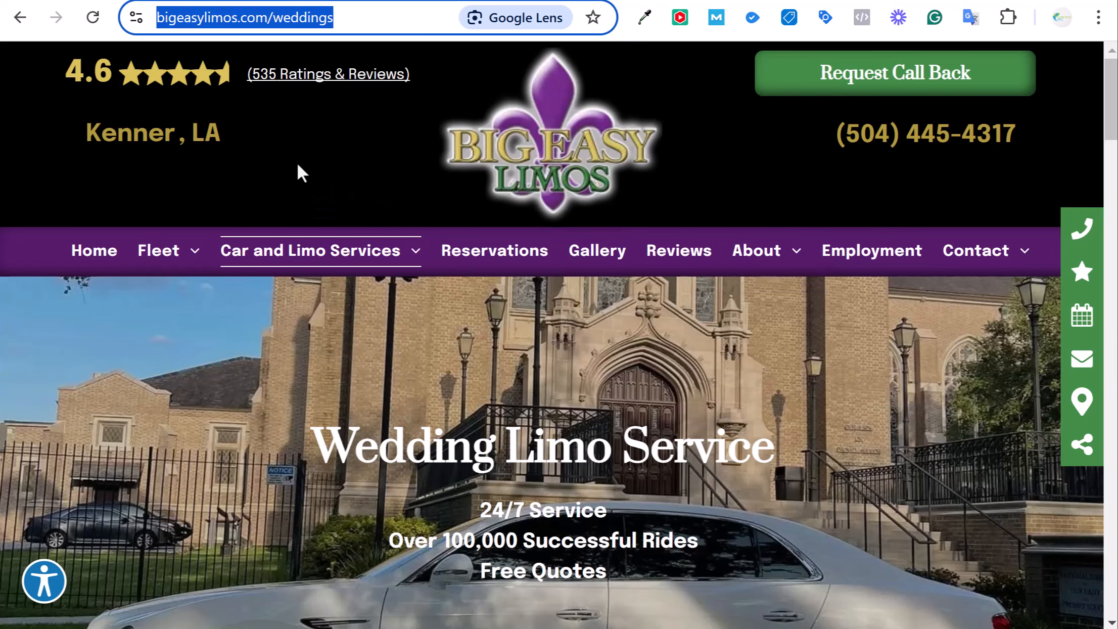
{"action": "left_click", "coordinate": [192, 1]}
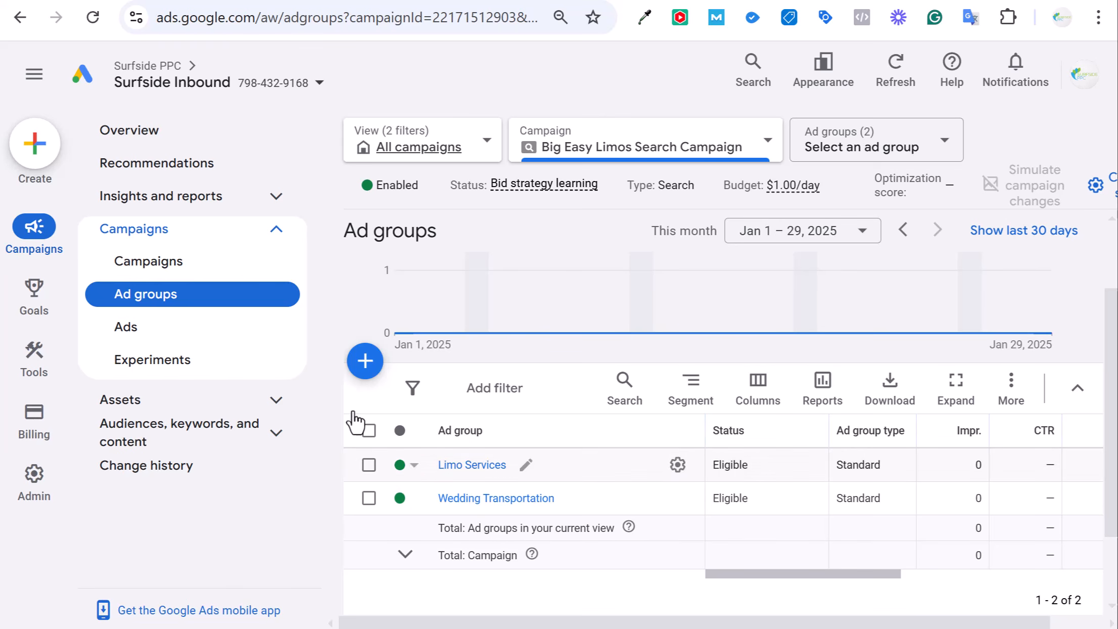
{"action": "left_click", "coordinate": [194, 268]}
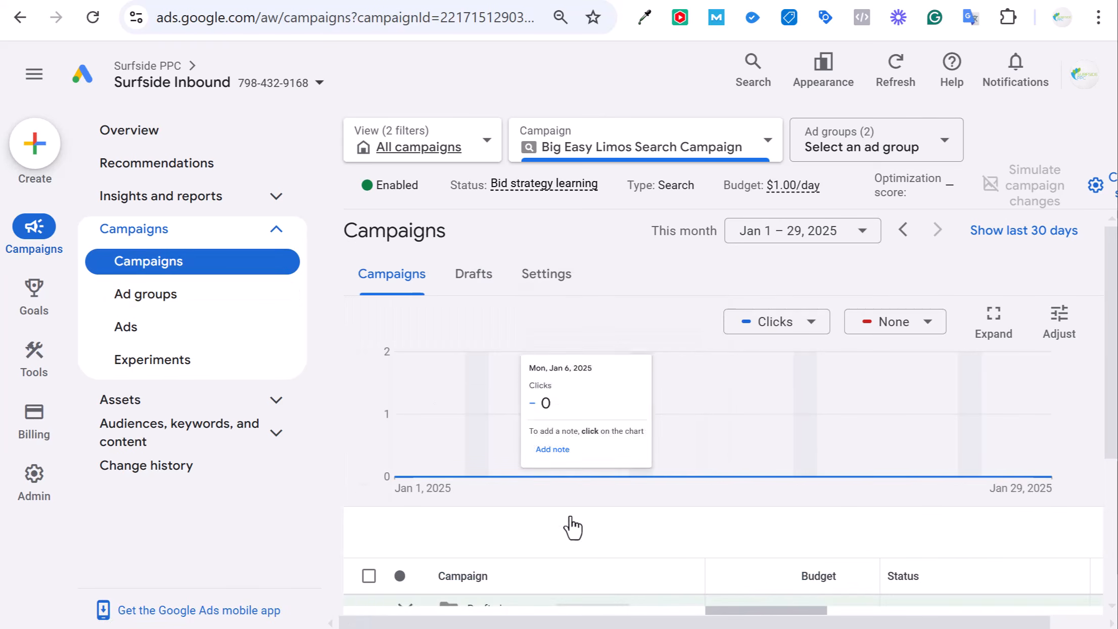
{"action": "left_click", "coordinate": [475, 437]}
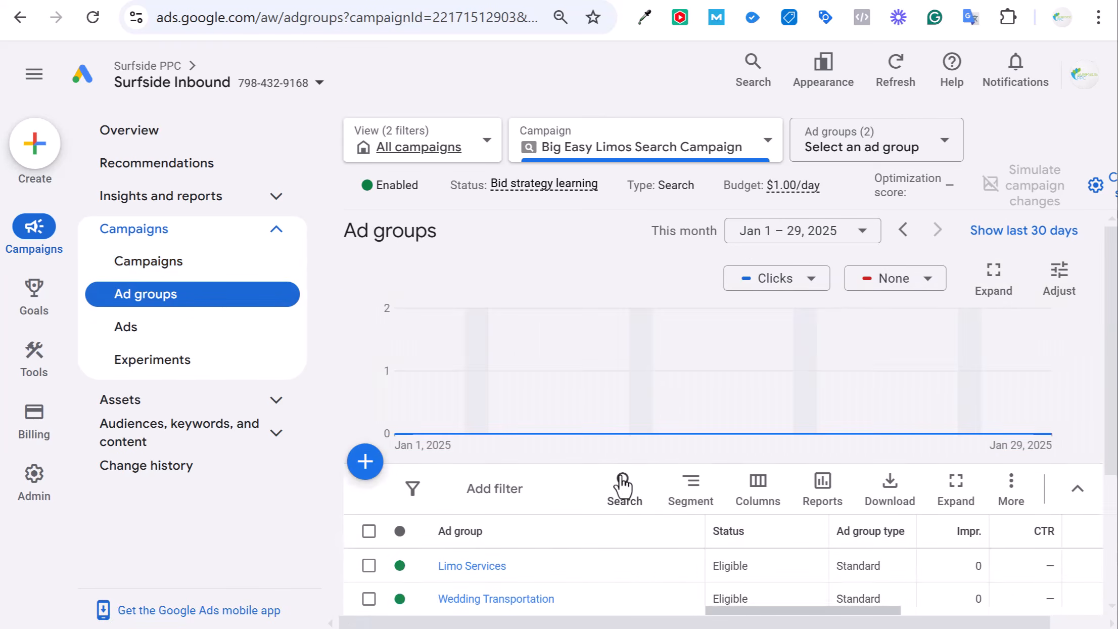
Look through the campaign's search keywords down to the wedding ones, and open its search terms report
{"action": "left_click", "coordinate": [225, 434]}
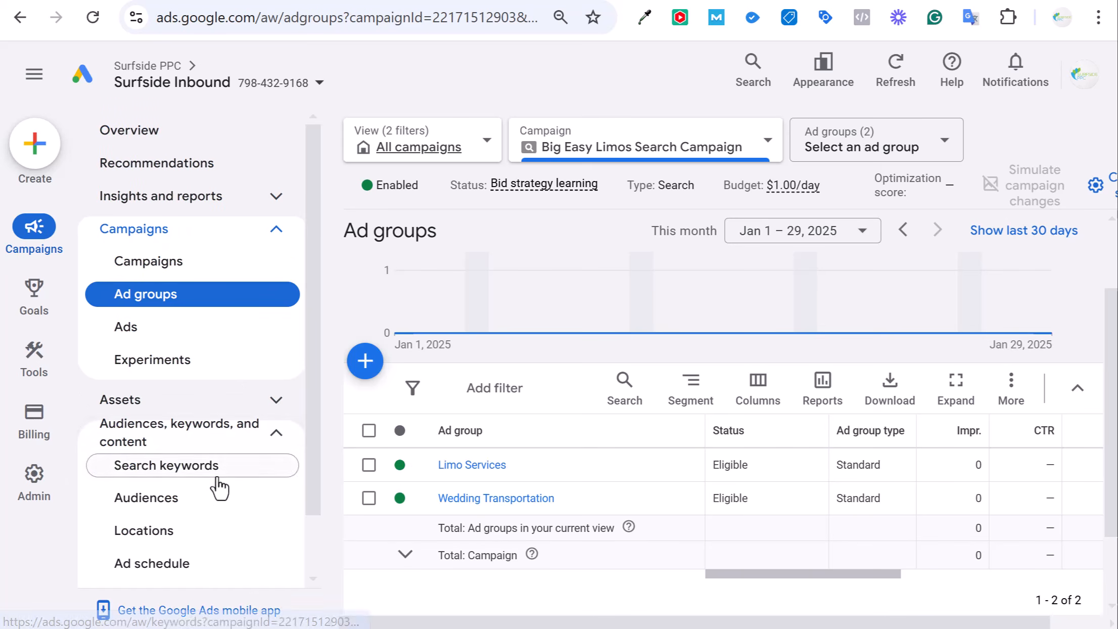
{"action": "left_click", "coordinate": [217, 477]}
{"action": "scroll", "coordinate": [751, 485], "scroll_direction": "down", "scroll_amount": 10}
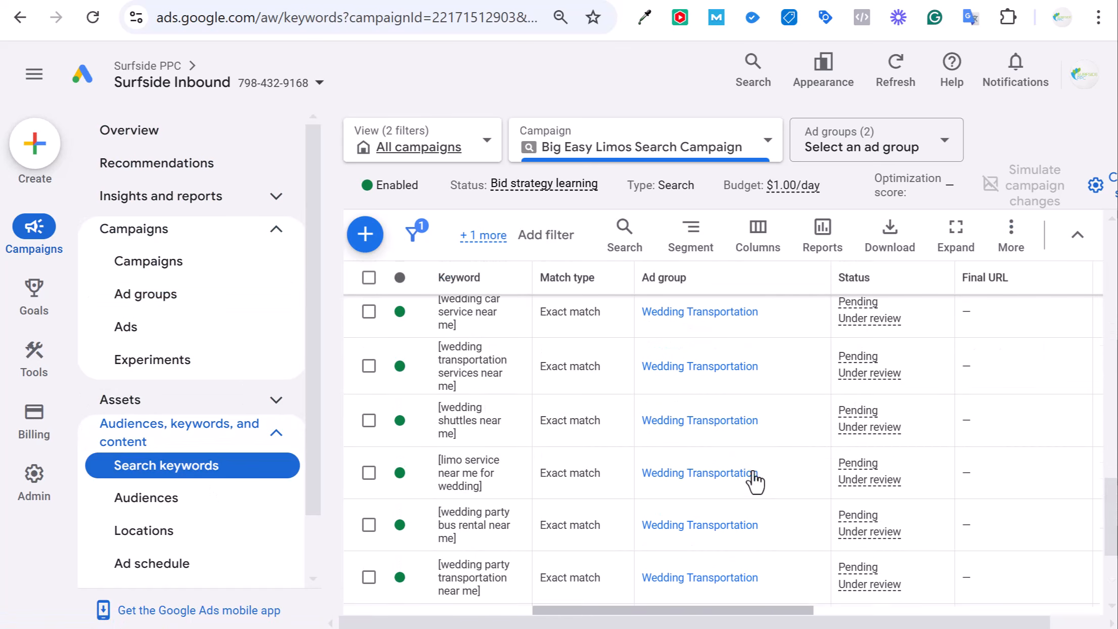
{"action": "scroll", "coordinate": [755, 480], "scroll_direction": "down", "scroll_amount": 2}
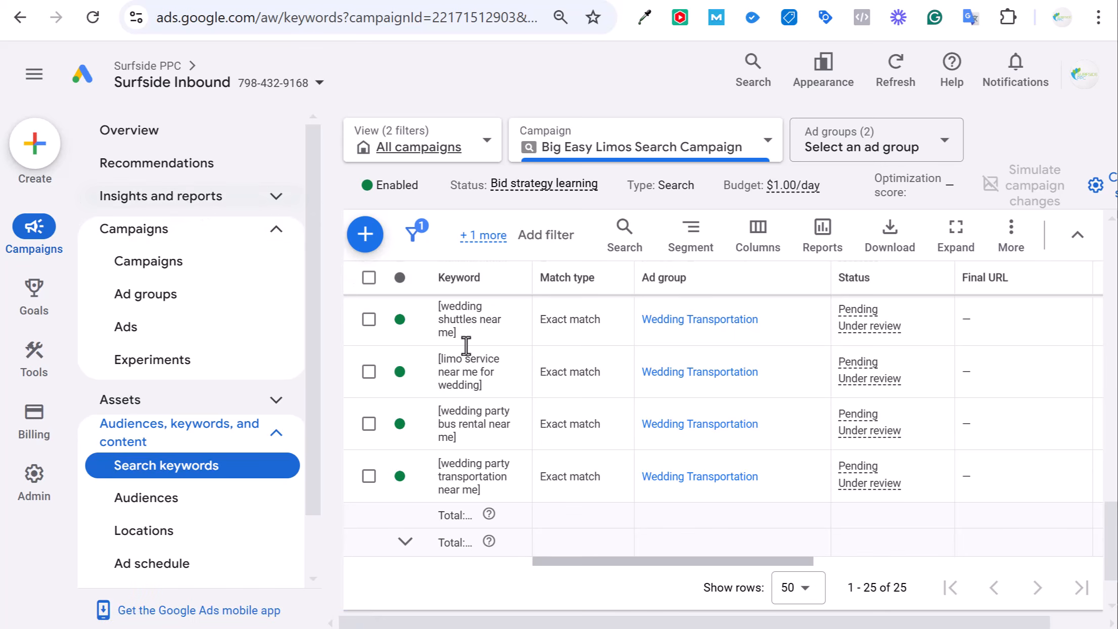
{"action": "left_click", "coordinate": [203, 197]}
{"action": "left_click", "coordinate": [210, 295]}
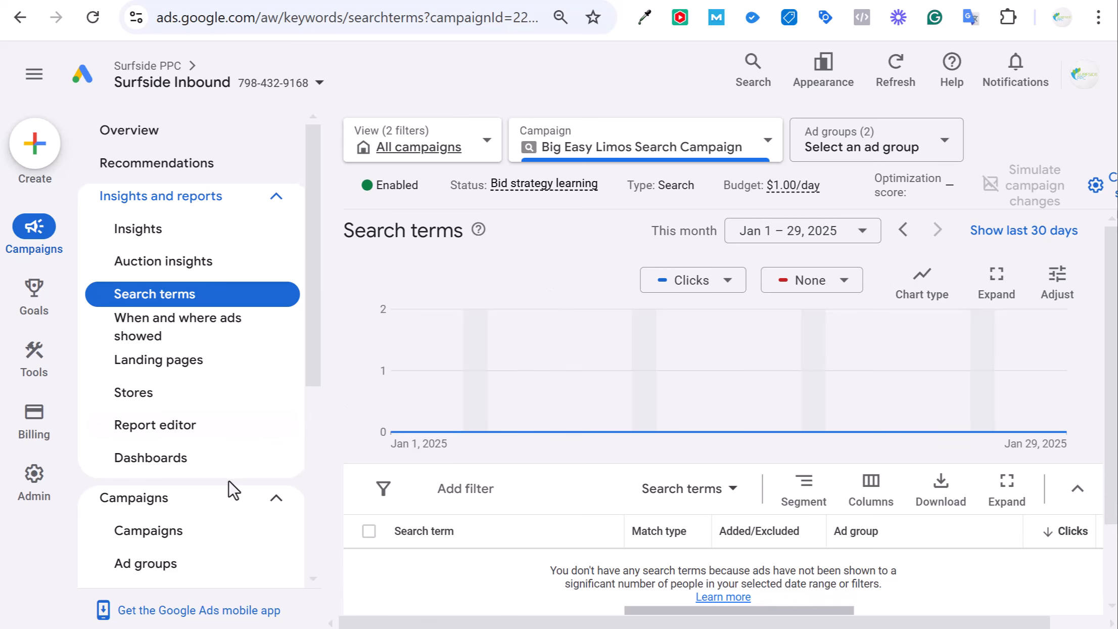
Review the Big Easy Limos Search Campaign's settings from its entry in the campaigns list
{"action": "left_click", "coordinate": [199, 532]}
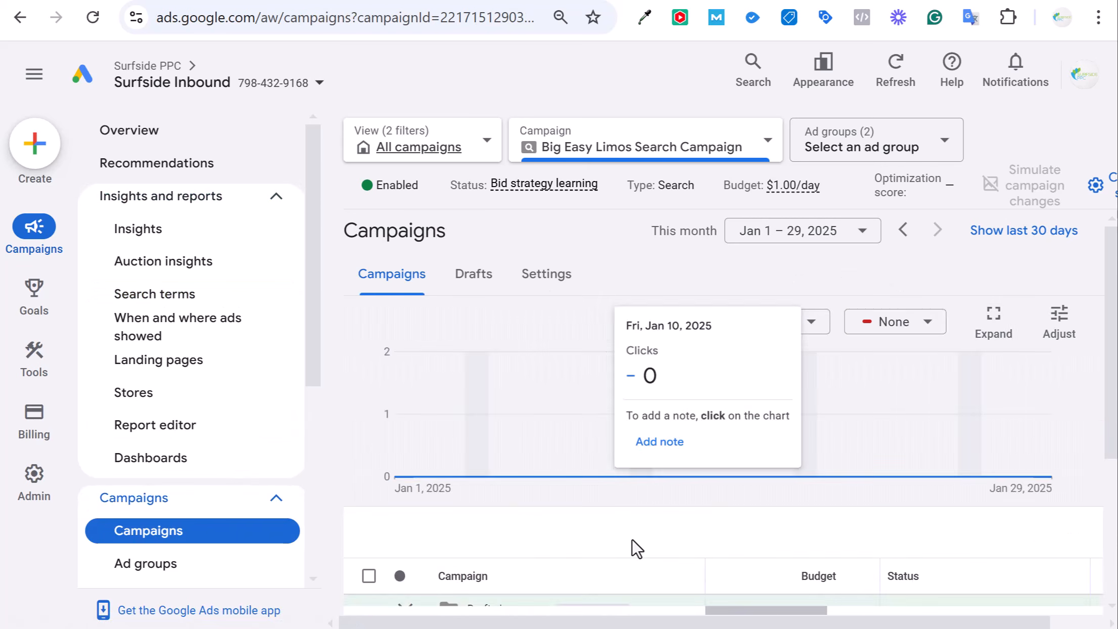
{"action": "left_click", "coordinate": [674, 440]}
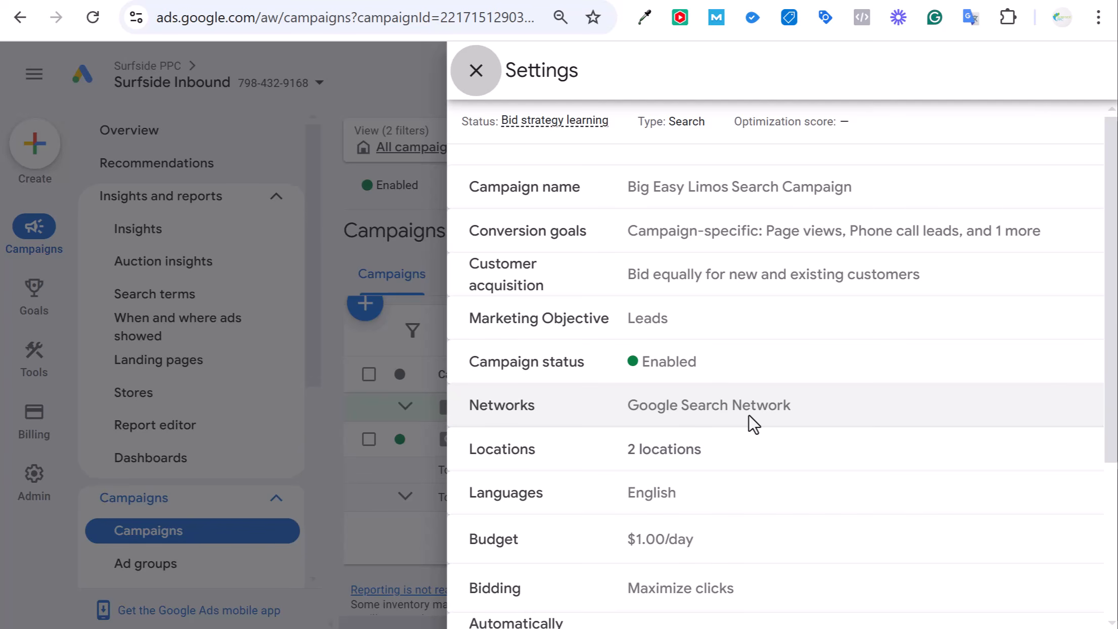
{"action": "scroll", "coordinate": [804, 430], "scroll_direction": "down", "scroll_amount": 2}
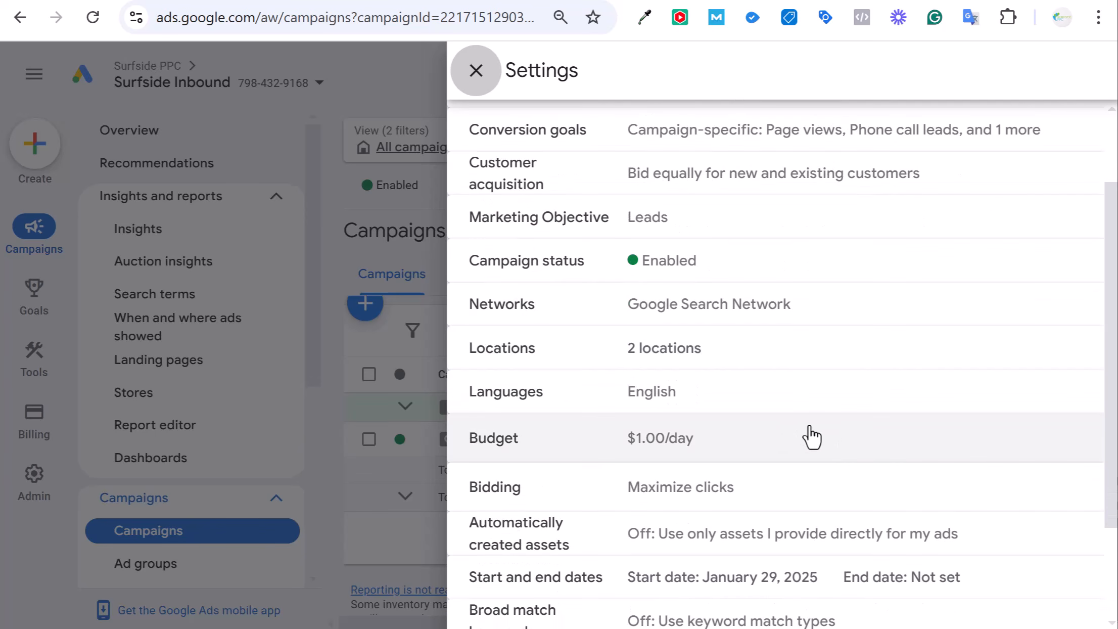
{"action": "left_click", "coordinate": [476, 70]}
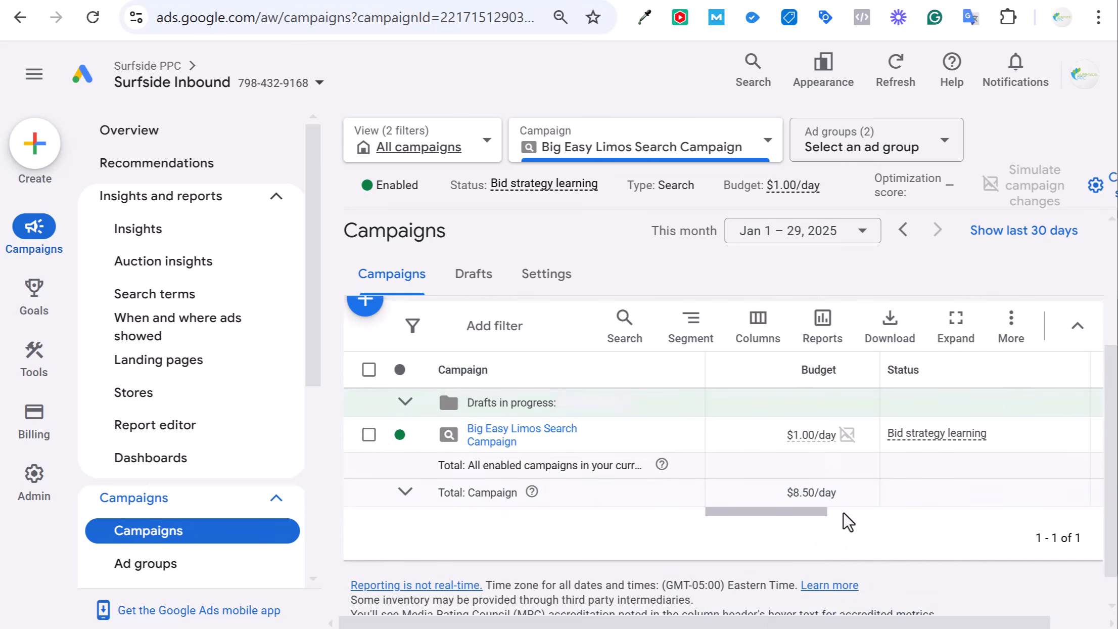
Examine the campaign's clicks, conversion rate, conversions and cost columns in the campaigns table
{"action": "scroll", "coordinate": [816, 526], "scroll_direction": "down", "scroll_amount": 2}
{"action": "left_click_drag", "start_coordinate": [788, 509], "coordinate": [1091, 497]}
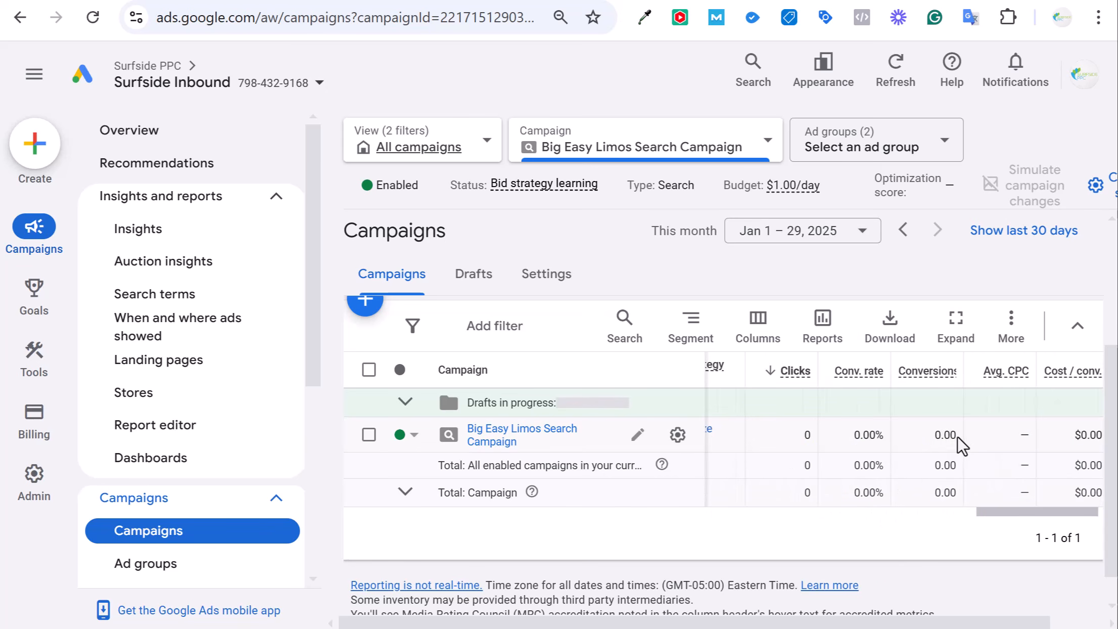
{"action": "left_click_drag", "start_coordinate": [956, 435], "coordinate": [934, 437]}
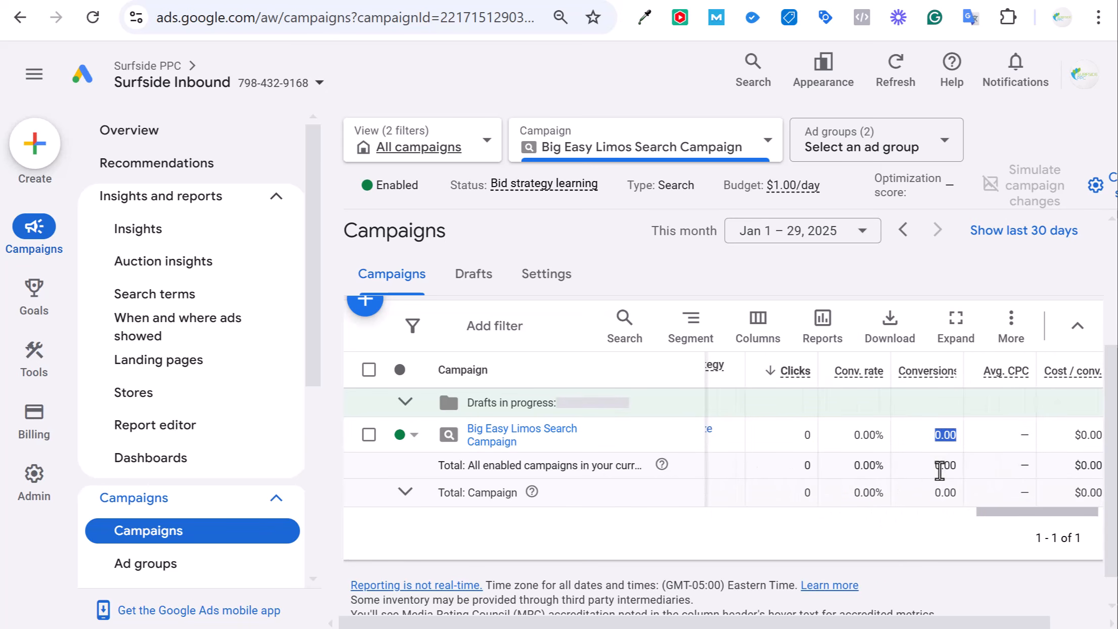
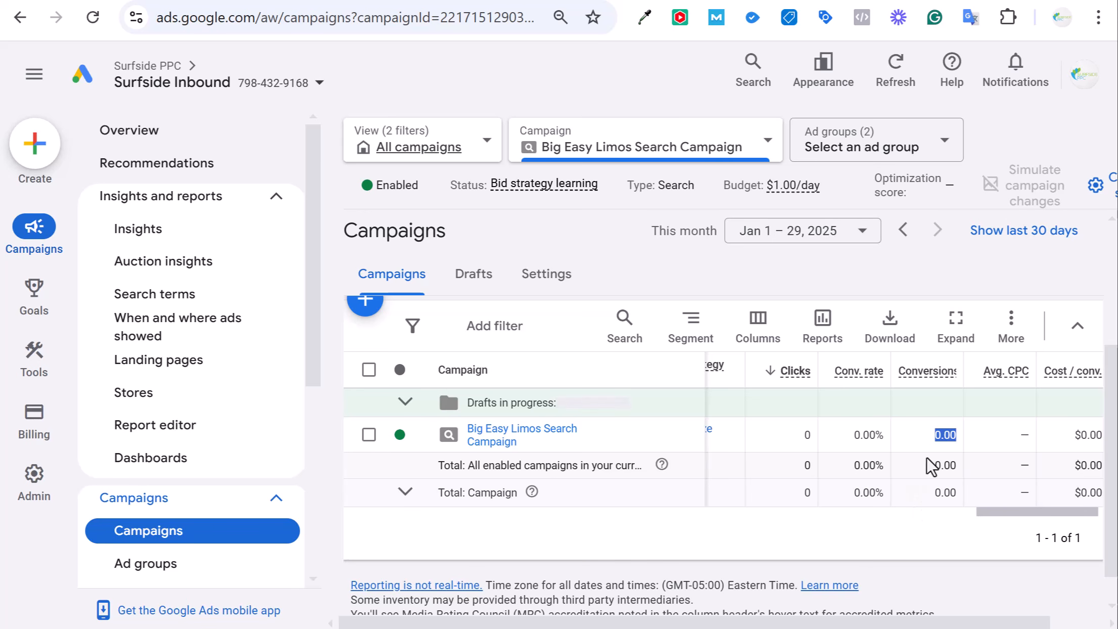
{"action": "left_click_drag", "start_coordinate": [981, 512], "coordinate": [667, 512]}
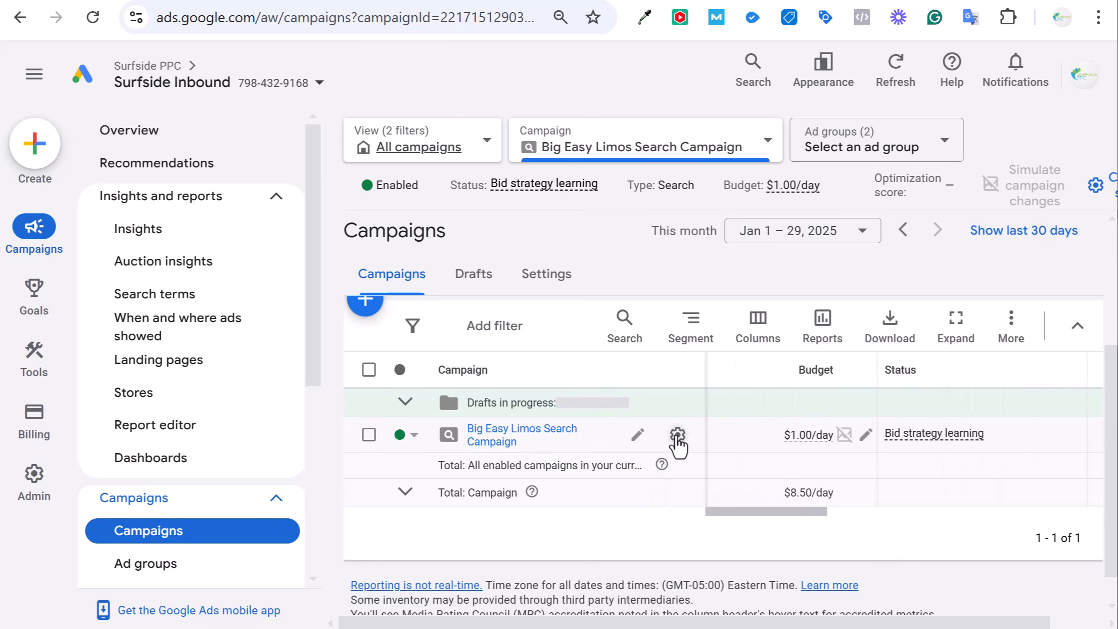
Edit the bid strategy in the campaign's settings and choose Conversions as the bidding focus
{"action": "left_click", "coordinate": [676, 436]}
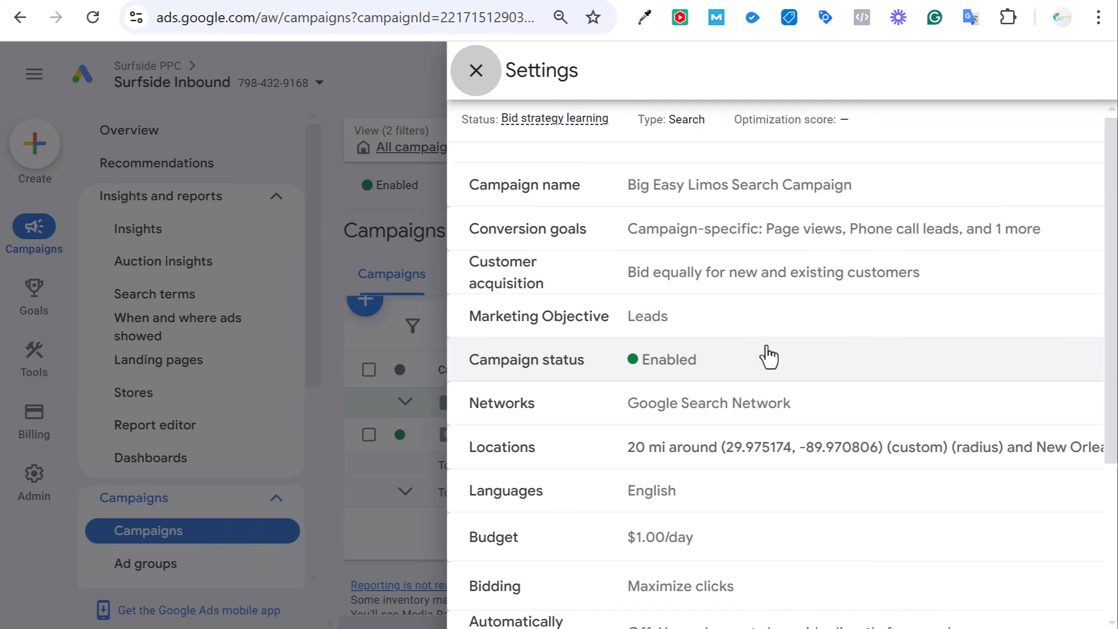
{"action": "scroll", "coordinate": [768, 356], "scroll_direction": "down", "scroll_amount": 4}
{"action": "left_click", "coordinate": [715, 393]}
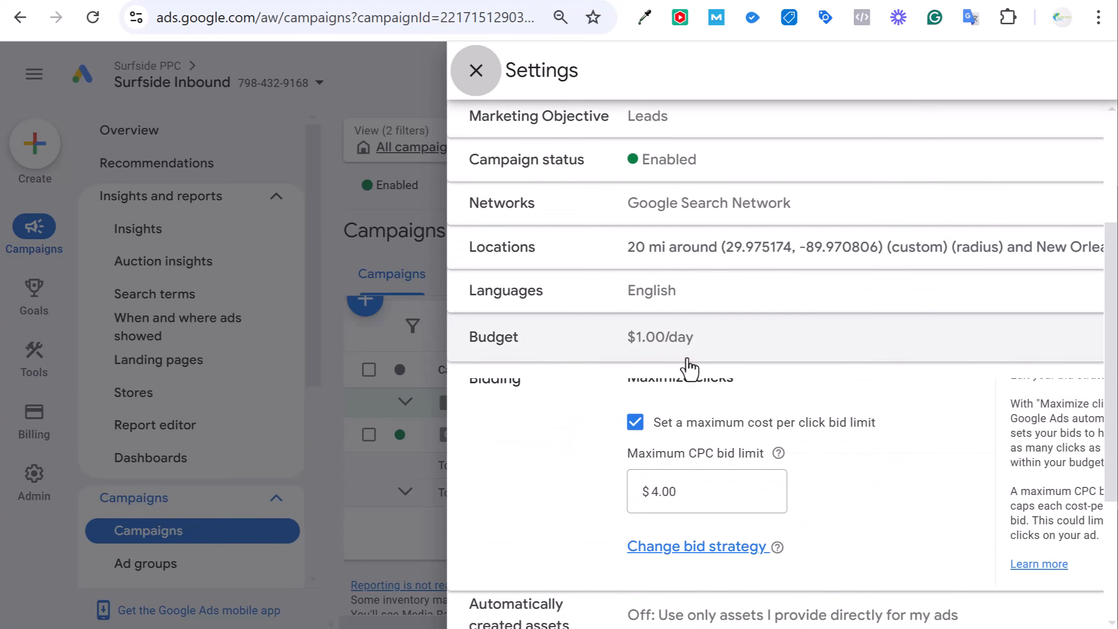
{"action": "left_click", "coordinate": [706, 572]}
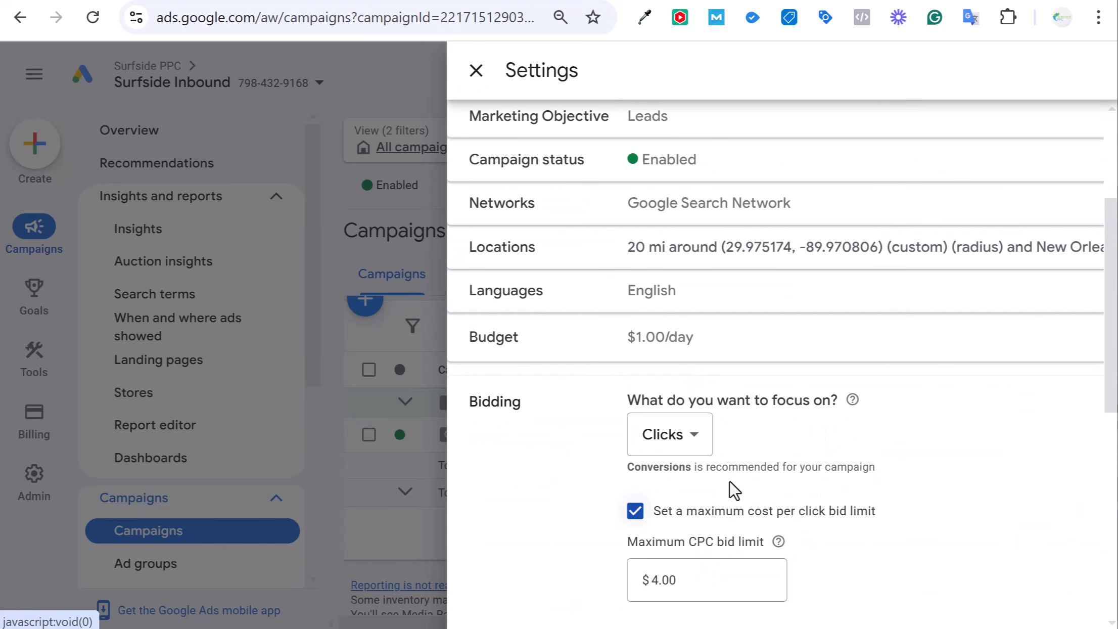
{"action": "left_click", "coordinate": [706, 451]}
{"action": "left_click", "coordinate": [647, 467]}
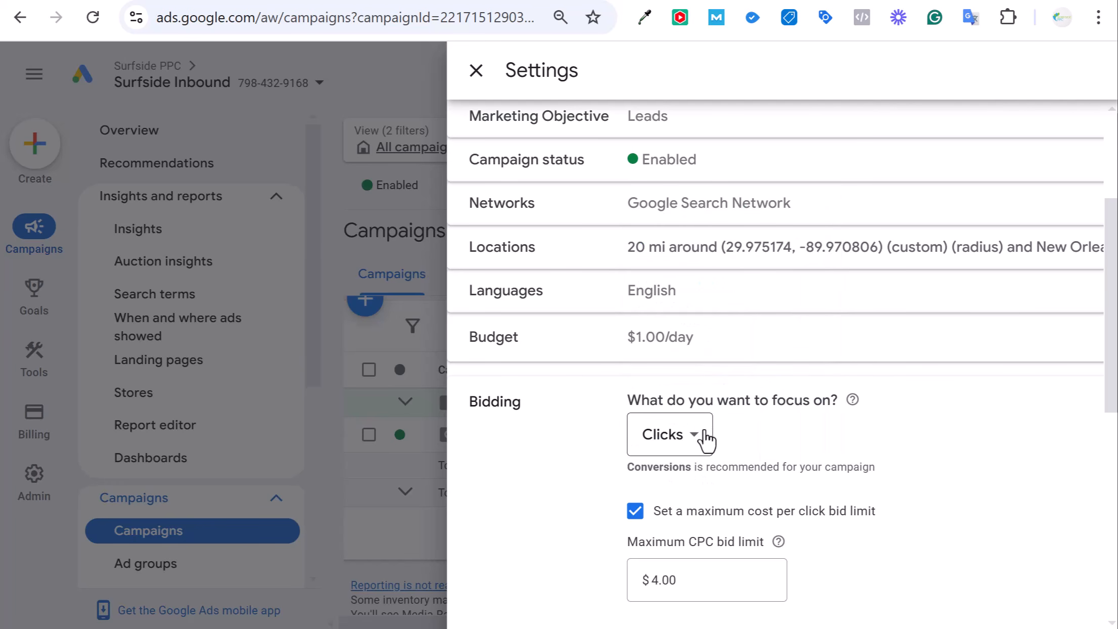
{"action": "left_click", "coordinate": [688, 445]}
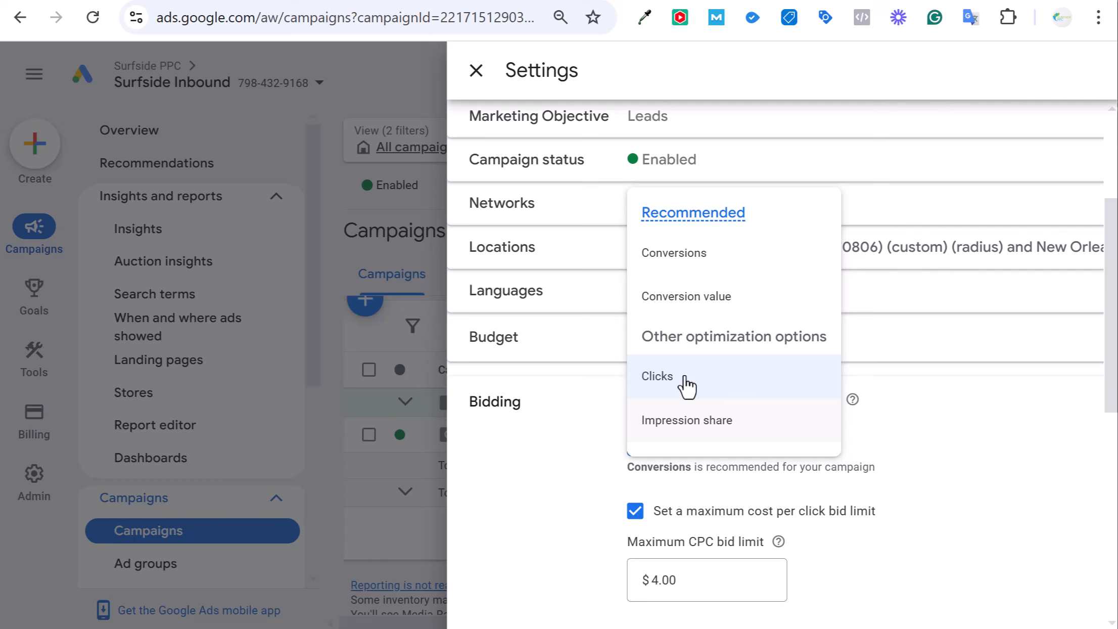
{"action": "left_click", "coordinate": [704, 255]}
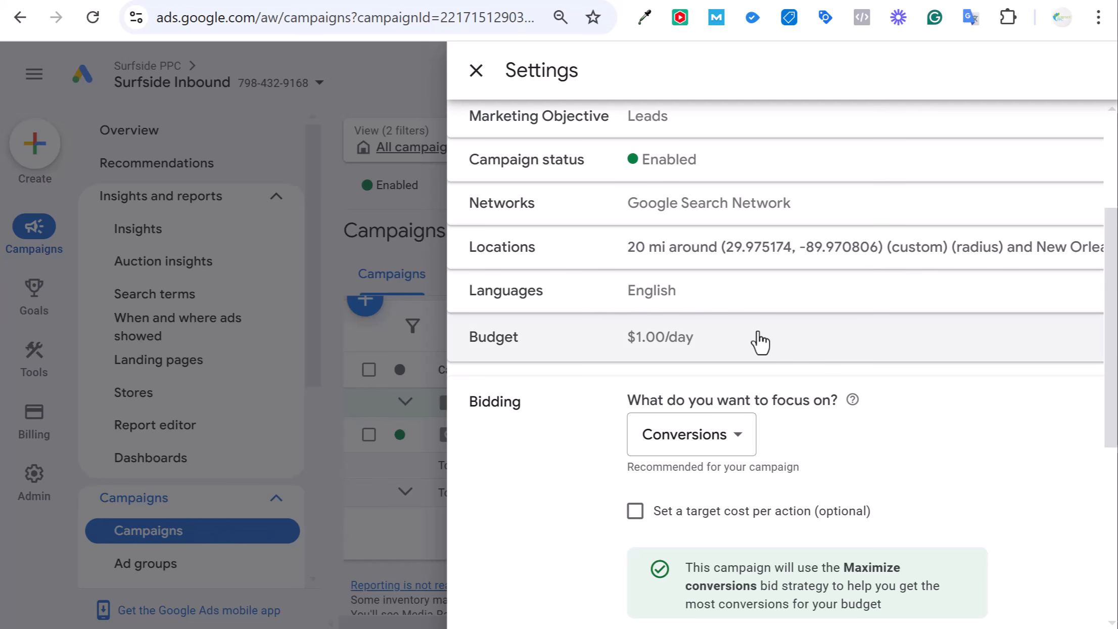
{"action": "left_click", "coordinate": [697, 437]}
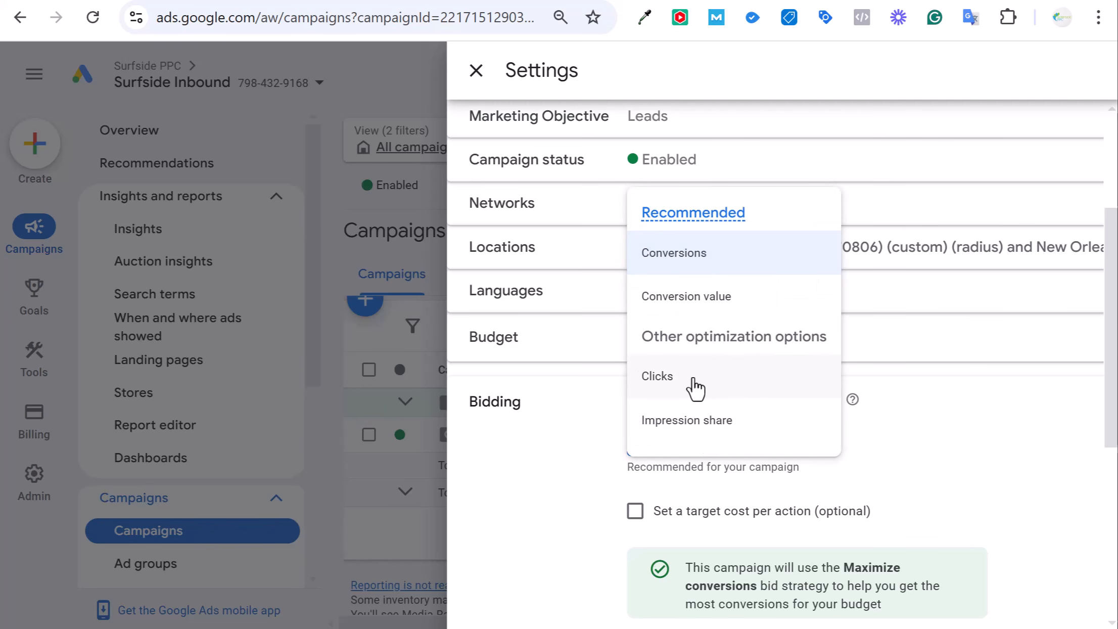
{"action": "left_click", "coordinate": [731, 262]}
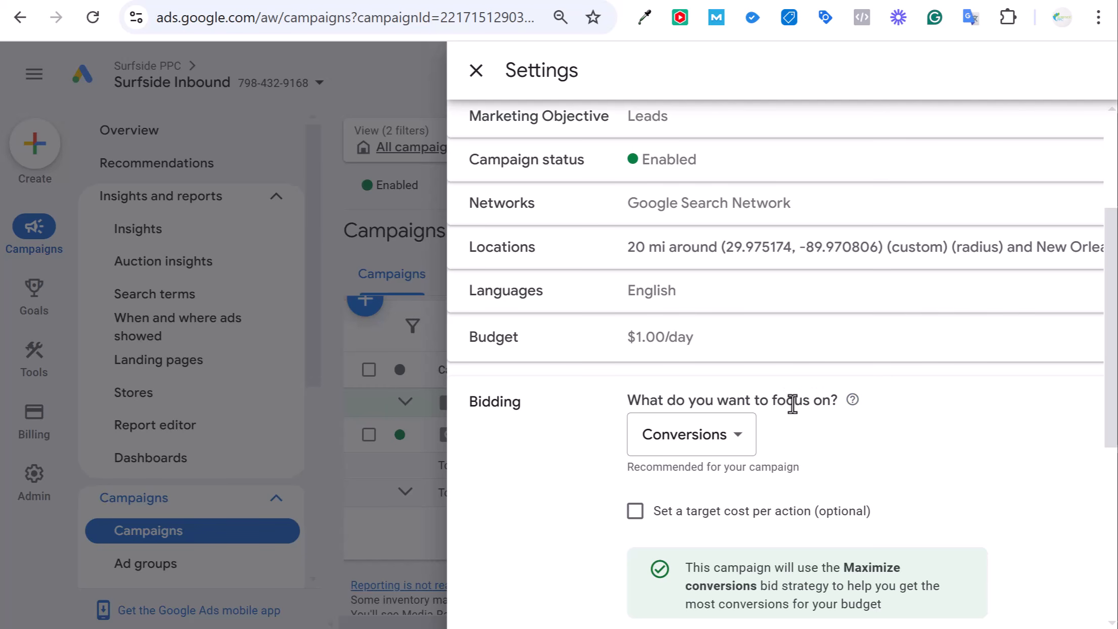
Try a target cost per action of $50, turn it off again and leave the settings without saving
{"action": "scroll", "coordinate": [701, 433], "scroll_direction": "down", "scroll_amount": 2}
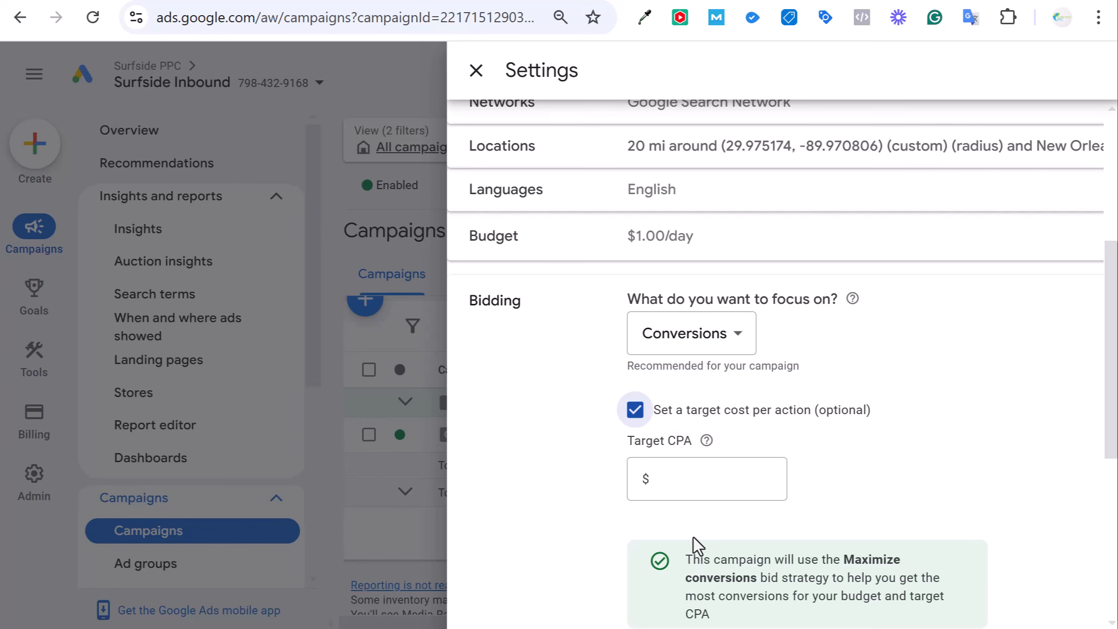
{"action": "left_click", "coordinate": [699, 497]}
{"action": "type", "text": "50"}
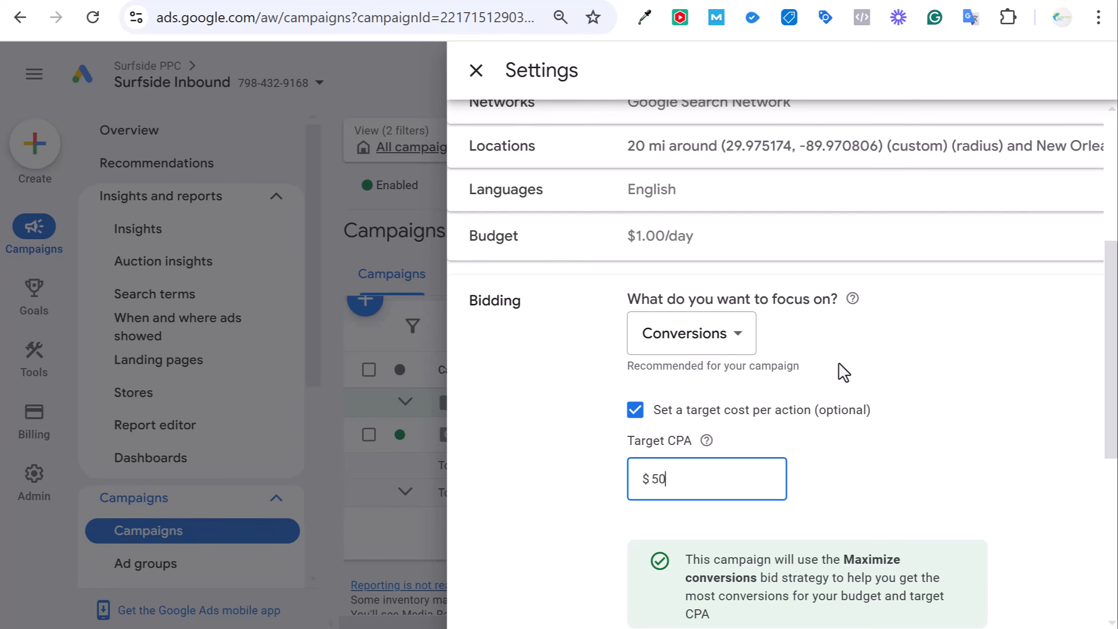
{"action": "left_click", "coordinate": [635, 411]}
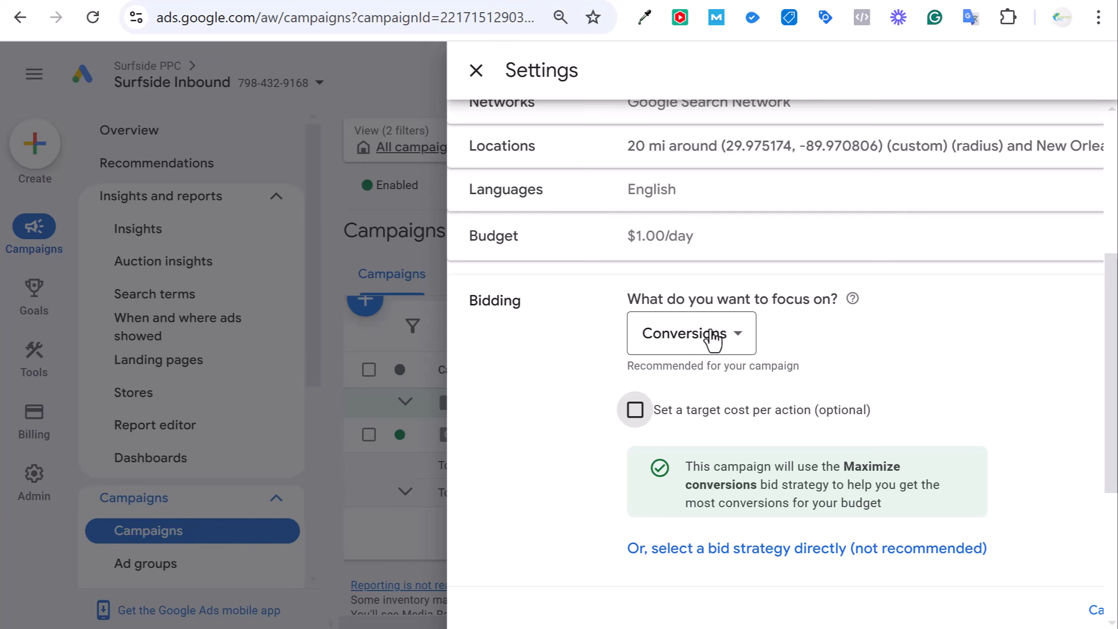
{"action": "left_click", "coordinate": [476, 72]}
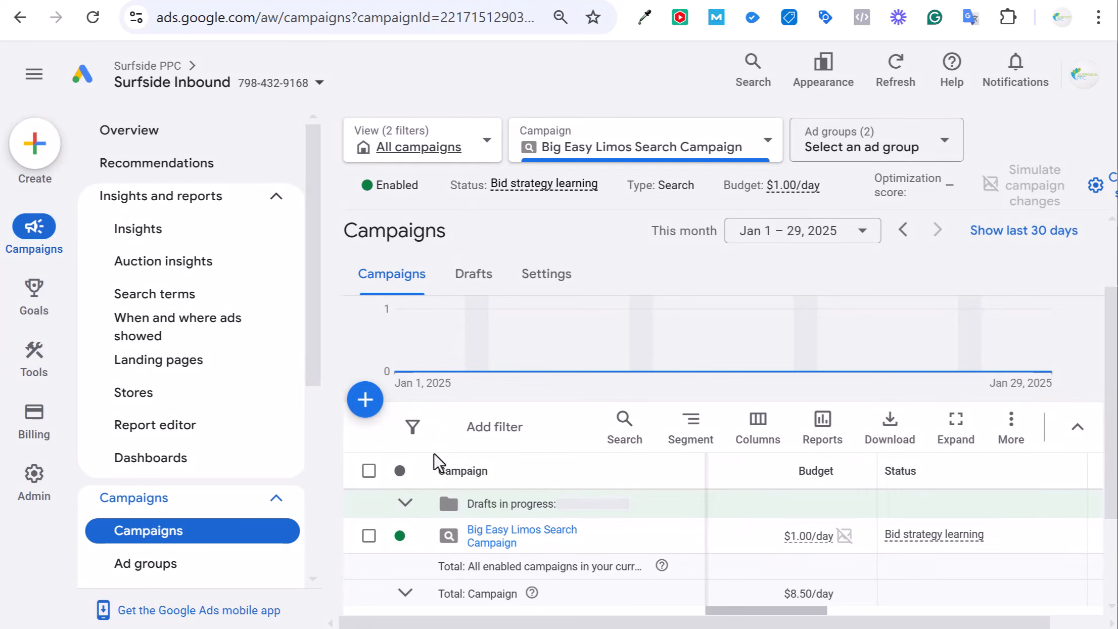
Open the Big Easy Limos Search Campaign's search keywords and select all of them
{"action": "left_click", "coordinate": [501, 542]}
{"action": "scroll", "coordinate": [205, 467], "scroll_direction": "down", "scroll_amount": 5}
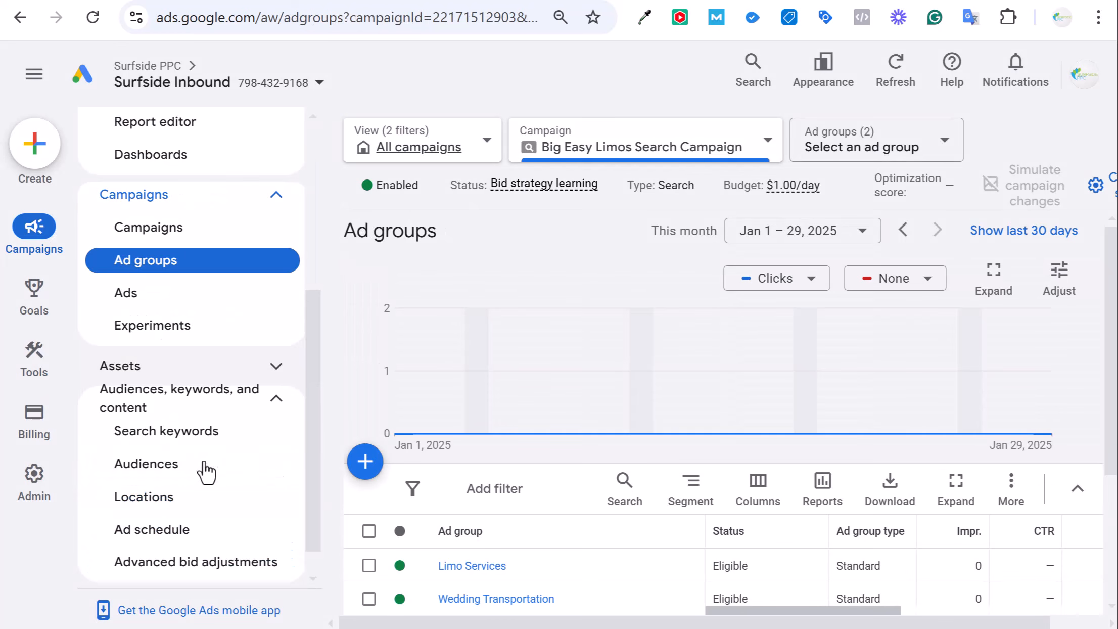
{"action": "left_click", "coordinate": [164, 433]}
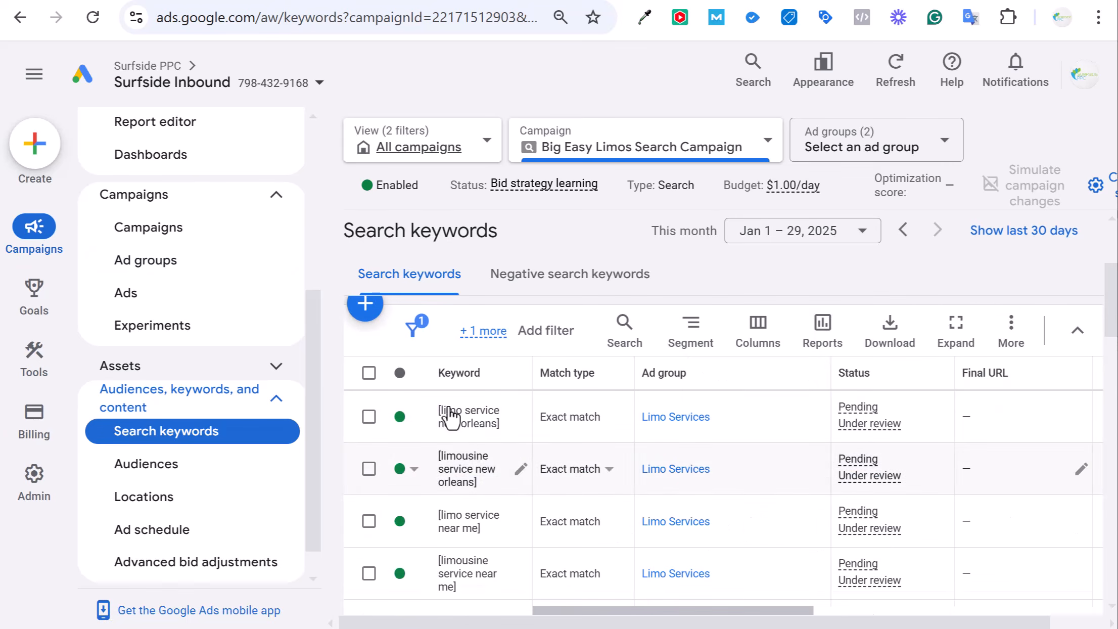
{"action": "left_click", "coordinate": [369, 372]}
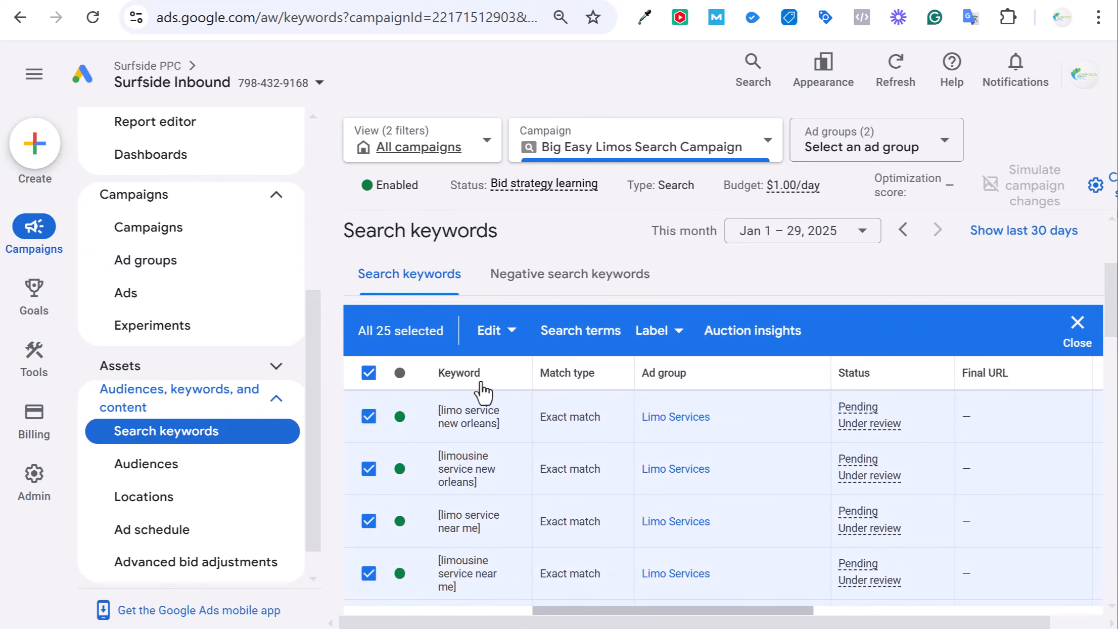
Review the match type choices for changing all selected keywords in bulk, leaving without applying a change
{"action": "left_click", "coordinate": [501, 338]}
{"action": "mouse_move", "coordinate": [404, 526]}
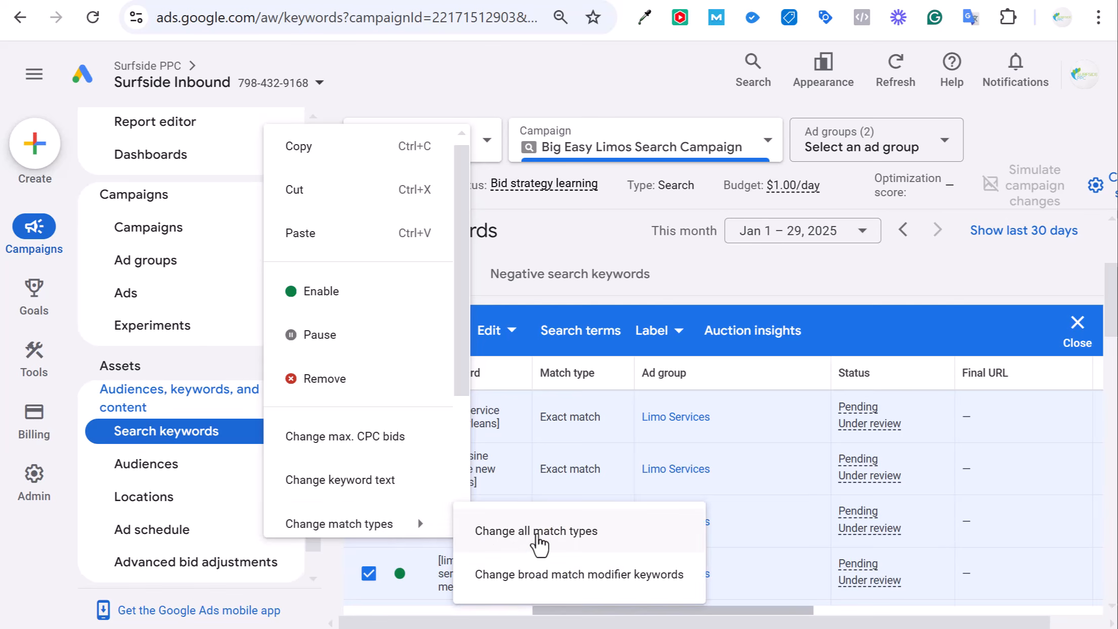
{"action": "left_click", "coordinate": [539, 532]}
{"action": "left_click", "coordinate": [446, 379]}
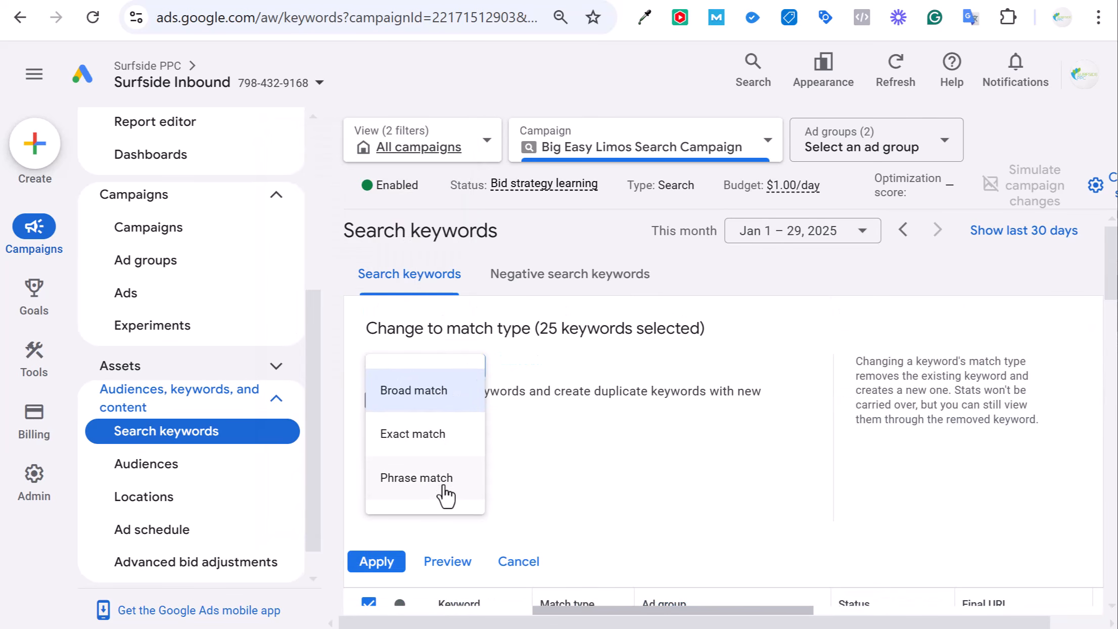
{"action": "left_click", "coordinate": [723, 486]}
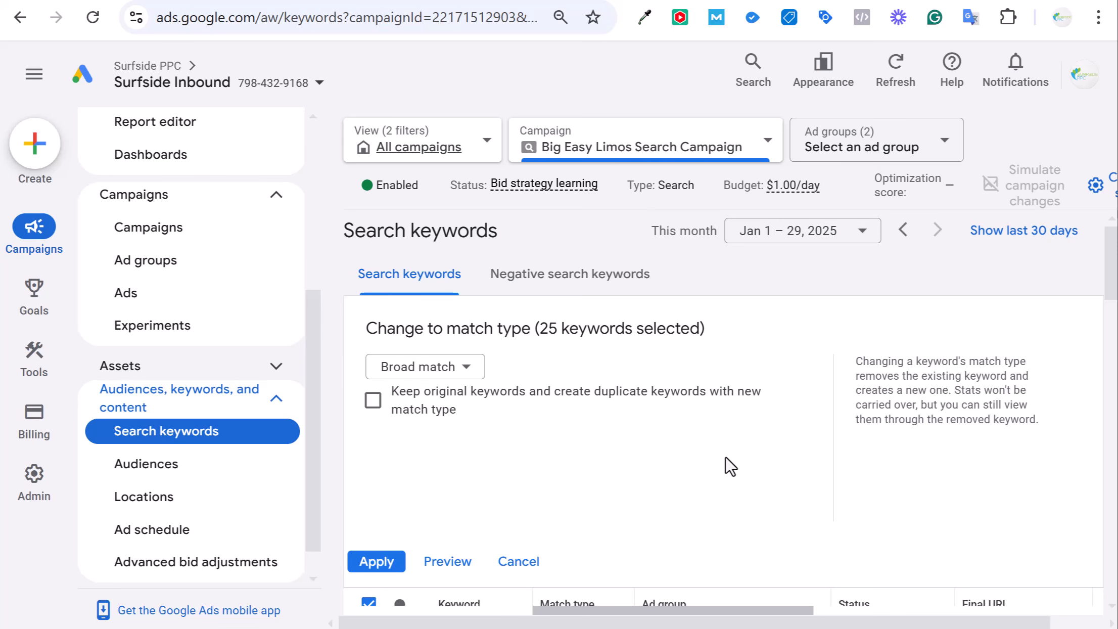
{"action": "key", "text": "Escape"}
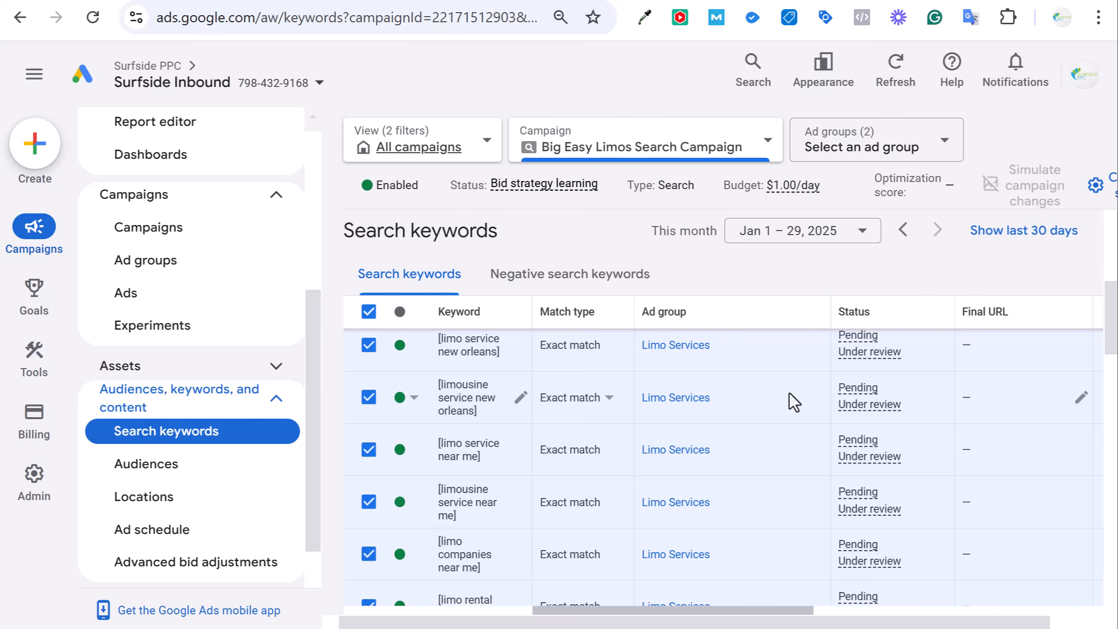
Return to the campaigns table and examine the Big Easy Limos Search Campaign's bid strategy type and conversions
{"action": "left_click", "coordinate": [167, 228]}
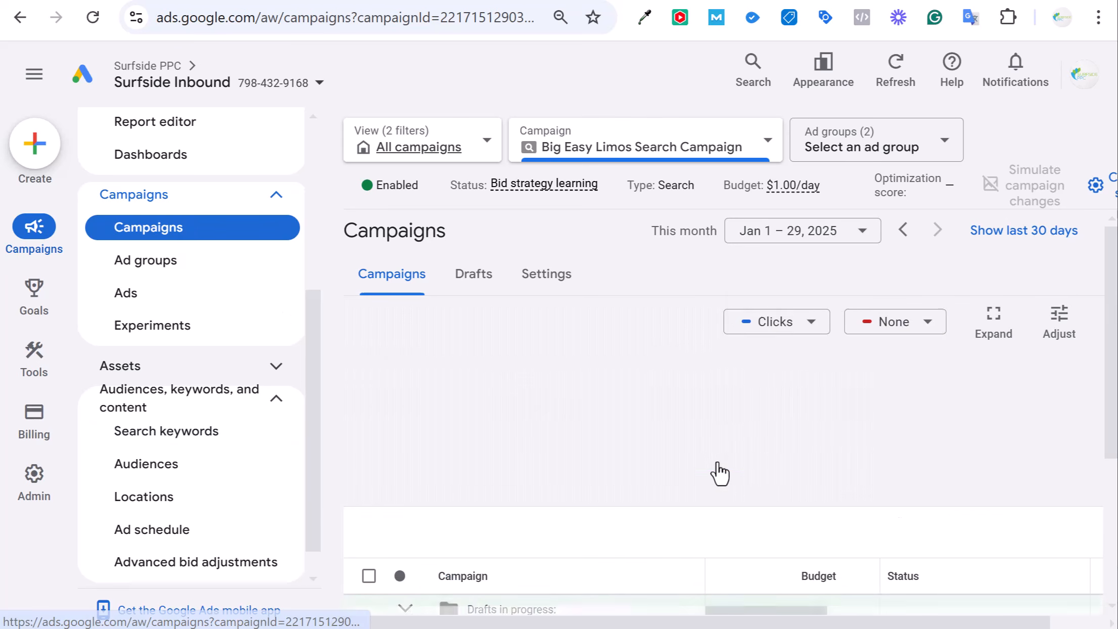
{"action": "left_click_drag", "start_coordinate": [769, 515], "coordinate": [1063, 511]}
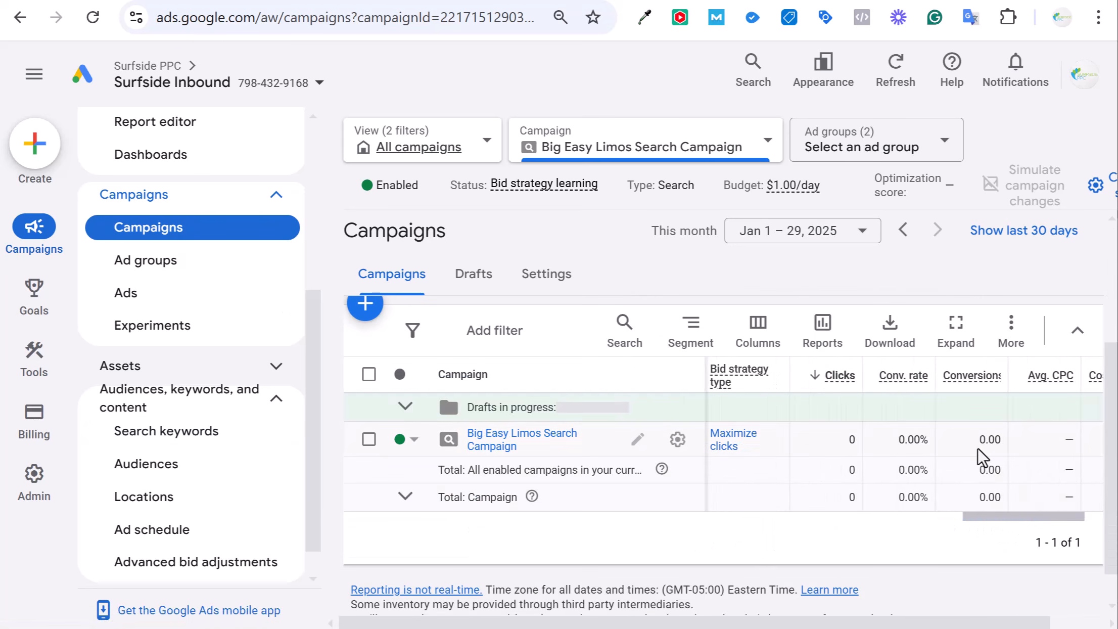
{"action": "left_click_drag", "start_coordinate": [978, 447], "coordinate": [1006, 443]}
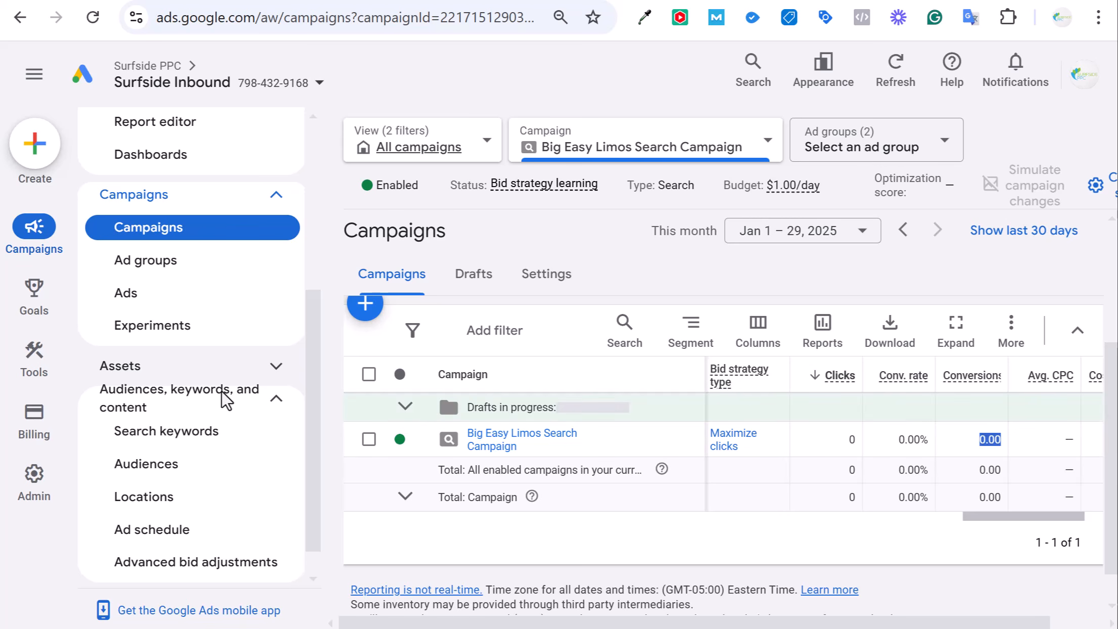
Look over the Budgets and bidding tools, including Bid strategies, and return to the campaigns table
{"action": "mouse_move", "coordinate": [35, 367]}
{"action": "left_click", "coordinate": [220, 329]}
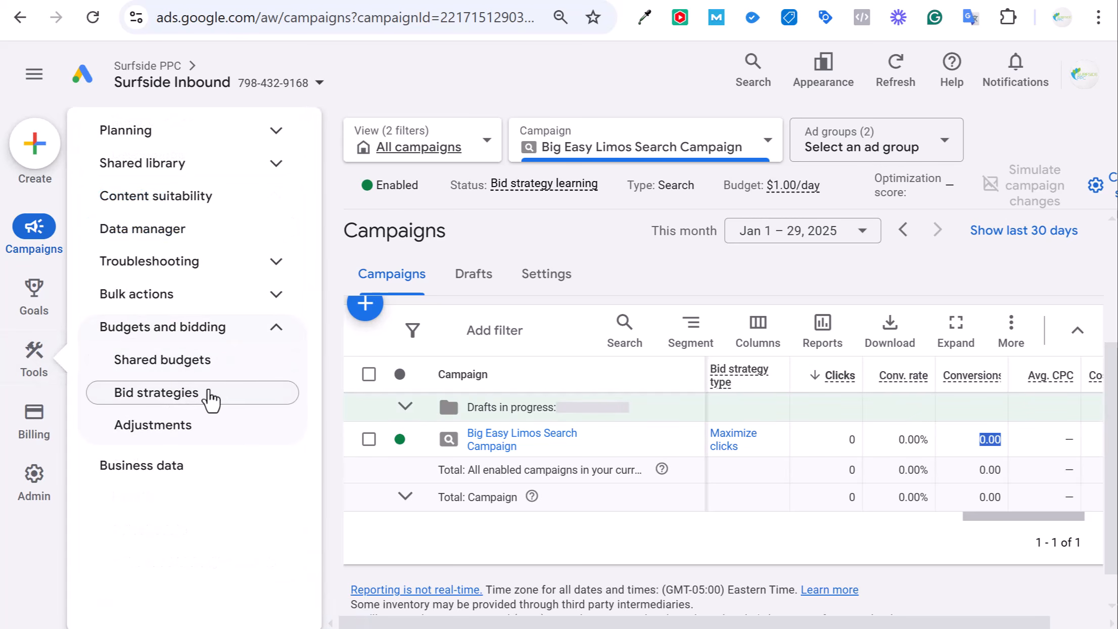
{"action": "left_click", "coordinate": [782, 474]}
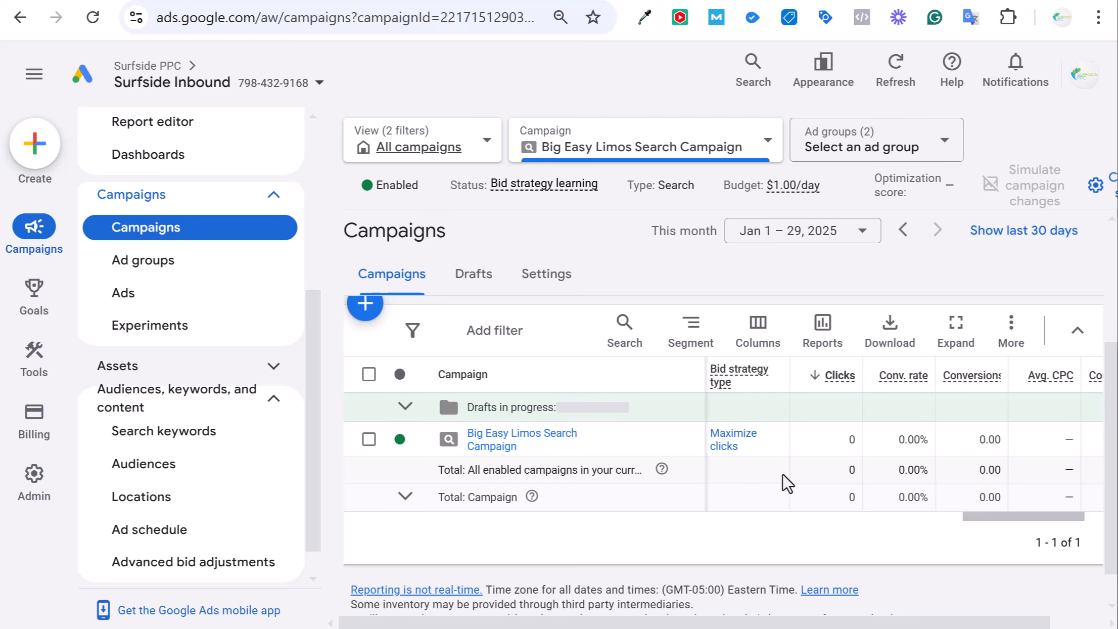